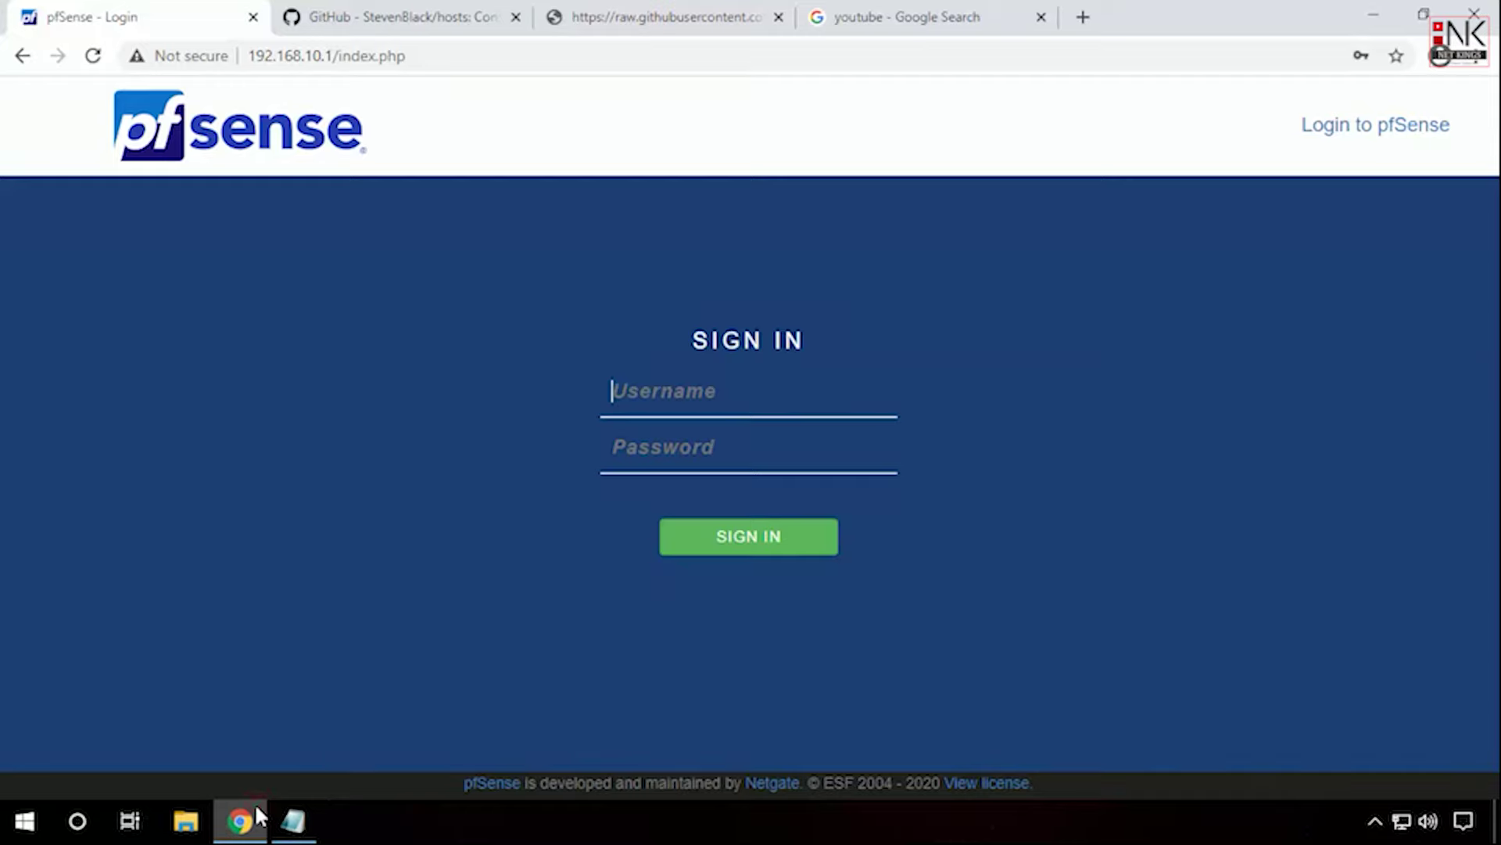
Step: Open the NetKings YouTube channel at youtube.com/netkings in the Google search tab and look through its playlists and uploads
{"action": "left_click", "coordinate": [914, 17]}
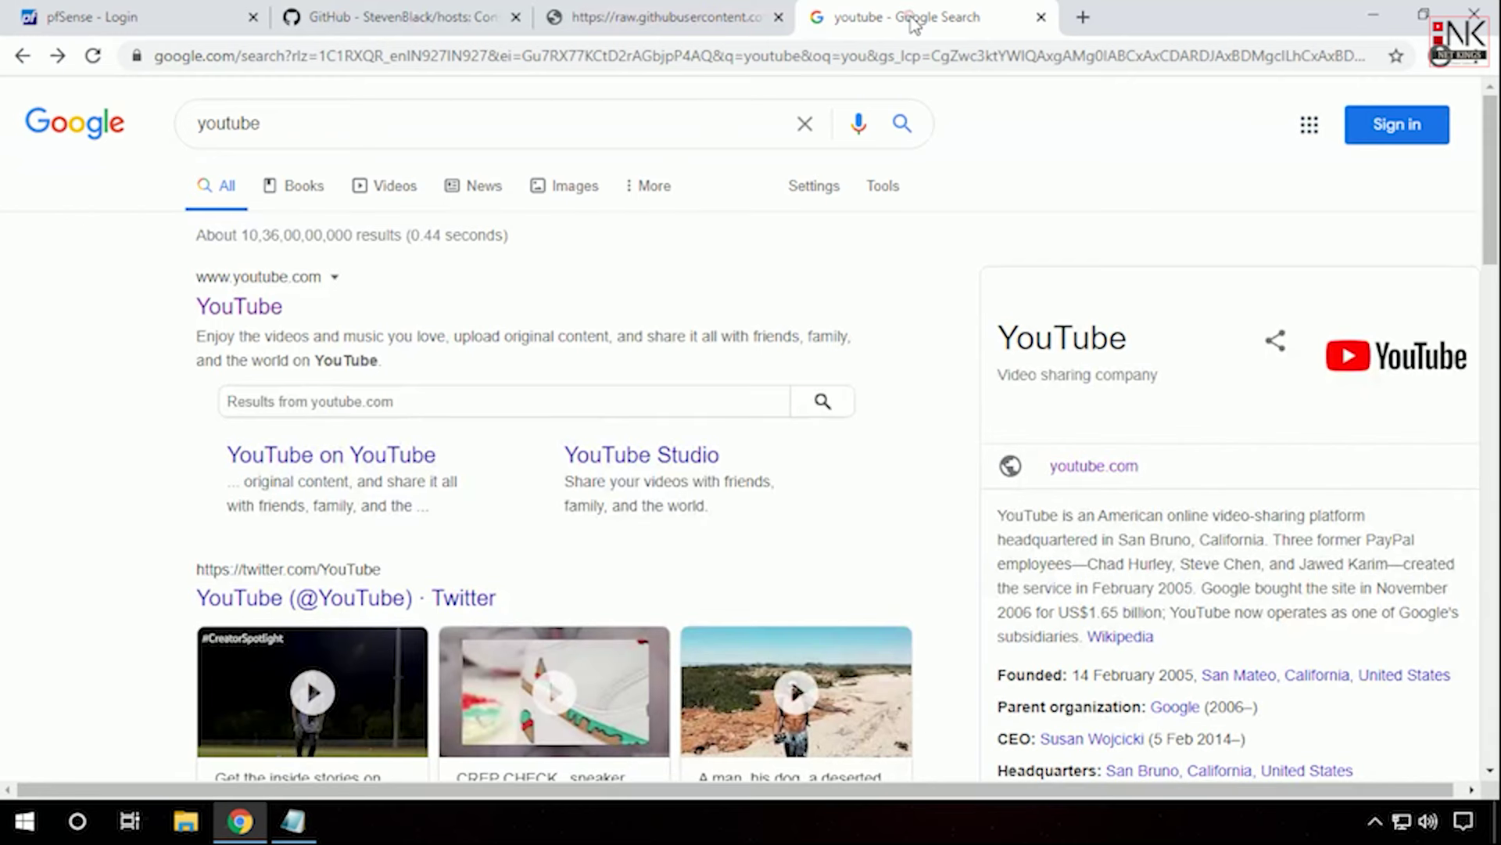
{"action": "left_click", "coordinate": [875, 54]}
{"action": "left_click", "coordinate": [877, 57]}
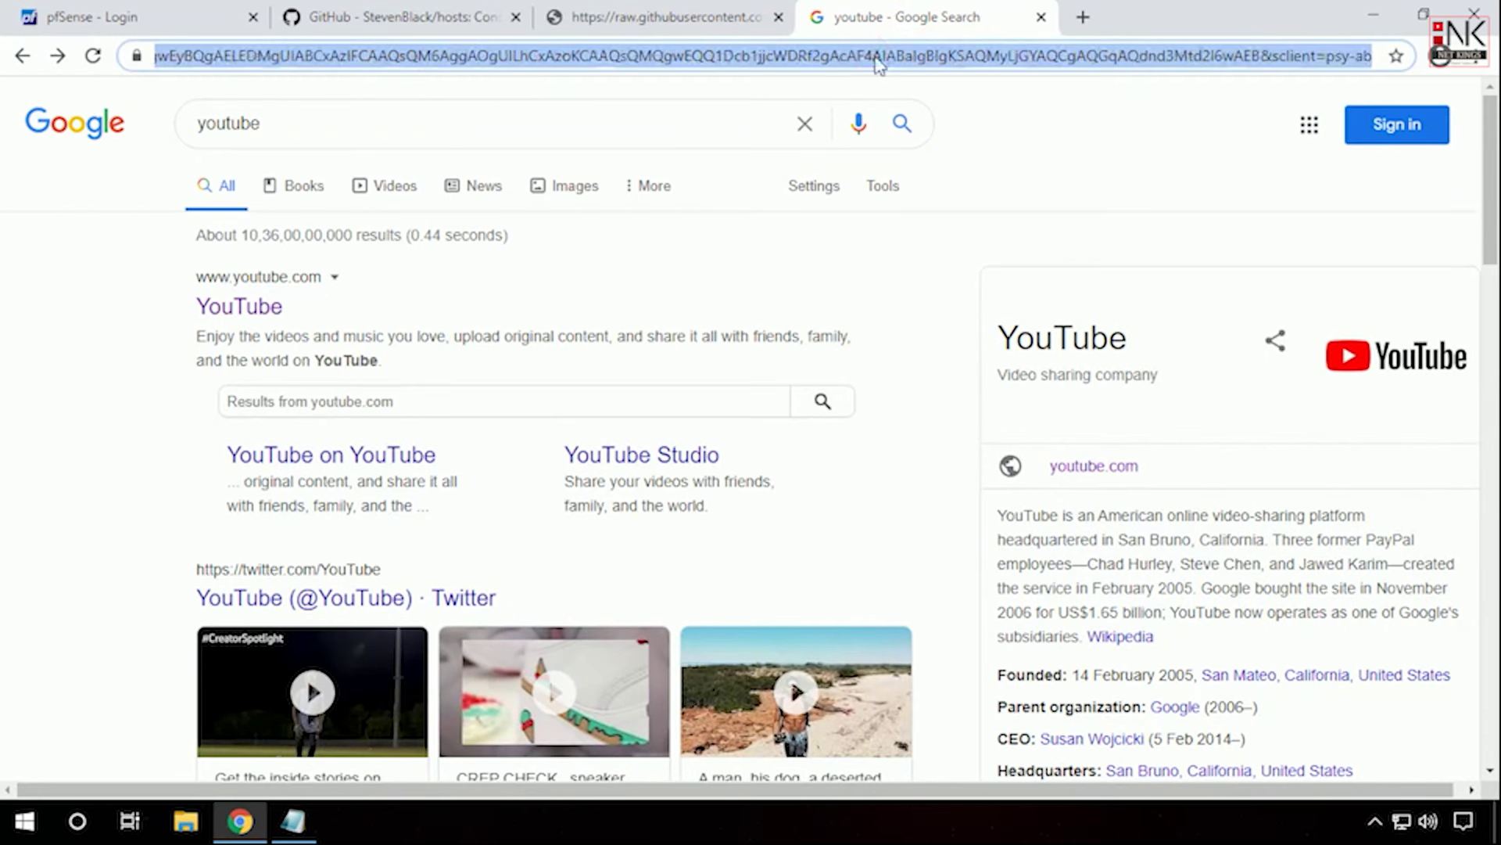
{"action": "type", "text": "youtube."}
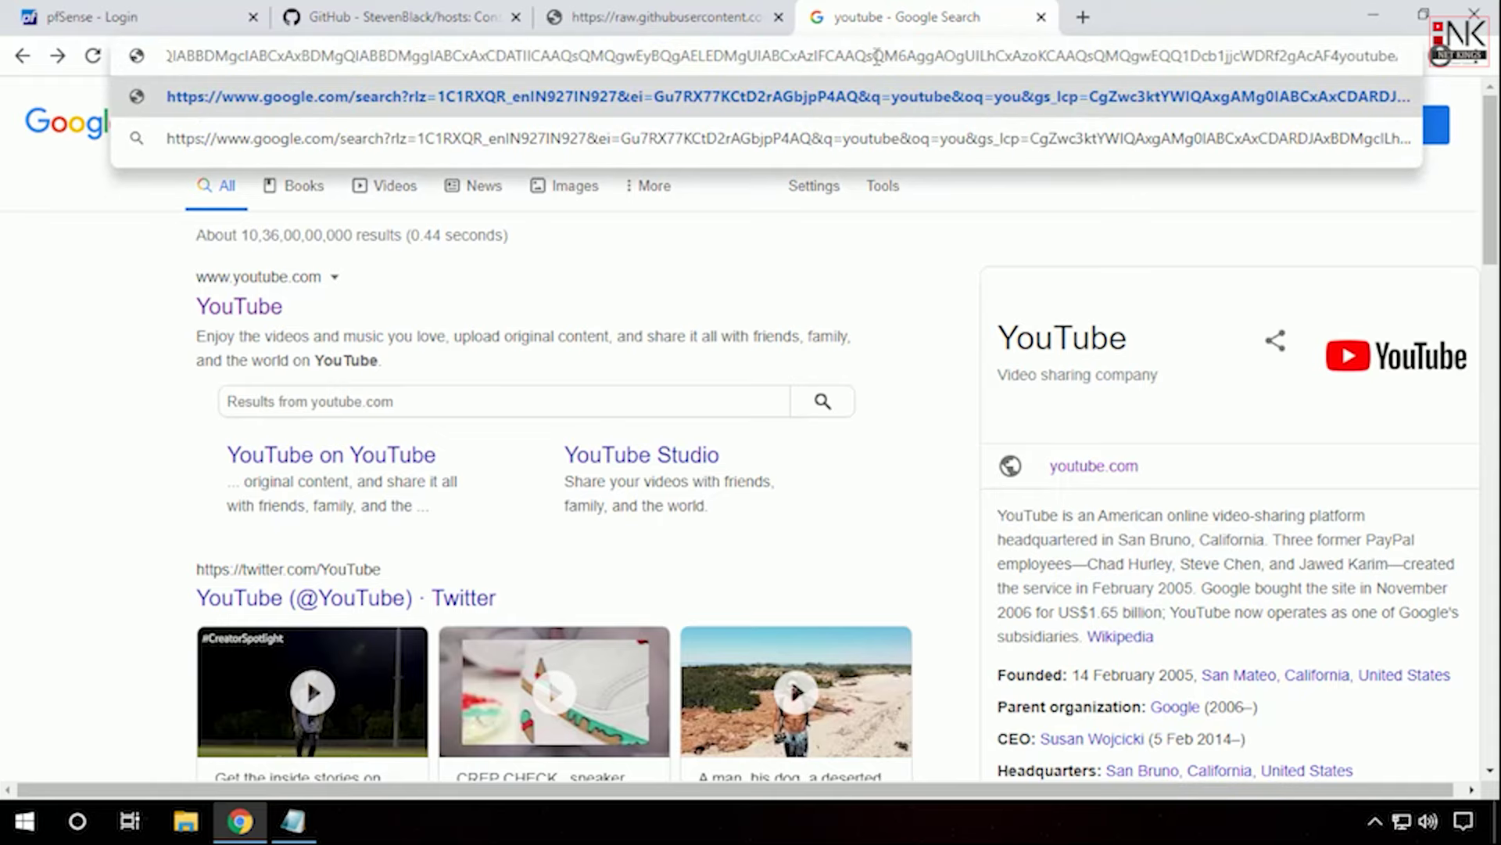
{"action": "key", "text": "ctrl+a"}
{"action": "key", "text": "BackSpace"}
{"action": "type", "text": "you"}
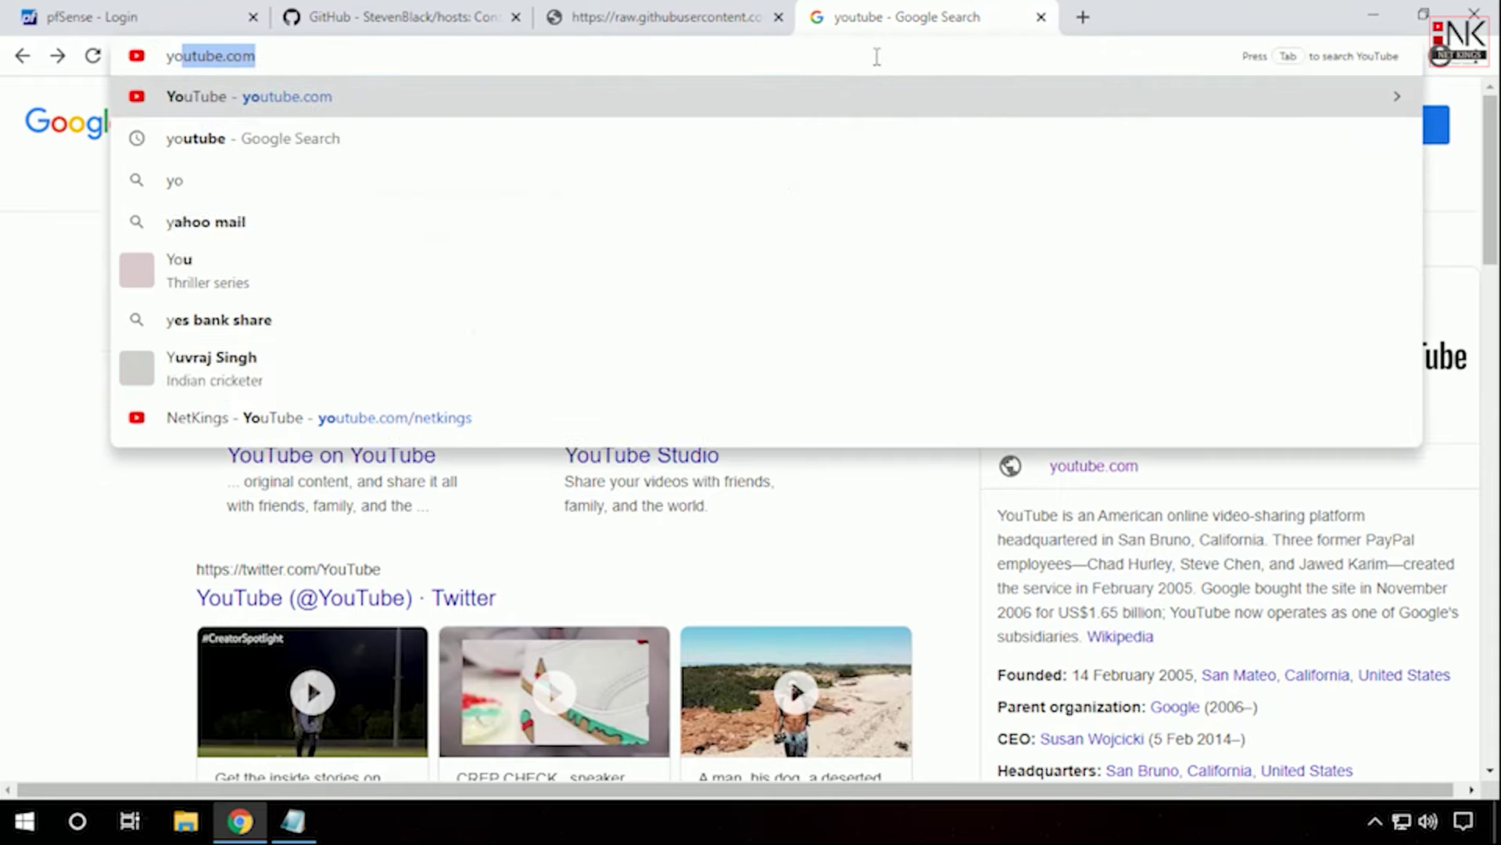
{"action": "key", "text": "Right"}
{"action": "type", "text": "/"}
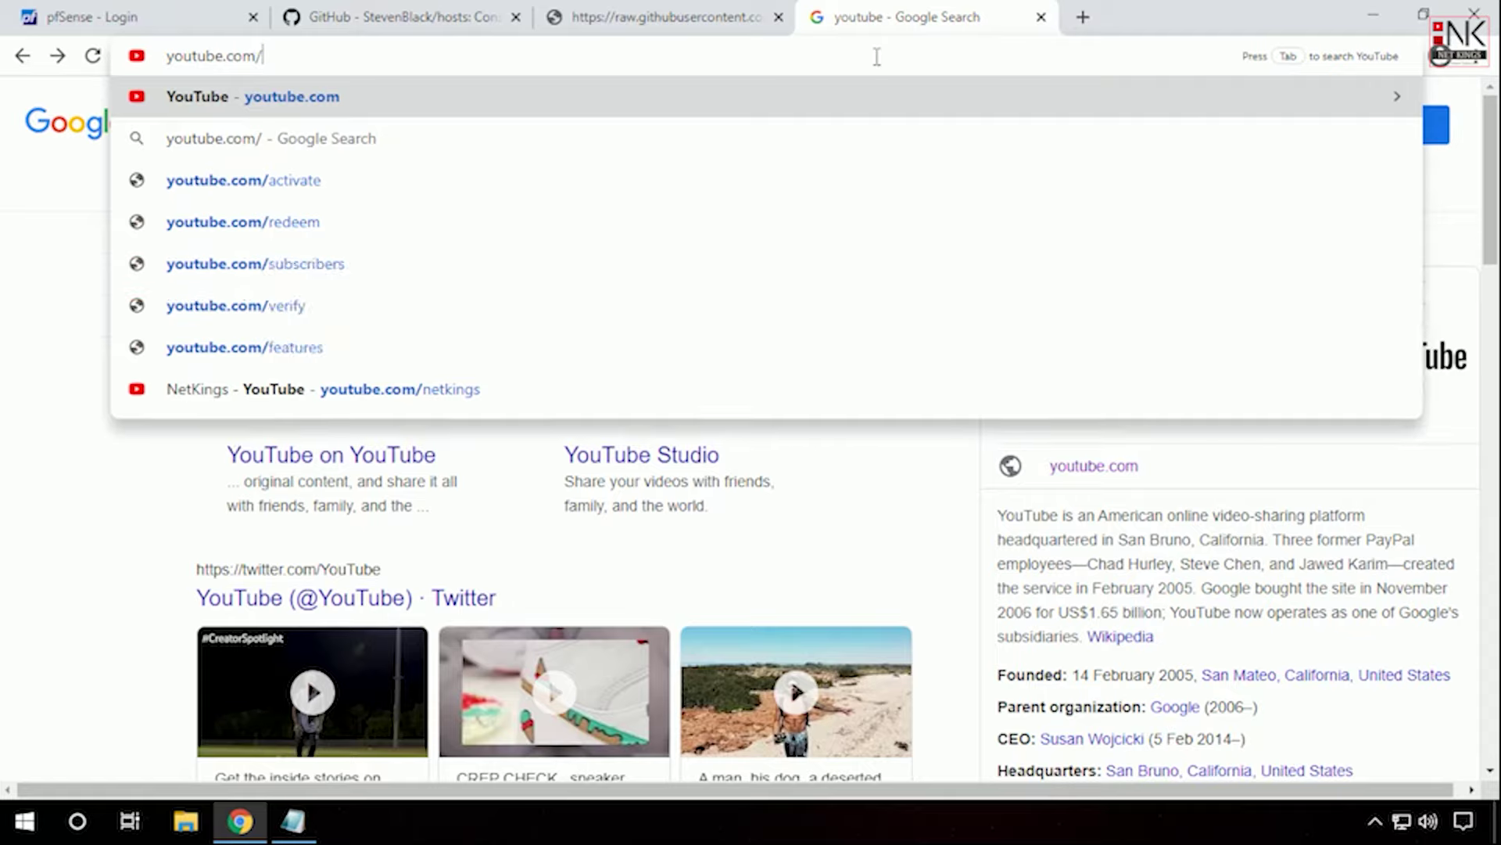
{"action": "type", "text": "netkings"}
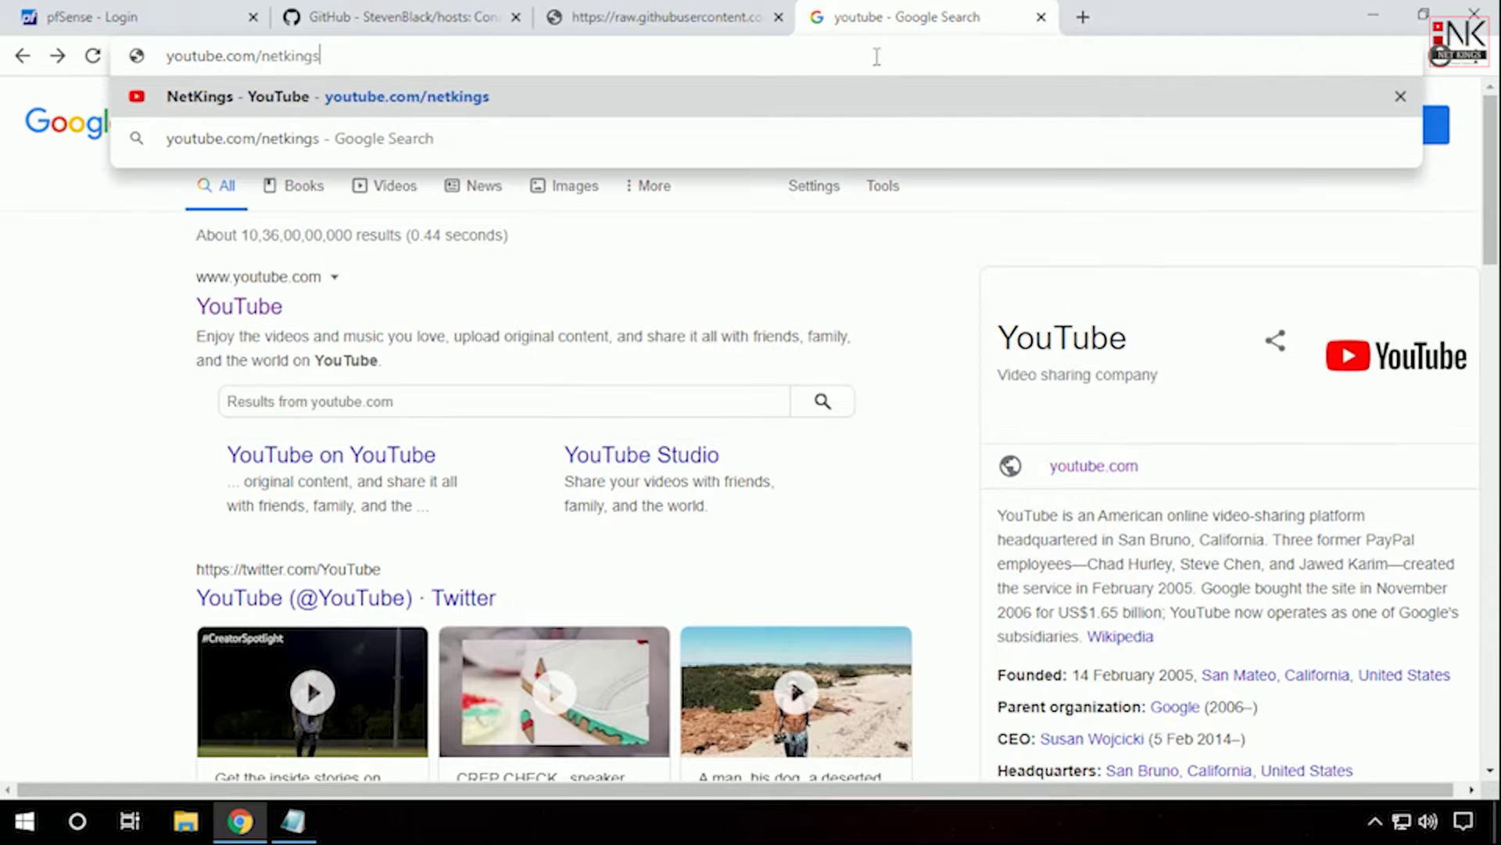
{"action": "key", "text": "Return"}
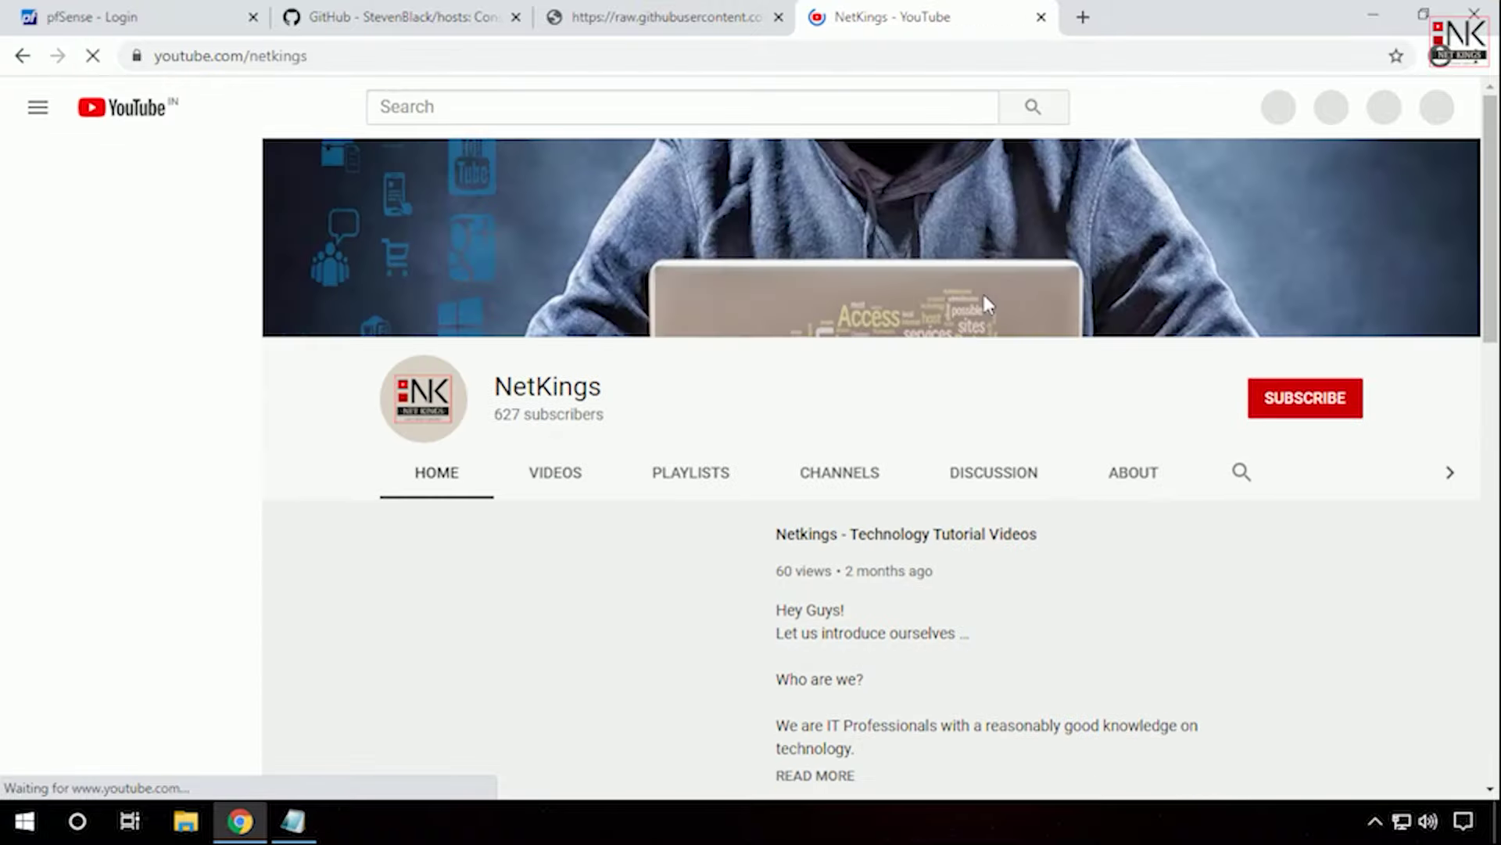
{"action": "scroll", "coordinate": [1391, 231], "scroll_direction": "down", "scroll_amount": 1}
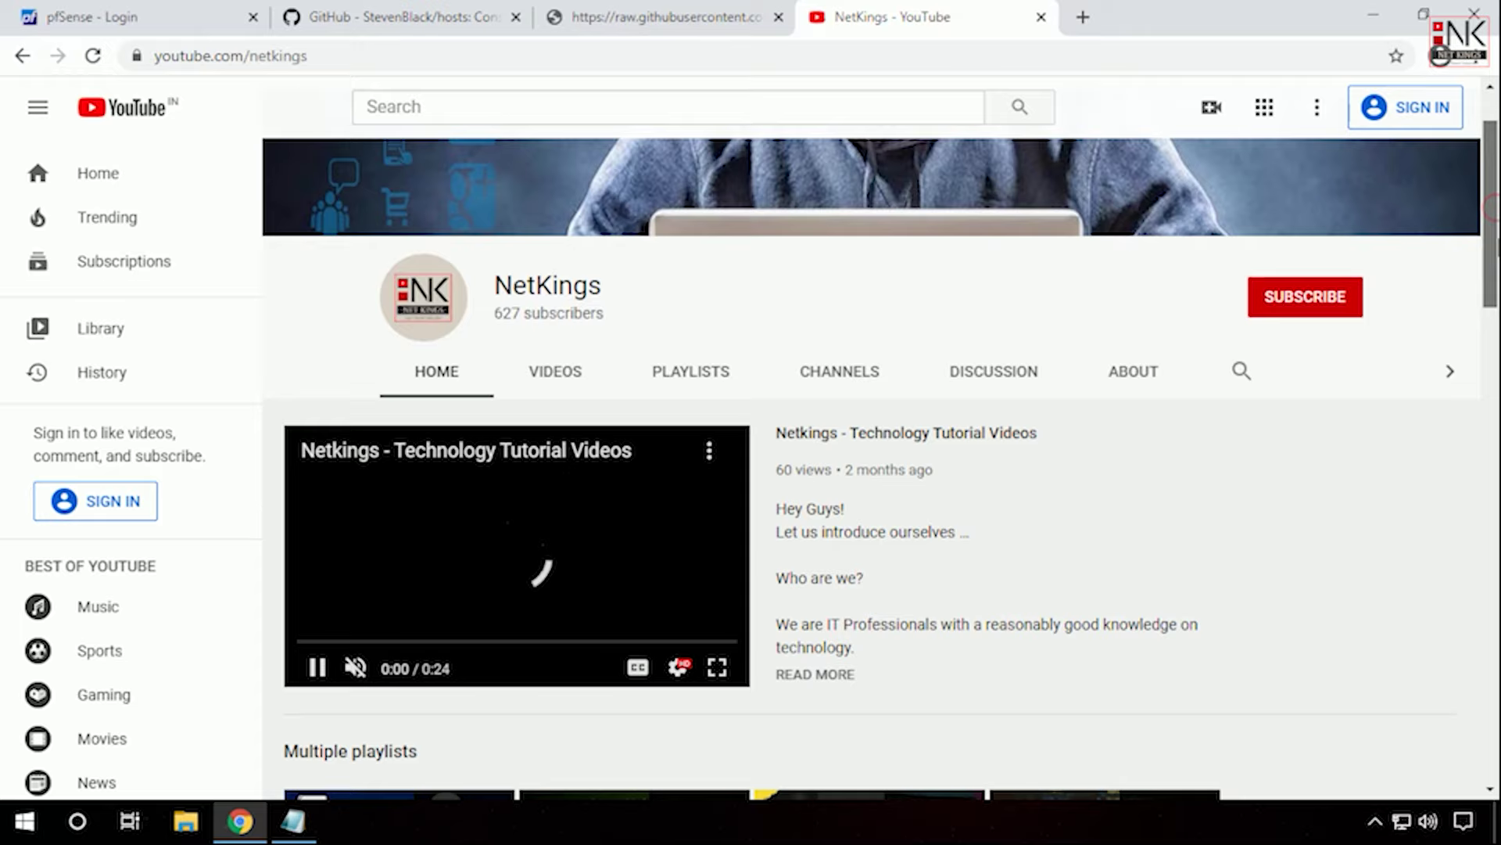
{"action": "scroll", "coordinate": [872, 461], "scroll_direction": "down", "scroll_amount": 6}
{"action": "scroll", "coordinate": [872, 493], "scroll_direction": "up", "scroll_amount": 7}
{"action": "scroll", "coordinate": [872, 492], "scroll_direction": "down", "scroll_amount": 9}
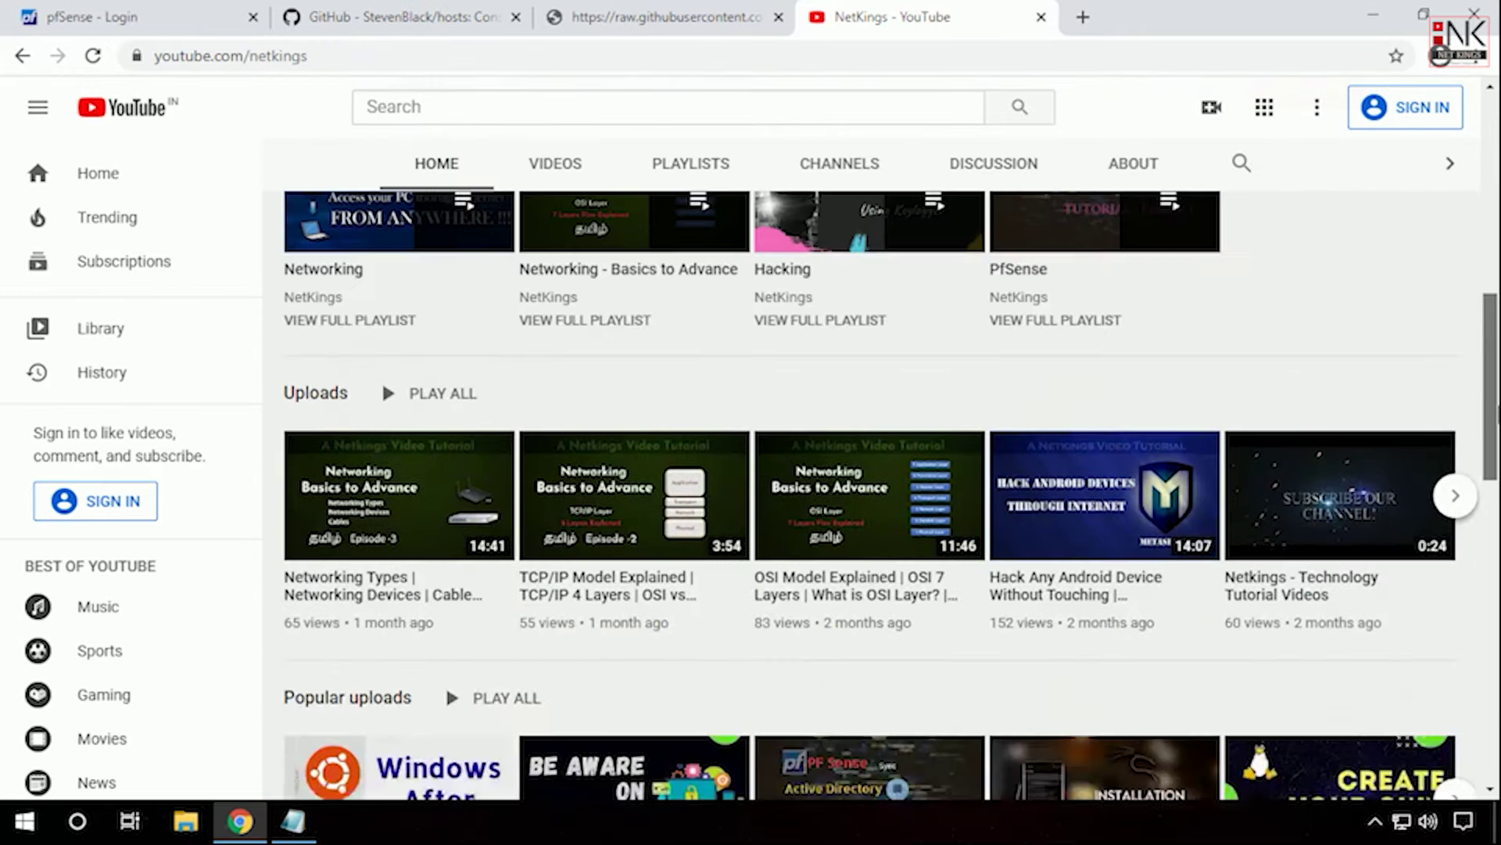
{"action": "scroll", "coordinate": [872, 492], "scroll_direction": "down", "scroll_amount": 7}
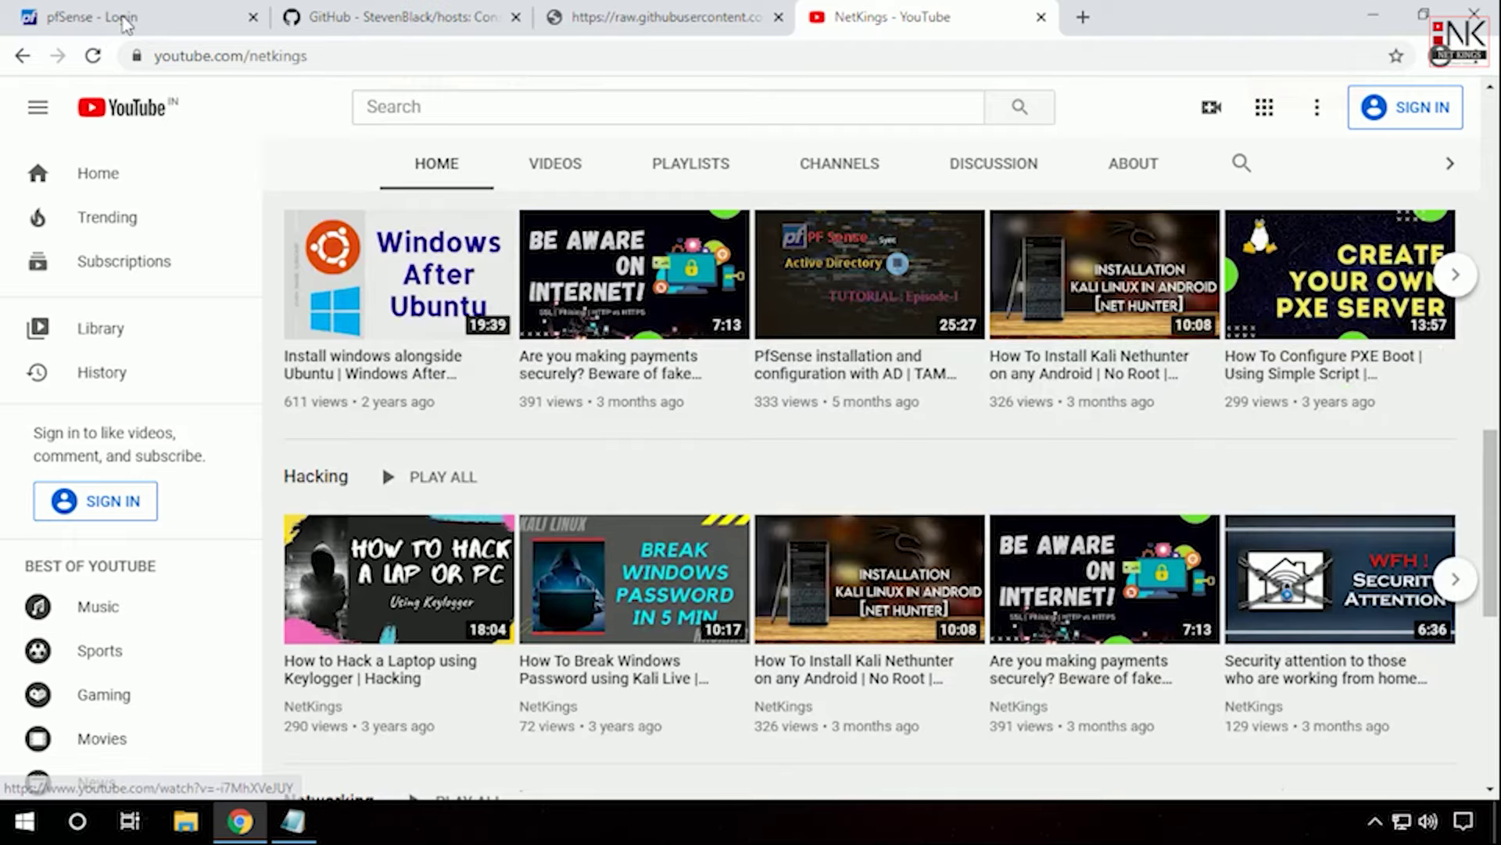
Step: Return to the pfSense login page and sign in with the account username and password
{"action": "left_click", "coordinate": [125, 24]}
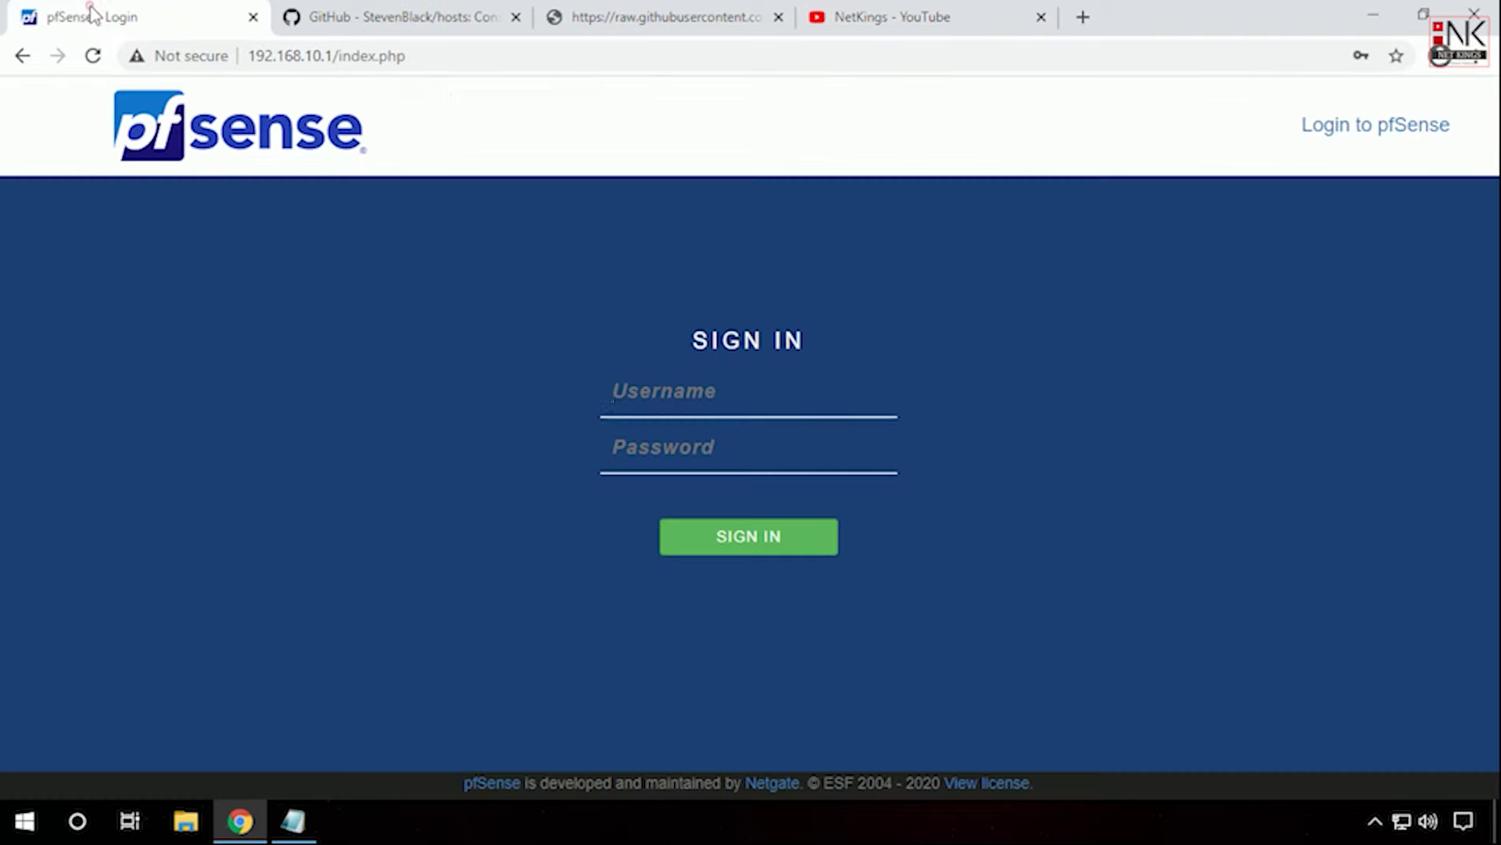
{"action": "left_click", "coordinate": [652, 390]}
{"action": "left_click", "coordinate": [653, 452]}
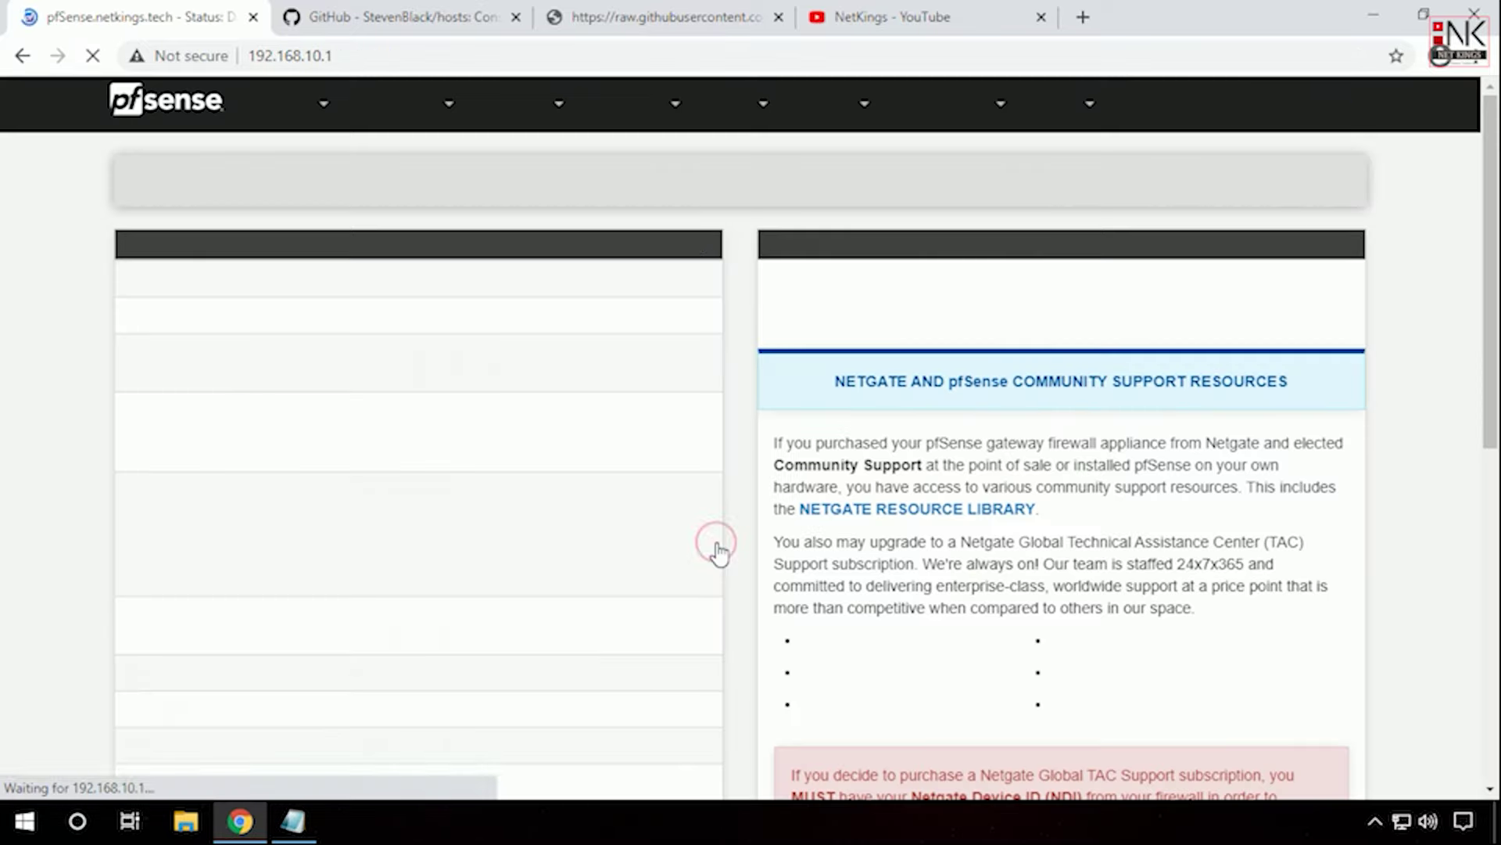
{"action": "mouse_move", "coordinate": [1491, 237]}
{"action": "left_mouse_down"}
{"action": "mouse_move", "coordinate": [1495, 582]}
{"action": "mouse_move", "coordinate": [1486, 219]}
{"action": "left_mouse_up"}
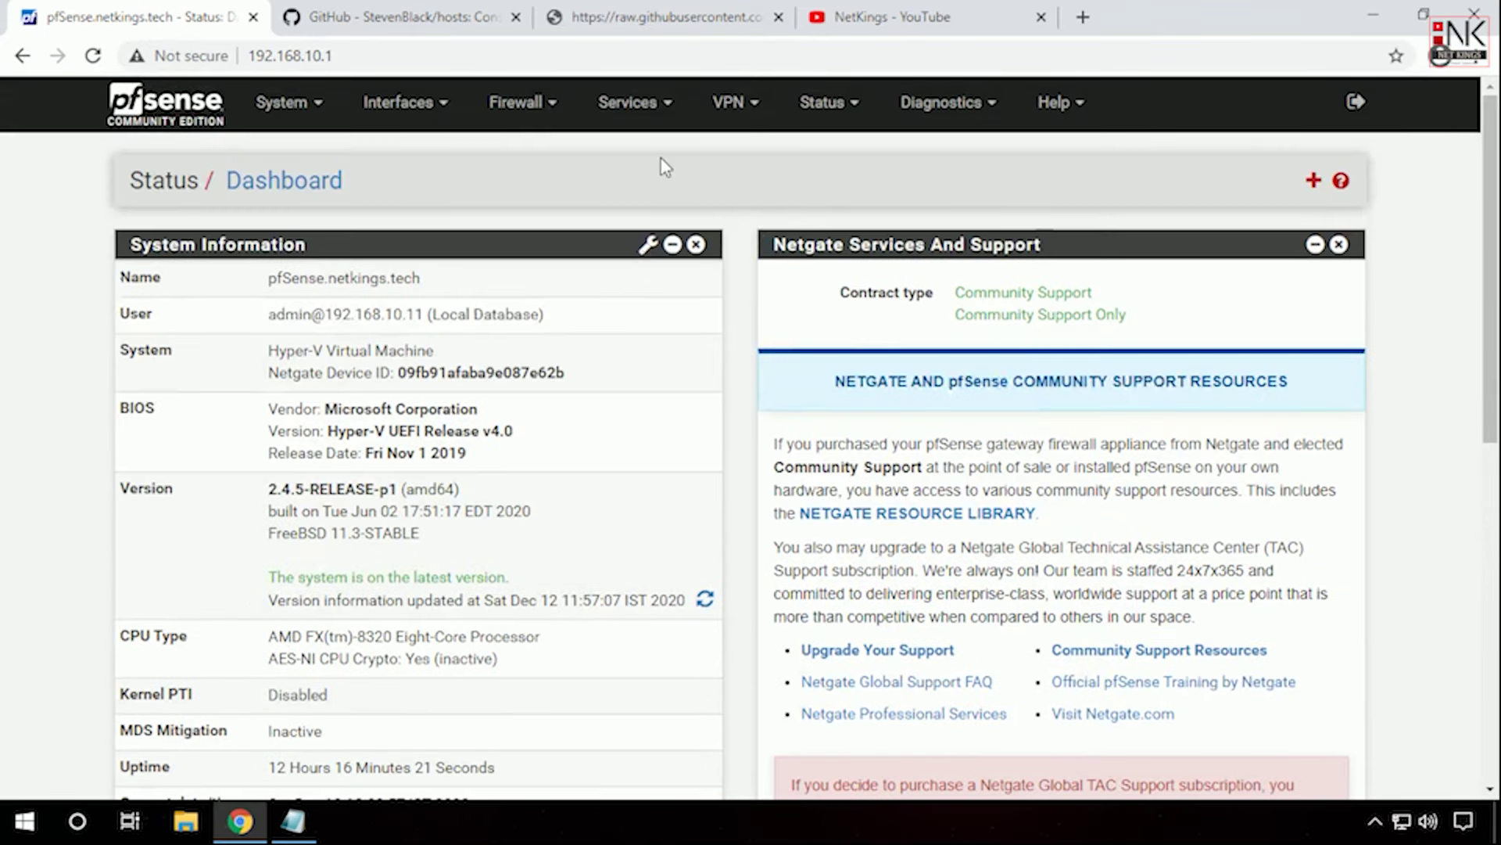
Step: Start a new firewall rule at the top of the LAN rules and set its protocol to UDP
{"action": "left_click", "coordinate": [544, 105]}
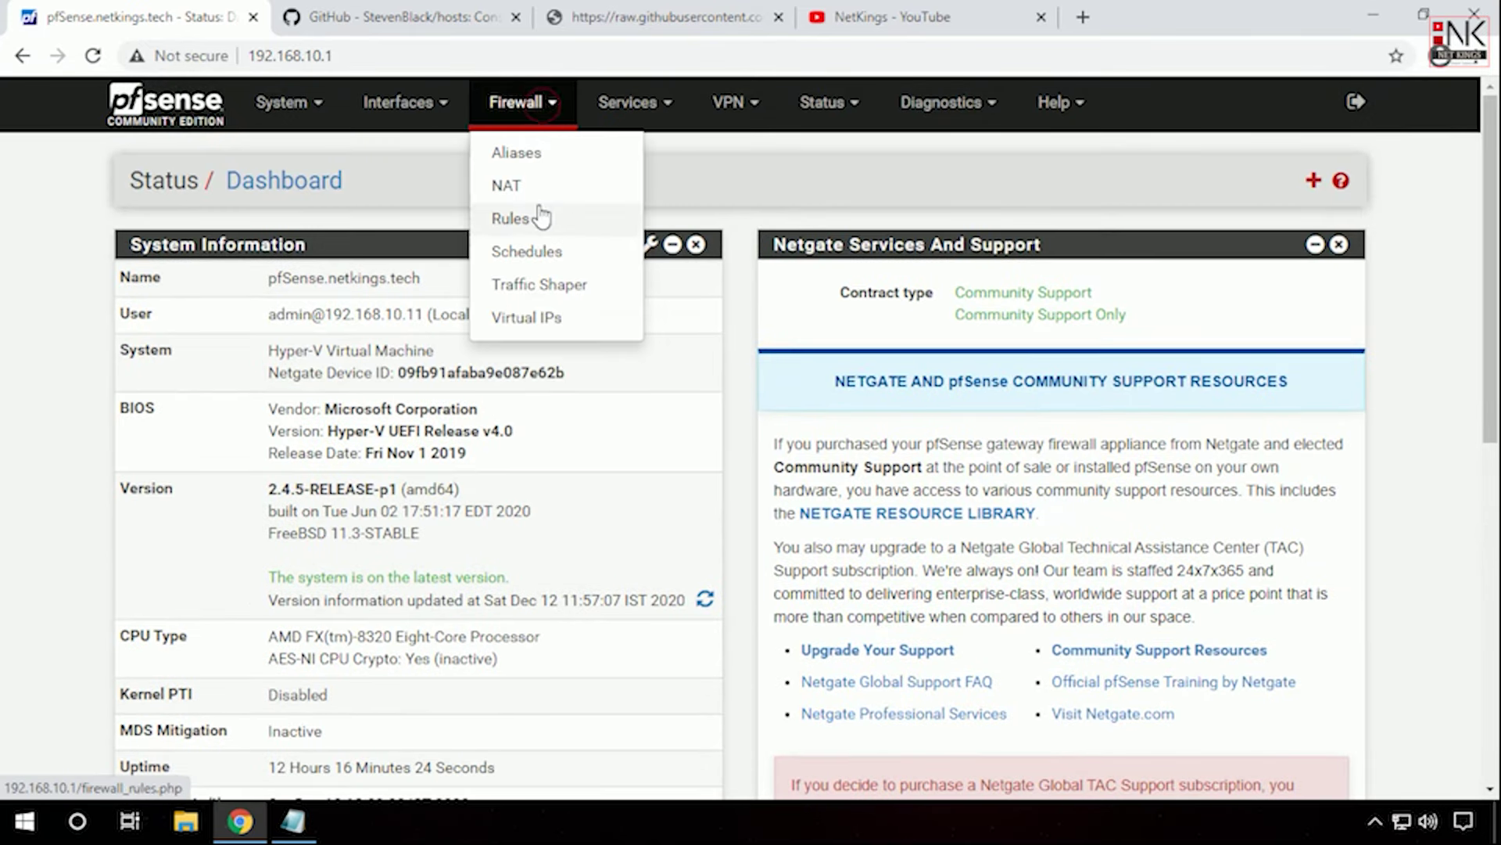
{"action": "left_click", "coordinate": [509, 223]}
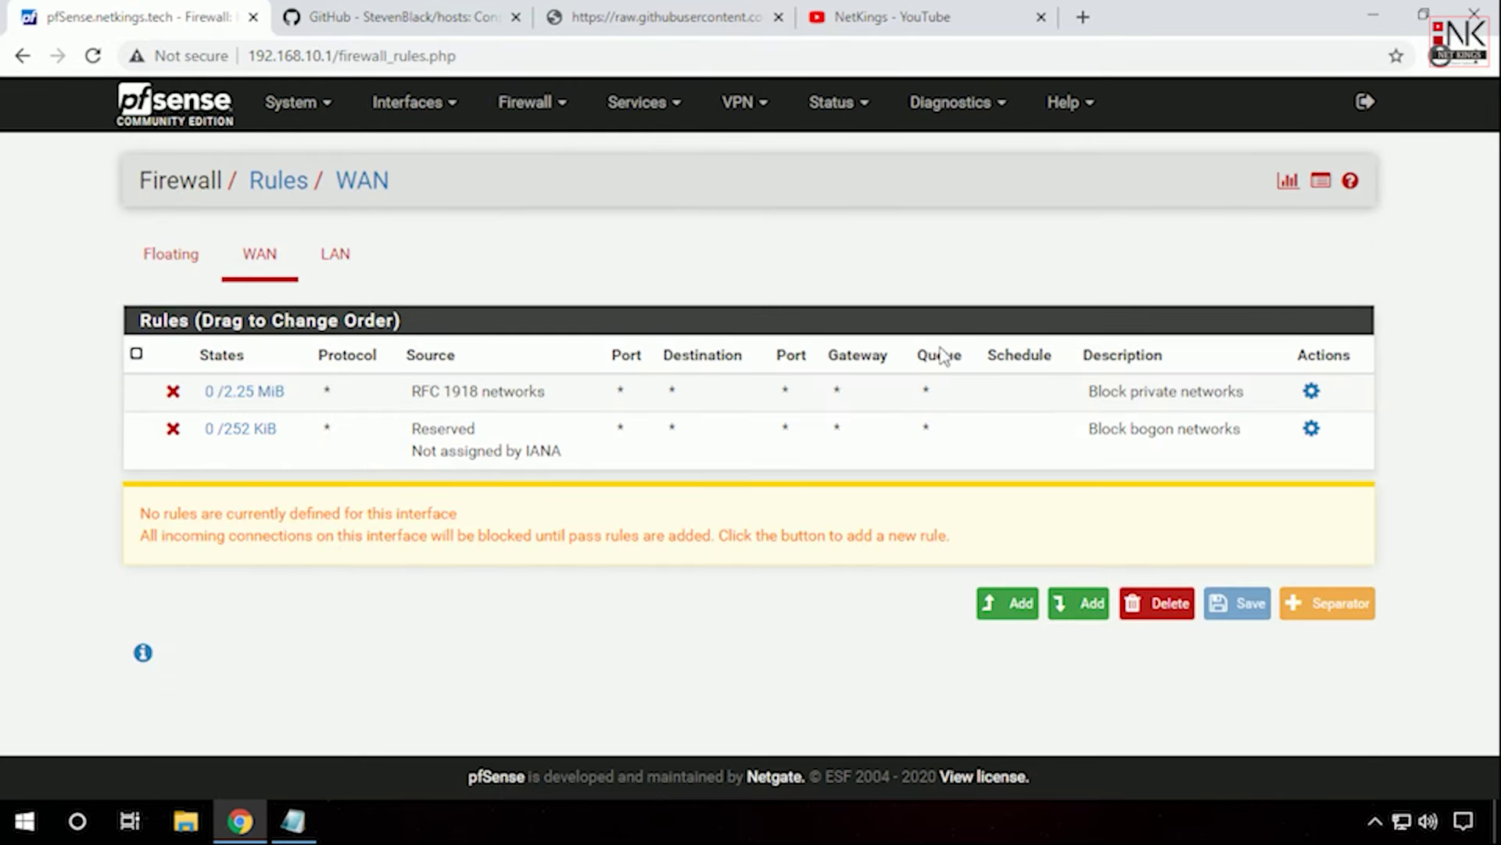
{"action": "left_click", "coordinate": [335, 255]}
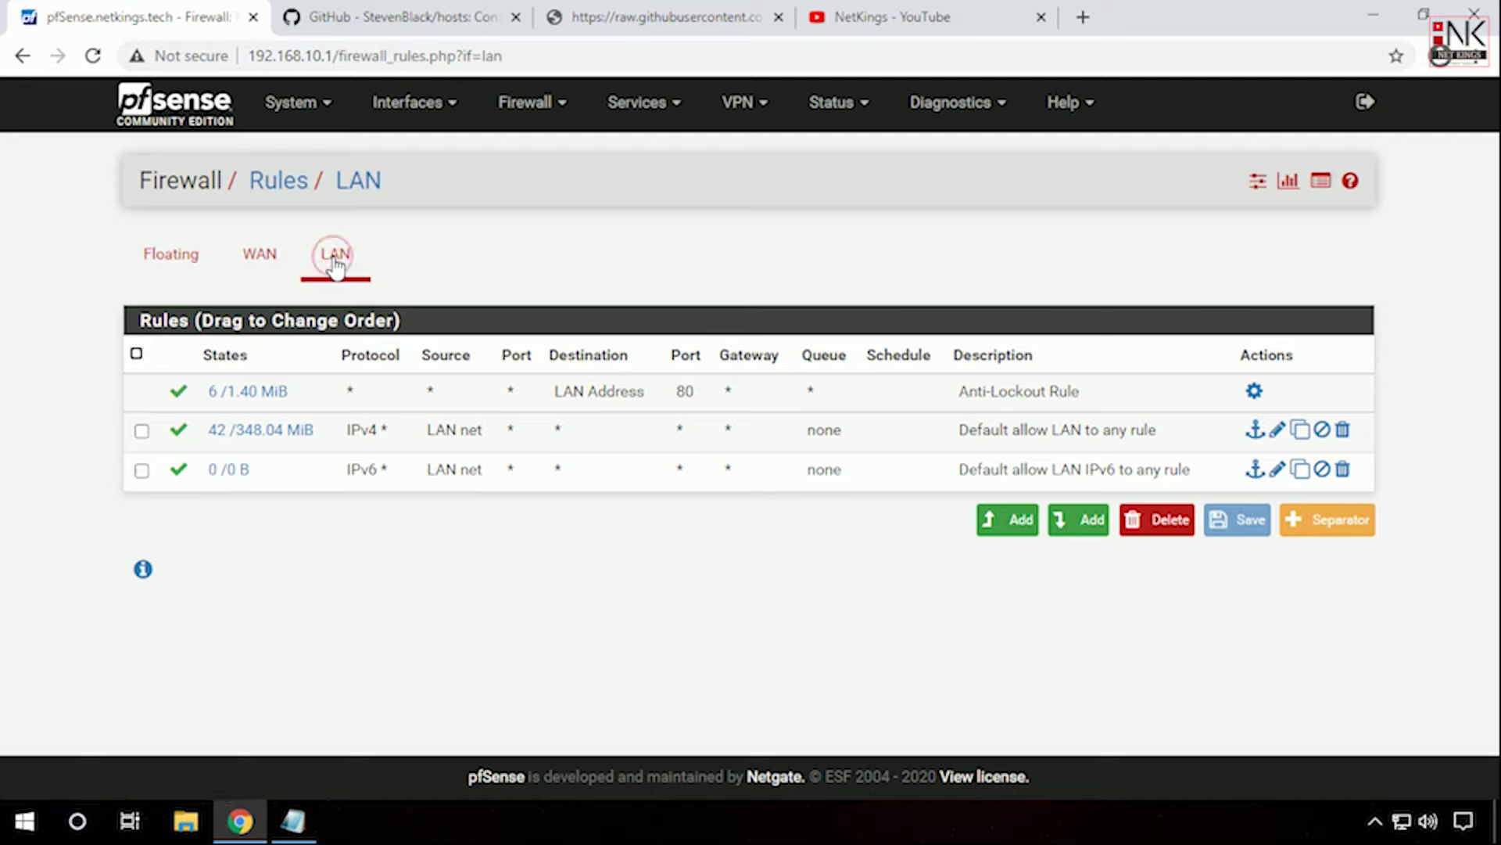
{"action": "left_click", "coordinate": [1020, 522]}
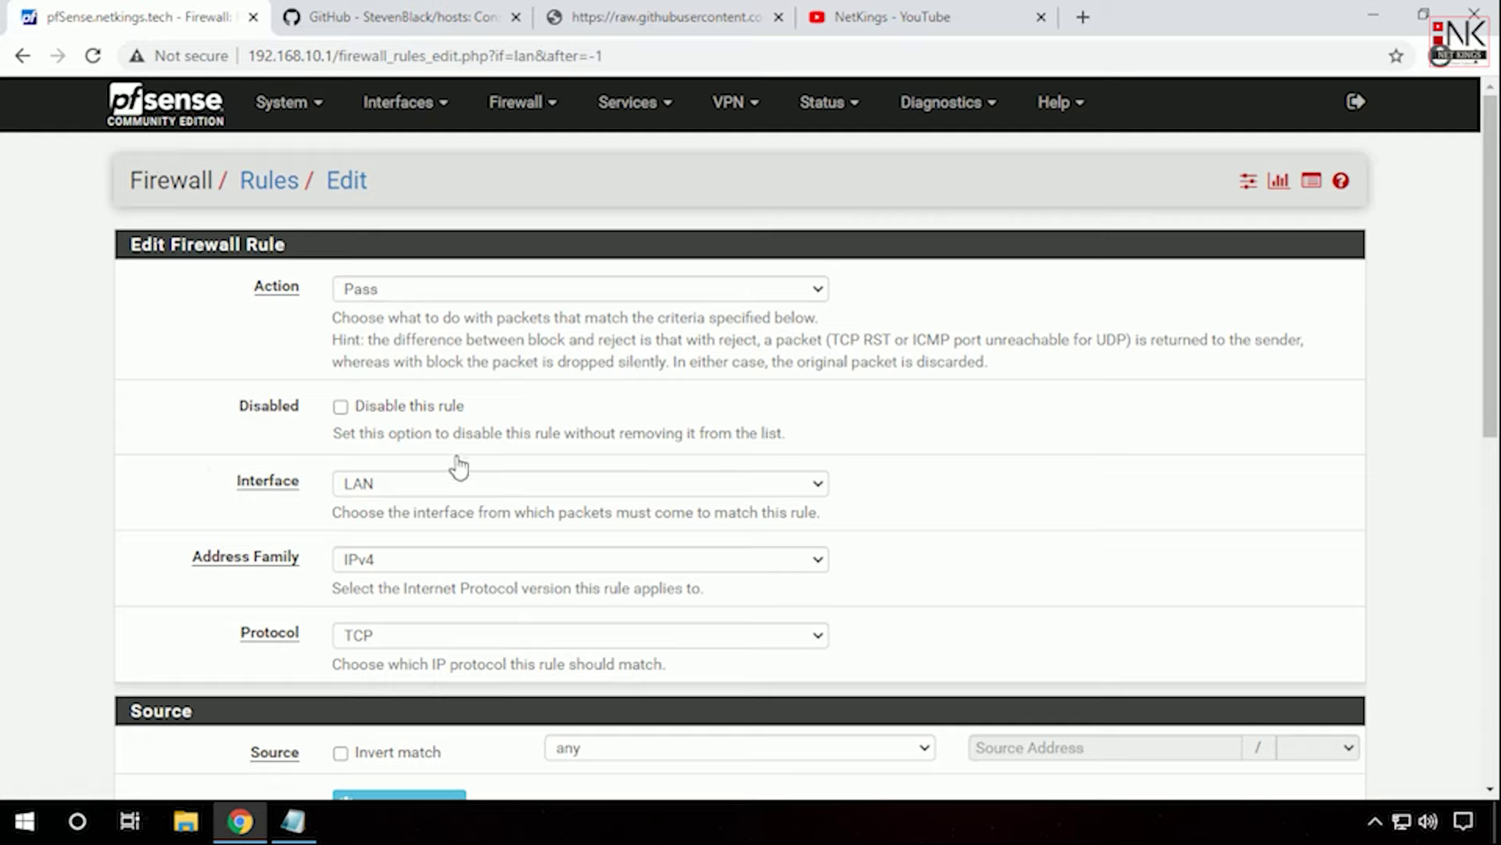
{"action": "left_click", "coordinate": [407, 634]}
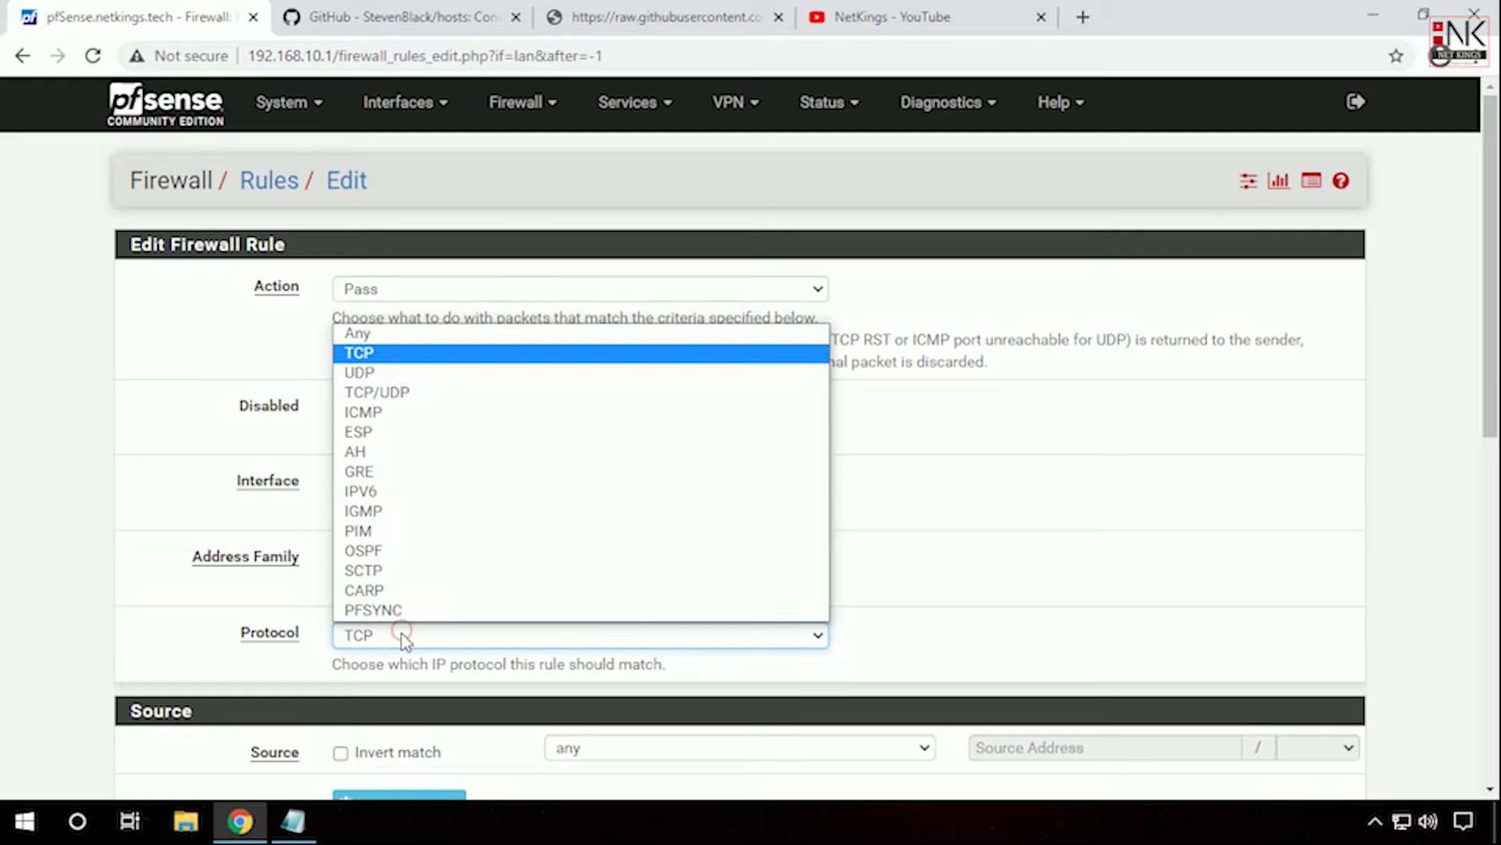
{"action": "left_click", "coordinate": [368, 379]}
Step: Set the new rule's destination to LAN net and its destination port range to DNS (53)
{"action": "left_click_drag", "start_coordinate": [1490, 258], "coordinate": [1490, 486]}
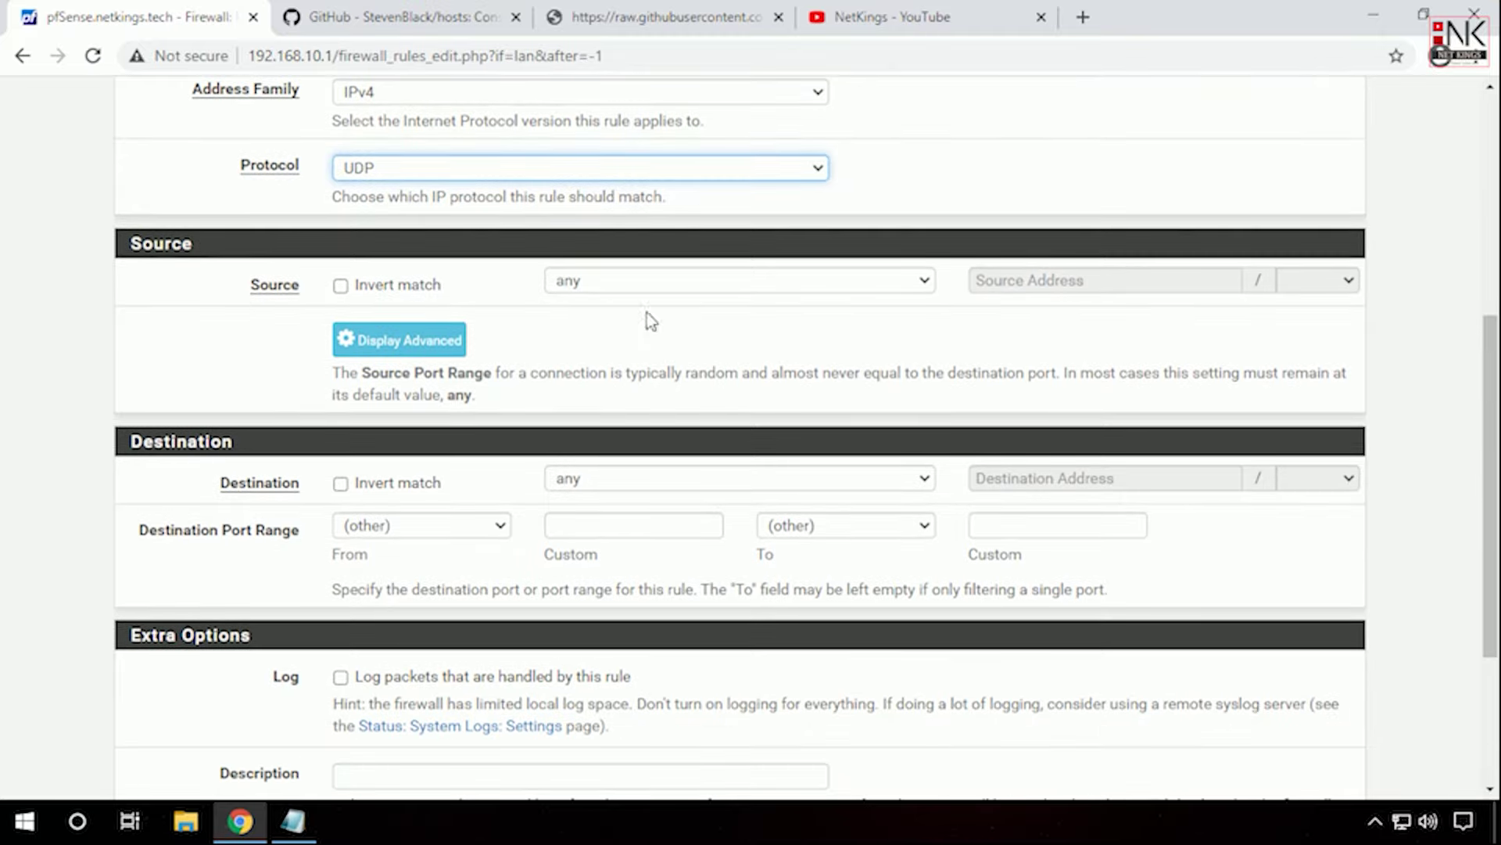
{"action": "left_click", "coordinate": [598, 477]}
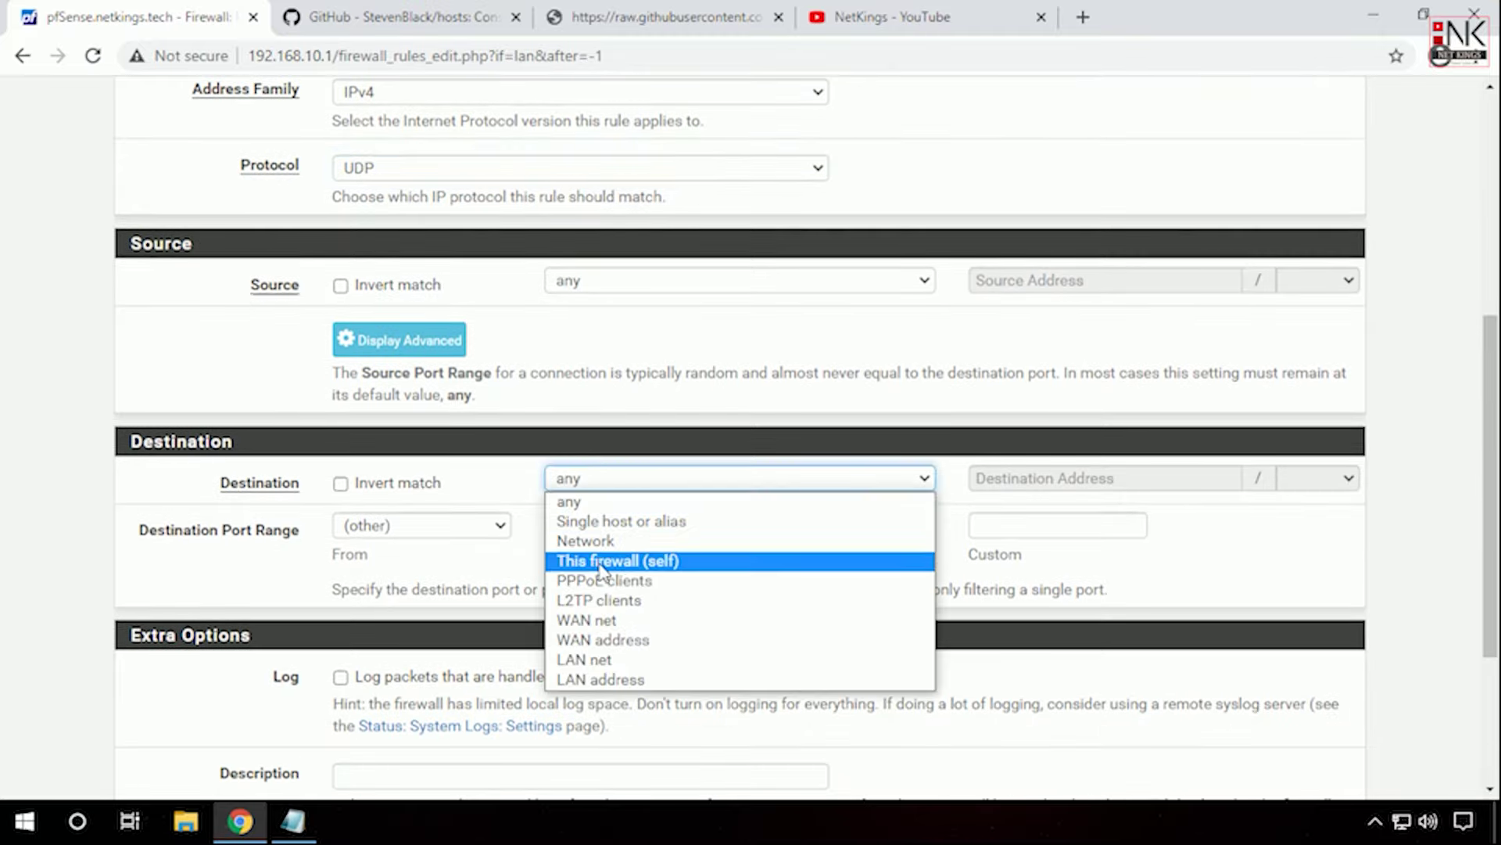
{"action": "left_click", "coordinate": [589, 659]}
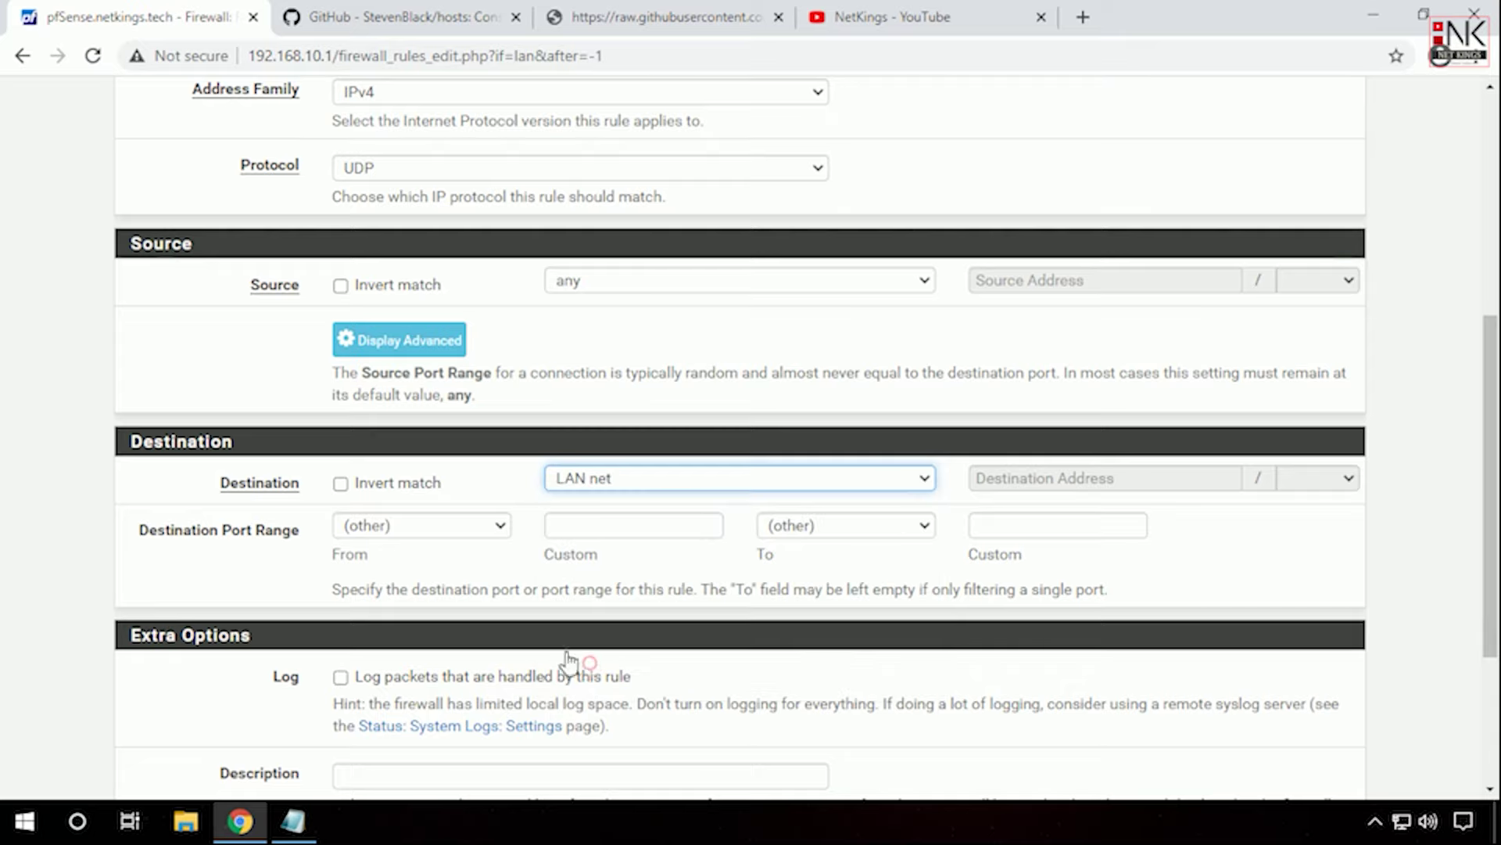
{"action": "left_click", "coordinate": [448, 532]}
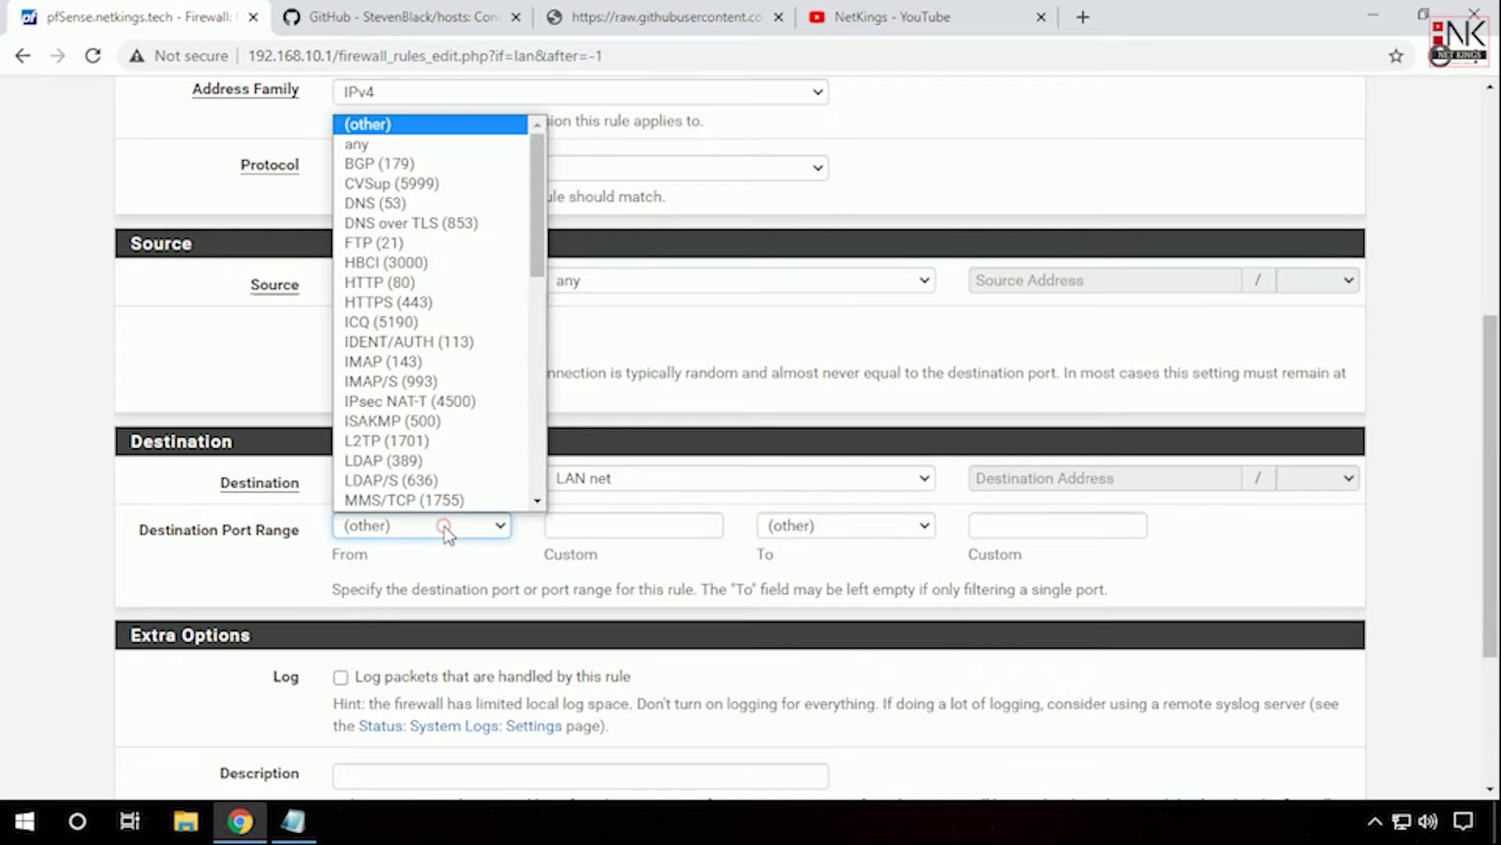
{"action": "left_click", "coordinate": [358, 205]}
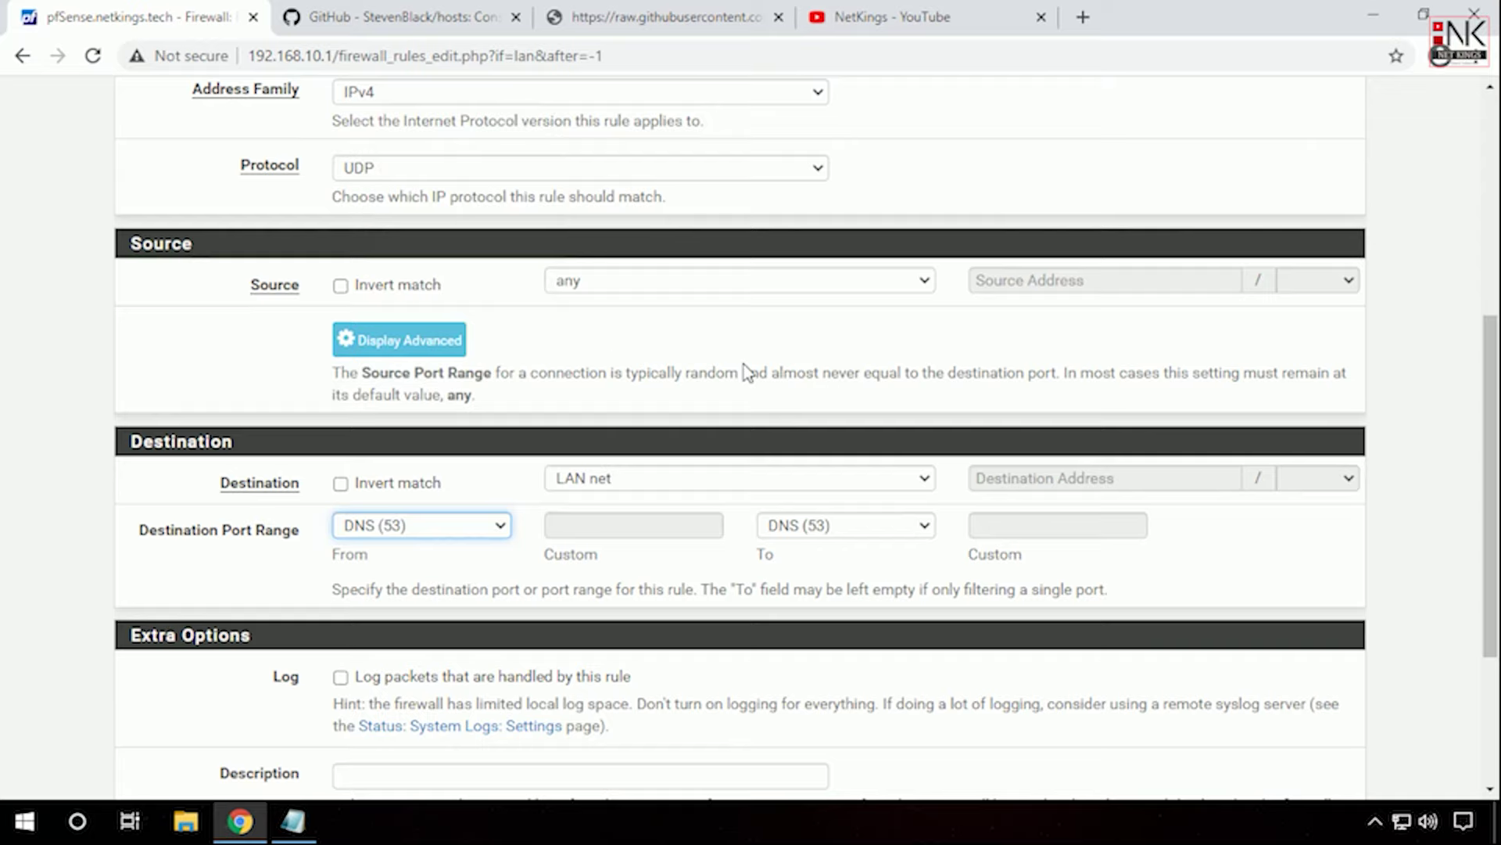
Step: Describe the rule as "Allowed DNS", save it, and apply the firewall changes
{"action": "scroll", "coordinate": [1431, 342], "scroll_direction": "down", "scroll_amount": 3}
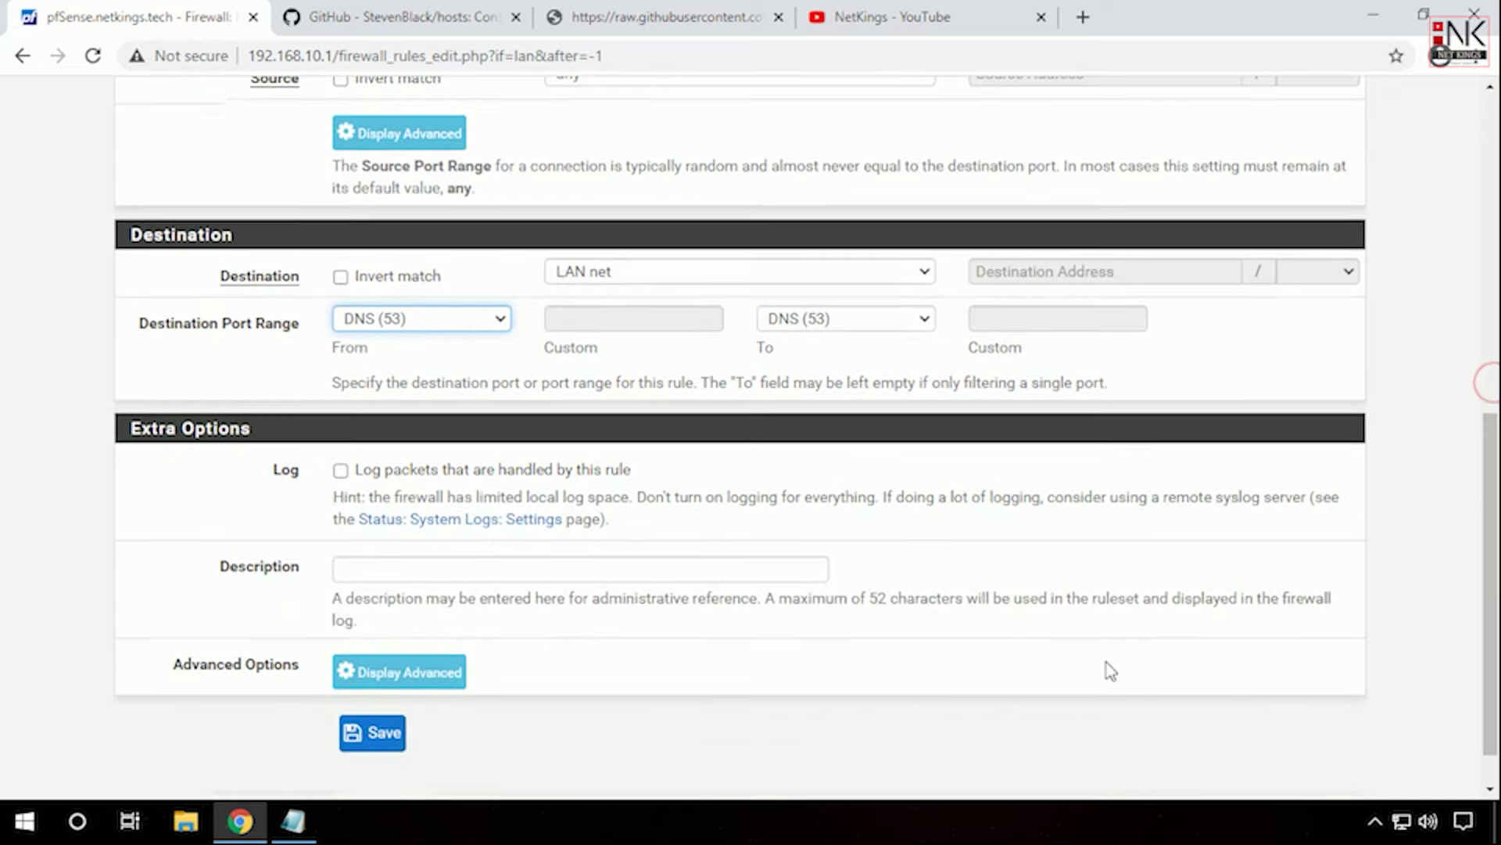
{"action": "left_click", "coordinate": [611, 579]}
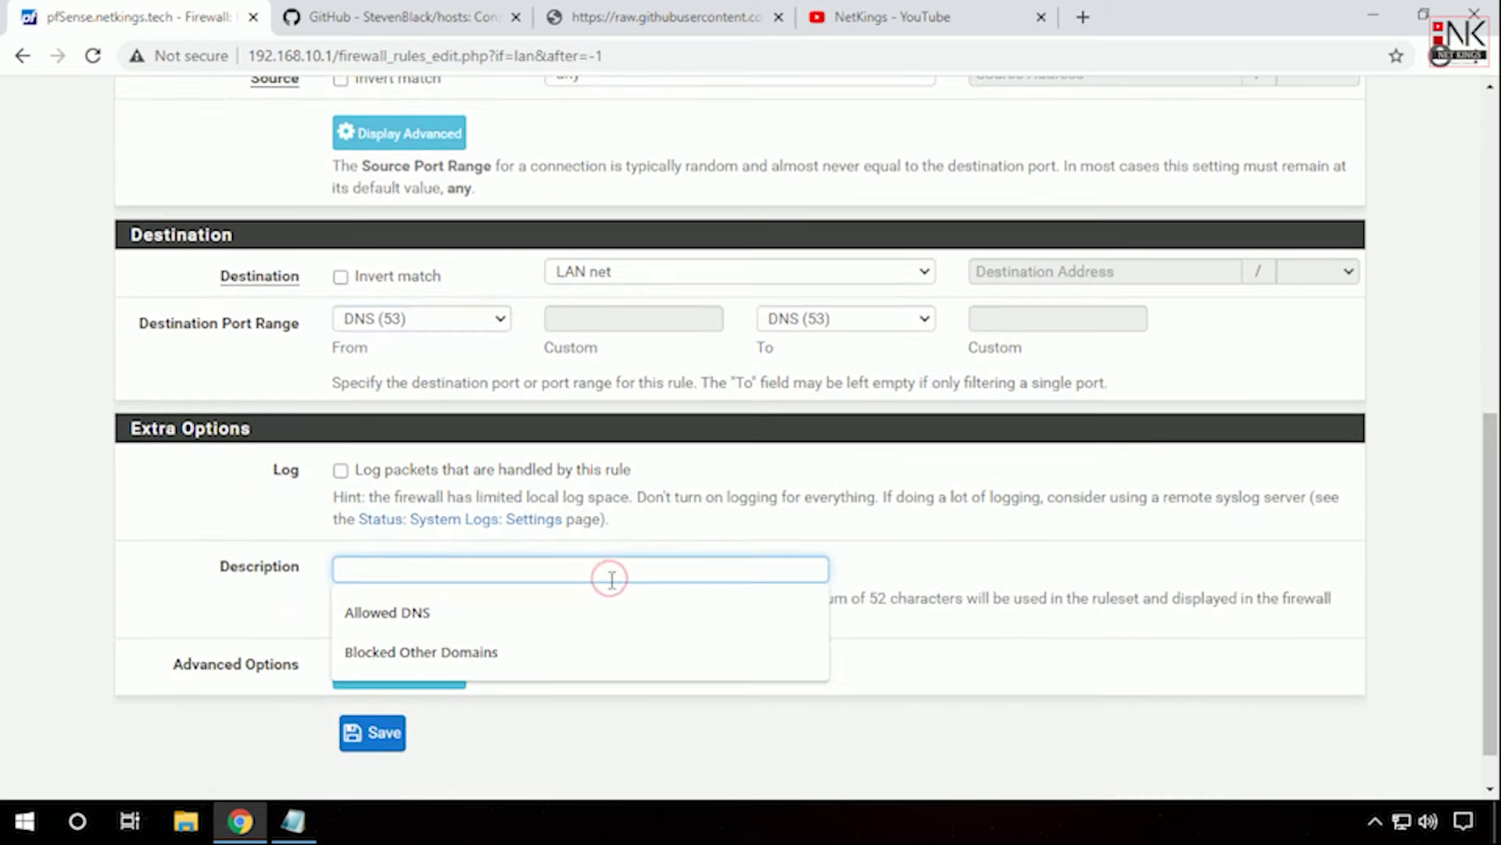
{"action": "key", "text": "Down"}
{"action": "key", "text": "Return"}
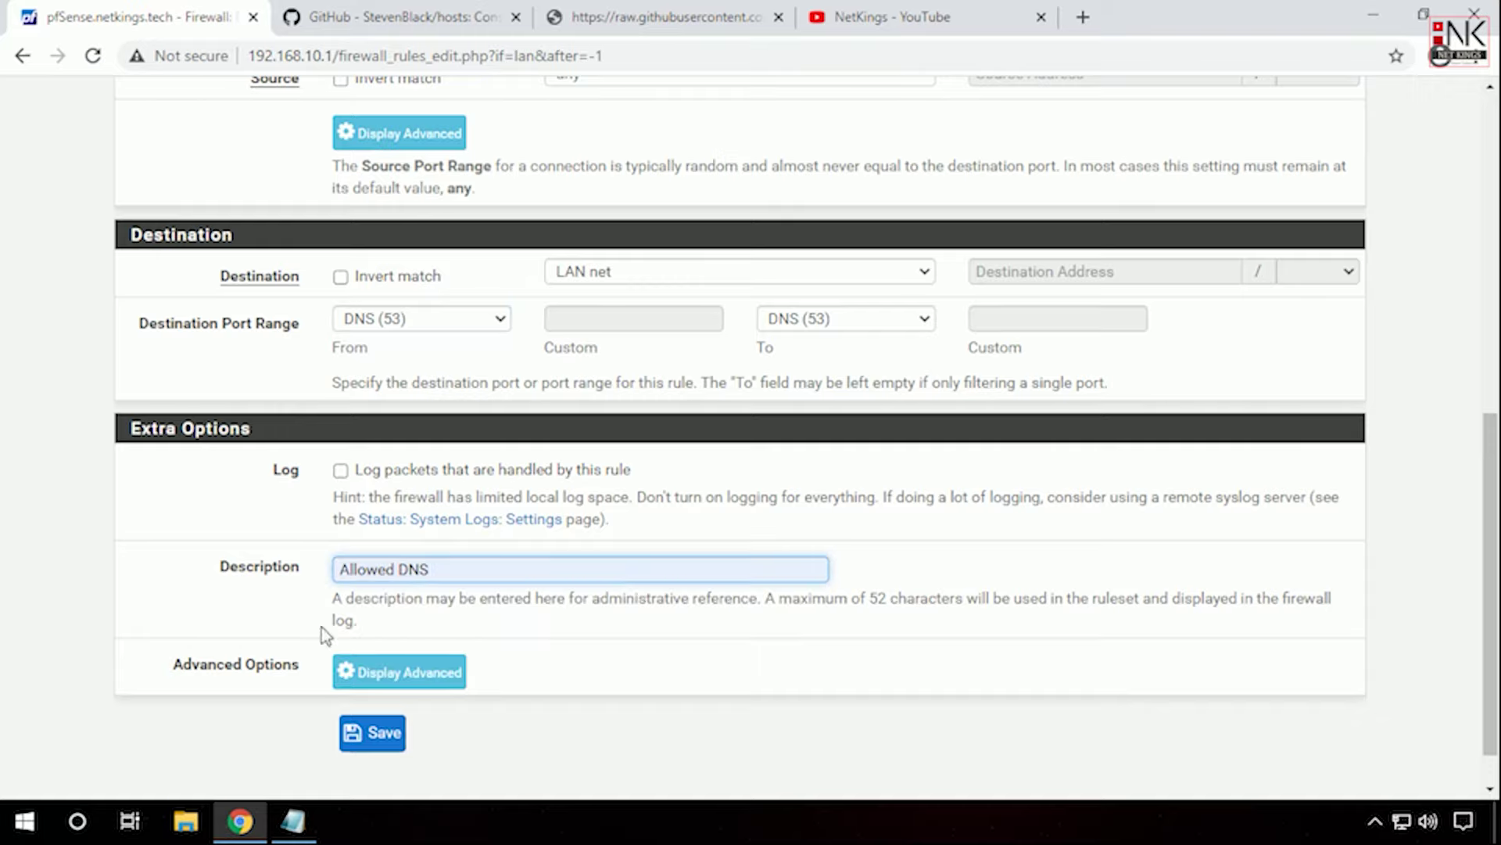
{"action": "left_click", "coordinate": [388, 733]}
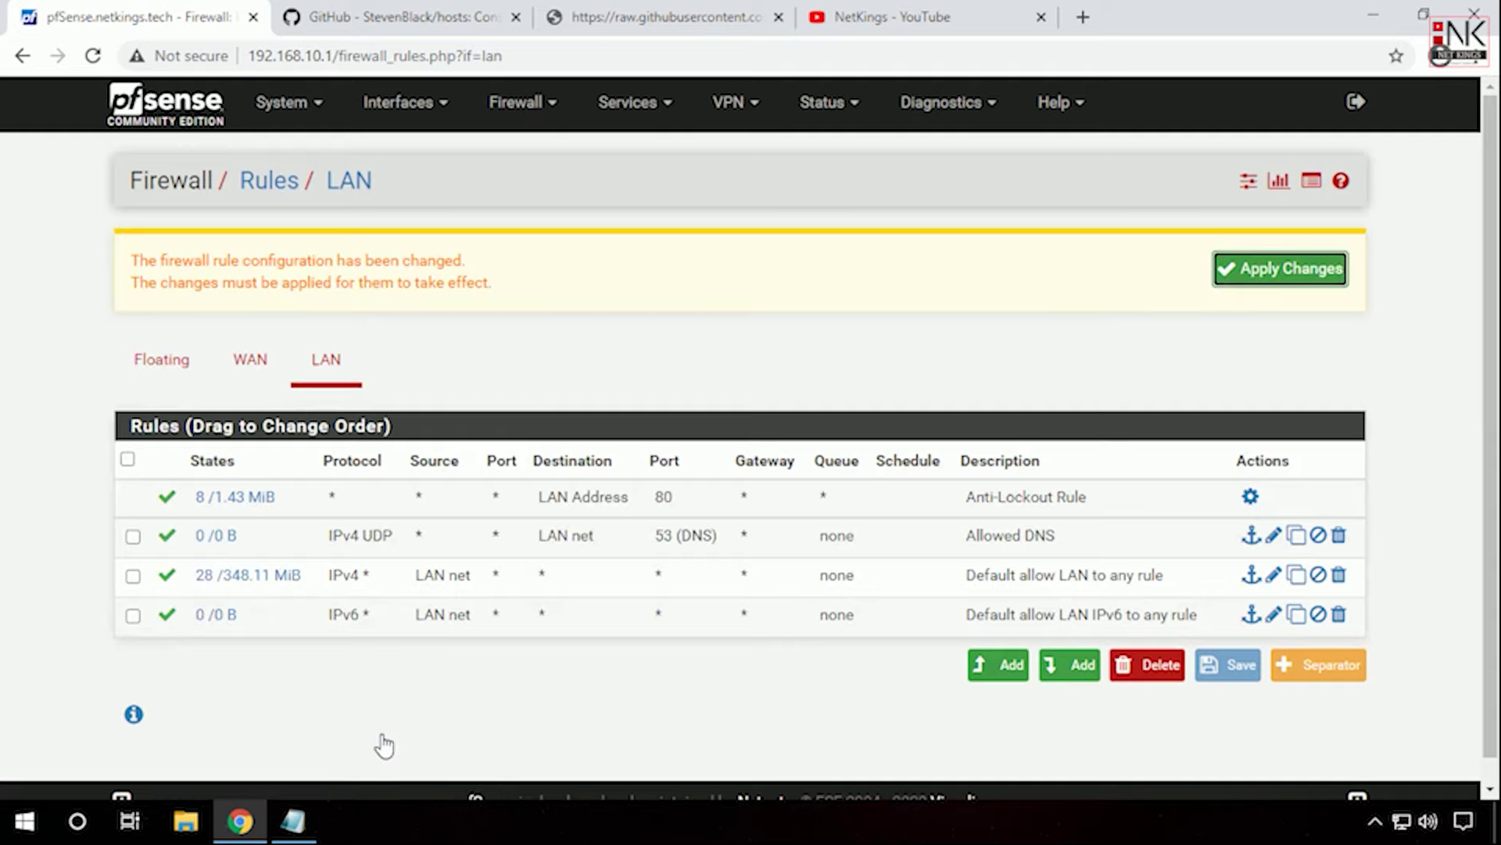
{"action": "left_click", "coordinate": [1280, 273]}
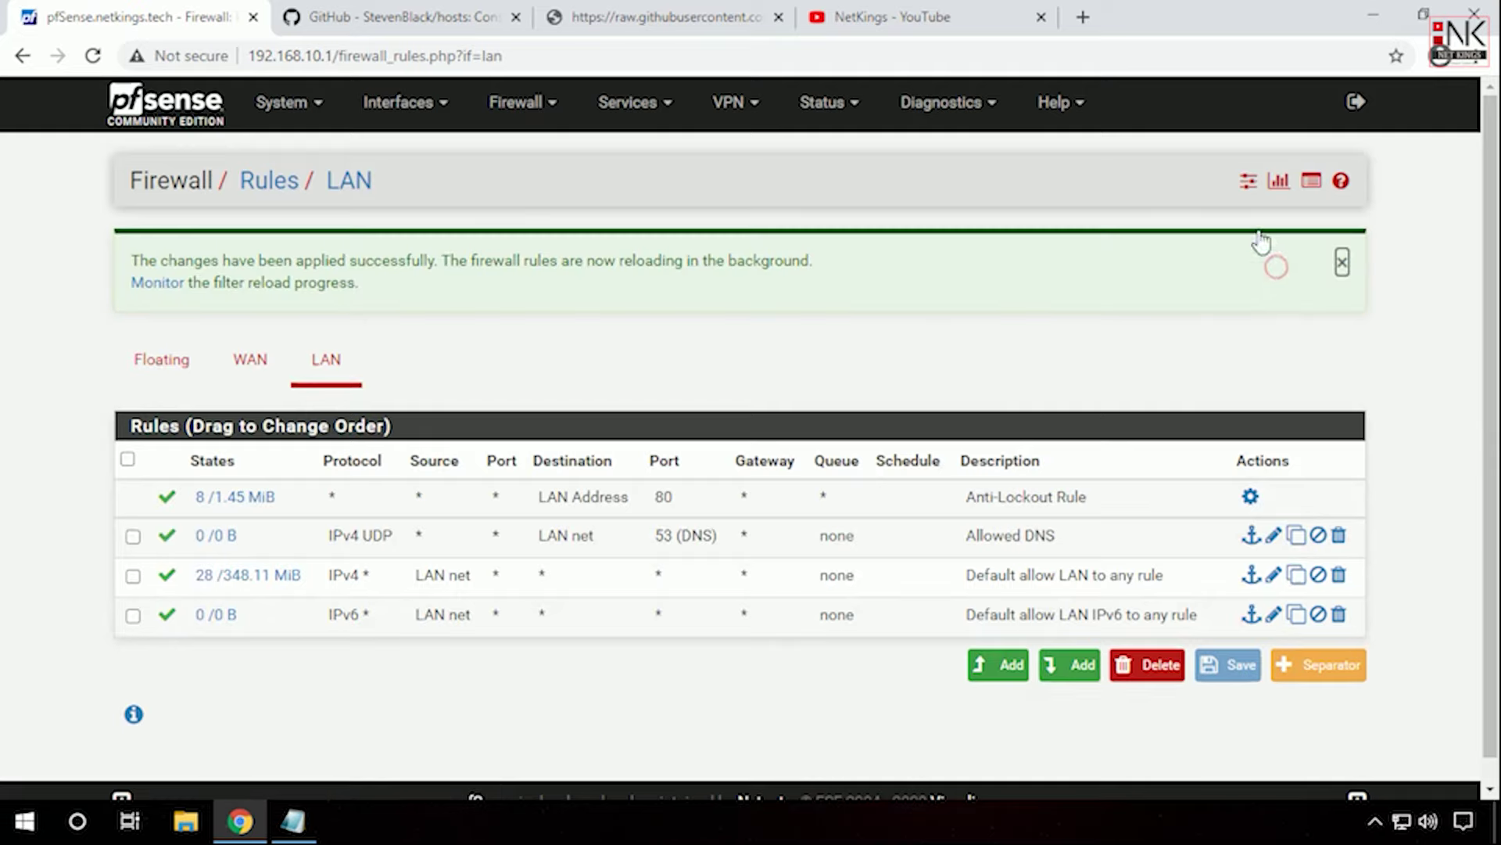
Step: Duplicate the Allowed DNS rule on the LAN interface and set the copy's action to Block
{"action": "left_click", "coordinate": [129, 536]}
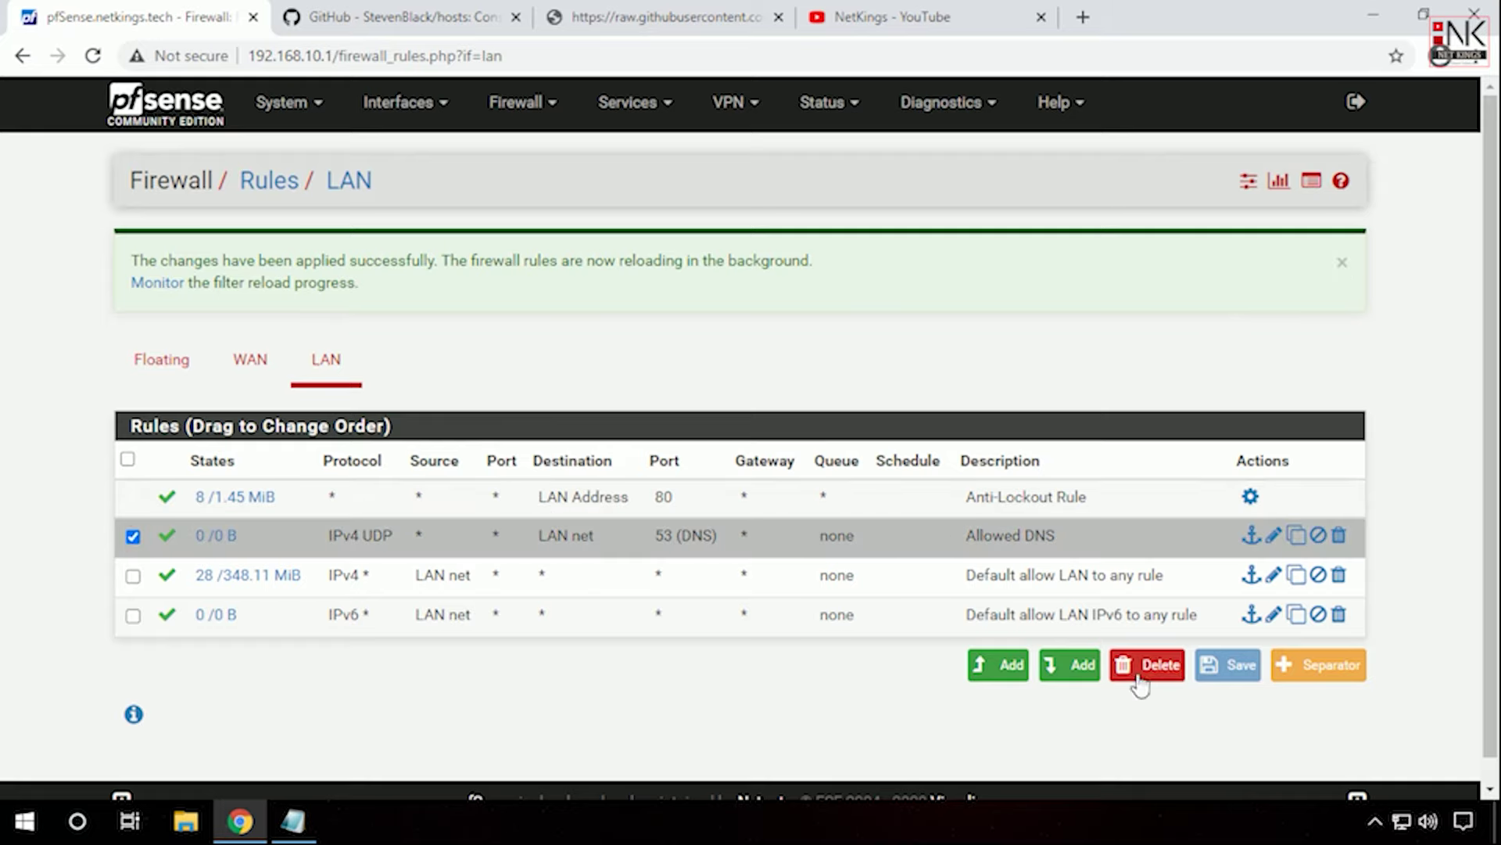
{"action": "left_click", "coordinate": [1300, 535]}
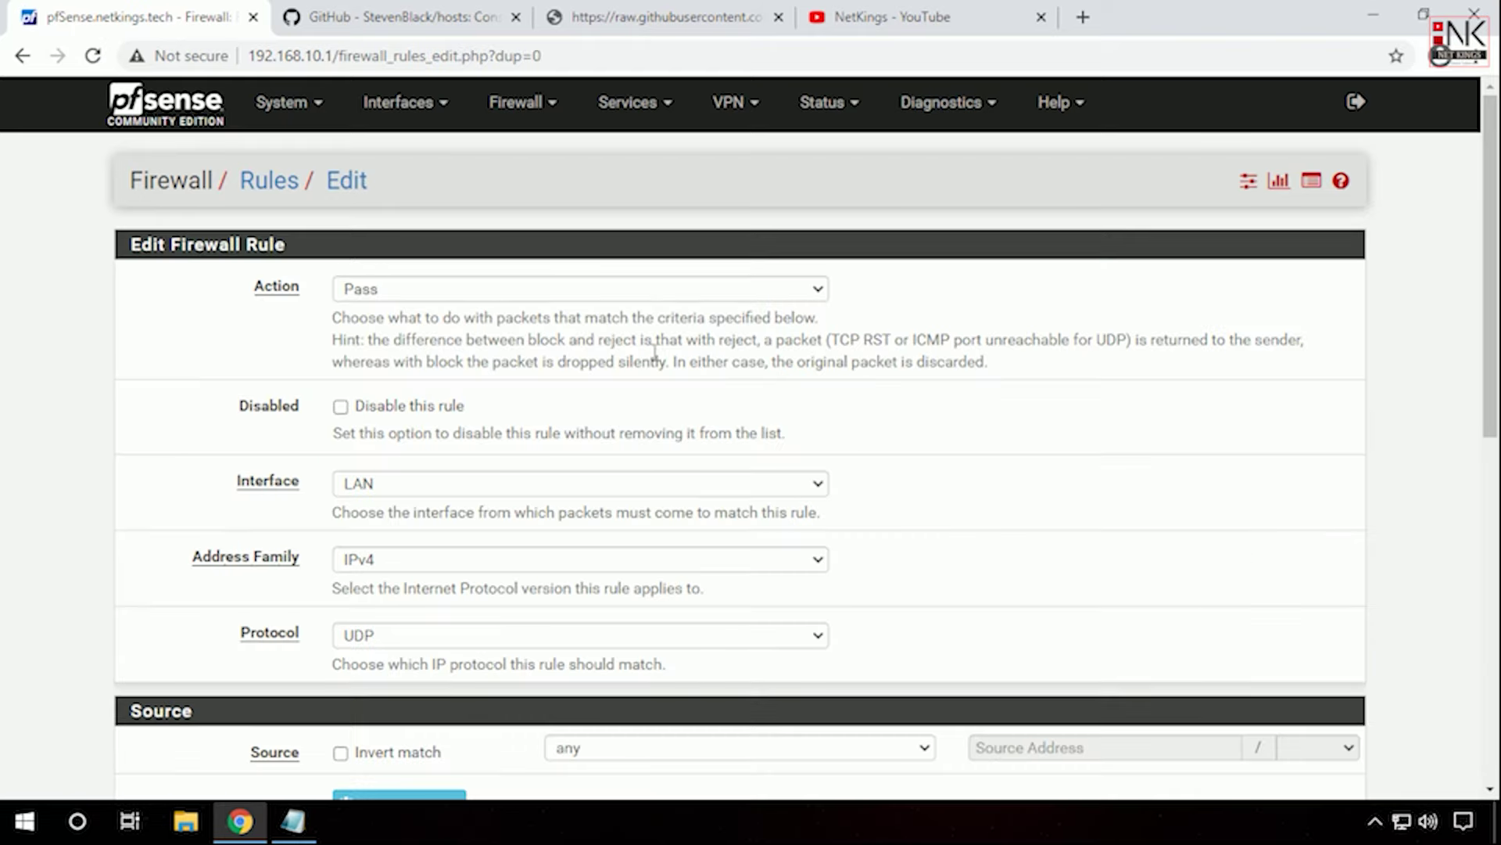
{"action": "left_click", "coordinate": [596, 288]}
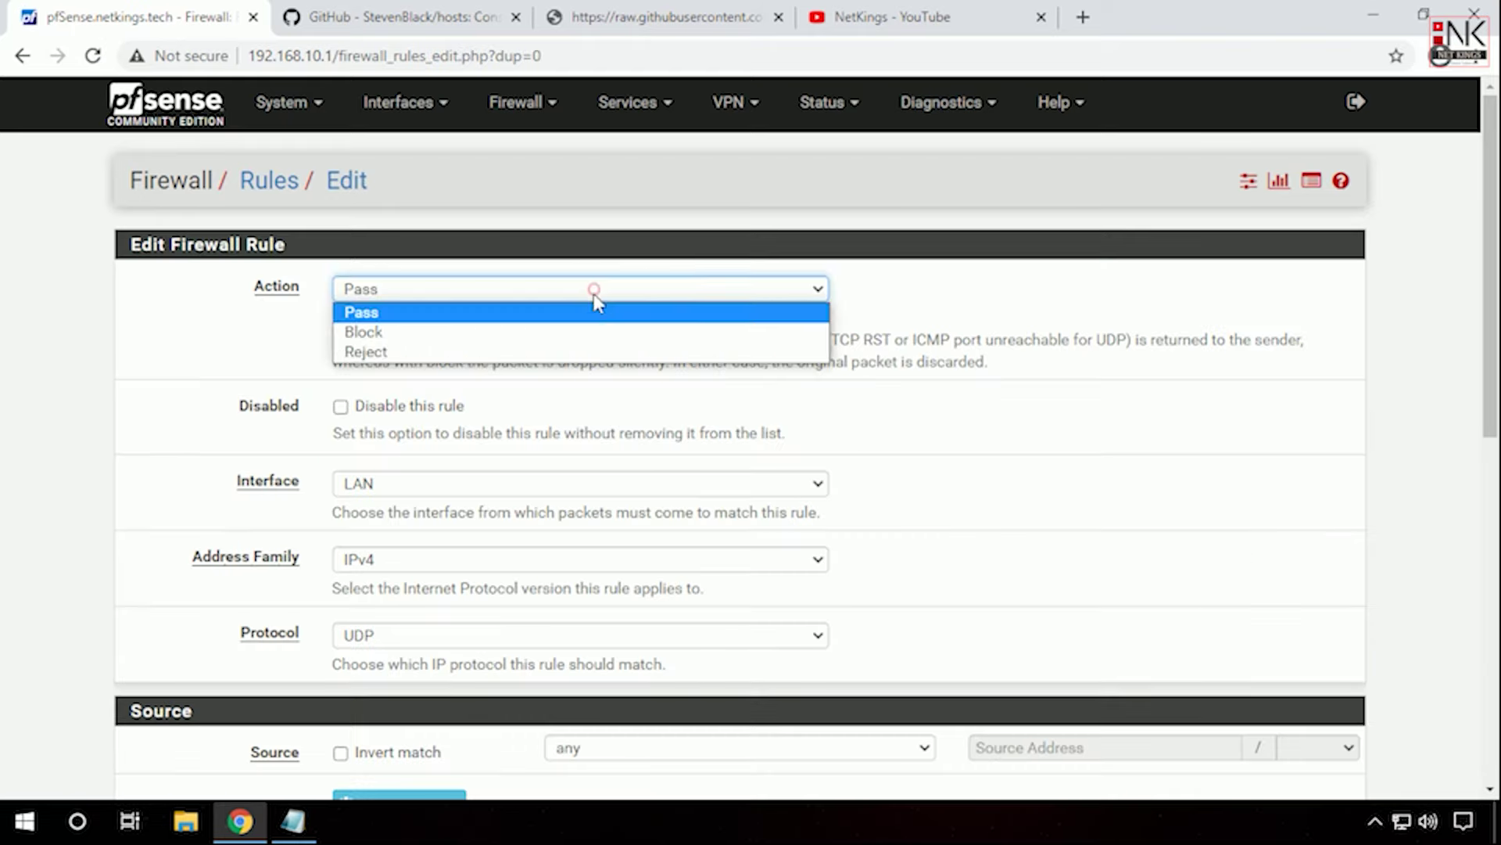
{"action": "left_click", "coordinate": [575, 334]}
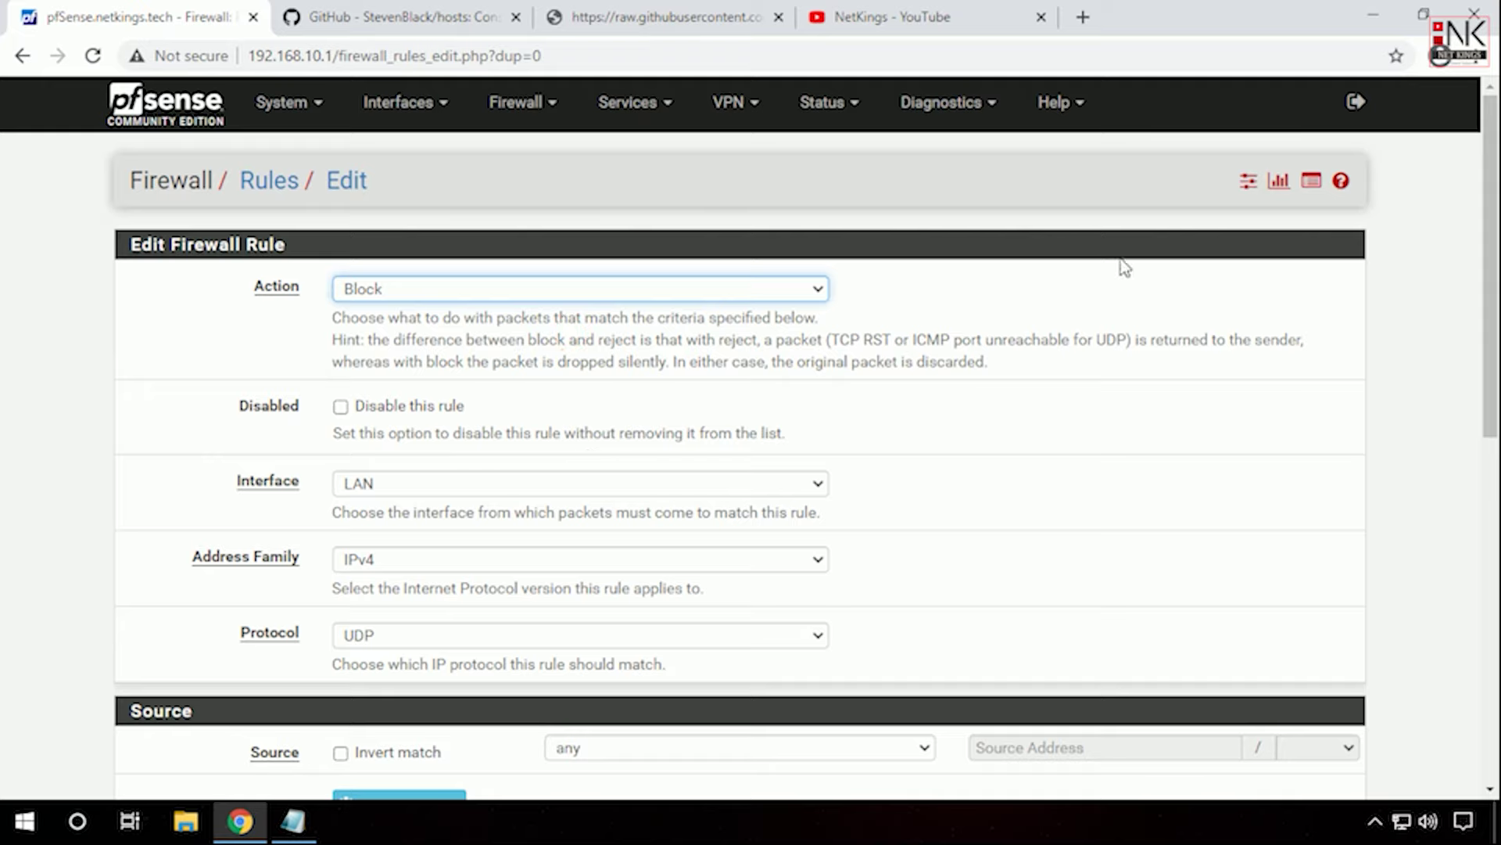
Step: Set the source of the duplicated block rule to LAN net
{"action": "left_click_drag", "start_coordinate": [1491, 266], "coordinate": [1491, 428]}
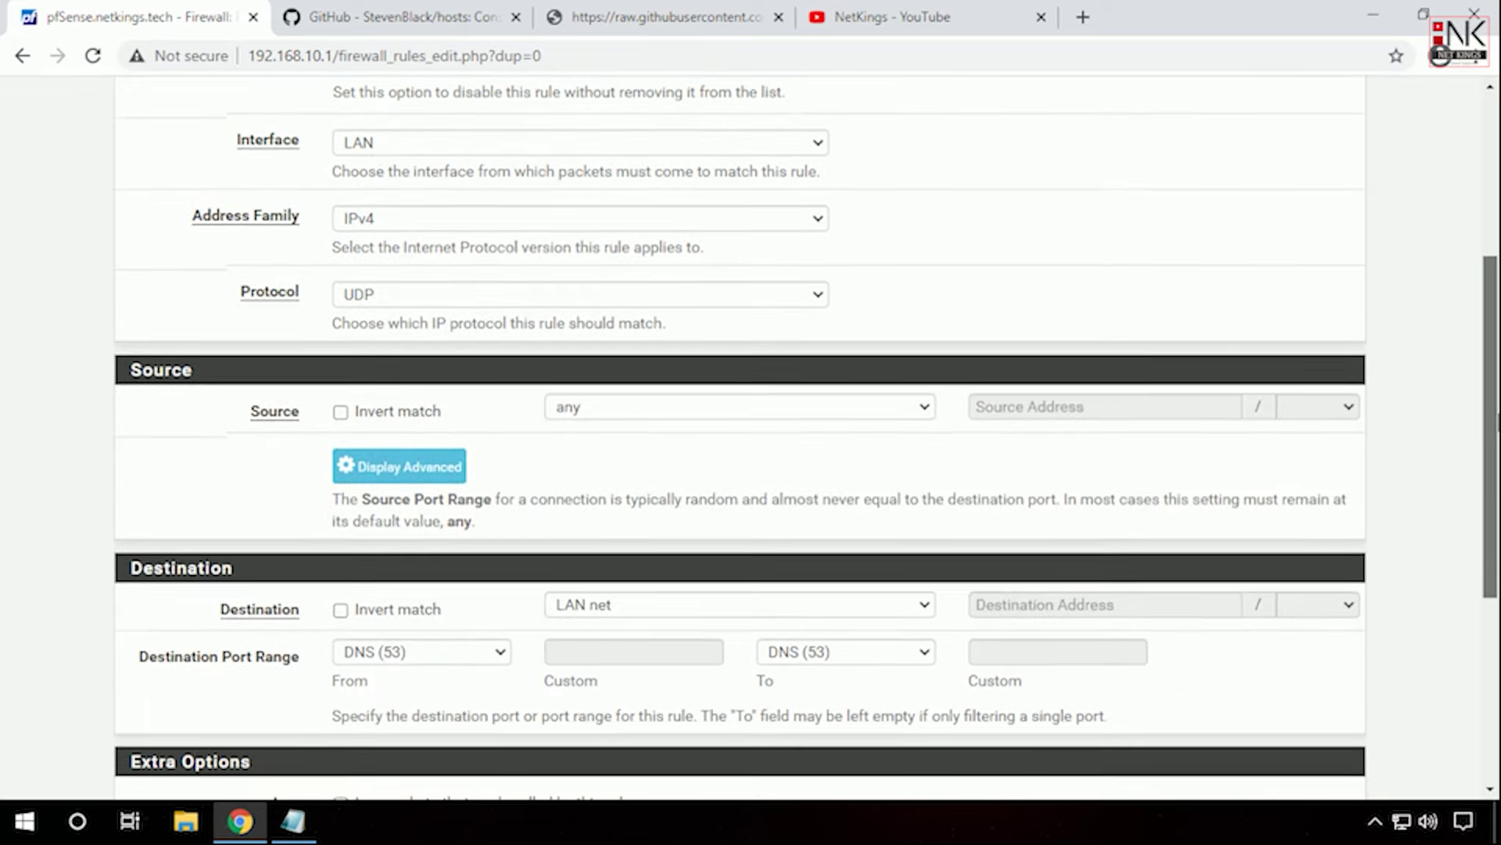
{"action": "left_click", "coordinate": [868, 410]}
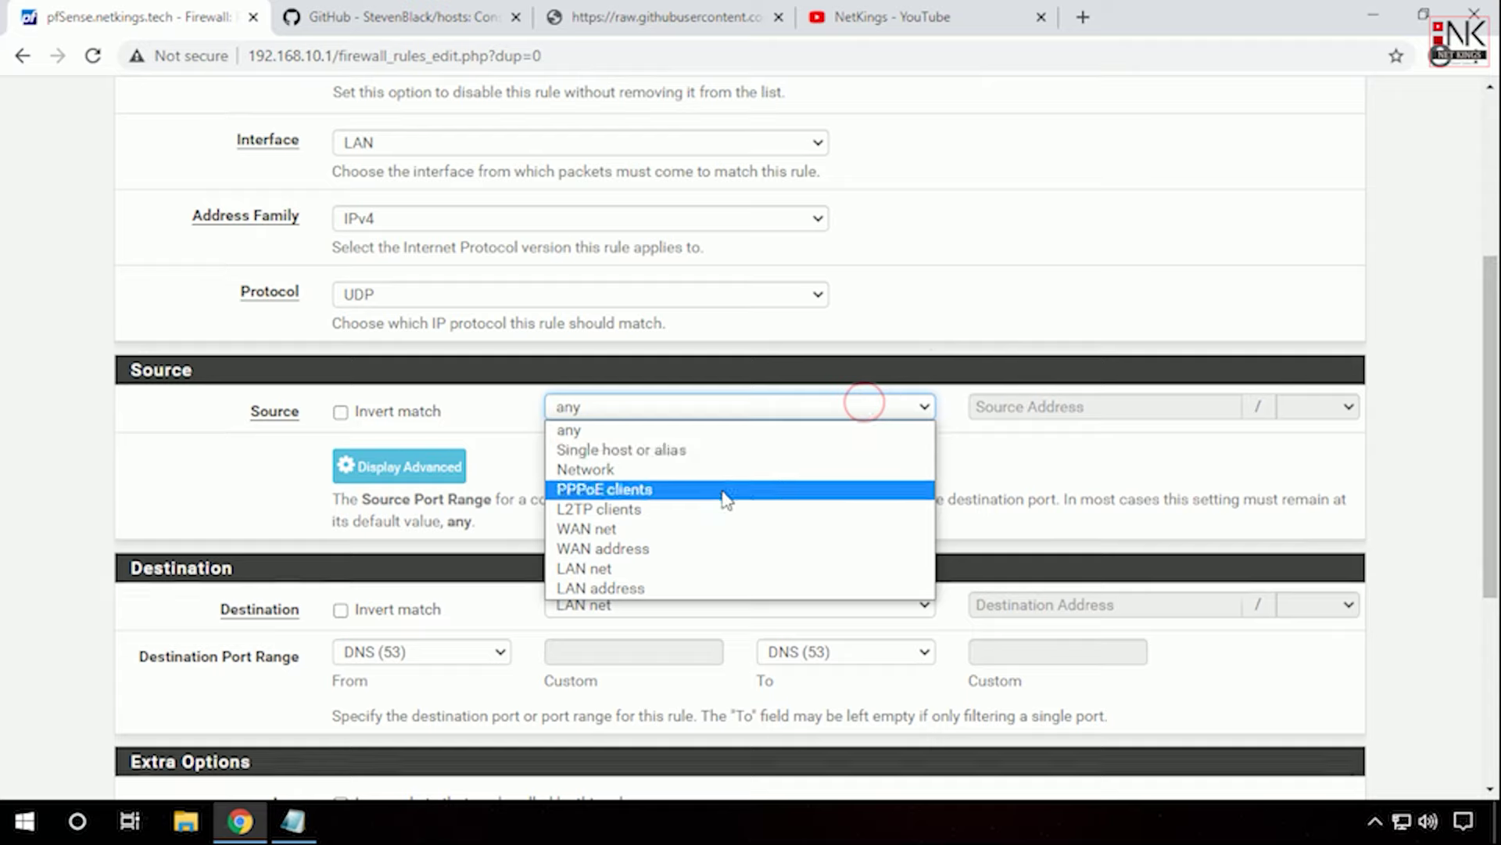
{"action": "left_click", "coordinate": [615, 576]}
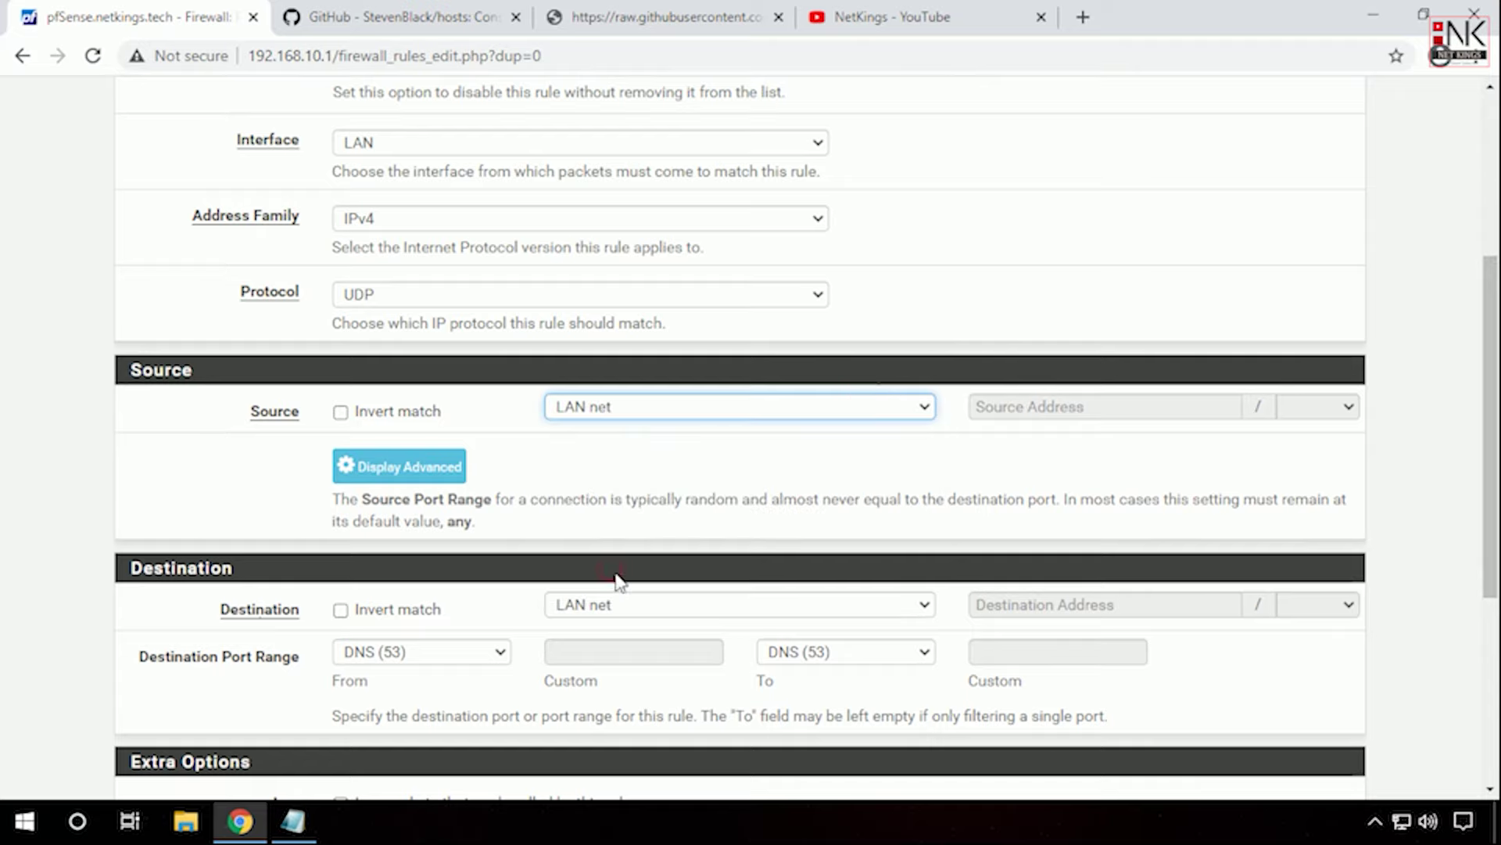
Step: Set the destination of the duplicated block rule to any
{"action": "left_click", "coordinate": [603, 606]}
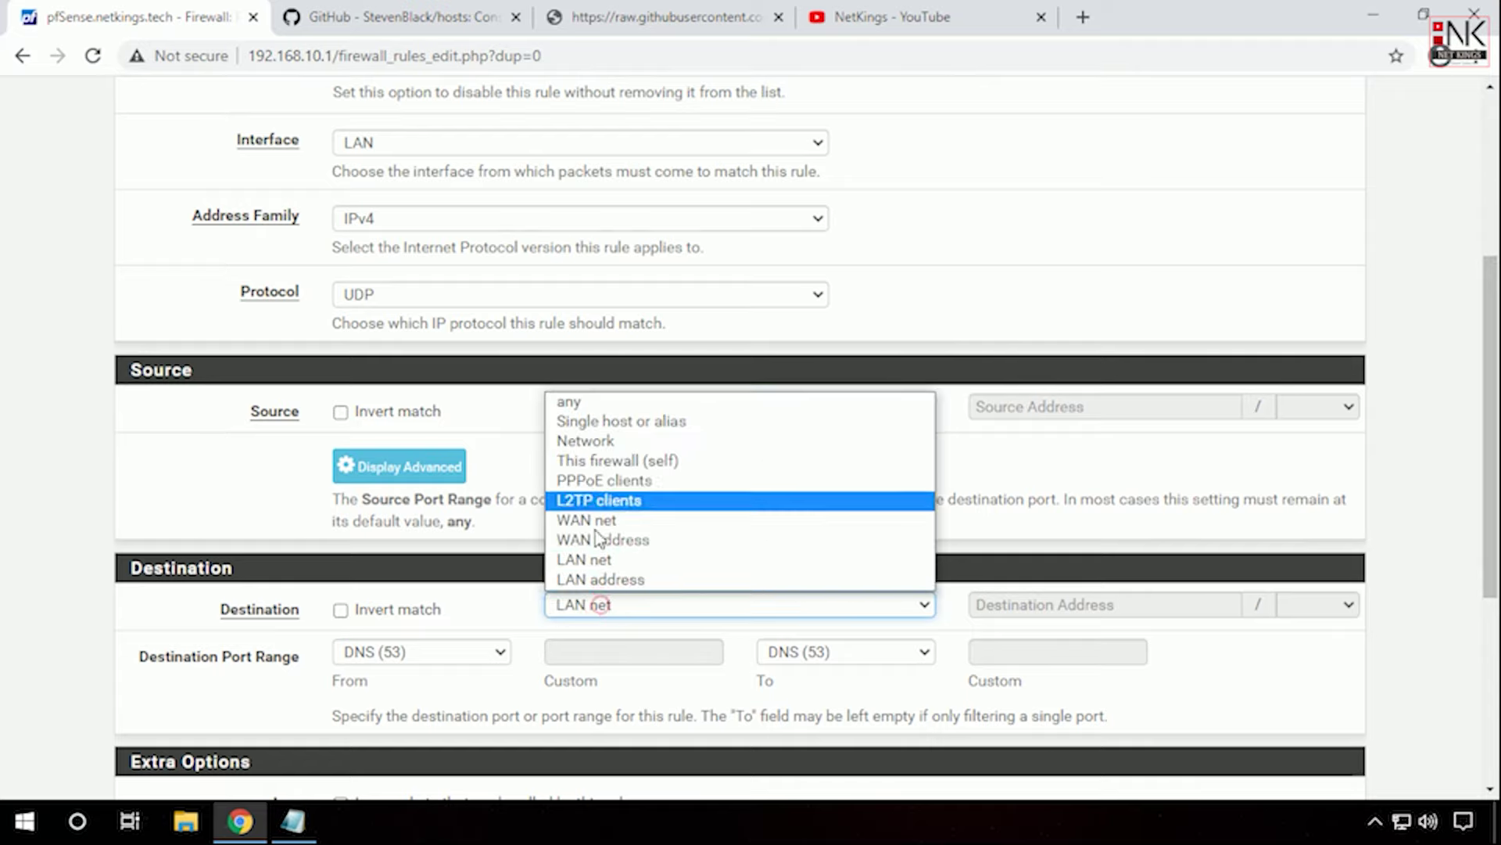
{"action": "left_click", "coordinate": [563, 402]}
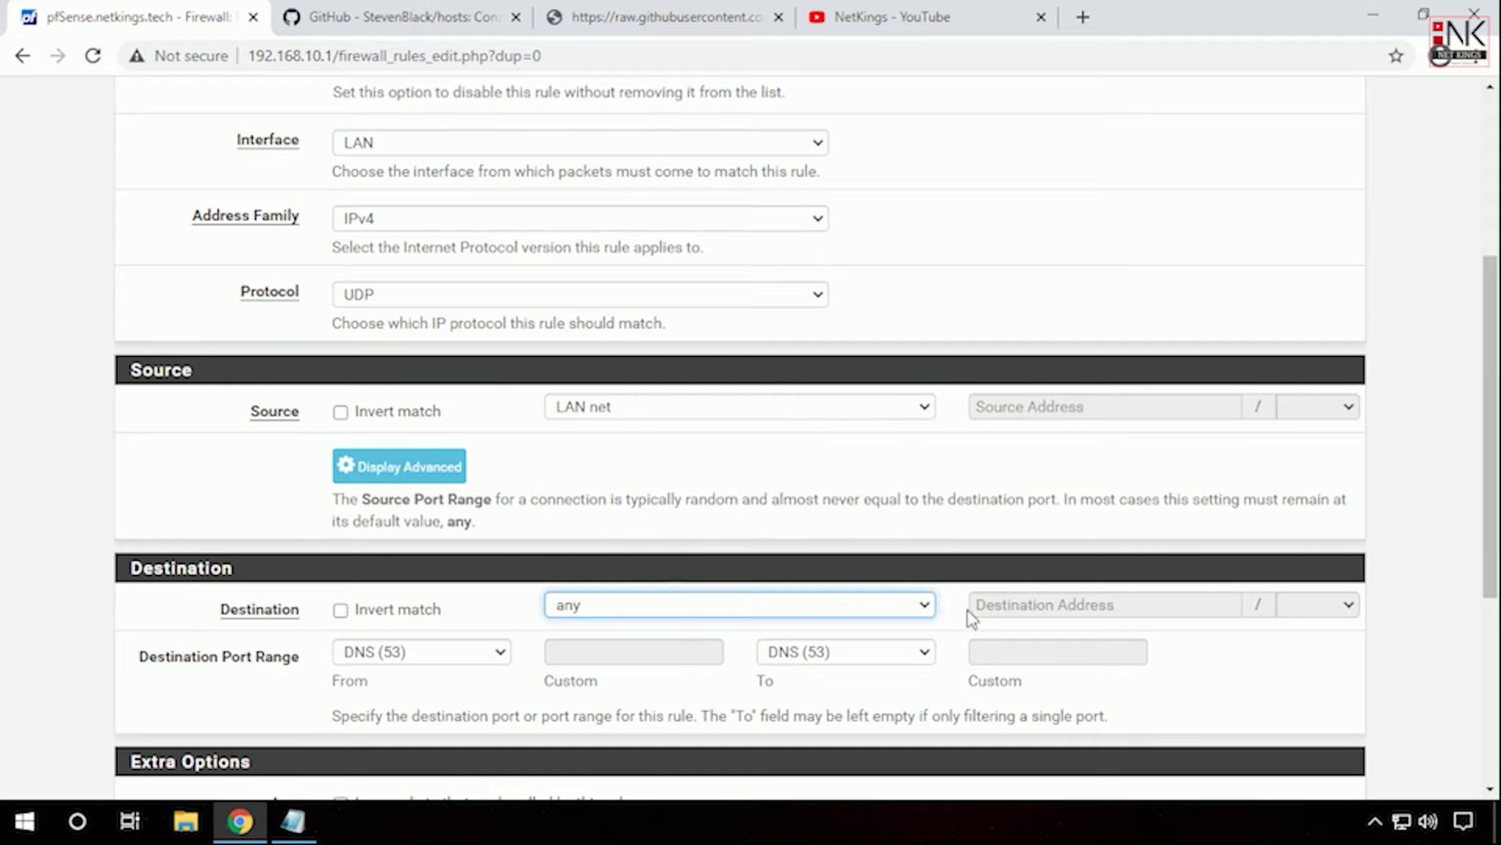
Step: Describe the block rule as "Blocked Other Domains", save it, and apply the firewall changes
{"action": "scroll", "coordinate": [1491, 391], "scroll_direction": "down", "scroll_amount": 5}
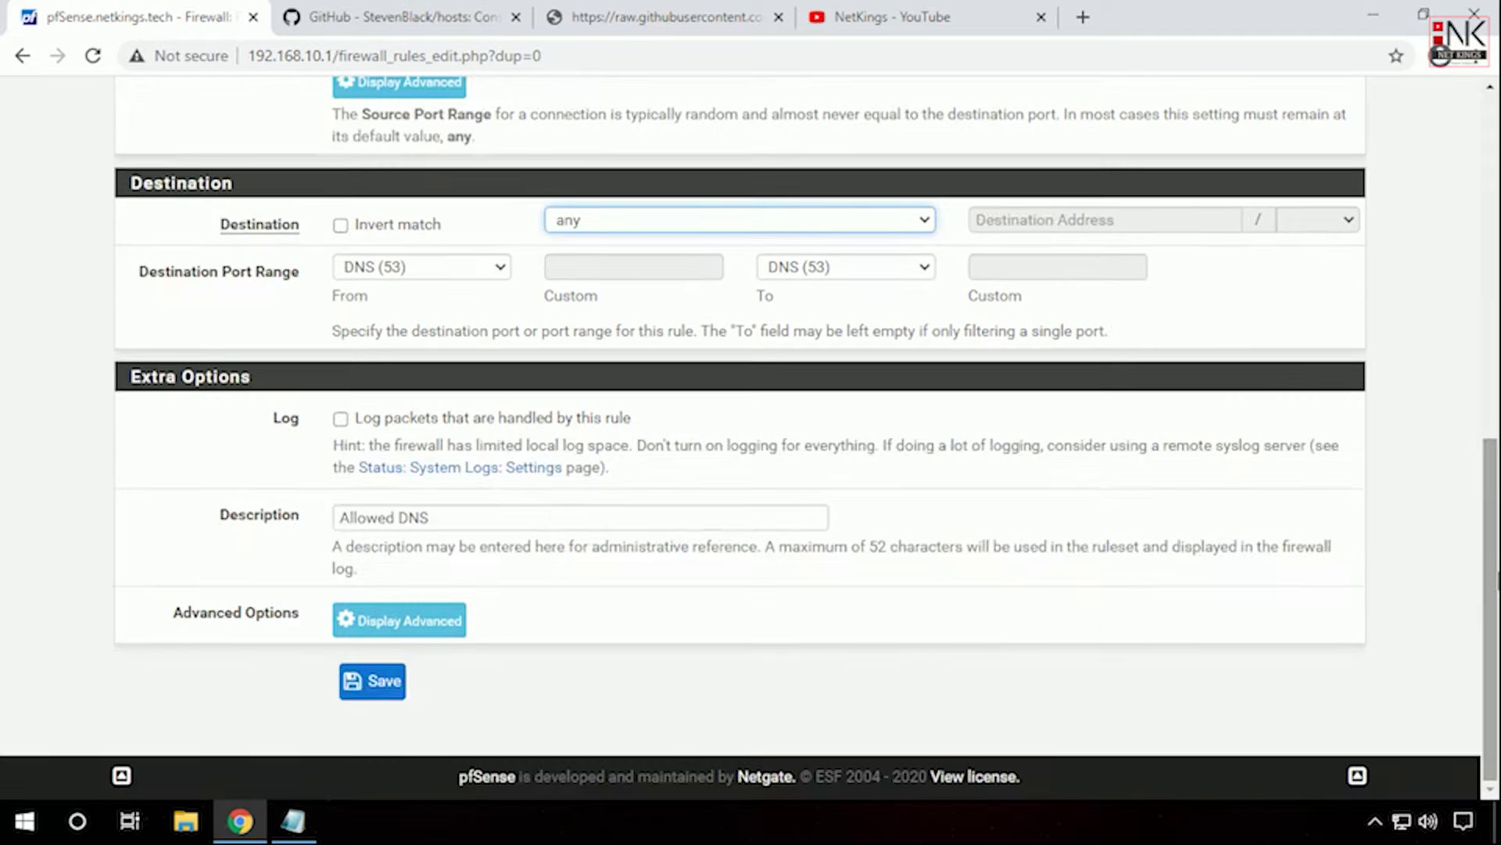
{"action": "triple_click", "coordinate": [550, 526]}
{"action": "key", "text": "BackSpace"}
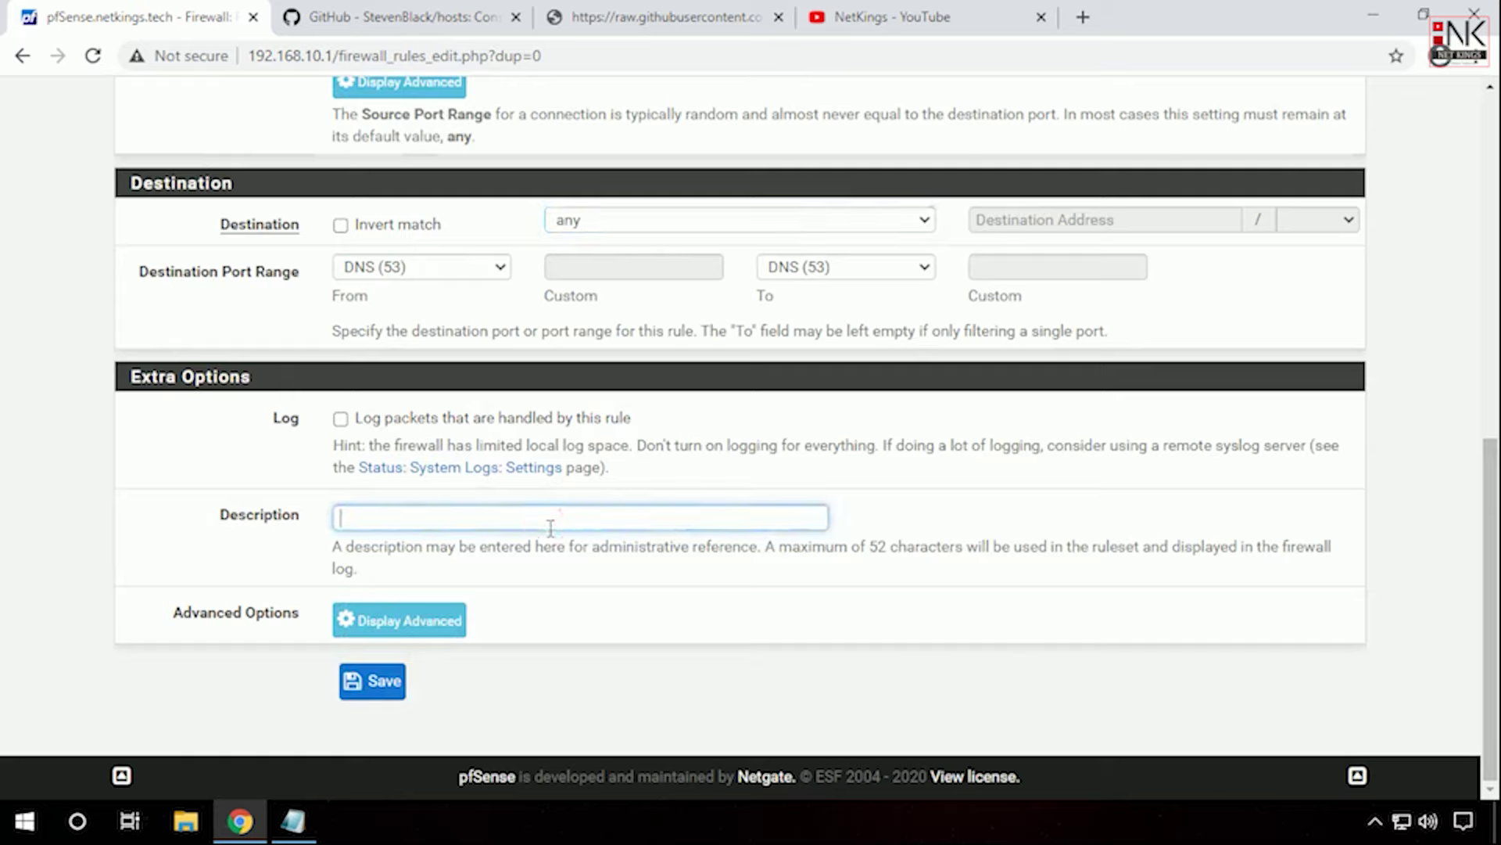
{"action": "type", "text": "B"}
{"action": "key", "text": "Down"}
{"action": "key", "text": "Return"}
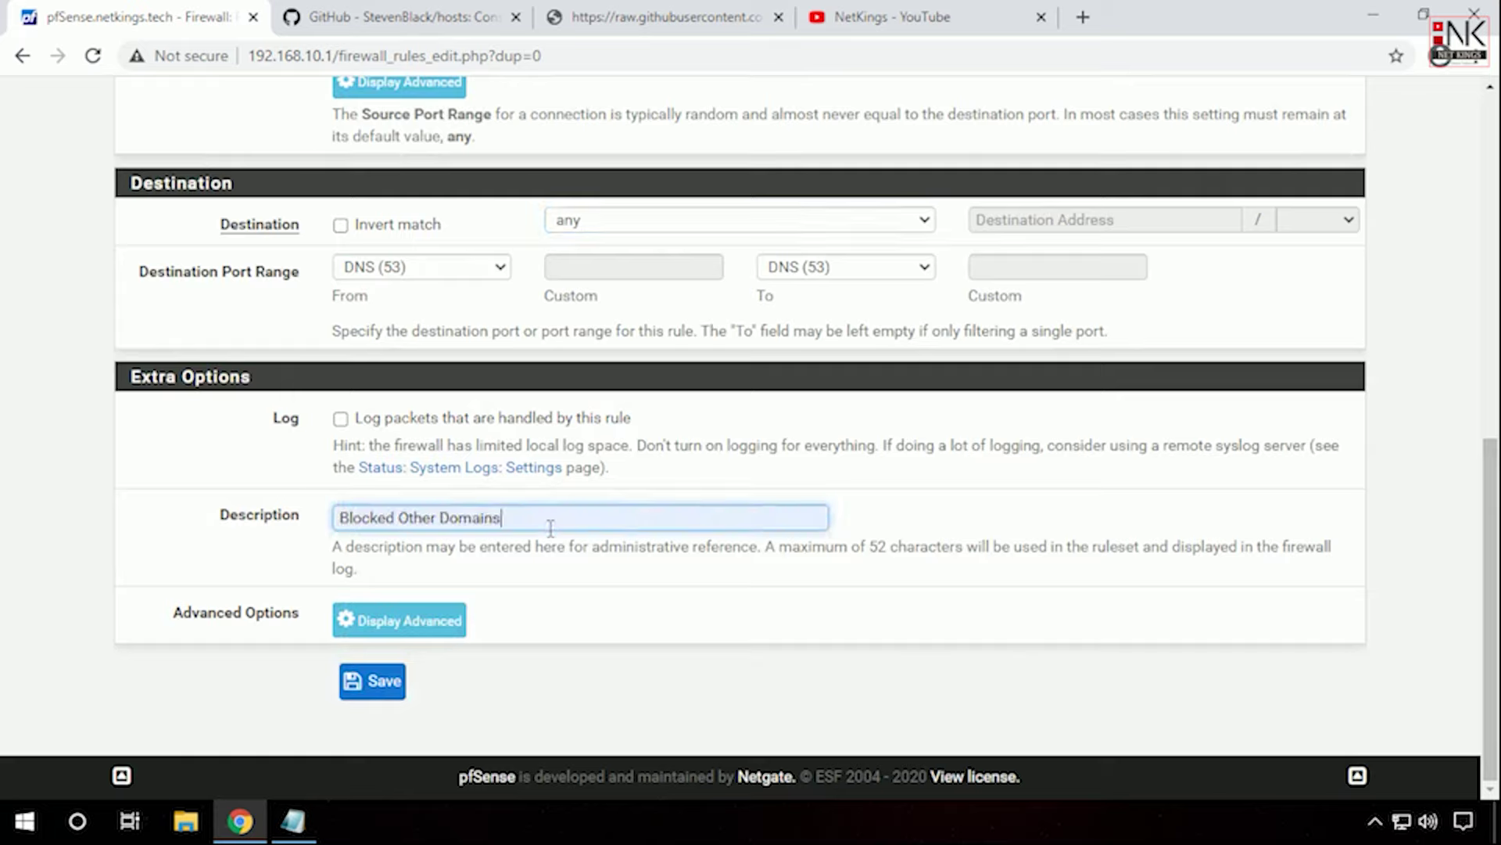
{"action": "left_click", "coordinate": [383, 682]}
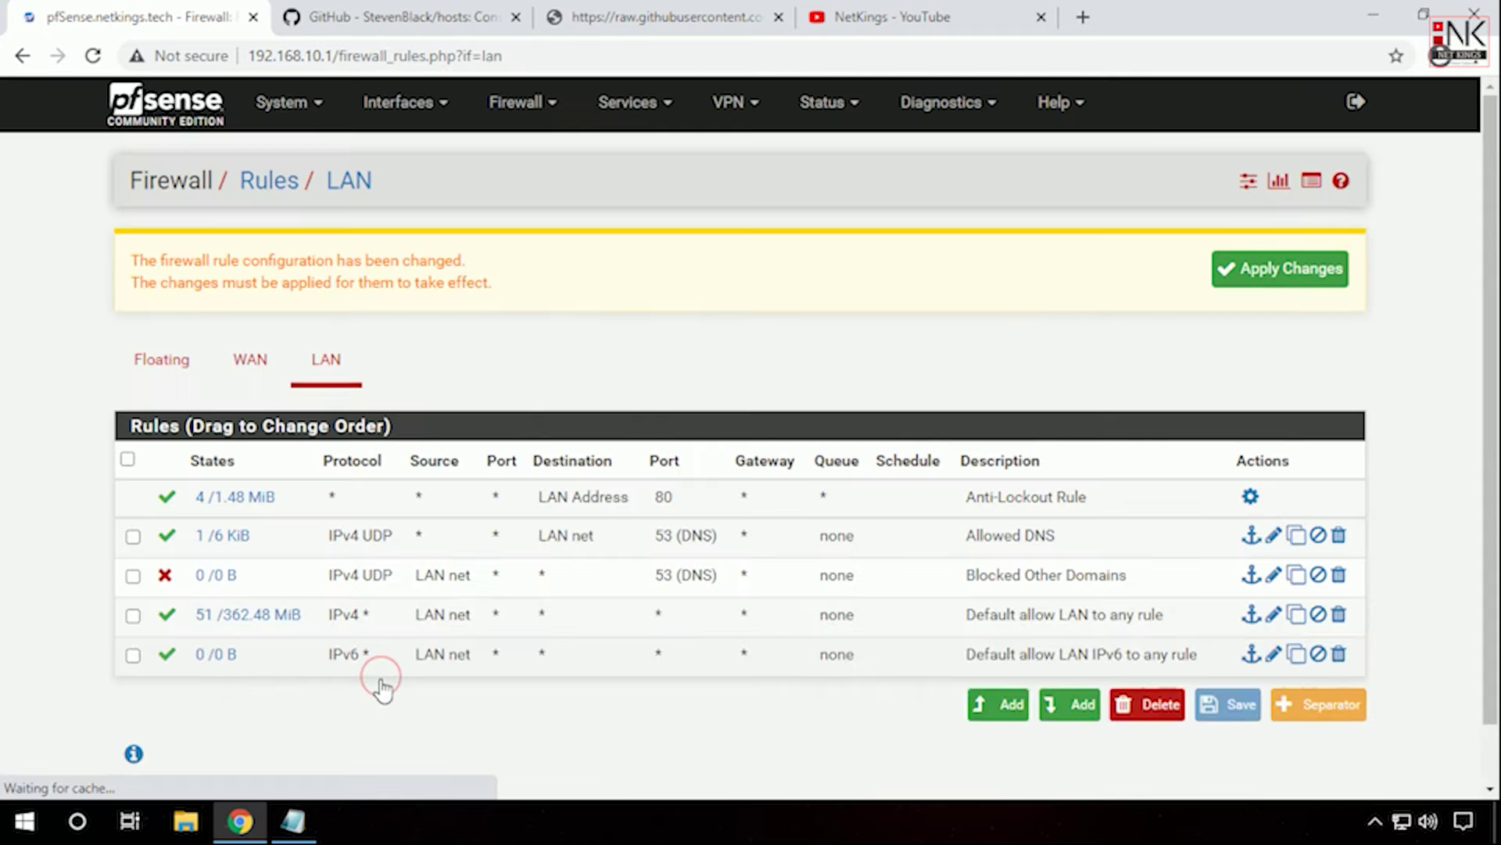
{"action": "left_click", "coordinate": [1289, 268]}
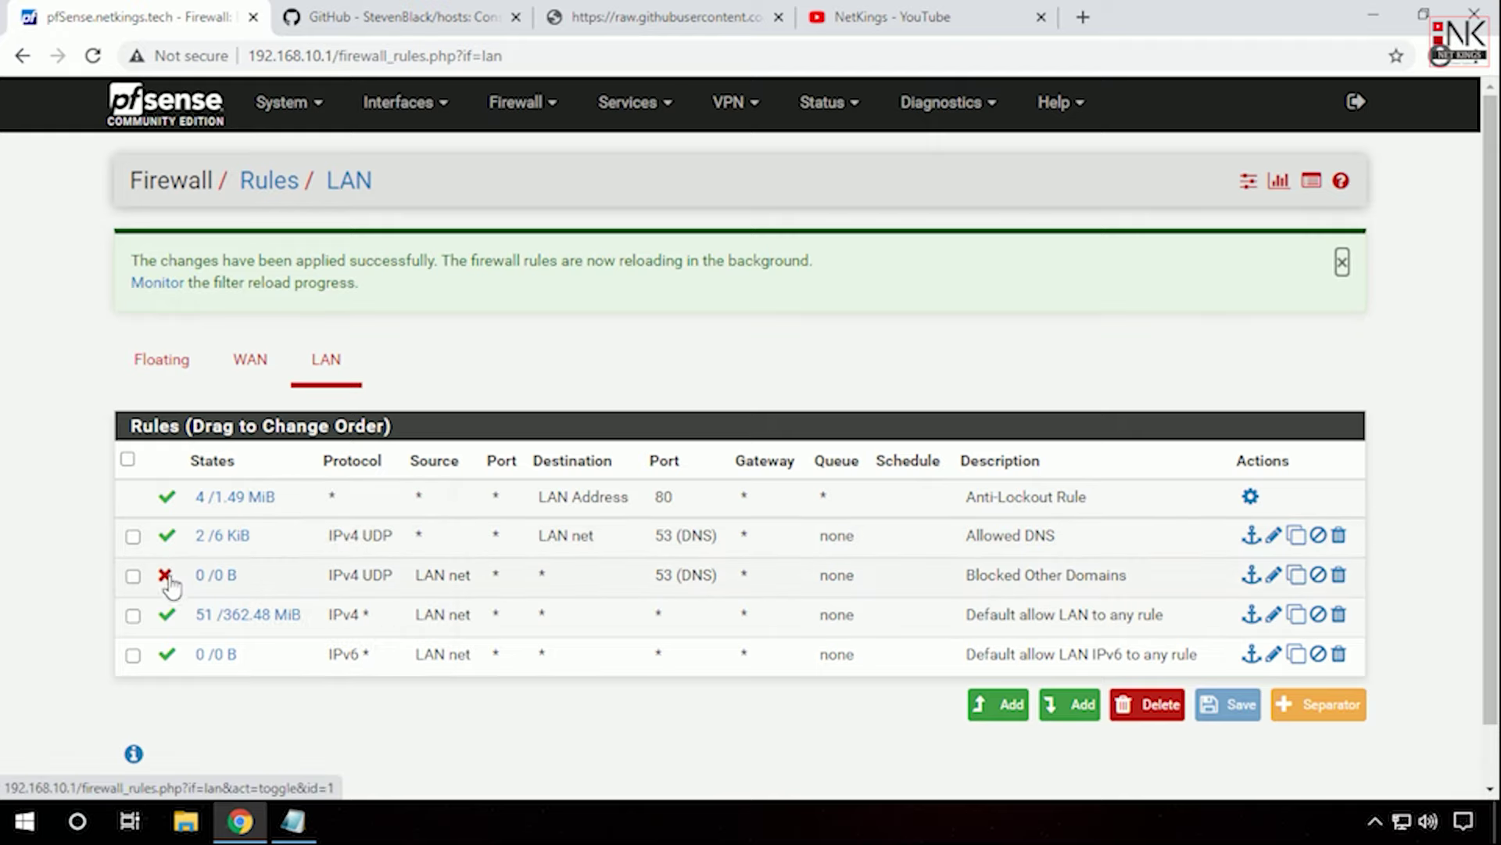
Step: Open the filter reload monitor and reload the firewall filter
{"action": "left_click", "coordinate": [161, 284]}
{"action": "left_click_drag", "start_coordinate": [383, 427], "coordinate": [202, 297]}
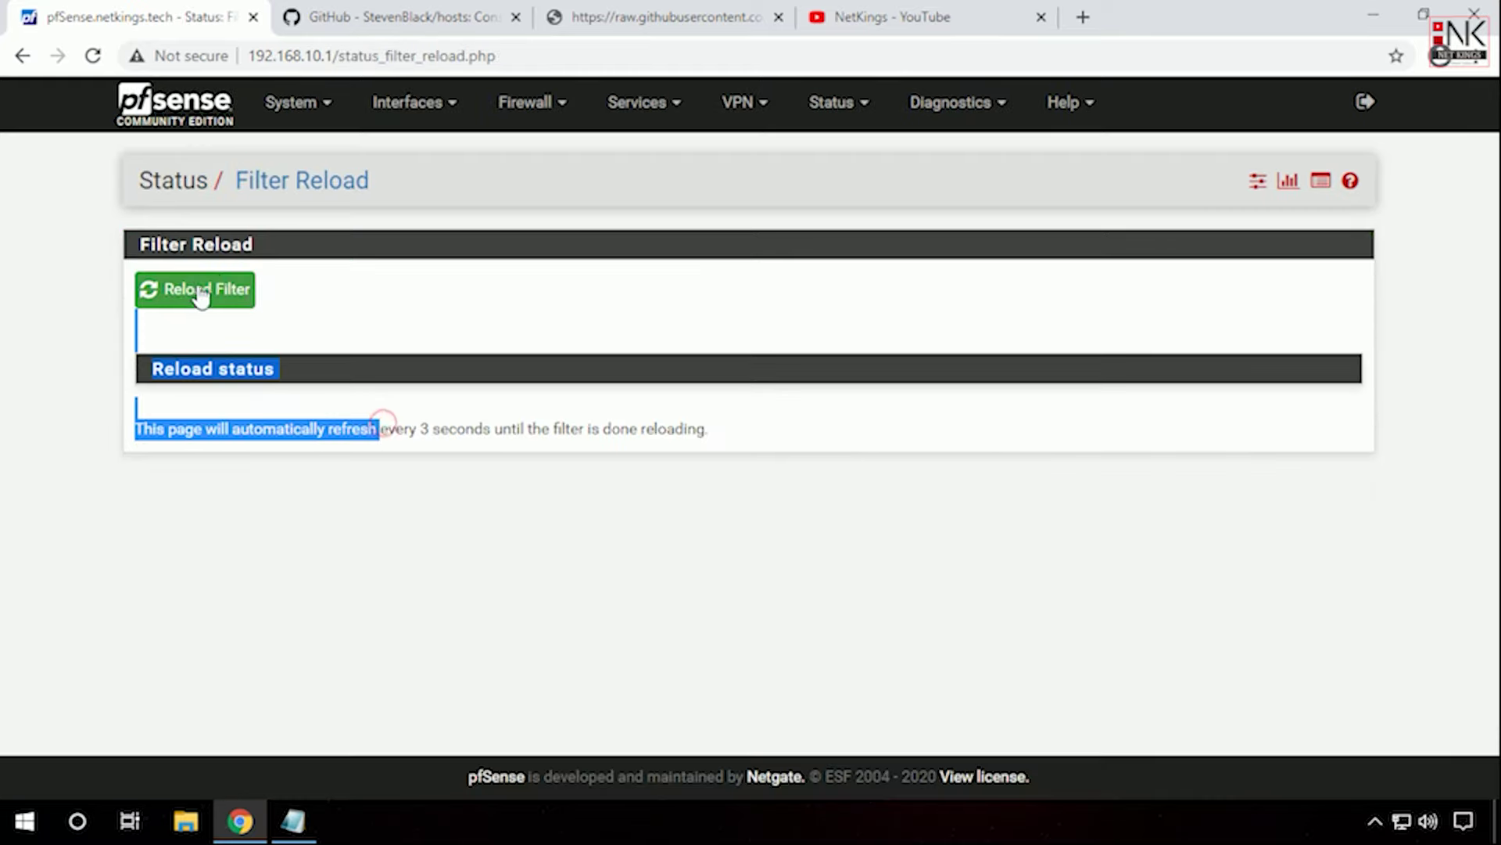
{"action": "left_click", "coordinate": [37, 443]}
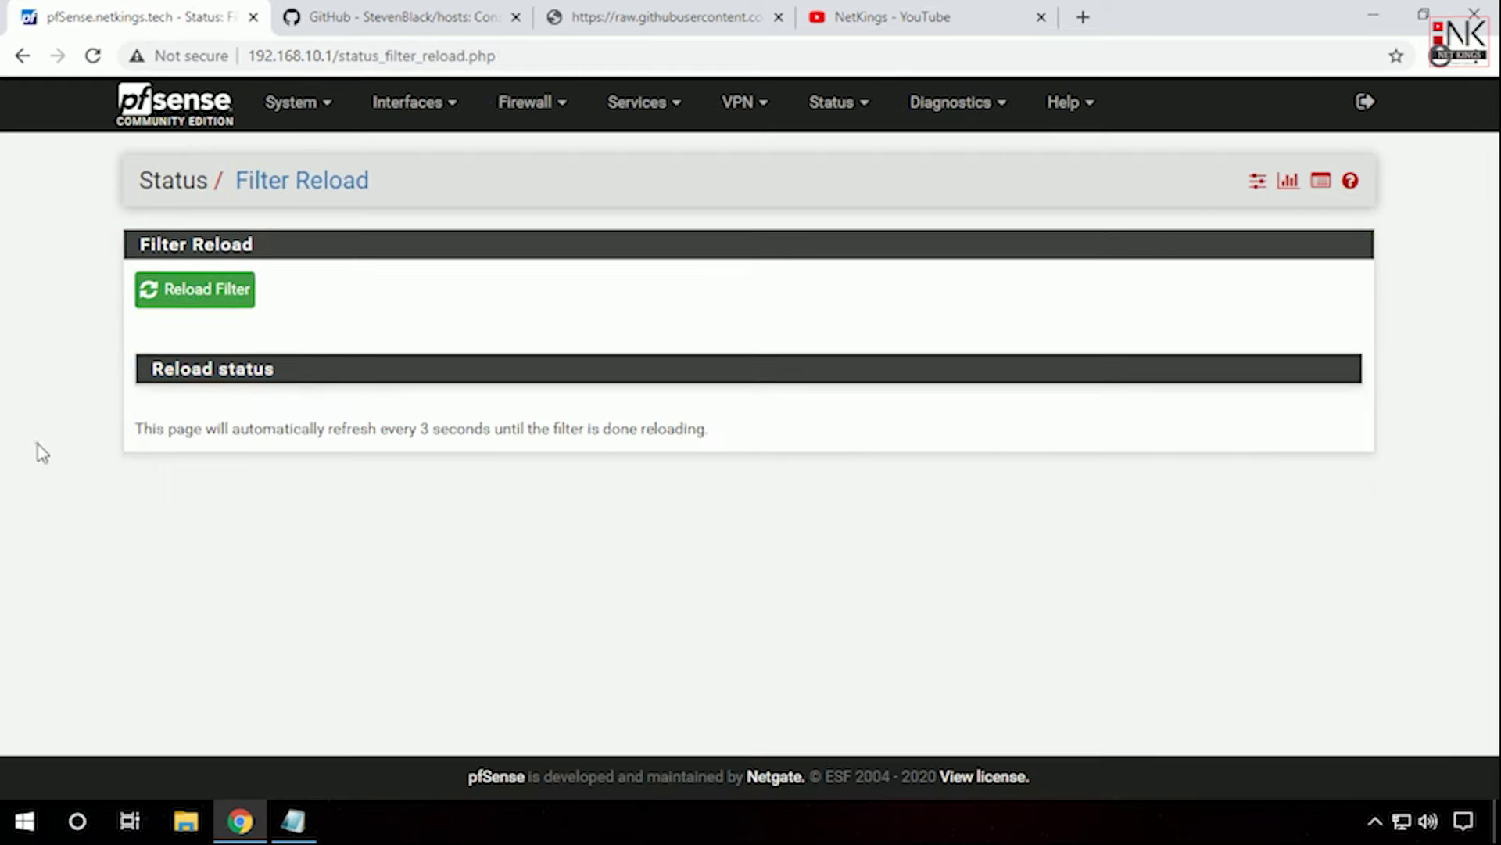
{"action": "left_click", "coordinate": [187, 300]}
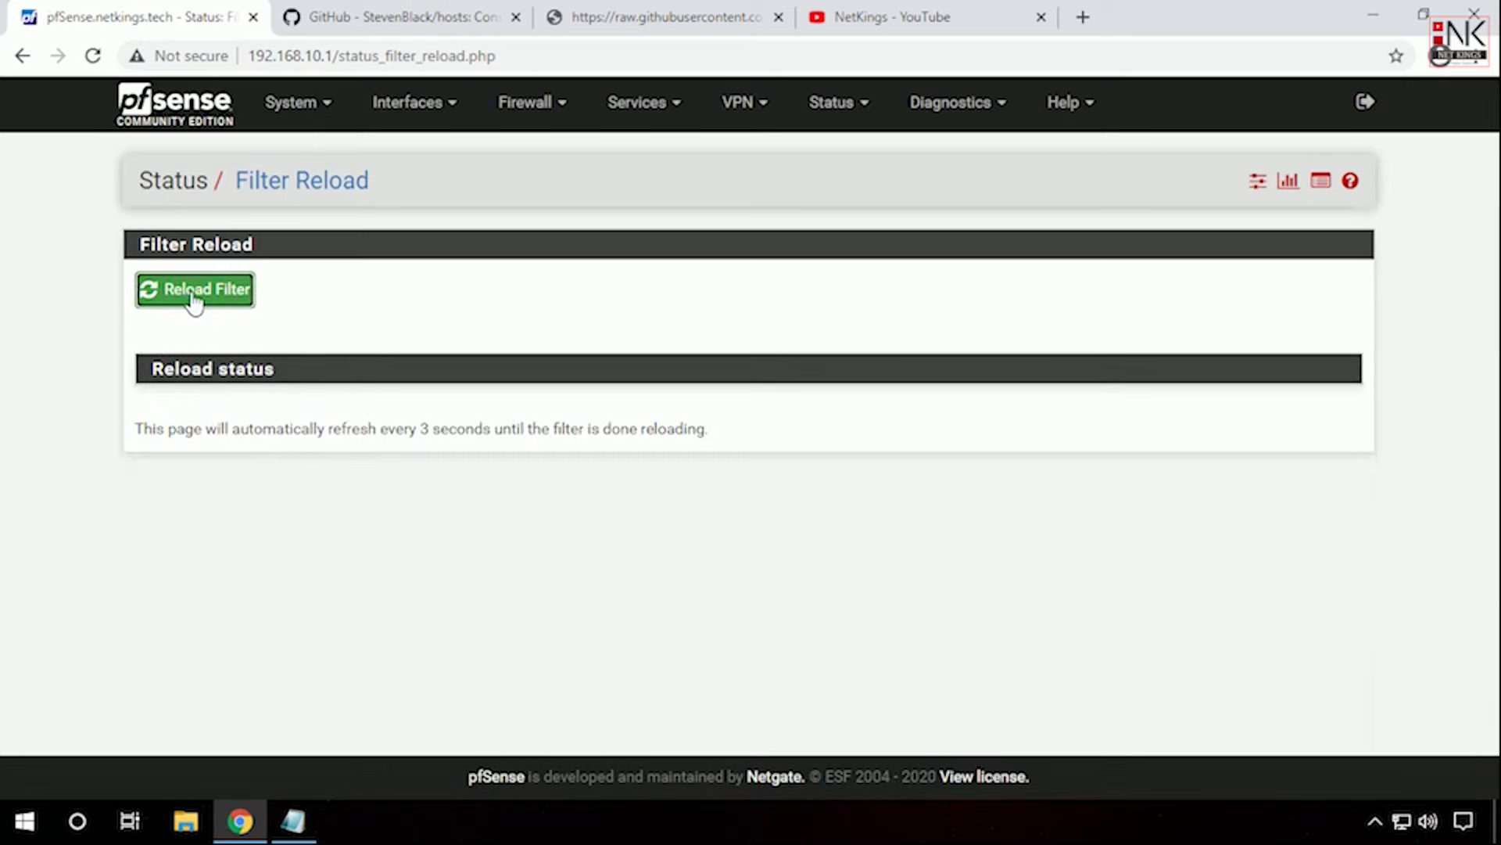
{"action": "left_click_drag", "start_coordinate": [1492, 266], "coordinate": [1472, 119]}
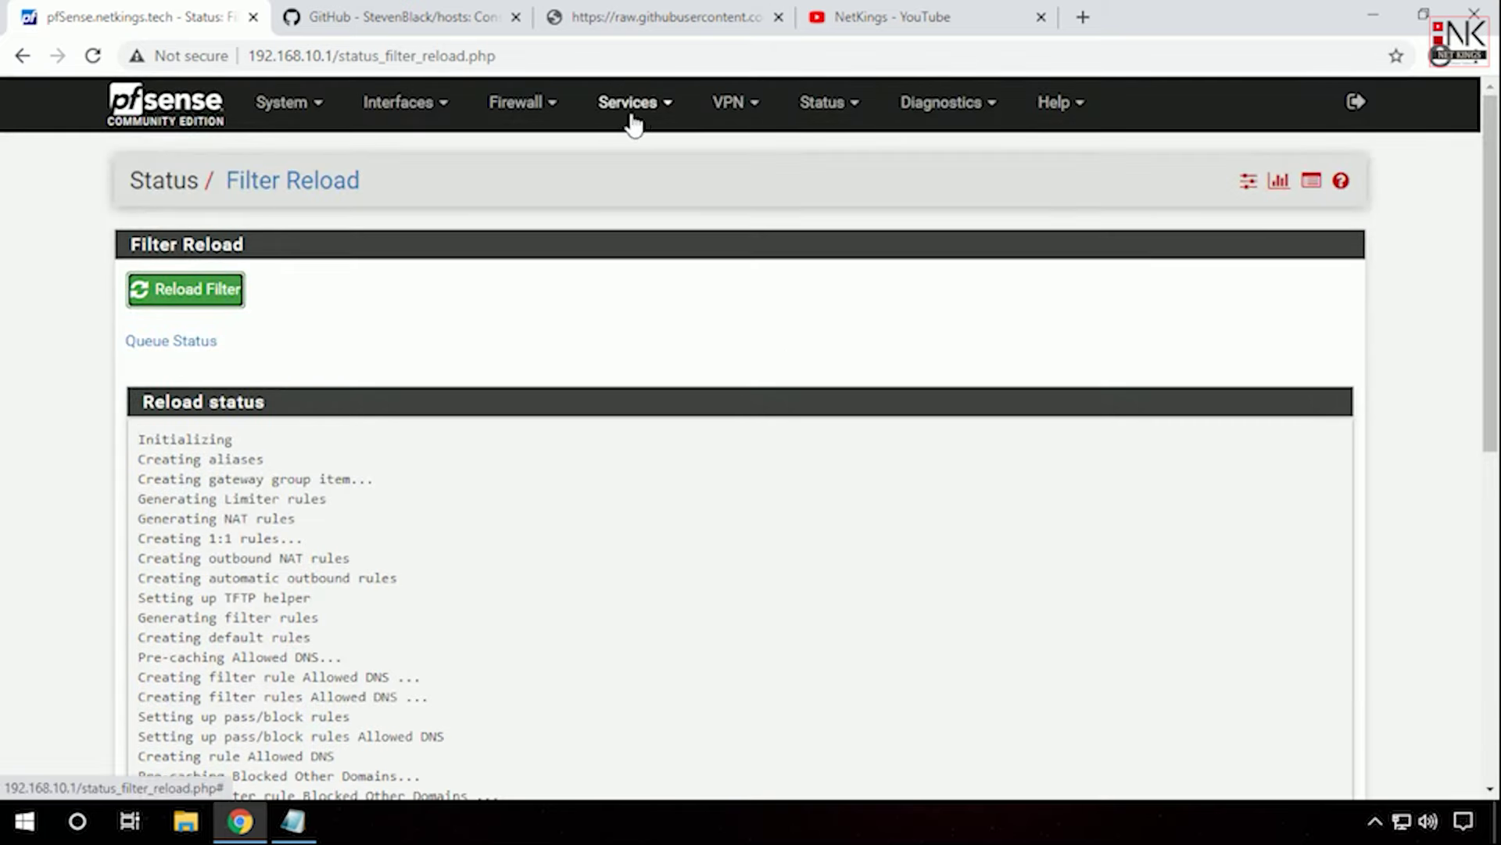
Step: Set the DNS Resolver's network interfaces to LAN and Localhost
{"action": "left_click", "coordinate": [668, 114]}
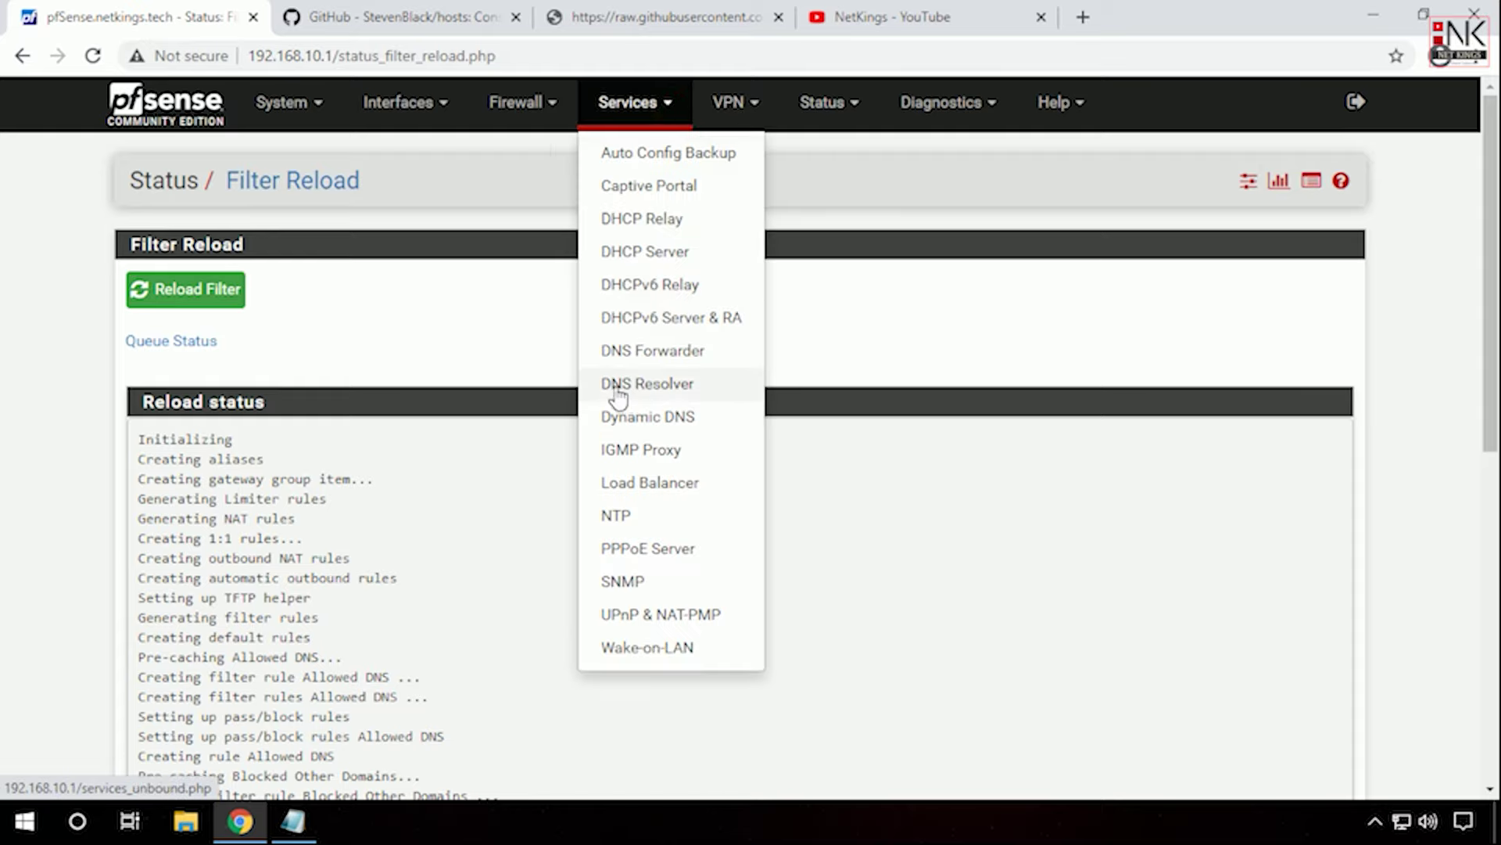
{"action": "left_click", "coordinate": [642, 397]}
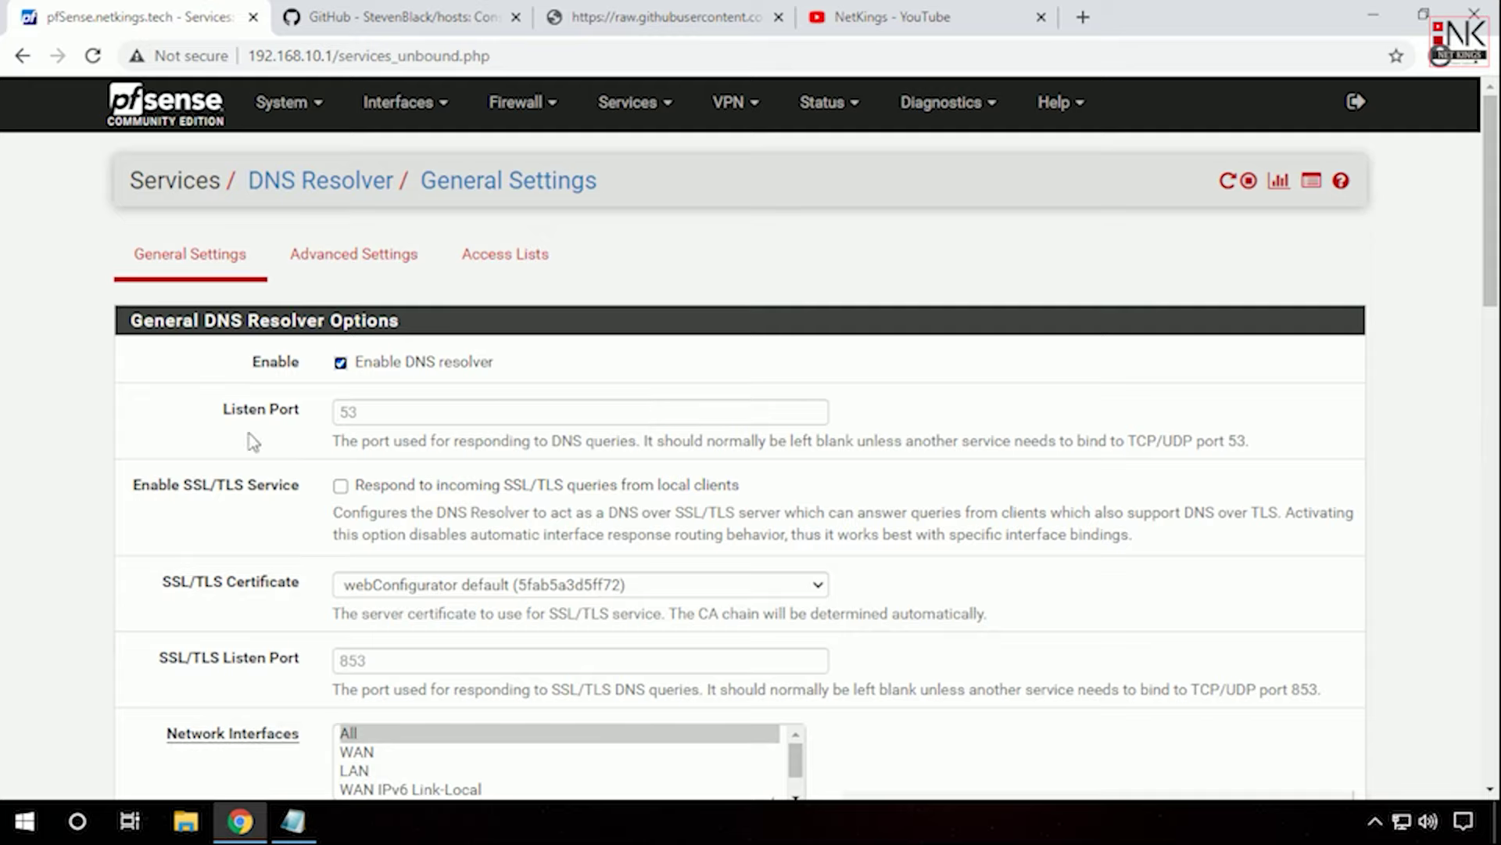
{"action": "left_click_drag", "start_coordinate": [1493, 218], "coordinate": [1494, 284]}
{"action": "scroll", "coordinate": [735, 391], "scroll_direction": "down", "scroll_amount": 2}
{"action": "left_click", "coordinate": [735, 361]}
{"action": "scroll", "coordinate": [446, 415], "scroll_direction": "down", "scroll_amount": 1}
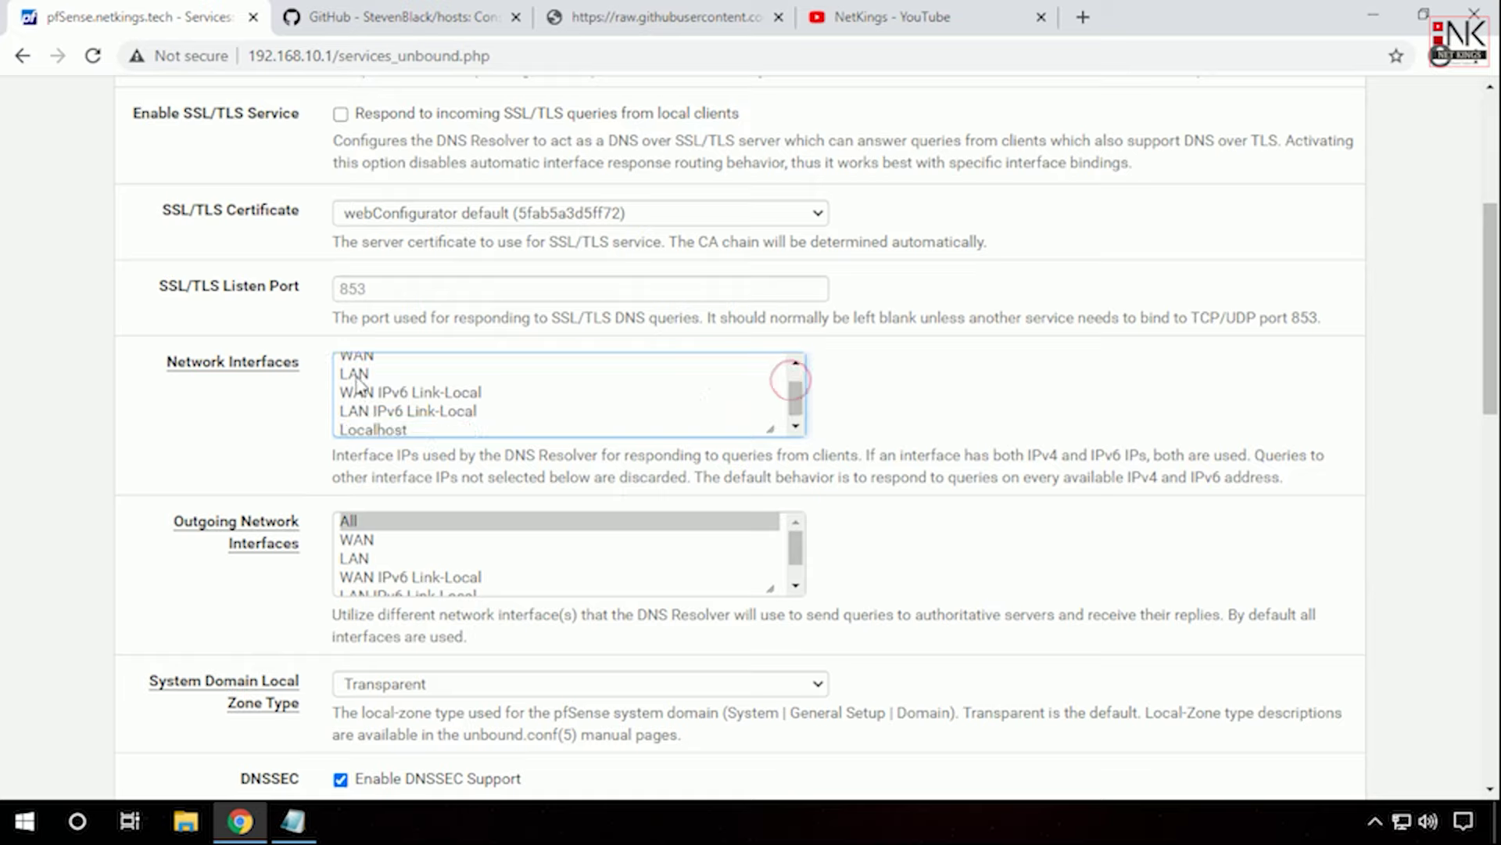
{"action": "left_click", "coordinate": [438, 374]}
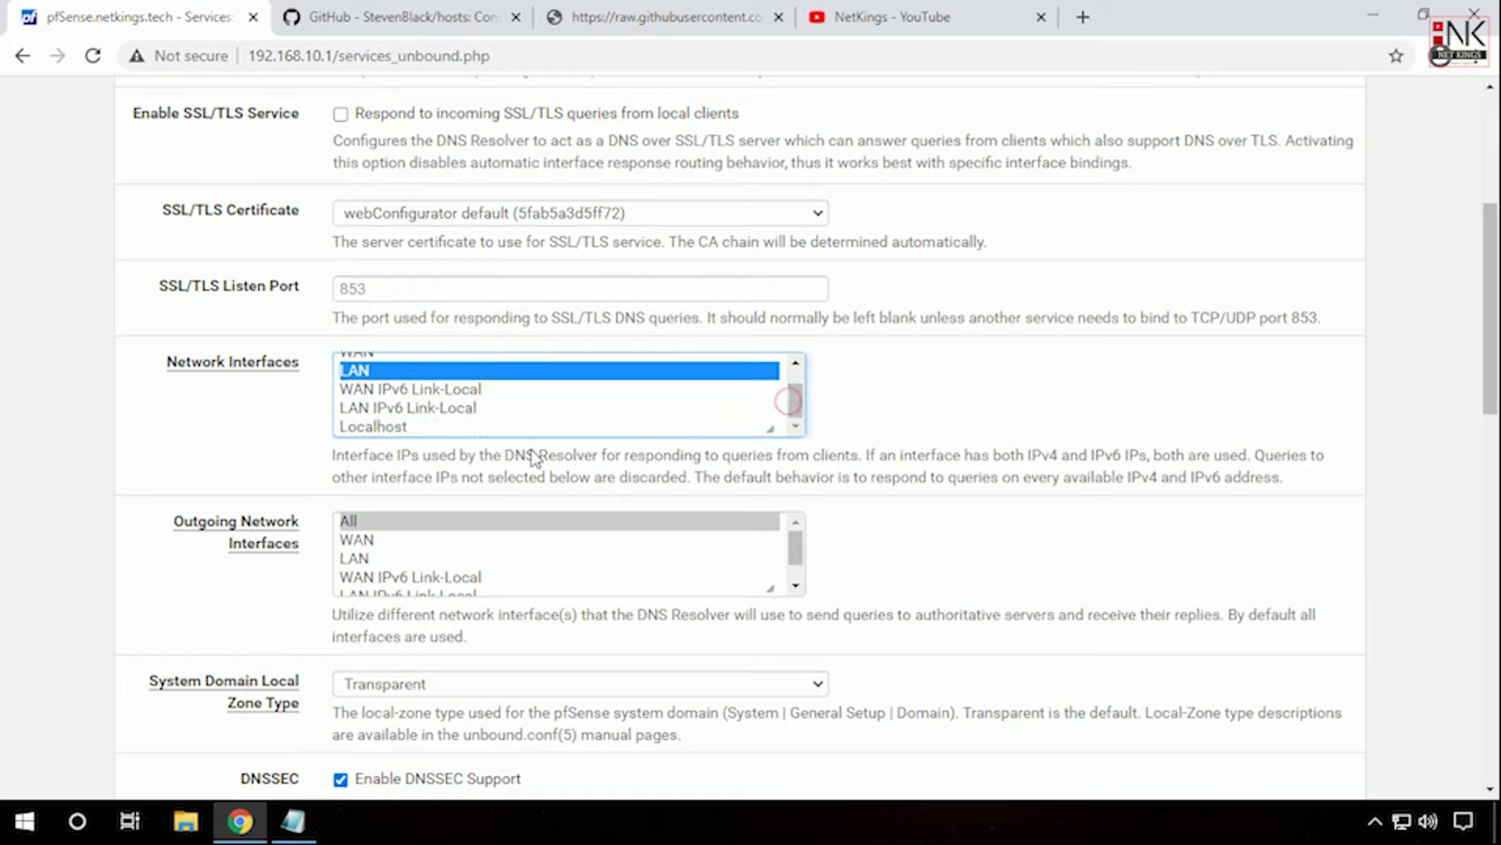
{"action": "left_click", "coordinate": [471, 428]}
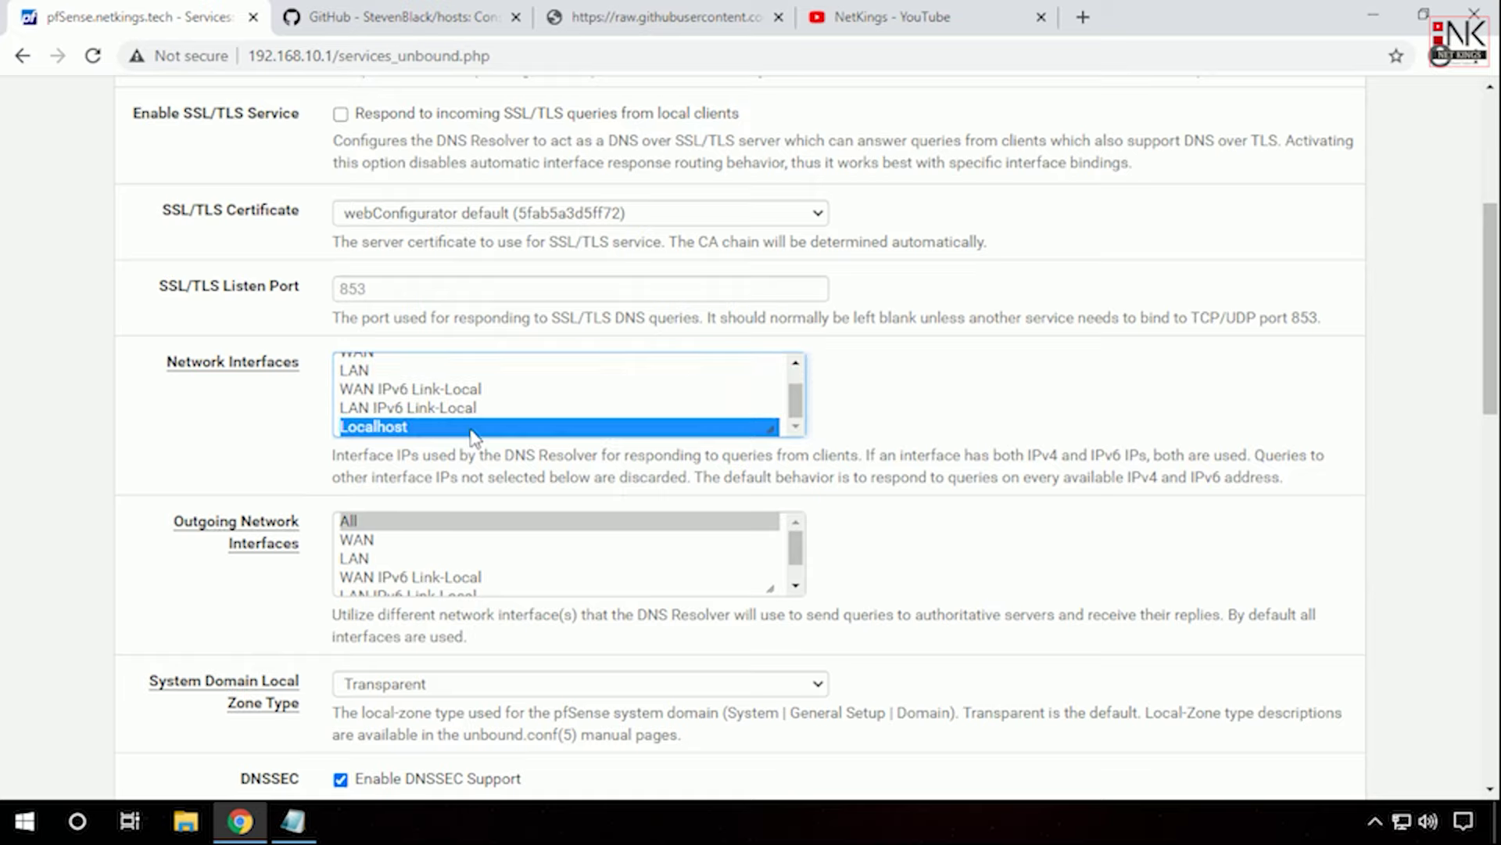
{"action": "left_click", "coordinate": [371, 382], "text": "ctrl"}
{"action": "left_click_drag", "start_coordinate": [794, 412], "coordinate": [796, 413]}
Step: Set the DNS Resolver's outgoing network interfaces to WAN and WAN IPv6 Link-Local, and save and apply the resolver settings
{"action": "mouse_move", "coordinate": [796, 552]}
{"action": "left_mouse_down"}
{"action": "mouse_move", "coordinate": [797, 575]}
{"action": "mouse_move", "coordinate": [796, 544]}
{"action": "mouse_move", "coordinate": [795, 559]}
{"action": "left_mouse_up"}
{"action": "left_click", "coordinate": [655, 541]}
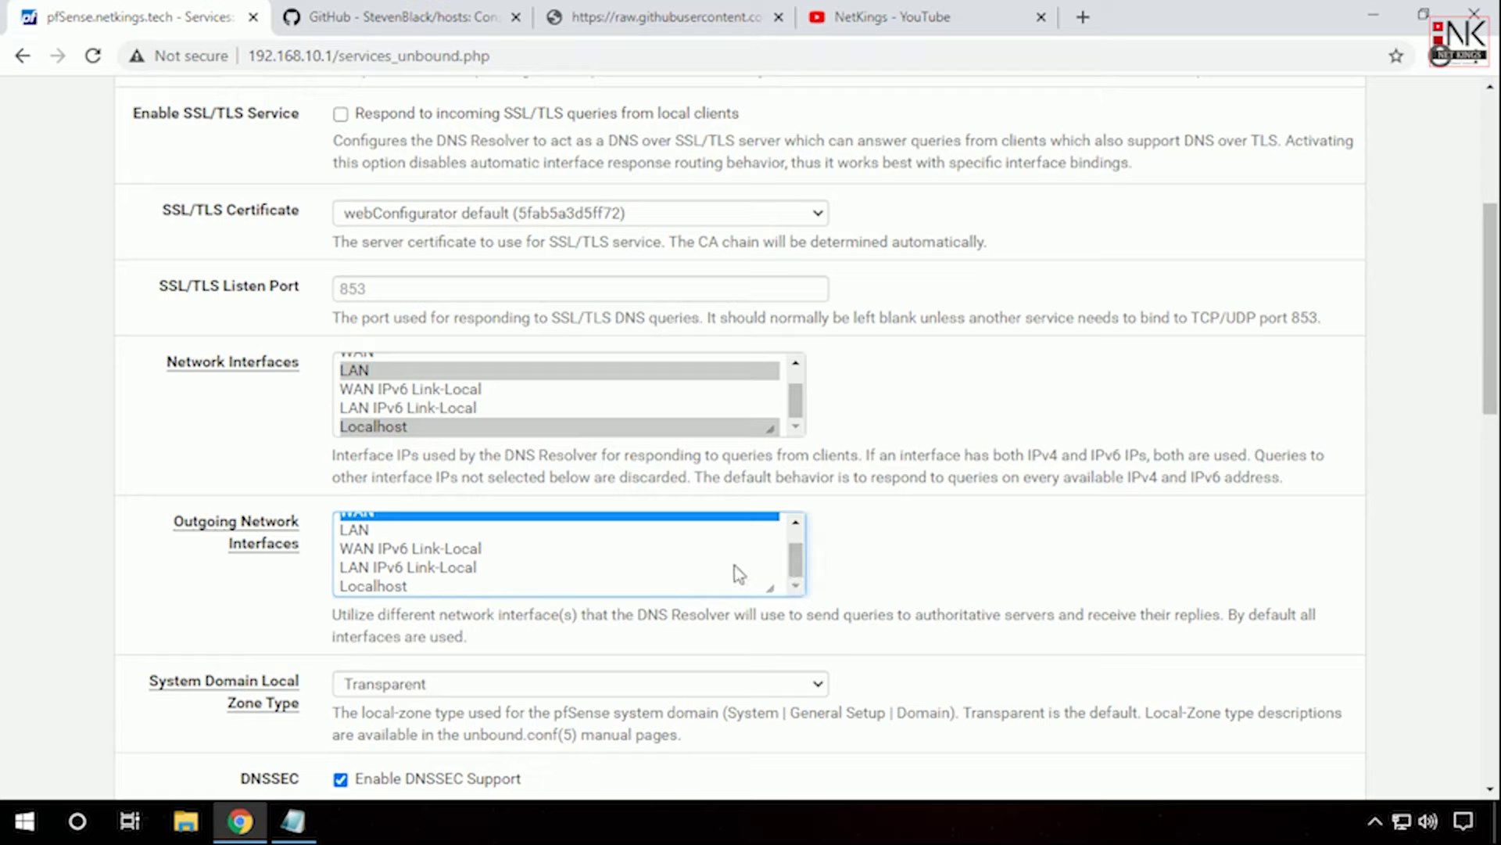
{"action": "left_click", "coordinate": [543, 552], "text": "ctrl"}
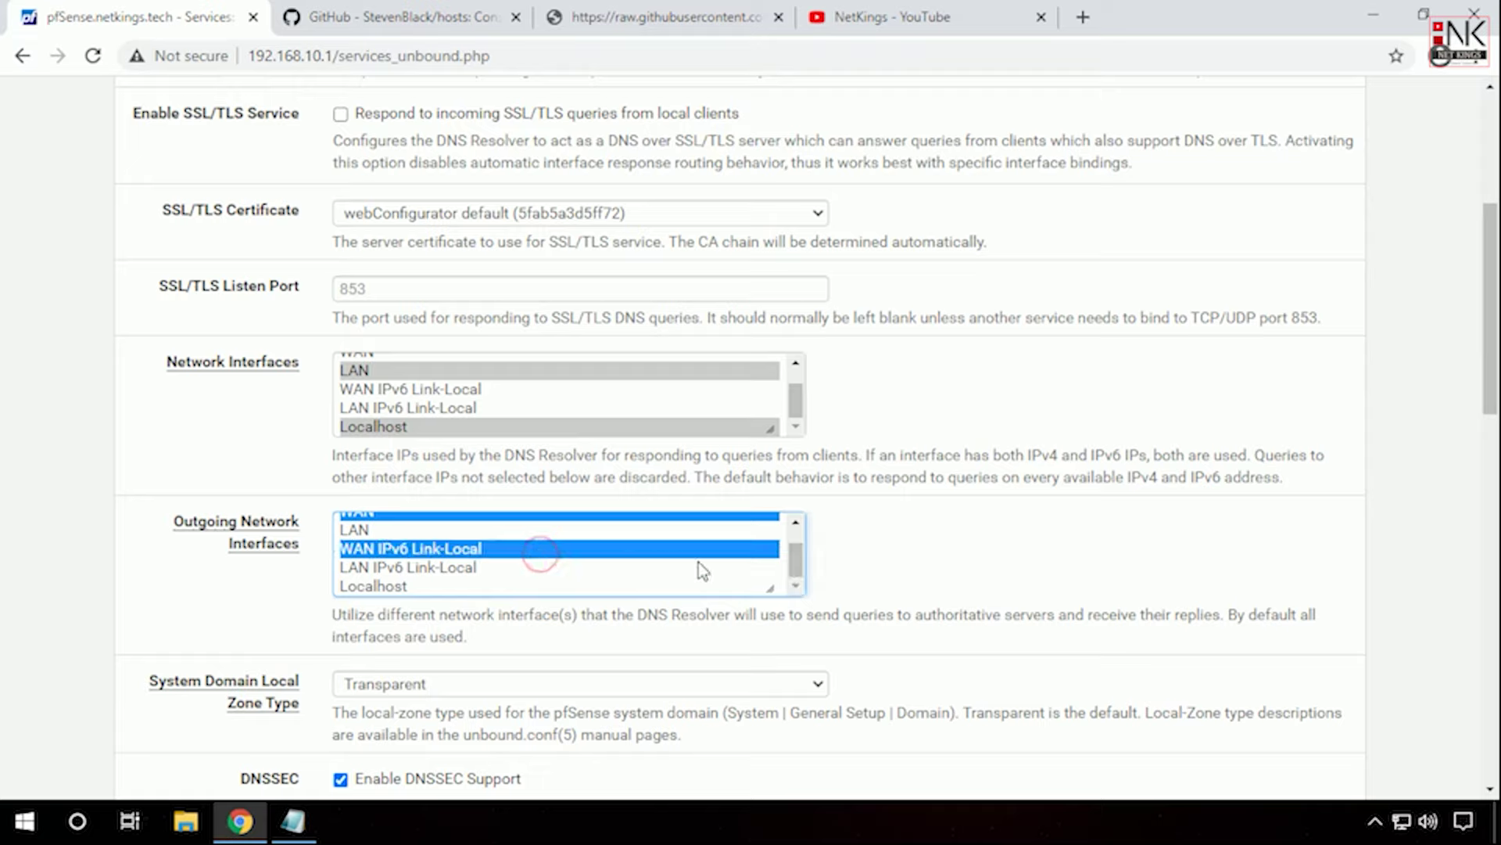
{"action": "mouse_move", "coordinate": [797, 563]}
{"action": "left_mouse_down"}
{"action": "mouse_move", "coordinate": [797, 545]}
{"action": "mouse_move", "coordinate": [797, 565]}
{"action": "left_mouse_up"}
{"action": "left_click_drag", "start_coordinate": [1492, 379], "coordinate": [1495, 647]}
{"action": "left_click", "coordinate": [375, 560]}
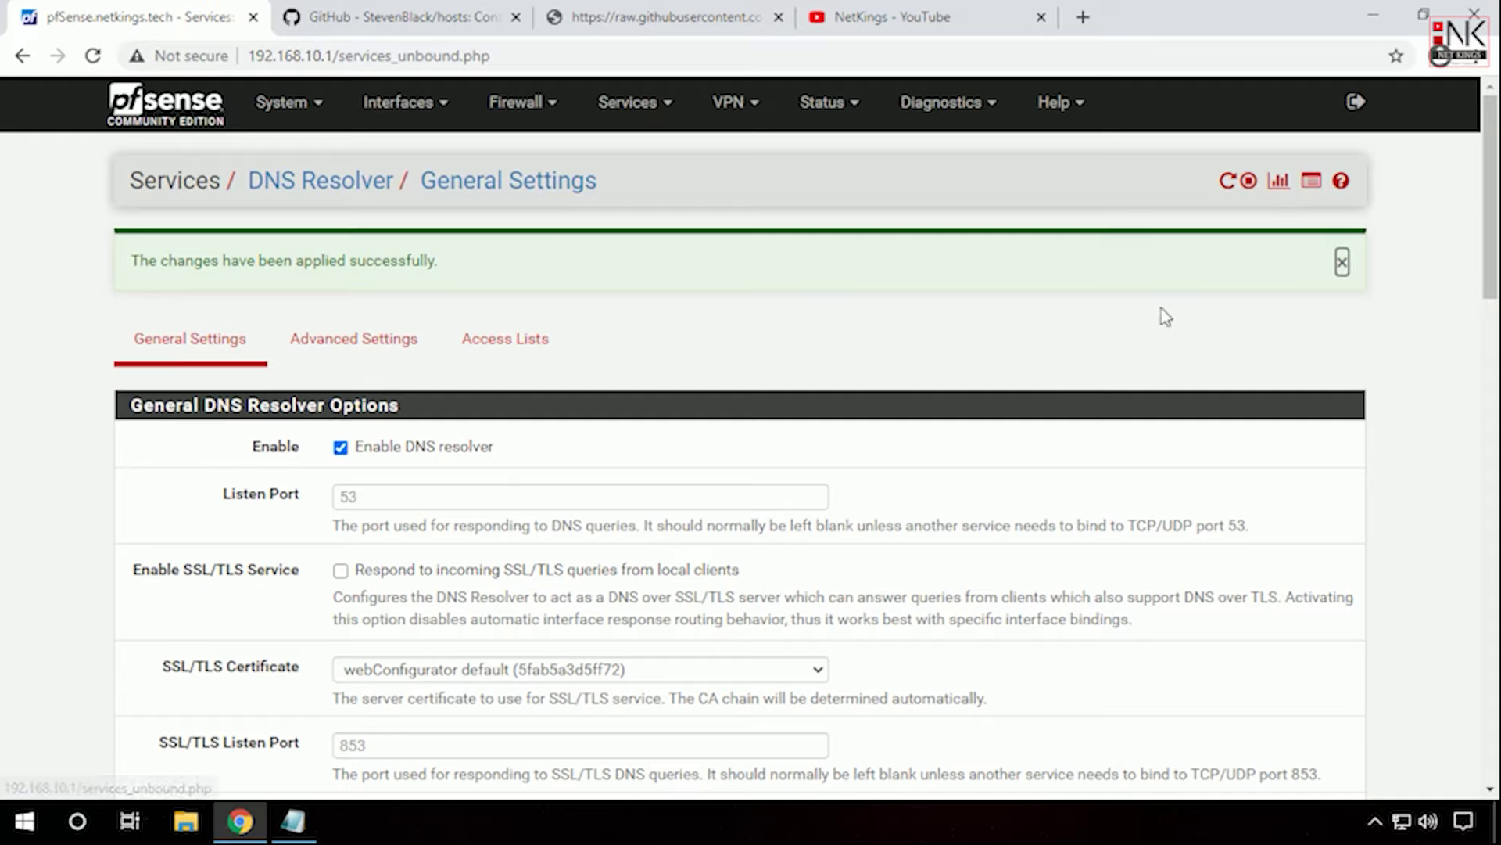
Step: Search the Package Manager's available packages for "pfblocker"
{"action": "left_click", "coordinate": [290, 117]}
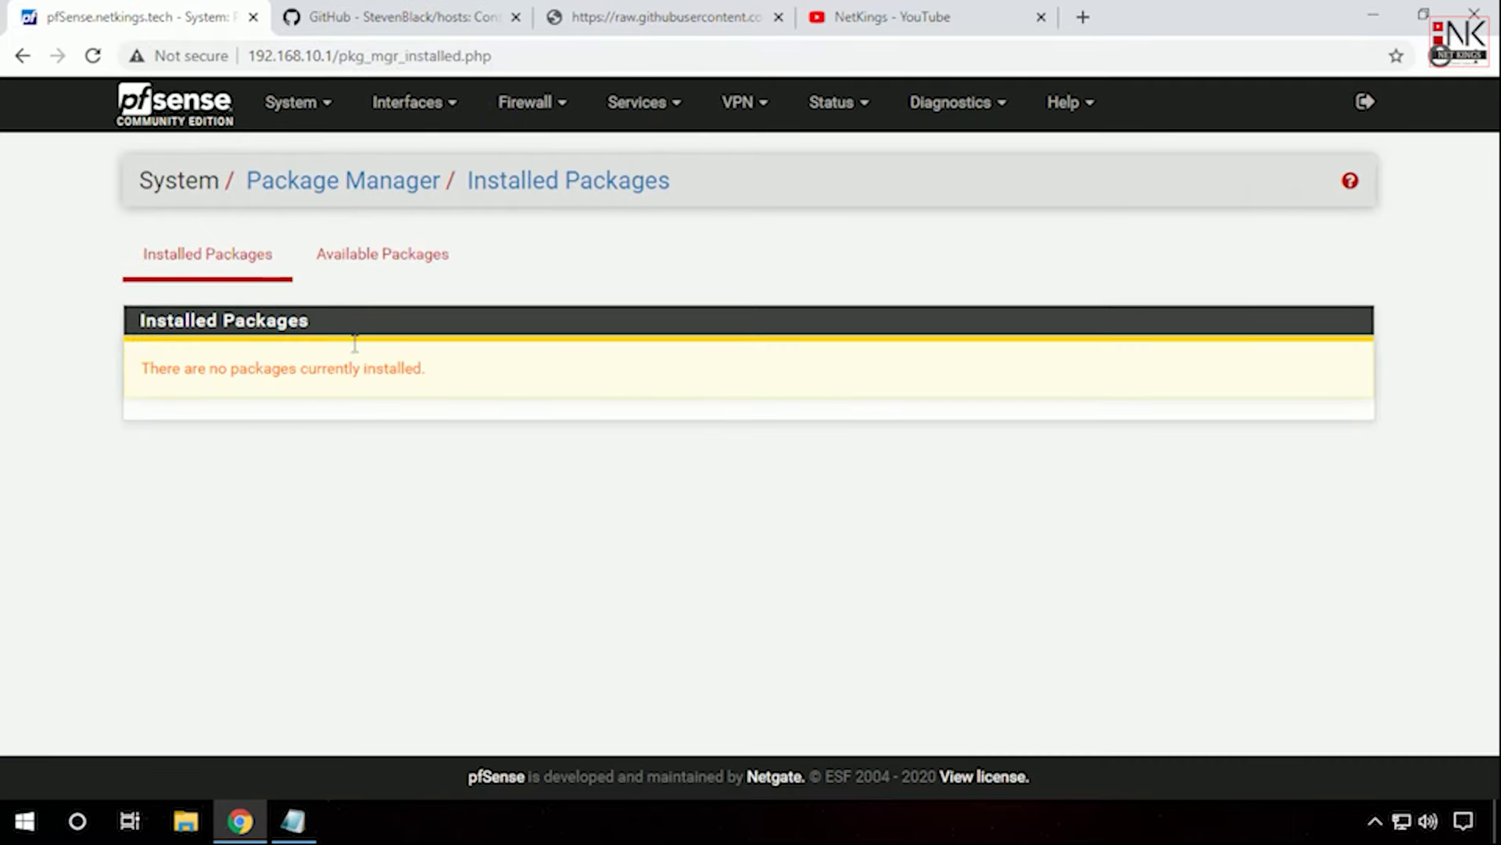
{"action": "left_click", "coordinate": [332, 265]}
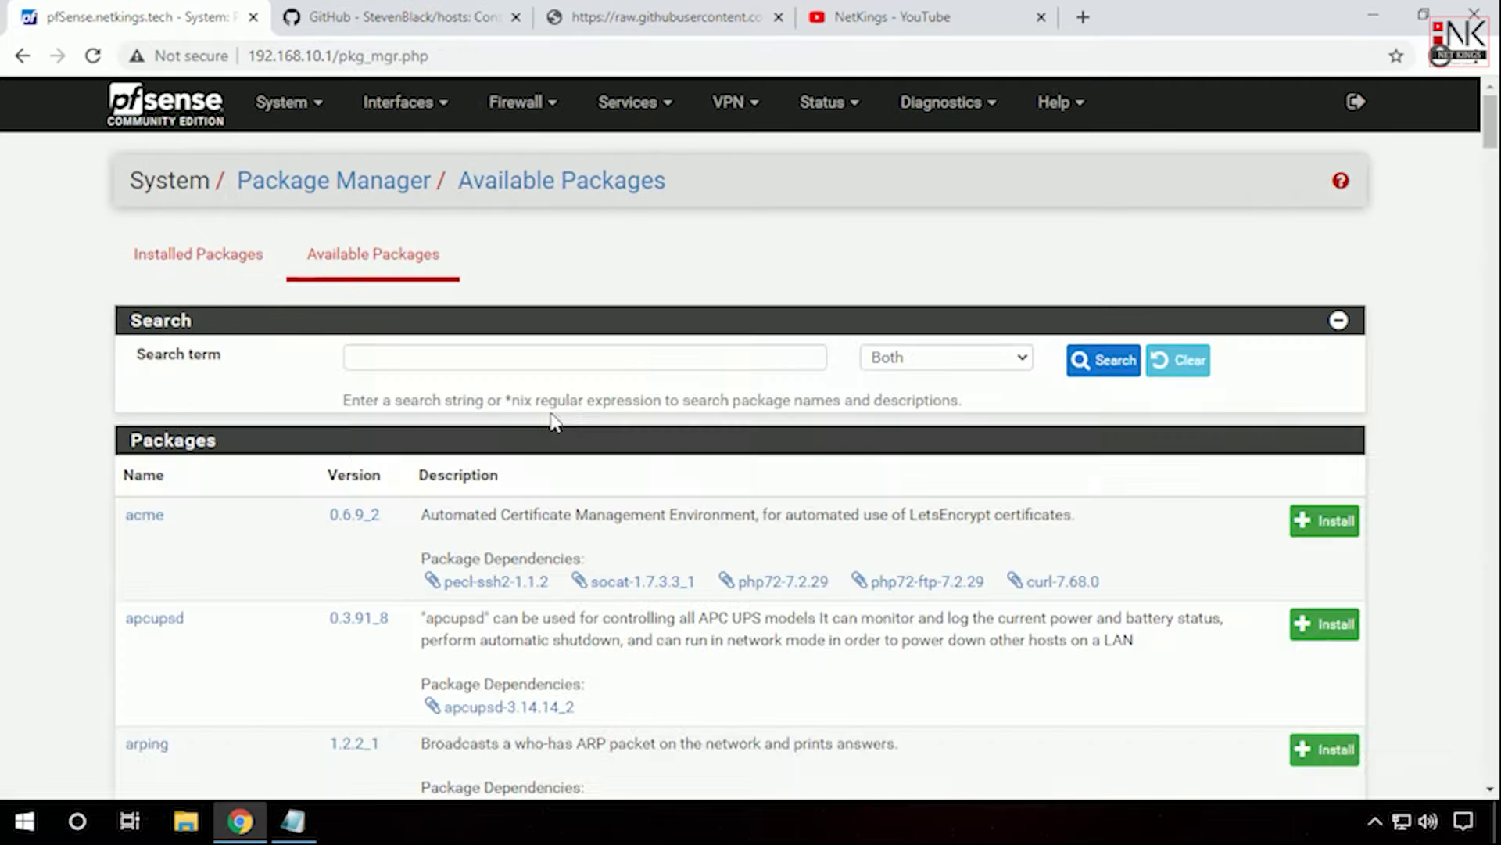
{"action": "left_click", "coordinate": [504, 358]}
{"action": "type", "text": "pfblocke"}
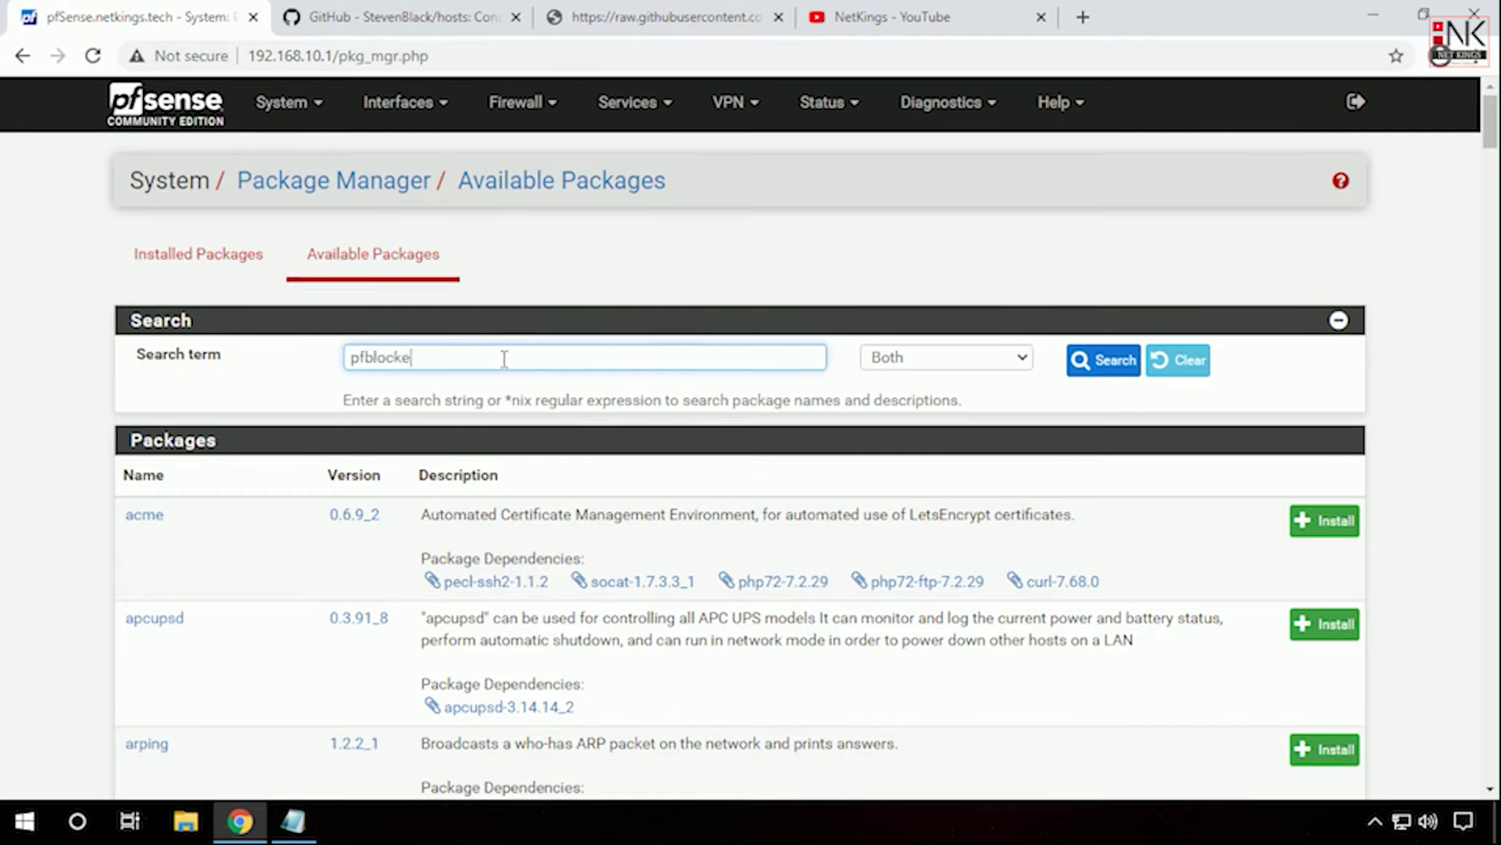
{"action": "left_click", "coordinate": [1112, 370]}
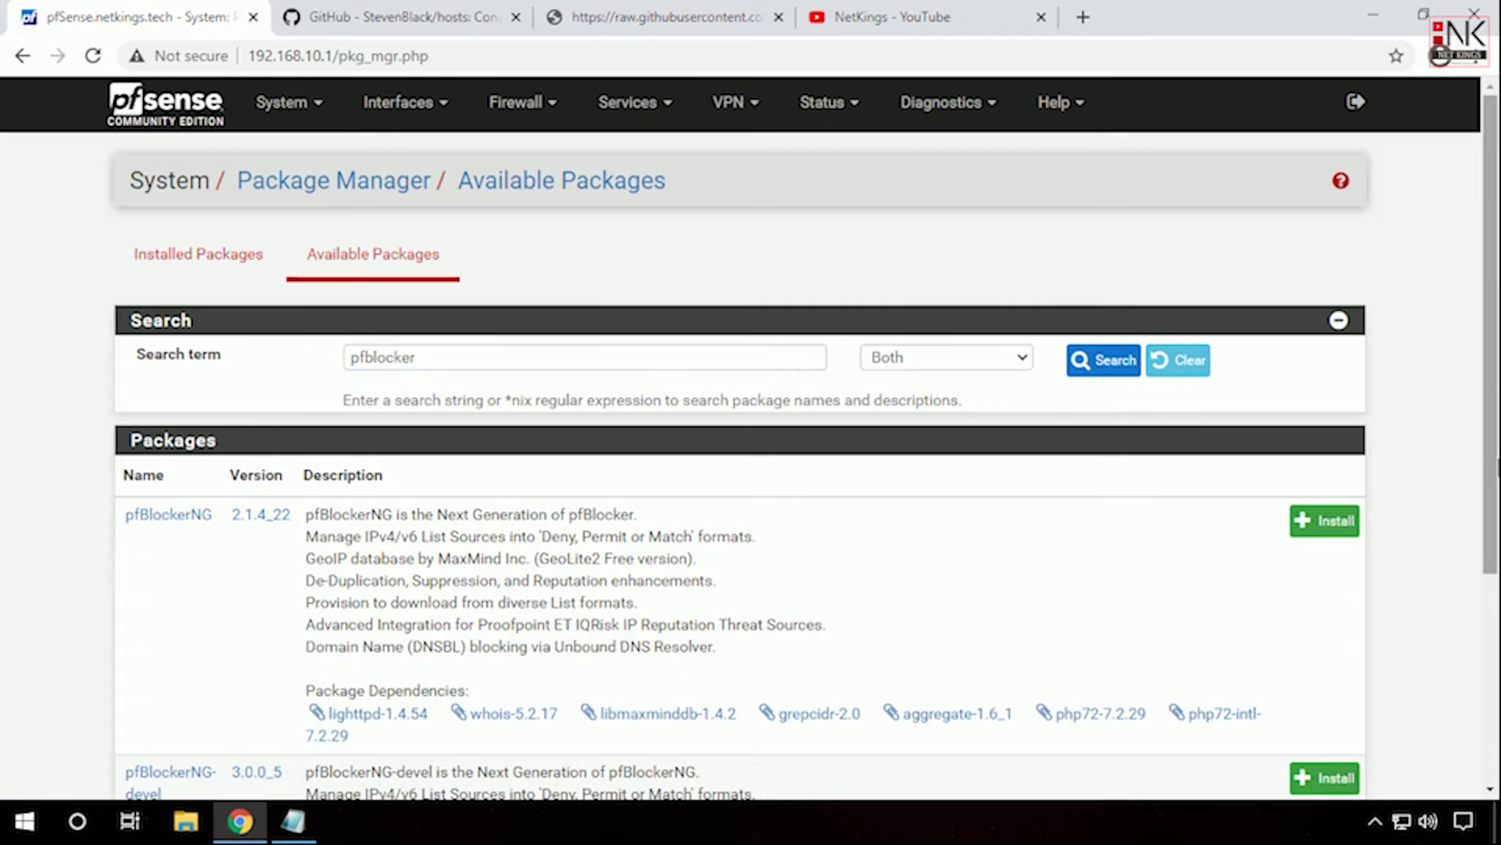
Step: Install the pfBlockerNG package, version 2.1.4_22, and confirm the installation
{"action": "scroll", "coordinate": [997, 604], "scroll_direction": "down", "scroll_amount": 2}
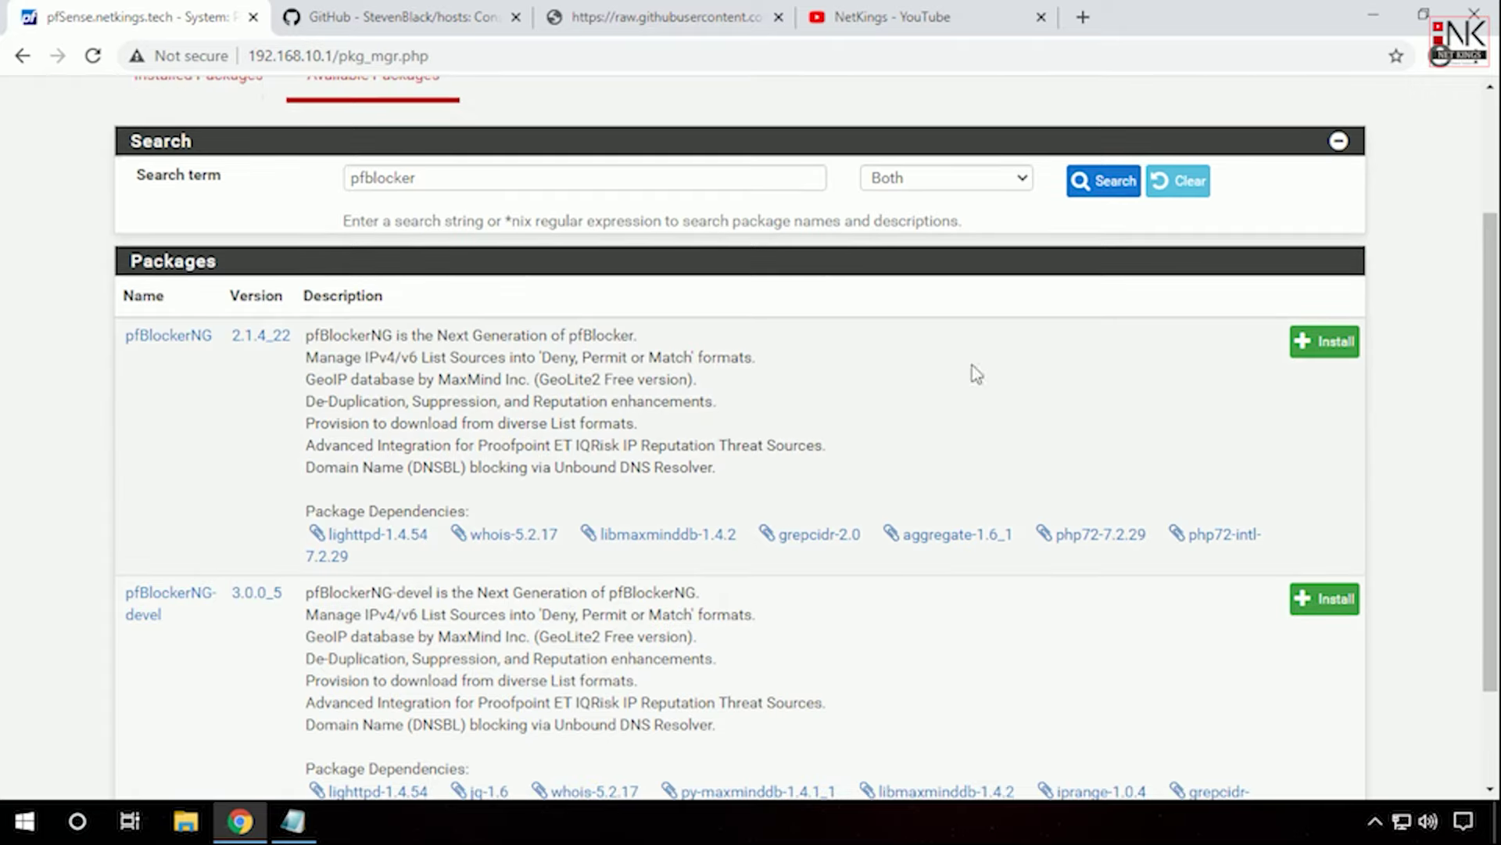
{"action": "left_click", "coordinate": [1324, 341]}
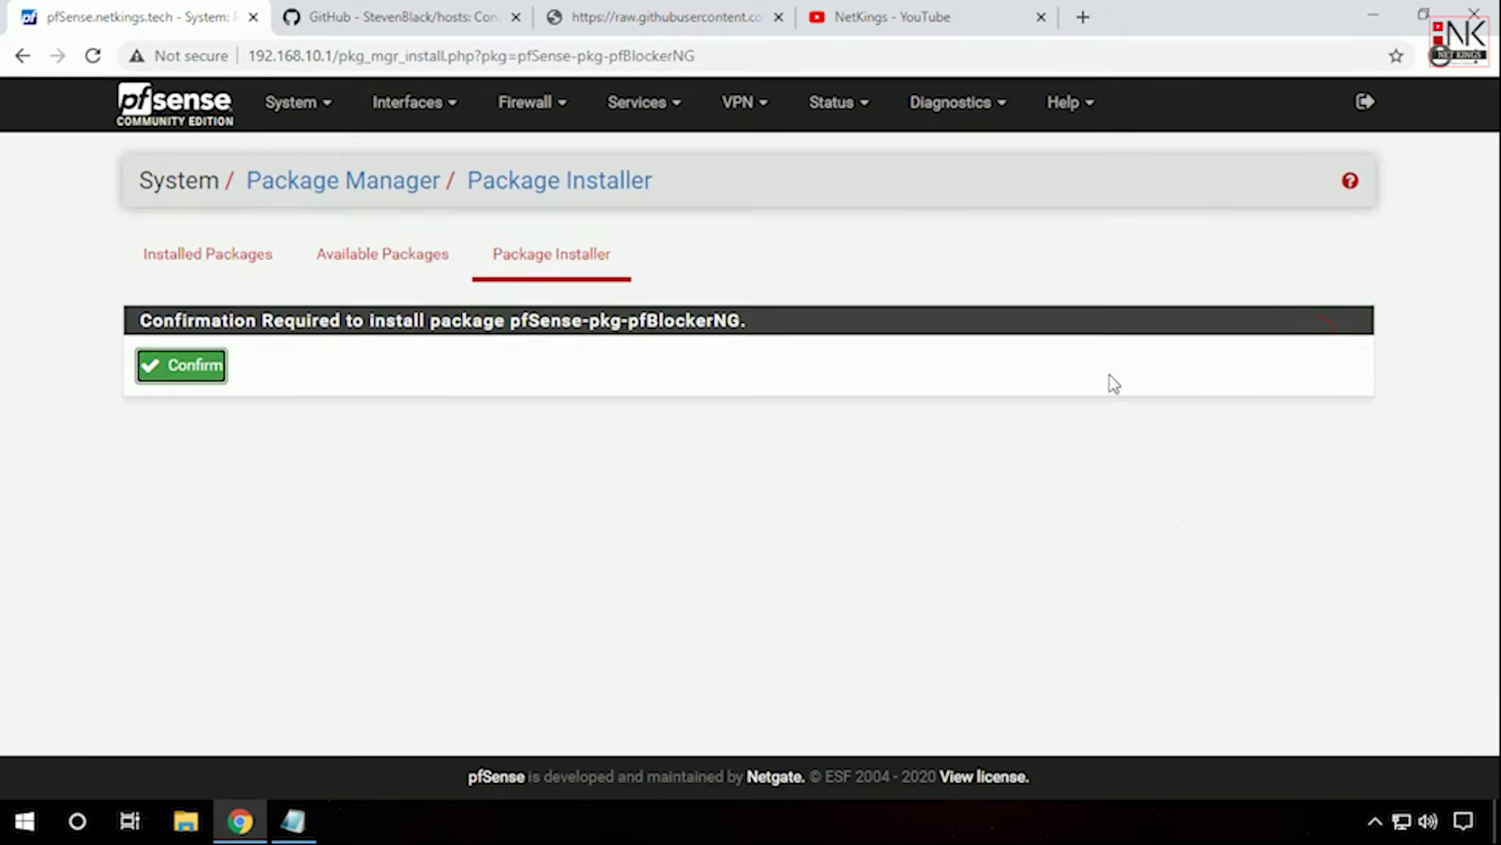
{"action": "left_click", "coordinate": [185, 366]}
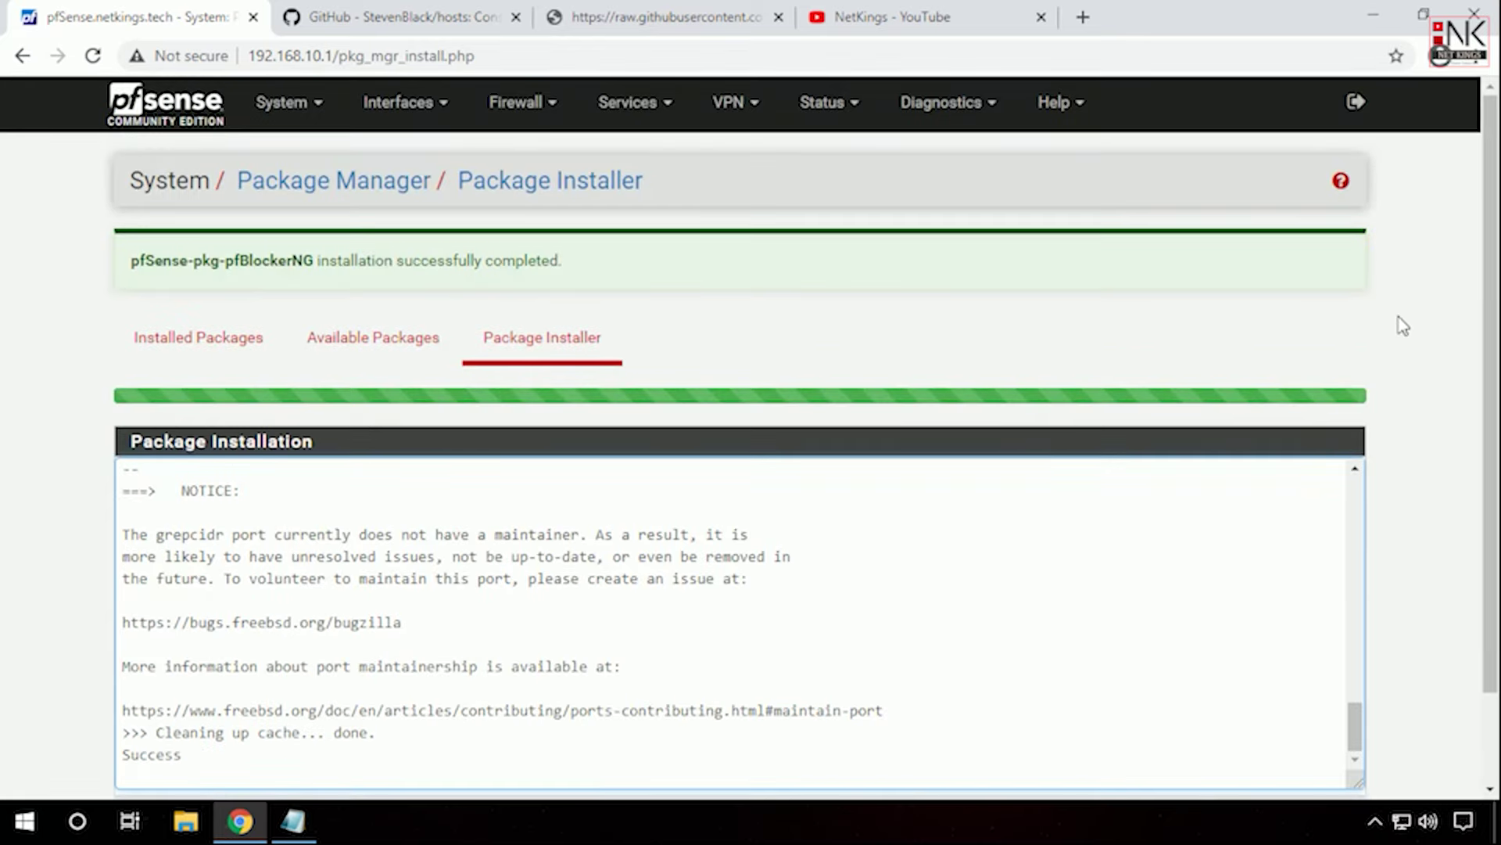
{"action": "left_click_drag", "start_coordinate": [137, 268], "coordinate": [586, 260]}
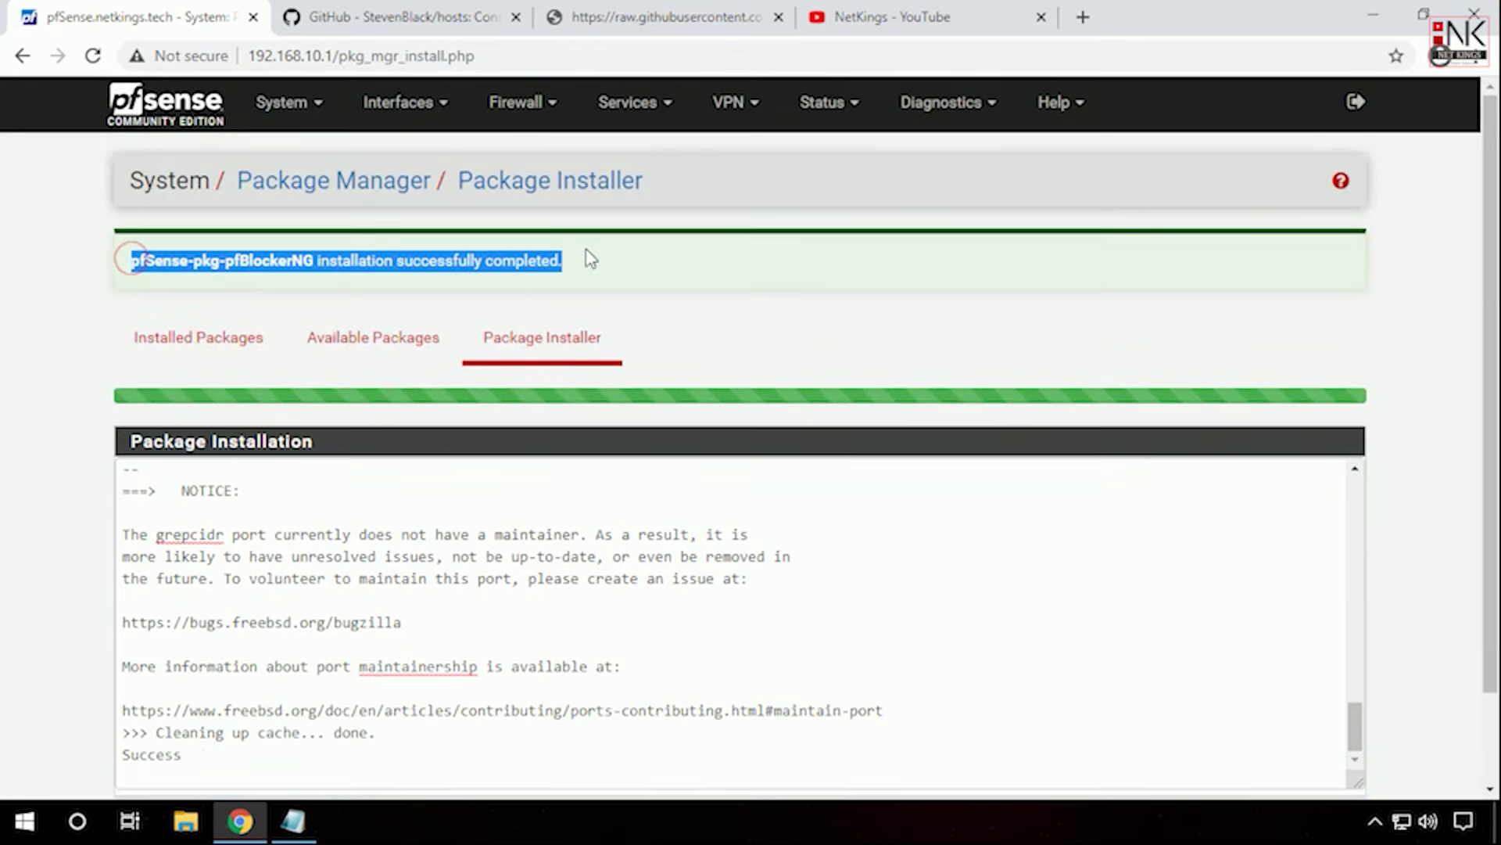
{"action": "left_click", "coordinate": [676, 271]}
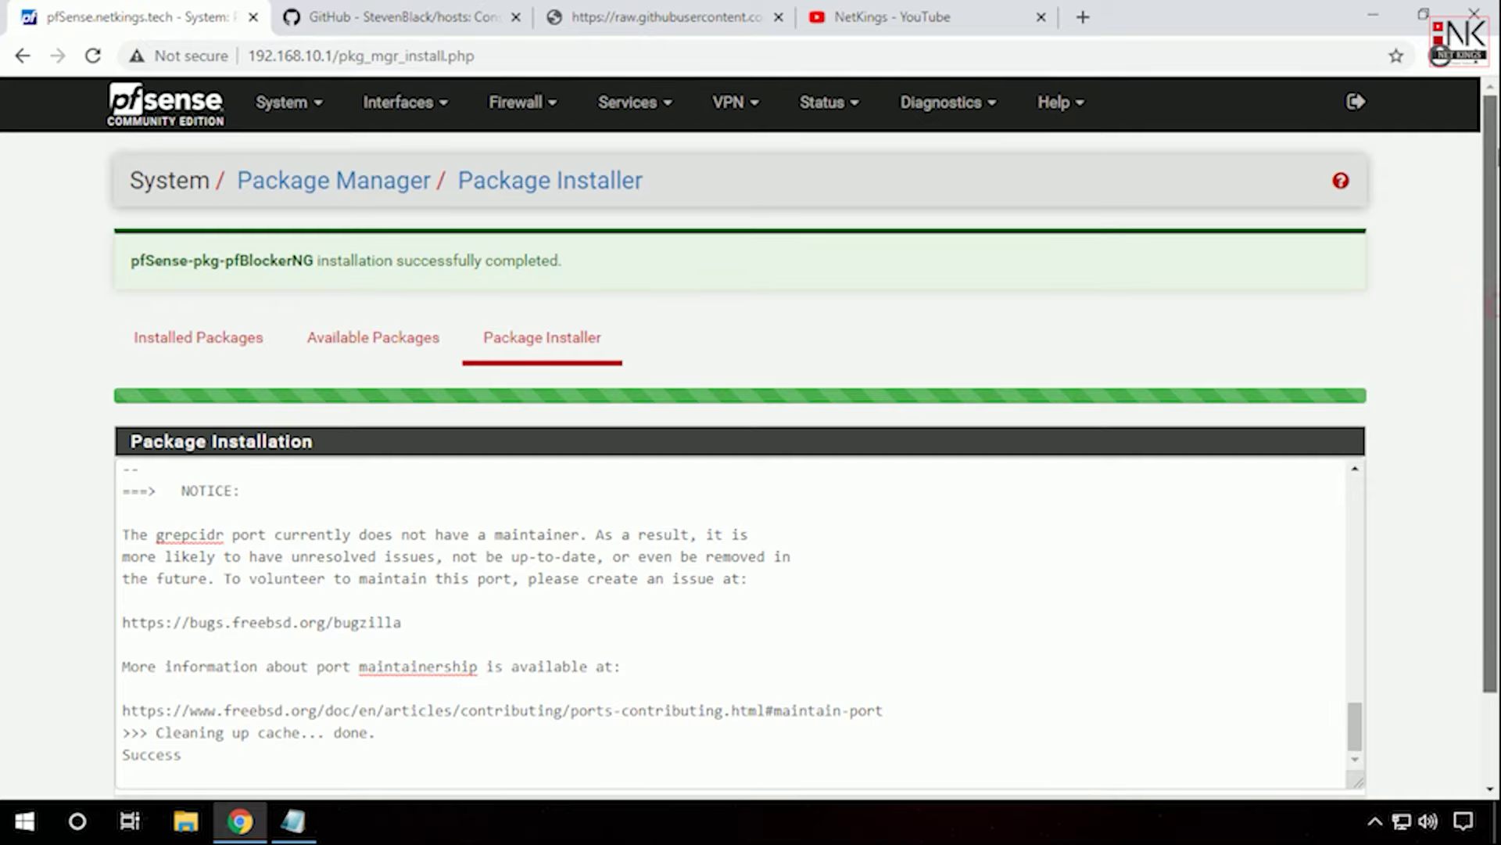
Step: Enable pfBlockerNG in its general firewall settings with Keep Settings on, and save the configuration
{"action": "left_click", "coordinate": [520, 101]}
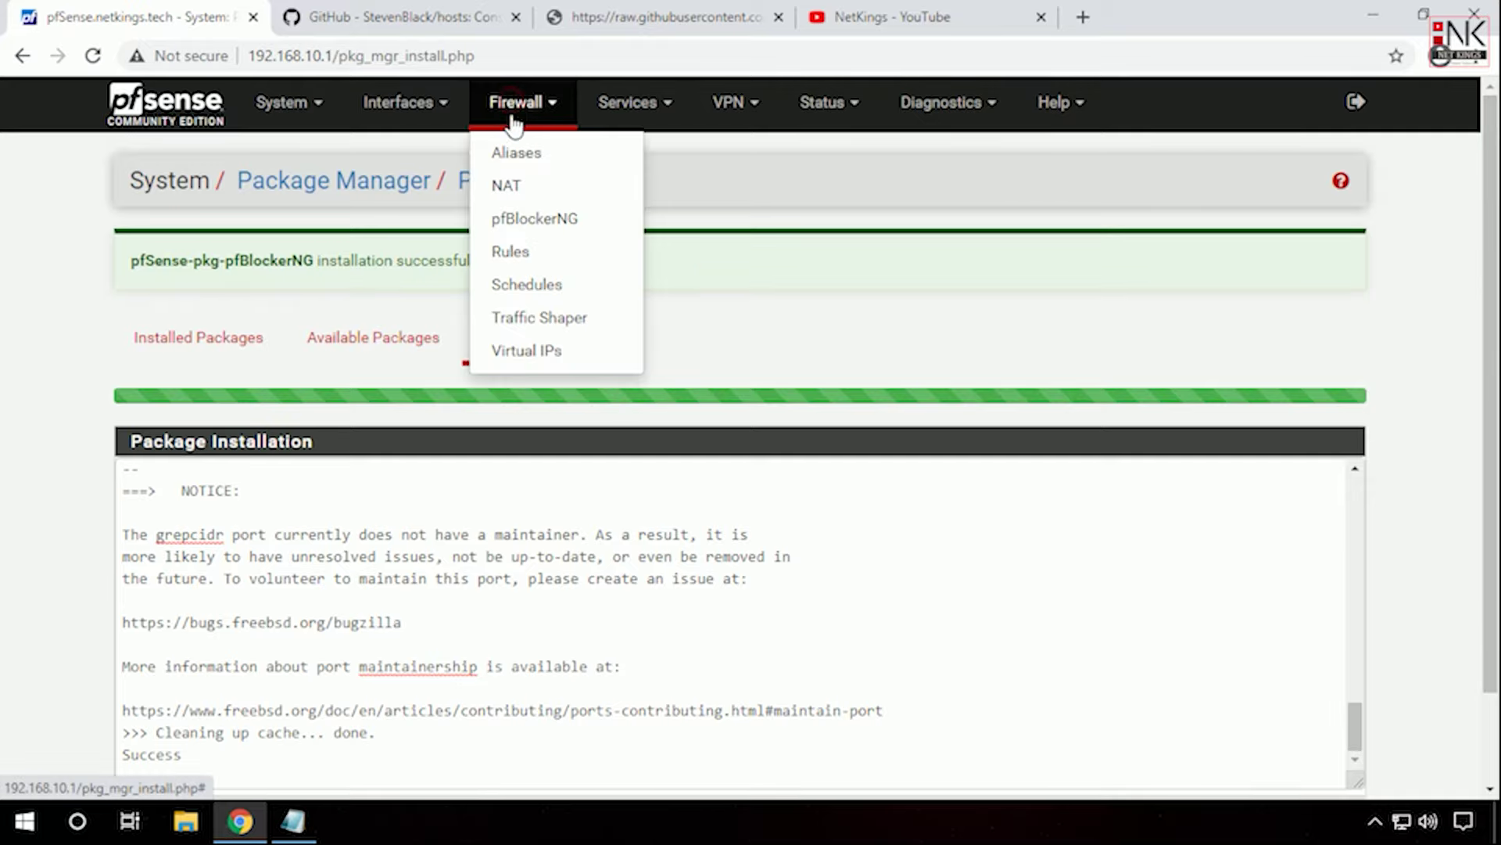
{"action": "left_click", "coordinate": [516, 223]}
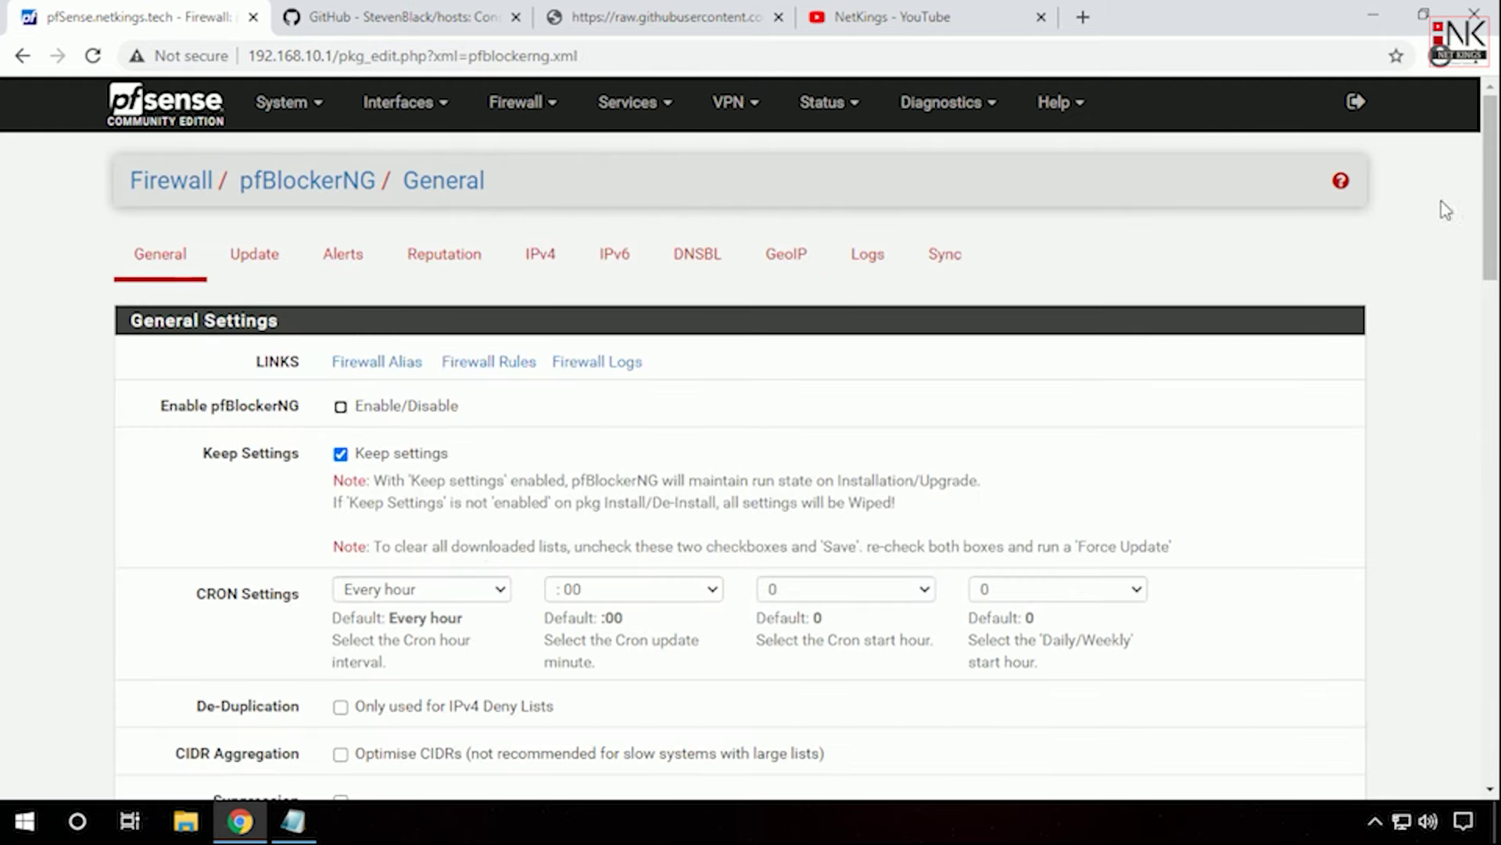
{"action": "scroll", "coordinate": [1489, 235], "scroll_direction": "down", "scroll_amount": 3}
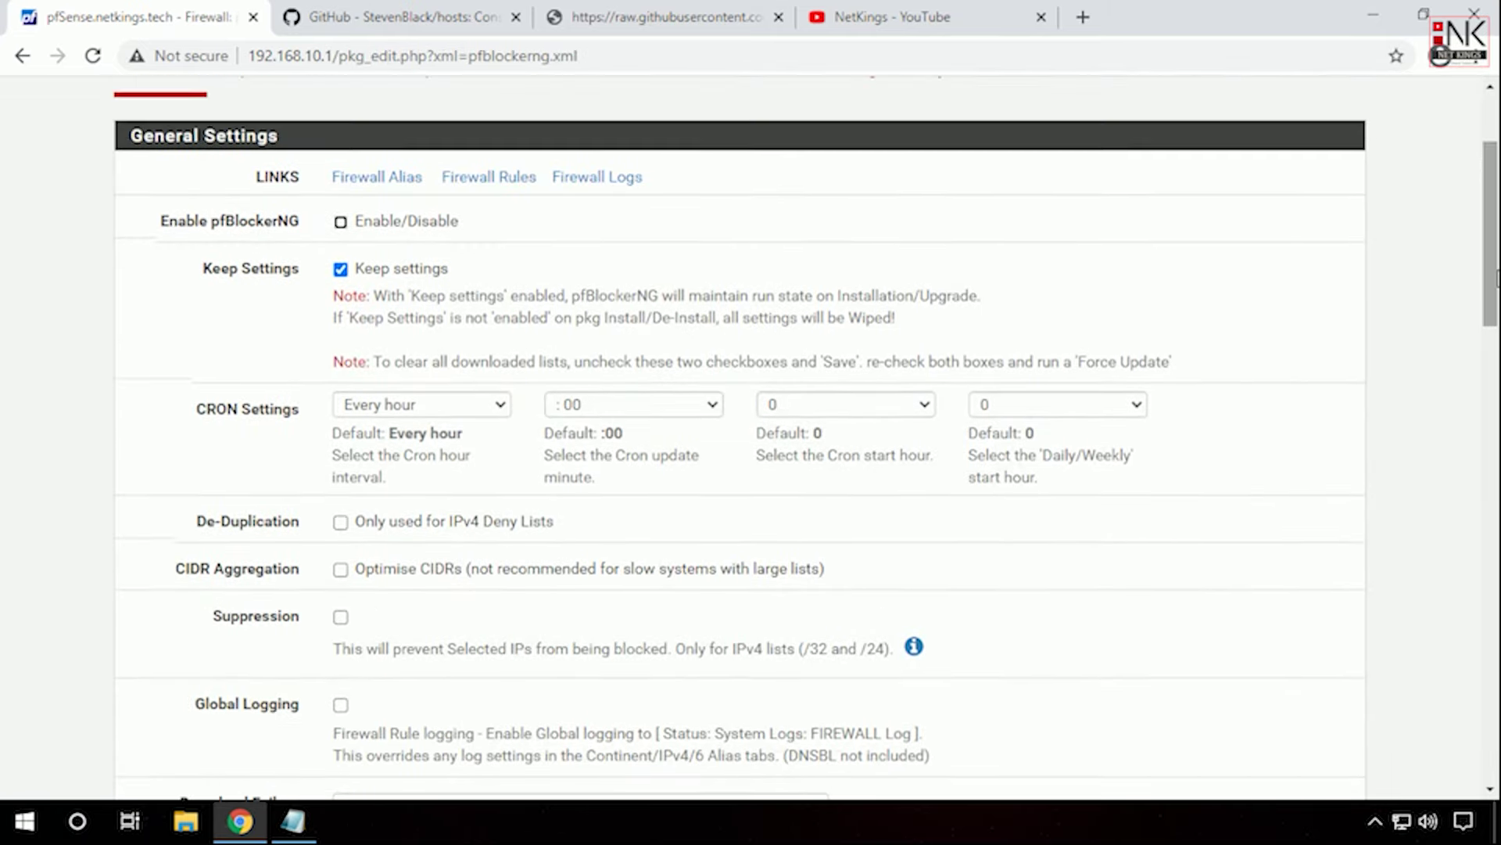
{"action": "left_click", "coordinate": [341, 222]}
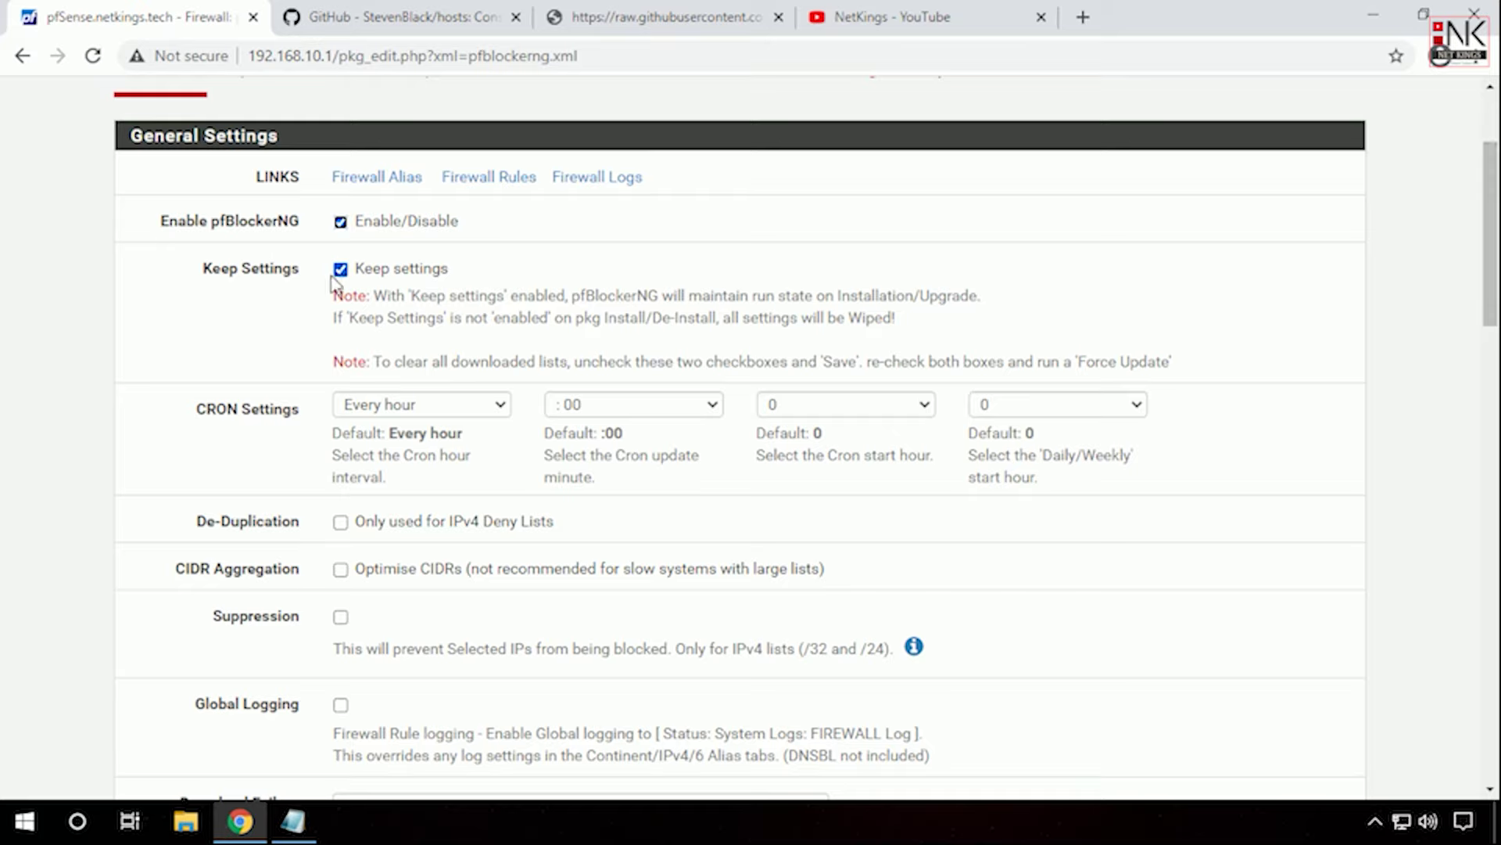
{"action": "left_click_drag", "start_coordinate": [376, 299], "coordinate": [1159, 361]}
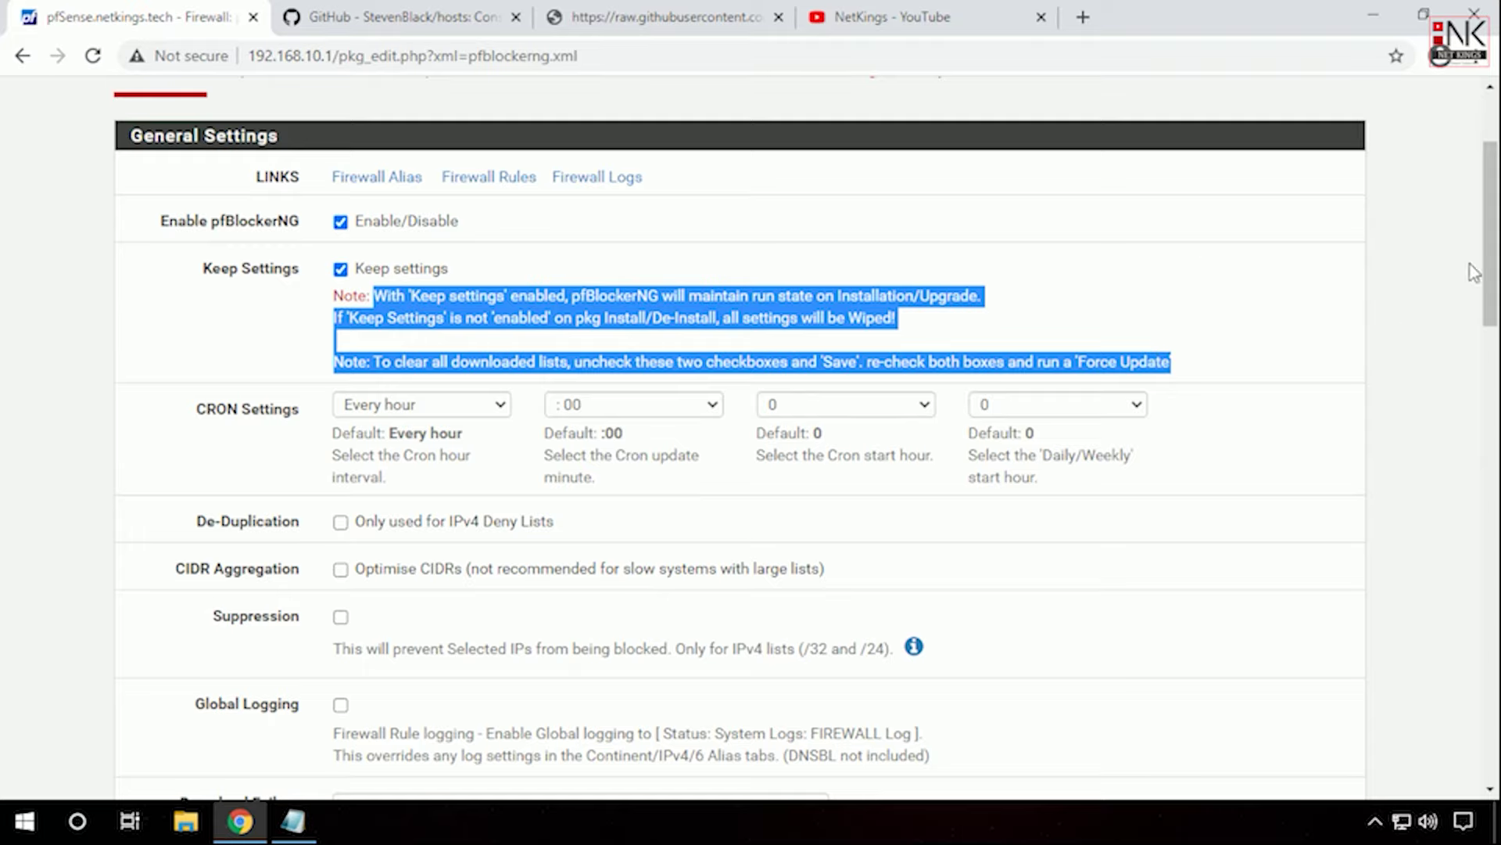
{"action": "left_click", "coordinate": [1416, 301]}
{"action": "left_click_drag", "start_coordinate": [1488, 297], "coordinate": [1496, 532]}
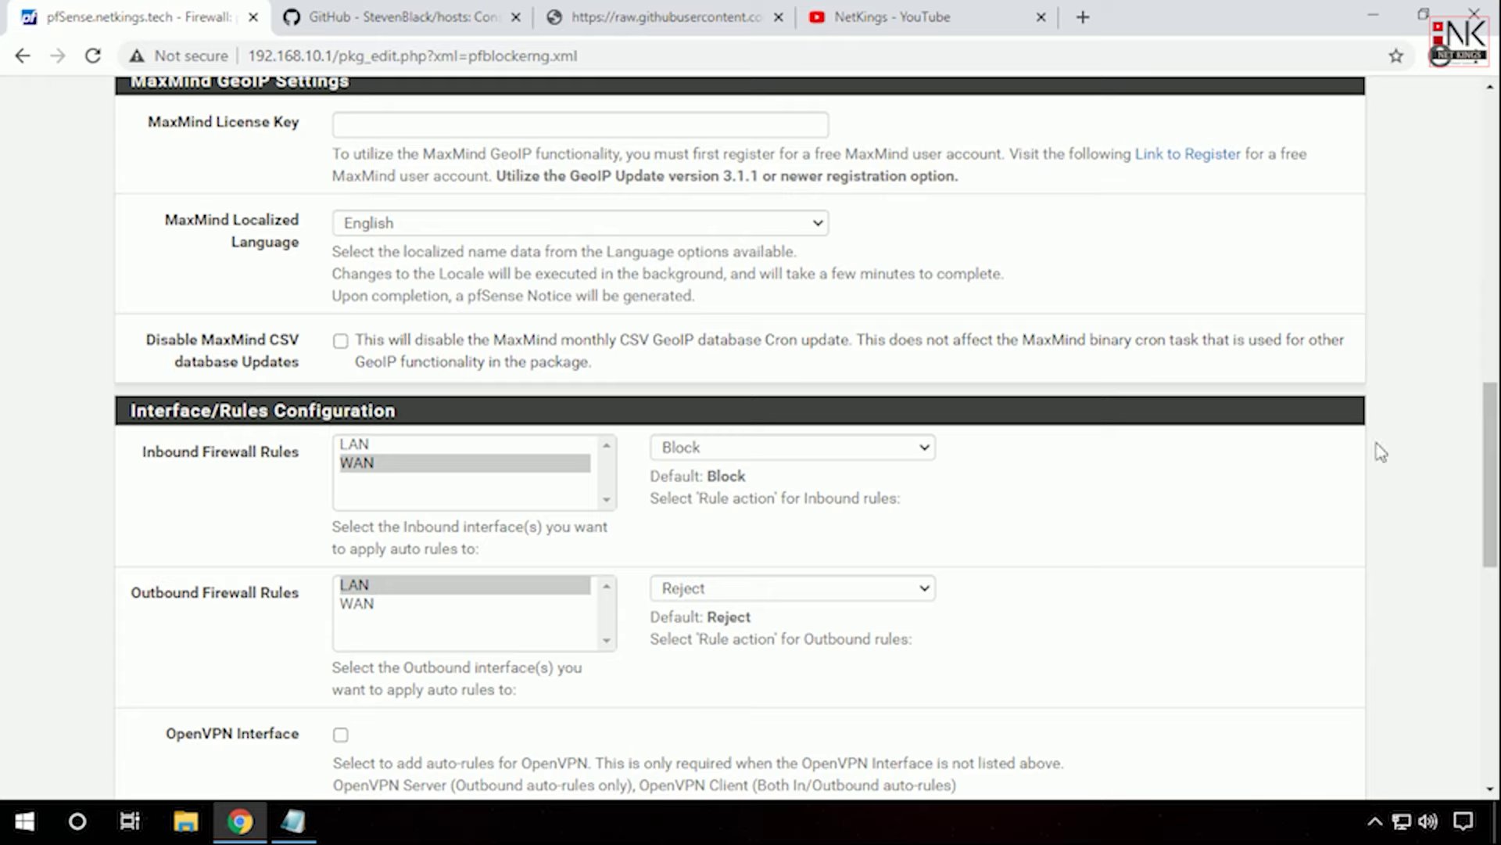
{"action": "left_click_drag", "start_coordinate": [1496, 479], "coordinate": [1496, 689]}
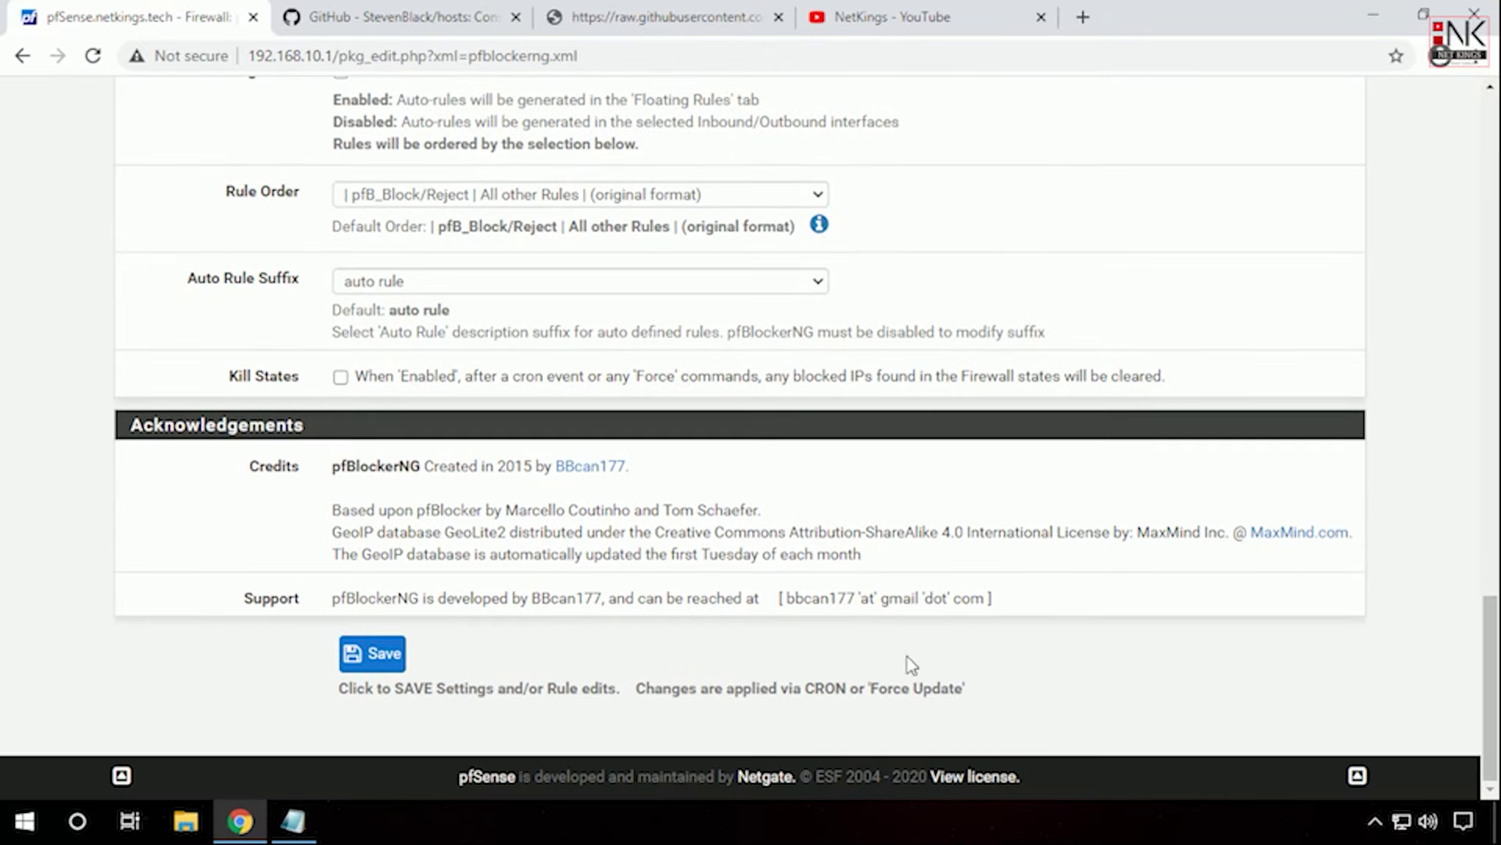
{"action": "left_click", "coordinate": [367, 654]}
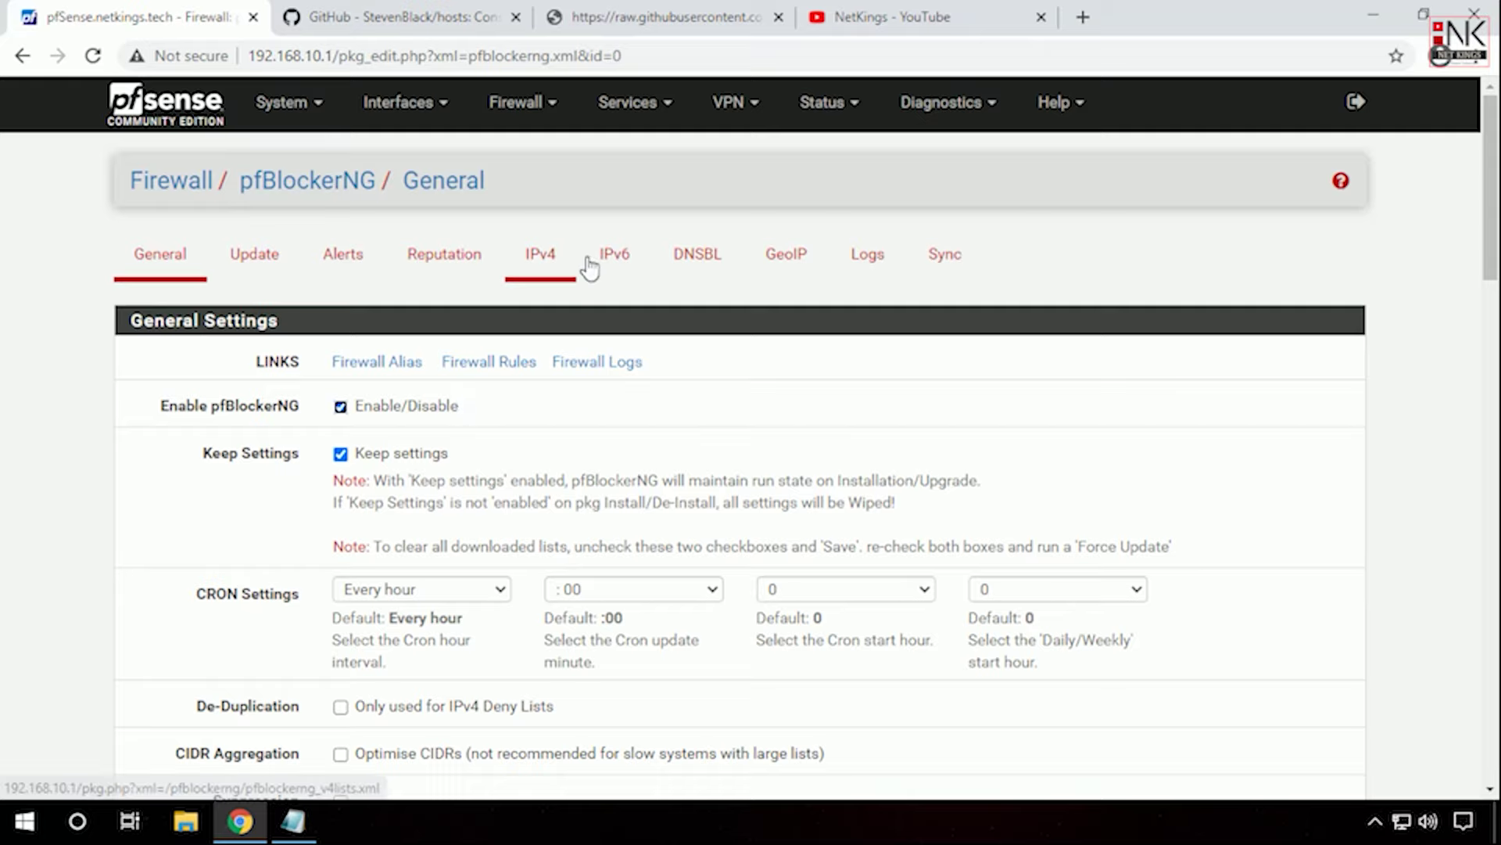
Step: Enable DNSBL in pfBlockerNG's DNSBL configuration
{"action": "left_click", "coordinate": [695, 255]}
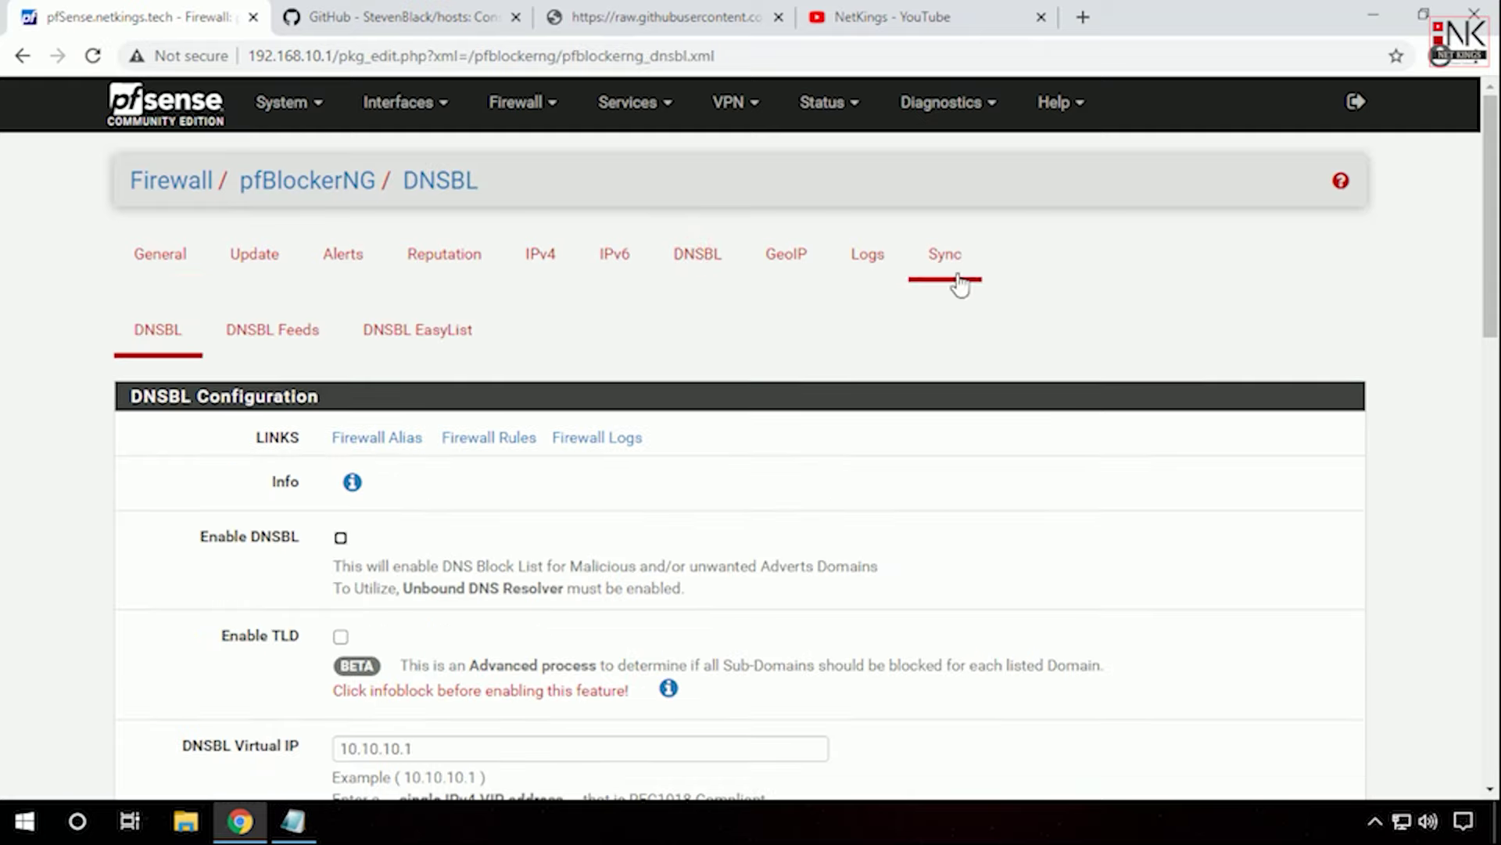
{"action": "left_click_drag", "start_coordinate": [1495, 261], "coordinate": [1498, 327]}
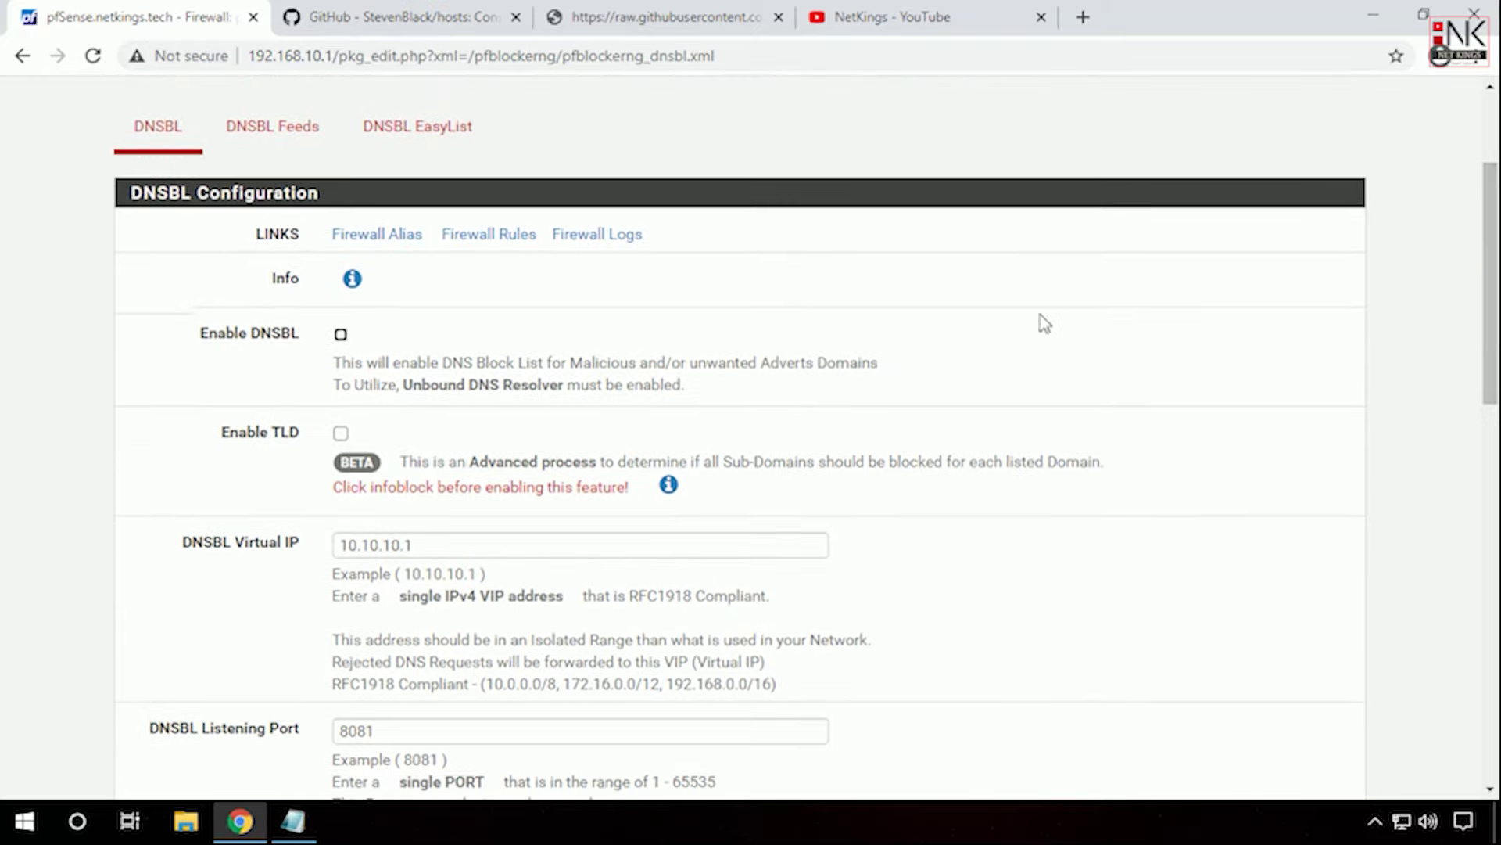
{"action": "left_click", "coordinate": [341, 334]}
Step: Keep the DNSBL virtual IP and listening ports, and set the DNSBL IP firewall rule List Action to Deny Both
{"action": "left_click_drag", "start_coordinate": [1497, 297], "coordinate": [1497, 390]}
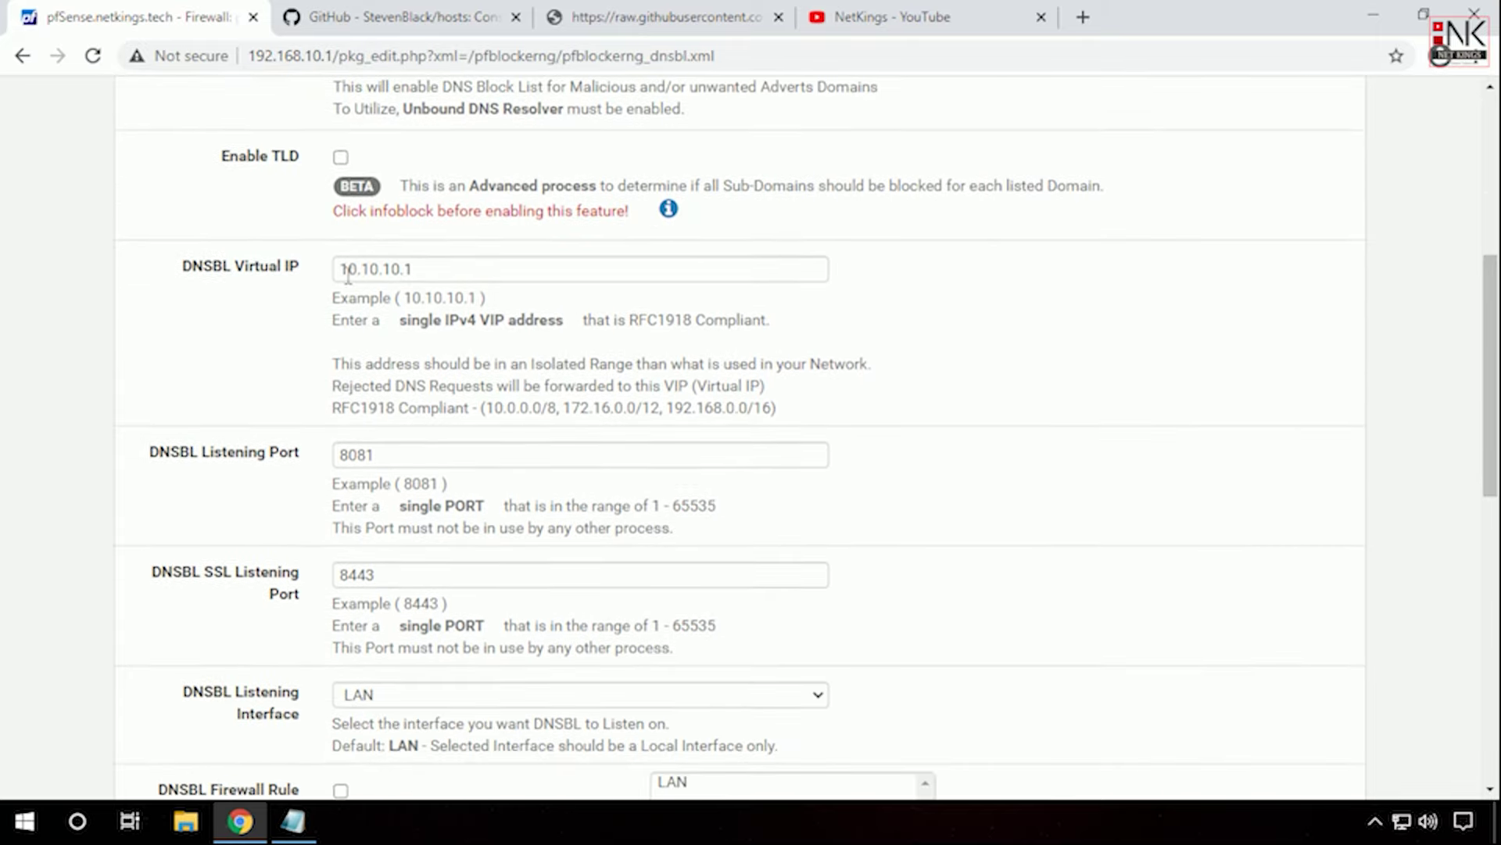
{"action": "left_click_drag", "start_coordinate": [343, 269], "coordinate": [443, 264]}
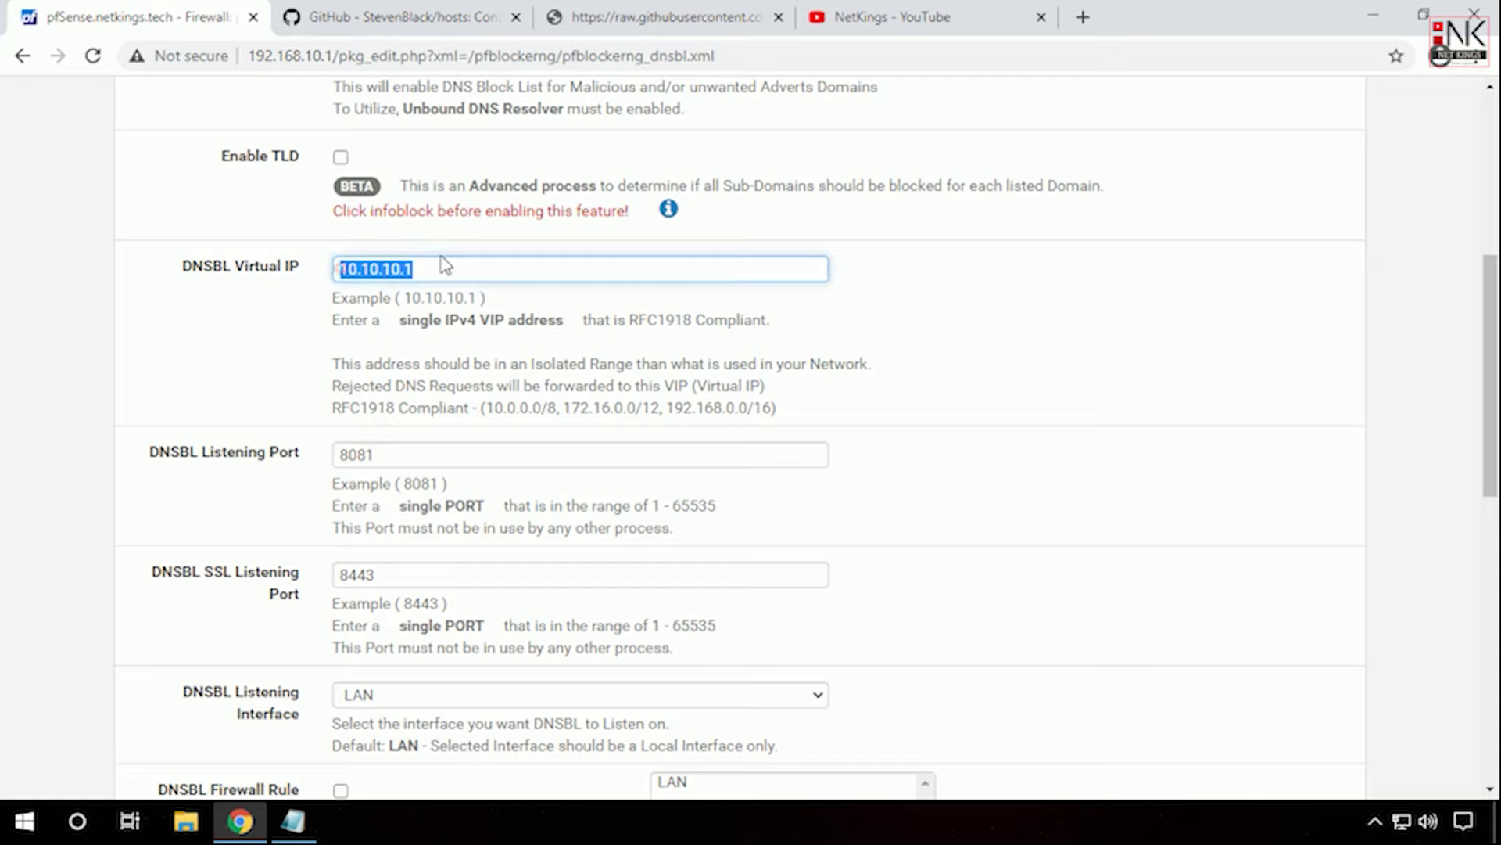
{"action": "left_click", "coordinate": [429, 452]}
{"action": "left_click", "coordinate": [494, 573]}
{"action": "left_click_drag", "start_coordinate": [1496, 413], "coordinate": [1496, 616]}
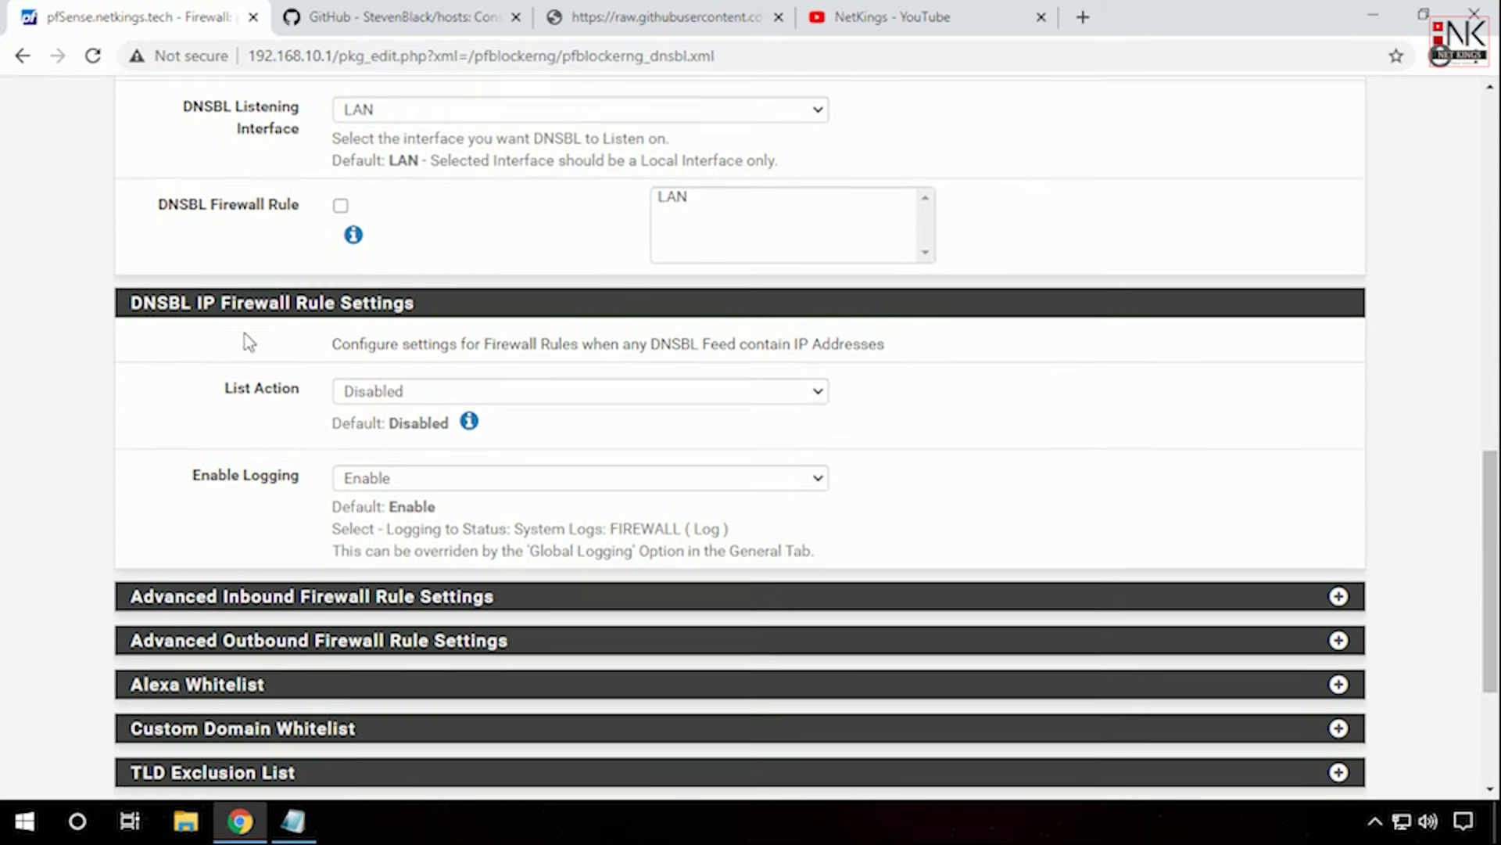
{"action": "left_click", "coordinate": [411, 390]}
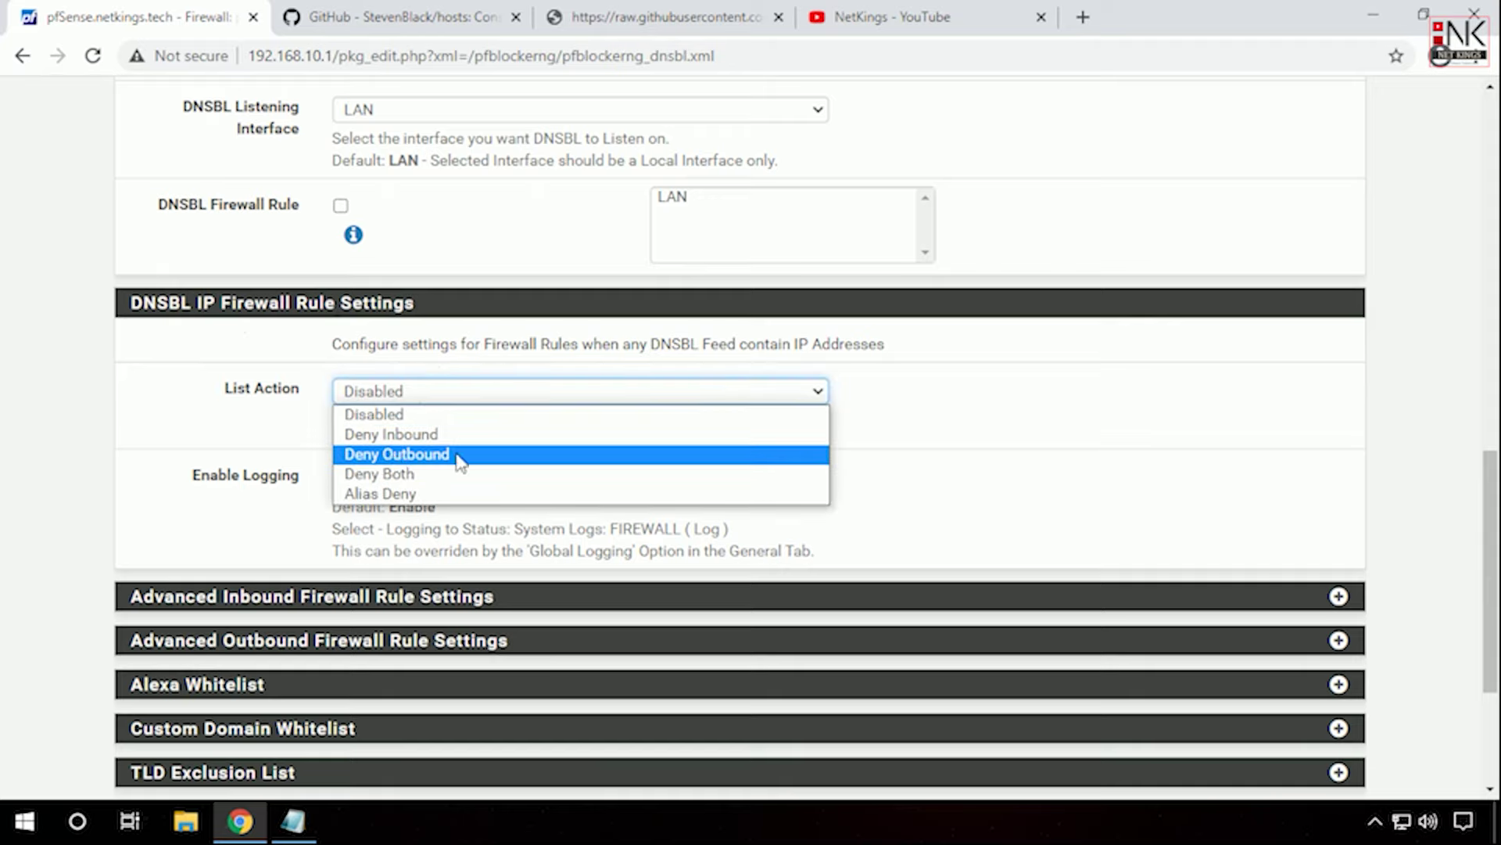
{"action": "left_click", "coordinate": [414, 474]}
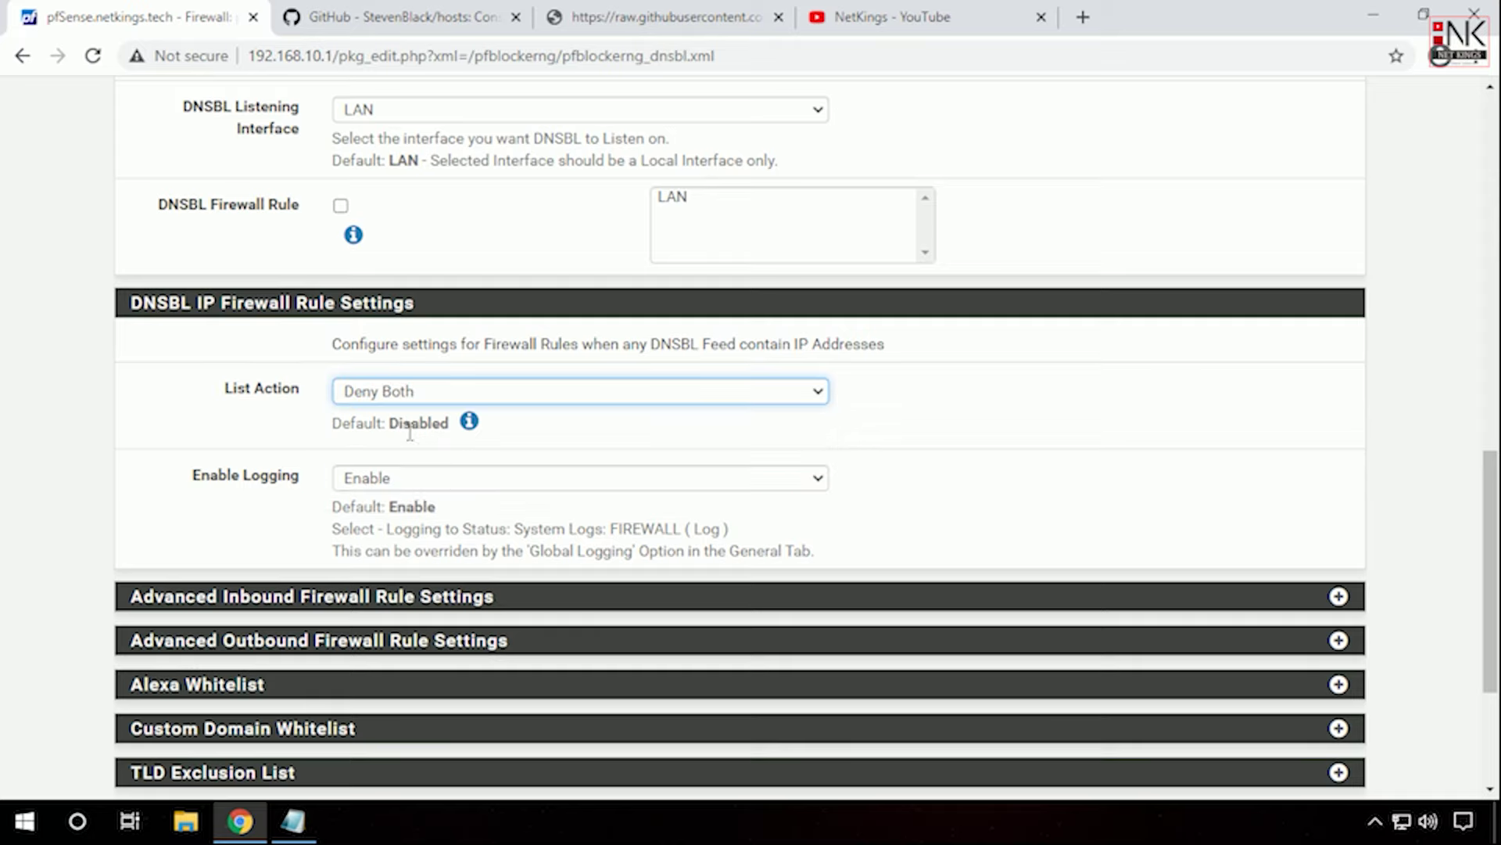
Step: Copy the entire domain list from the open Notepad document into the DNSBL Custom Domain Whitelist
{"action": "left_click_drag", "start_coordinate": [1490, 591], "coordinate": [1489, 680]}
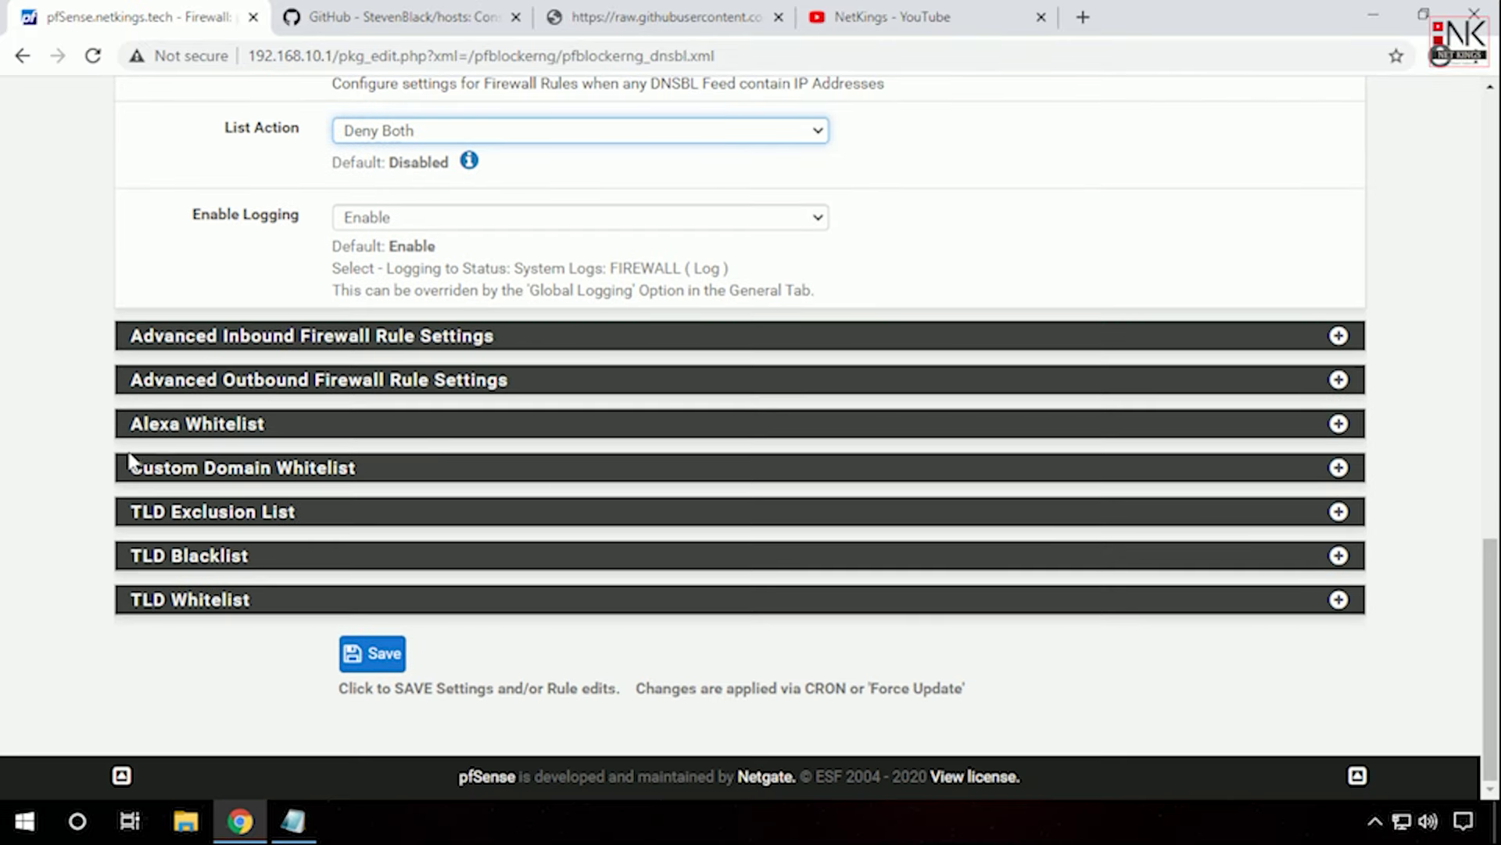
{"action": "left_click_drag", "start_coordinate": [122, 465], "coordinate": [371, 484]}
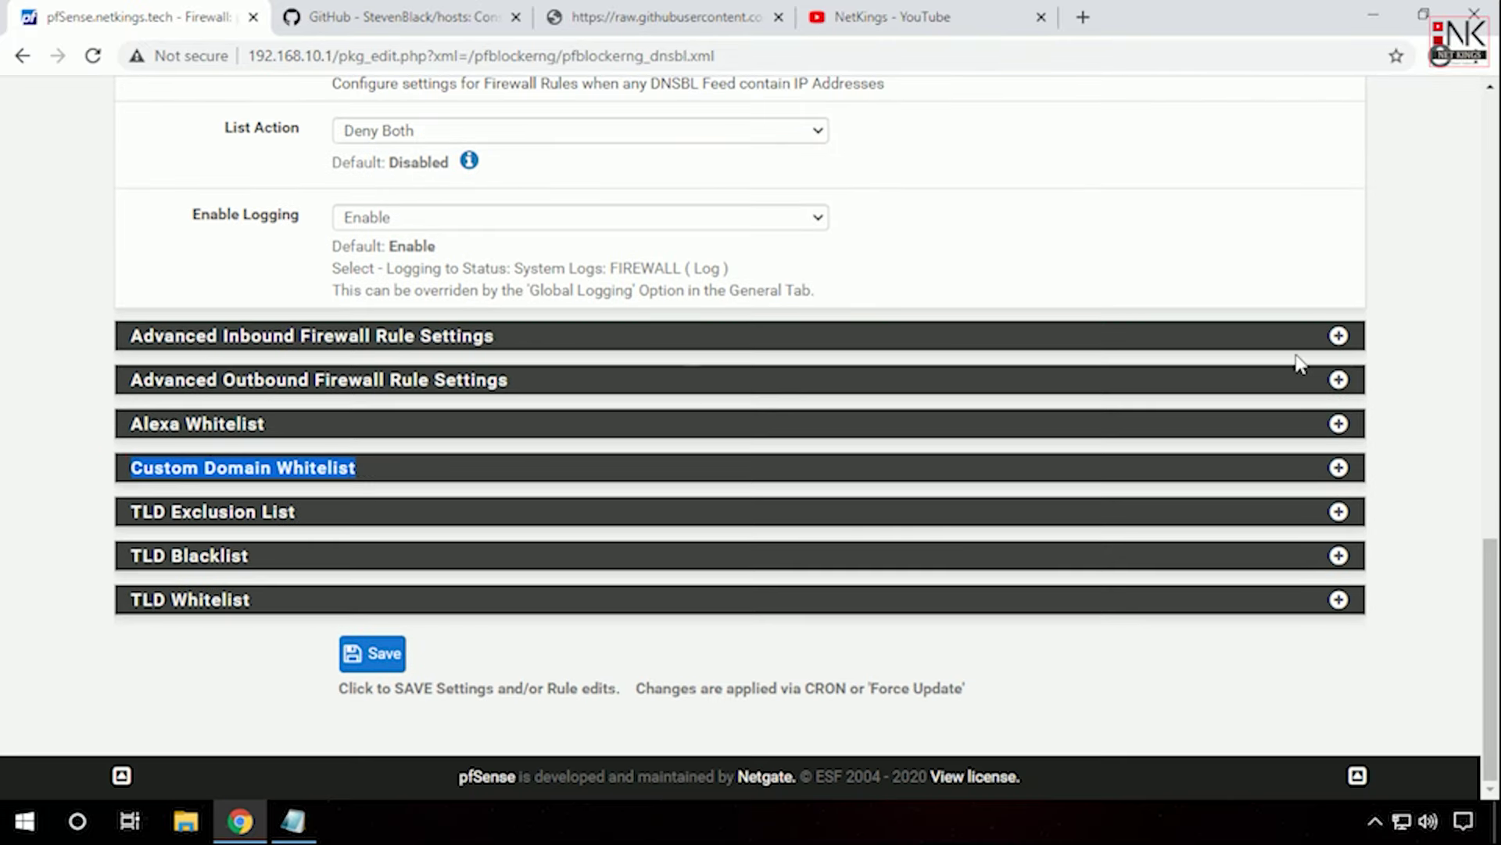
{"action": "left_click", "coordinate": [1339, 467]}
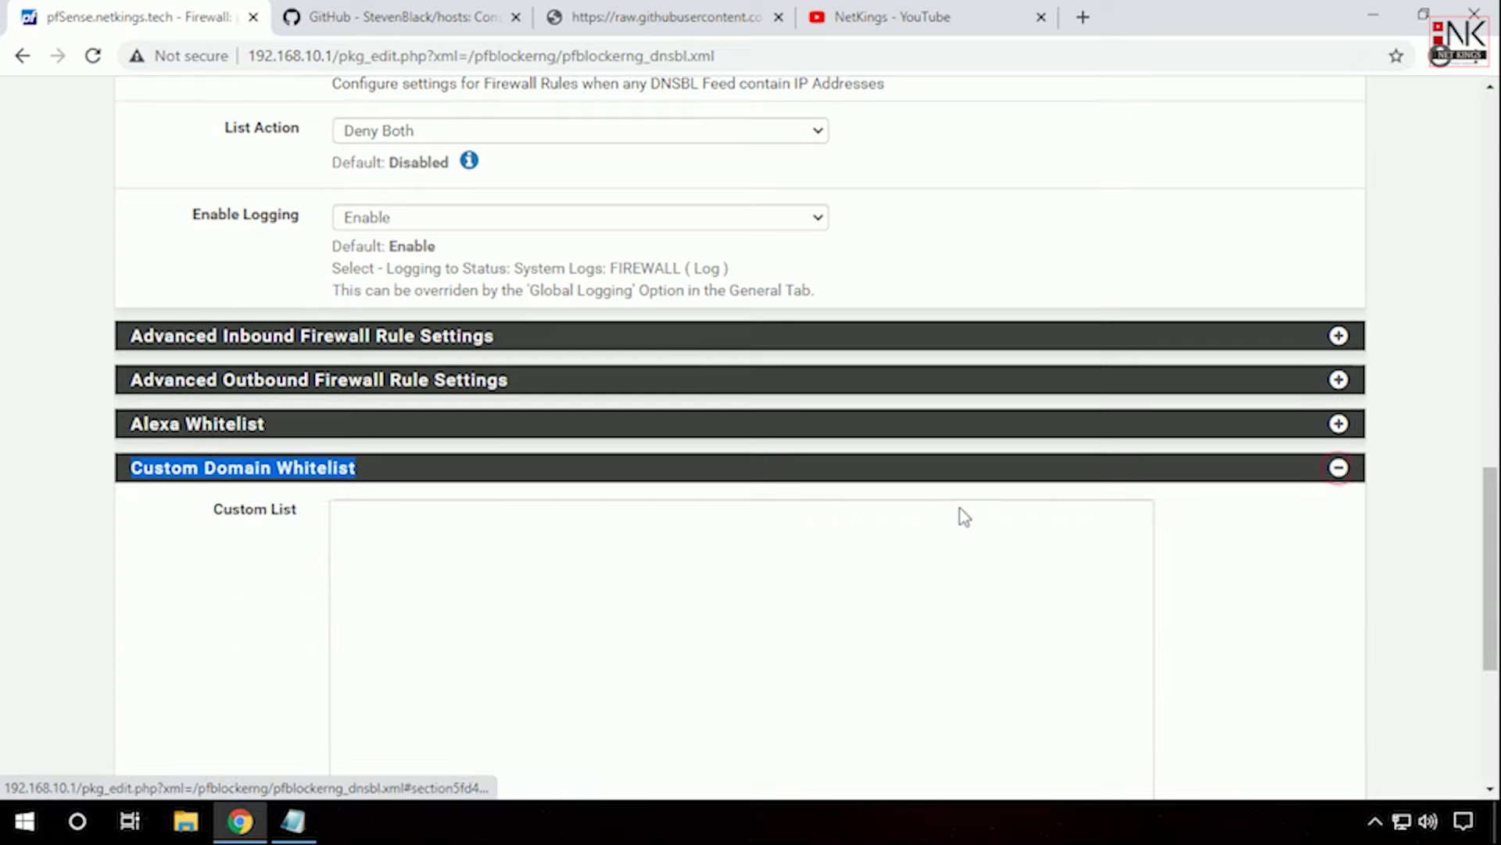
{"action": "left_click", "coordinate": [744, 538]}
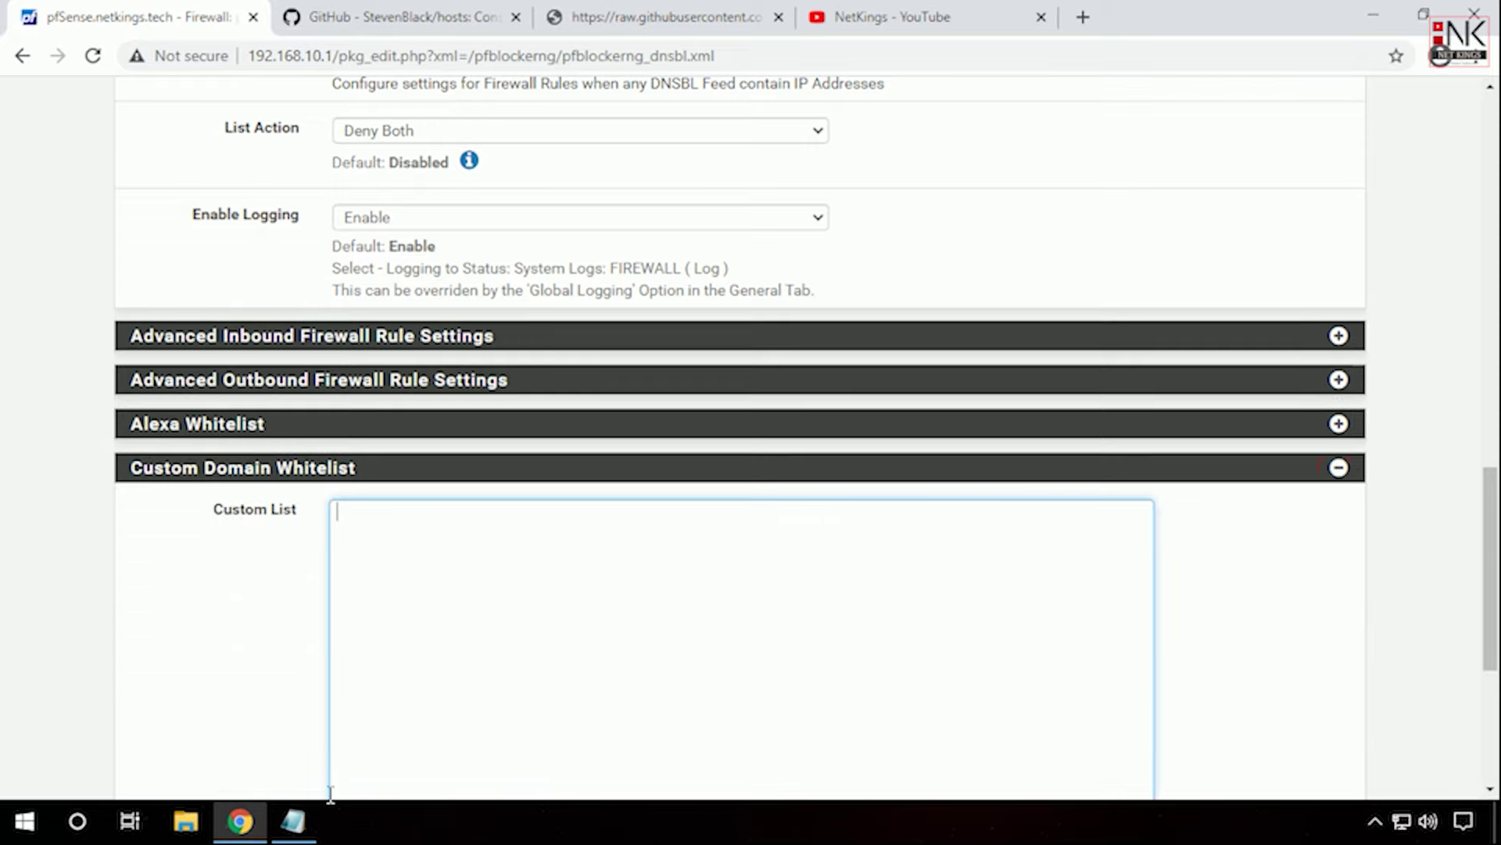
{"action": "left_click", "coordinate": [293, 821]}
{"action": "key", "text": "ctrl+a"}
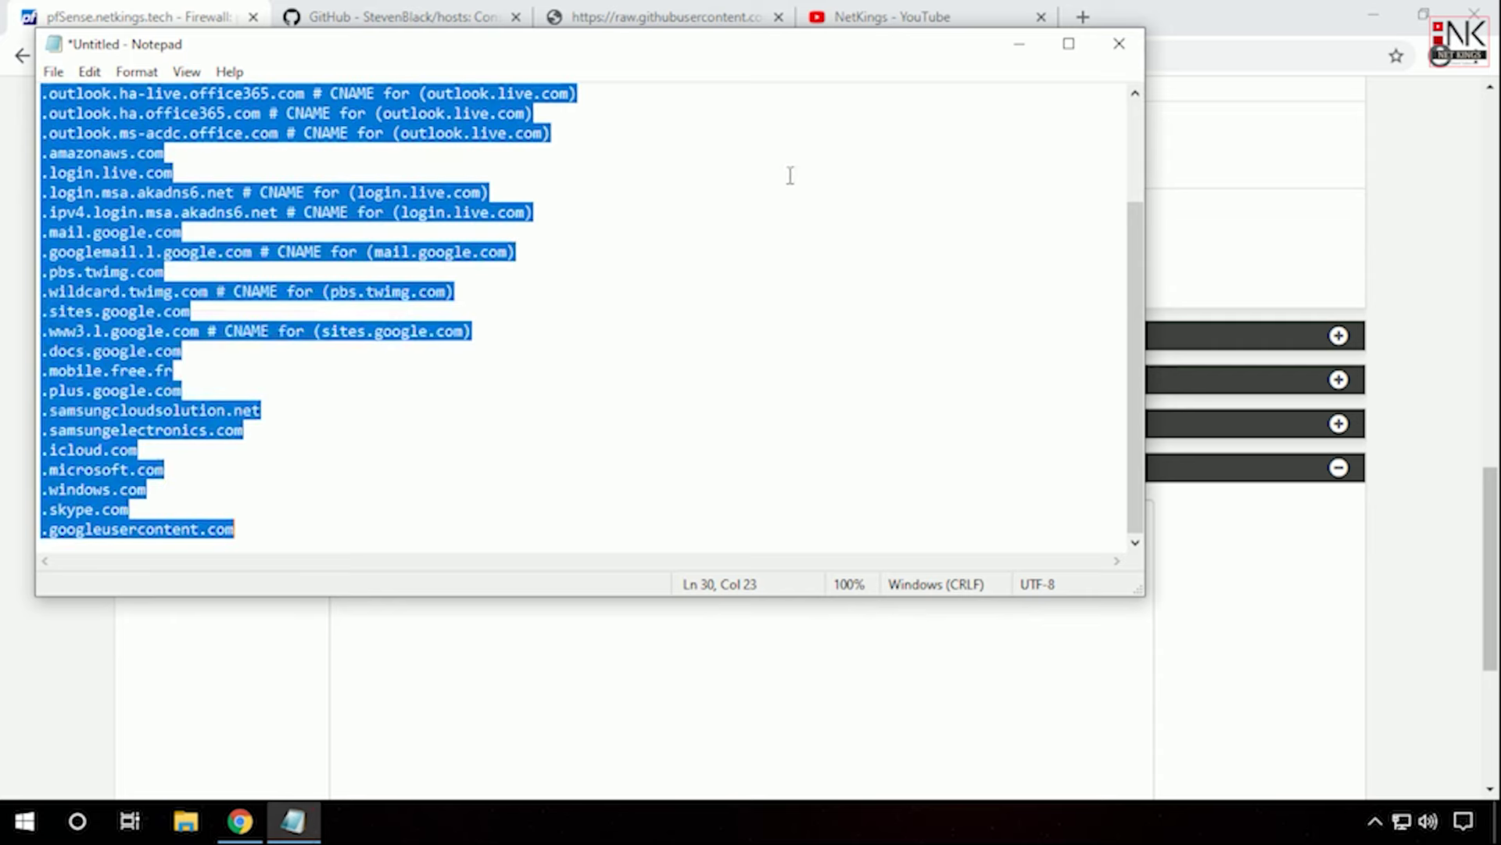
{"action": "key", "text": "ctrl+c"}
{"action": "key", "text": "alt+Tab"}
{"action": "left_click", "coordinate": [657, 696]}
{"action": "key", "text": "ctrl+v"}
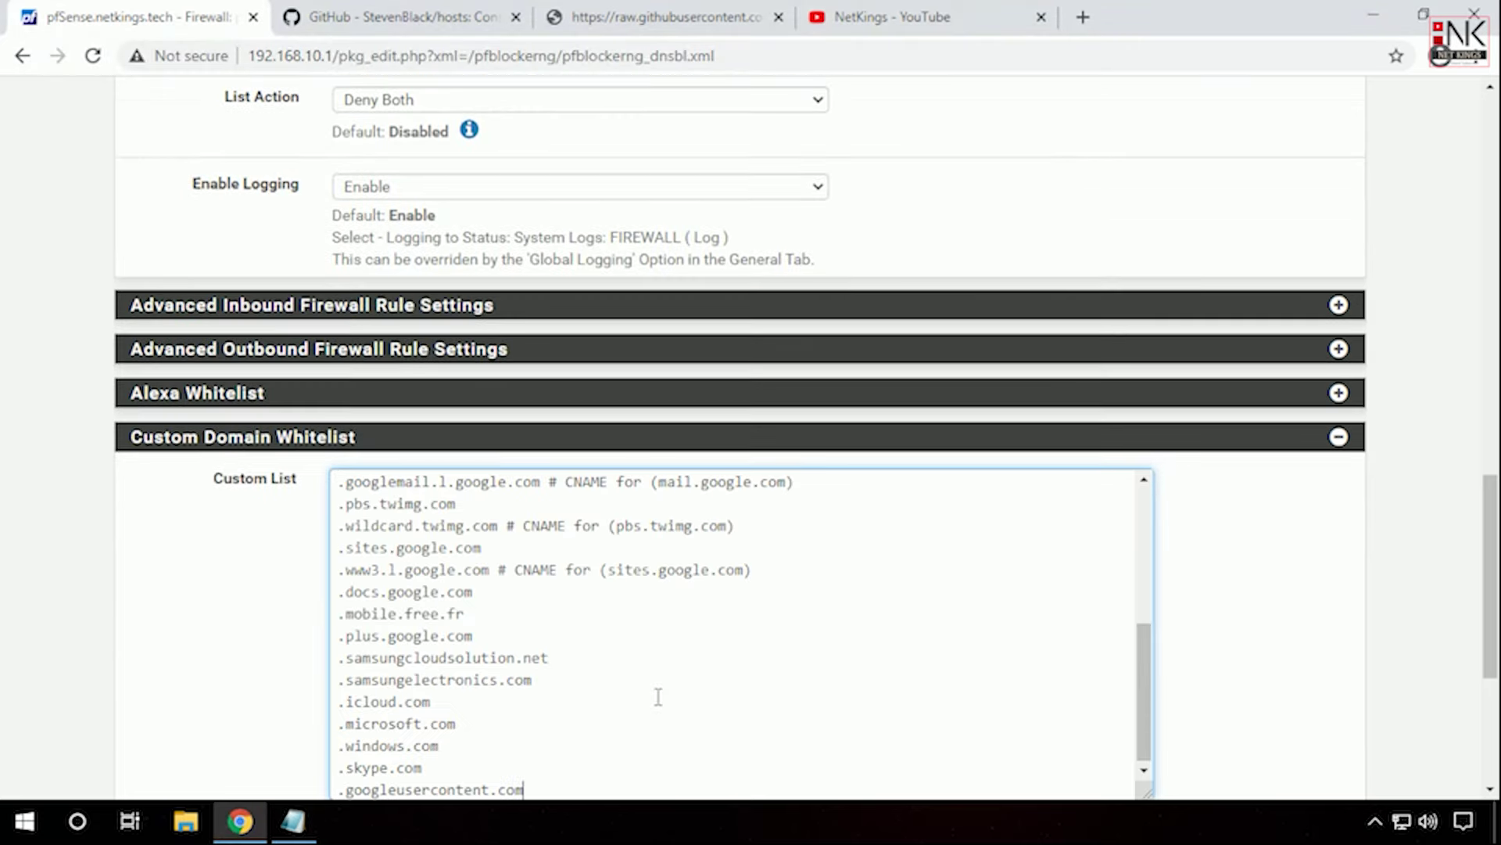
Step: Check the end of the pasted whitelist and save the DNSBL settings
{"action": "left_click_drag", "start_coordinate": [1490, 577], "coordinate": [1490, 662]}
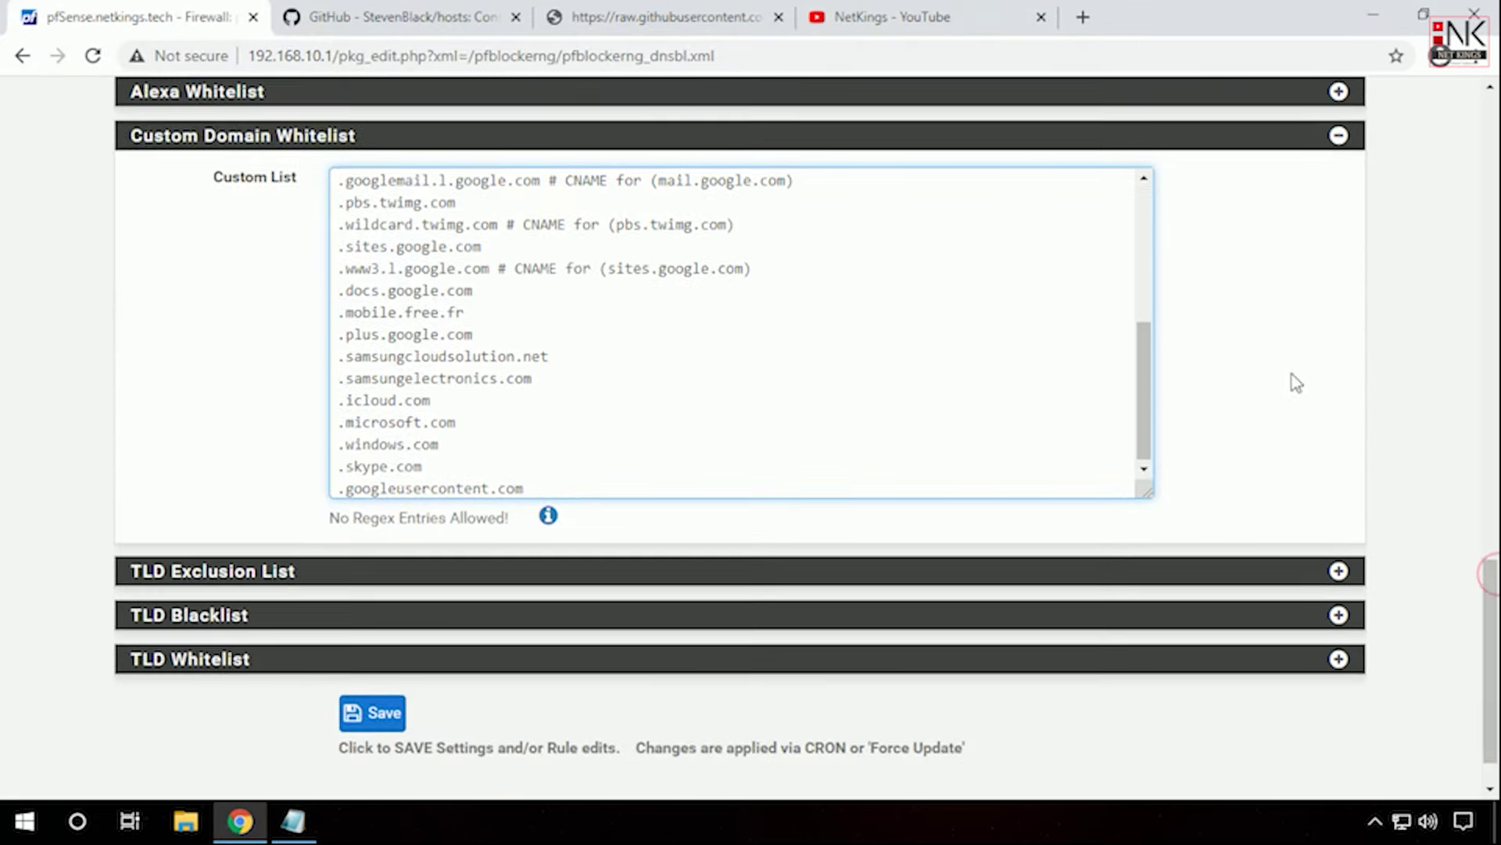
{"action": "mouse_move", "coordinate": [1143, 409]}
{"action": "left_mouse_down"}
{"action": "mouse_move", "coordinate": [1142, 239]}
{"action": "mouse_move", "coordinate": [1138, 434]}
{"action": "left_mouse_up"}
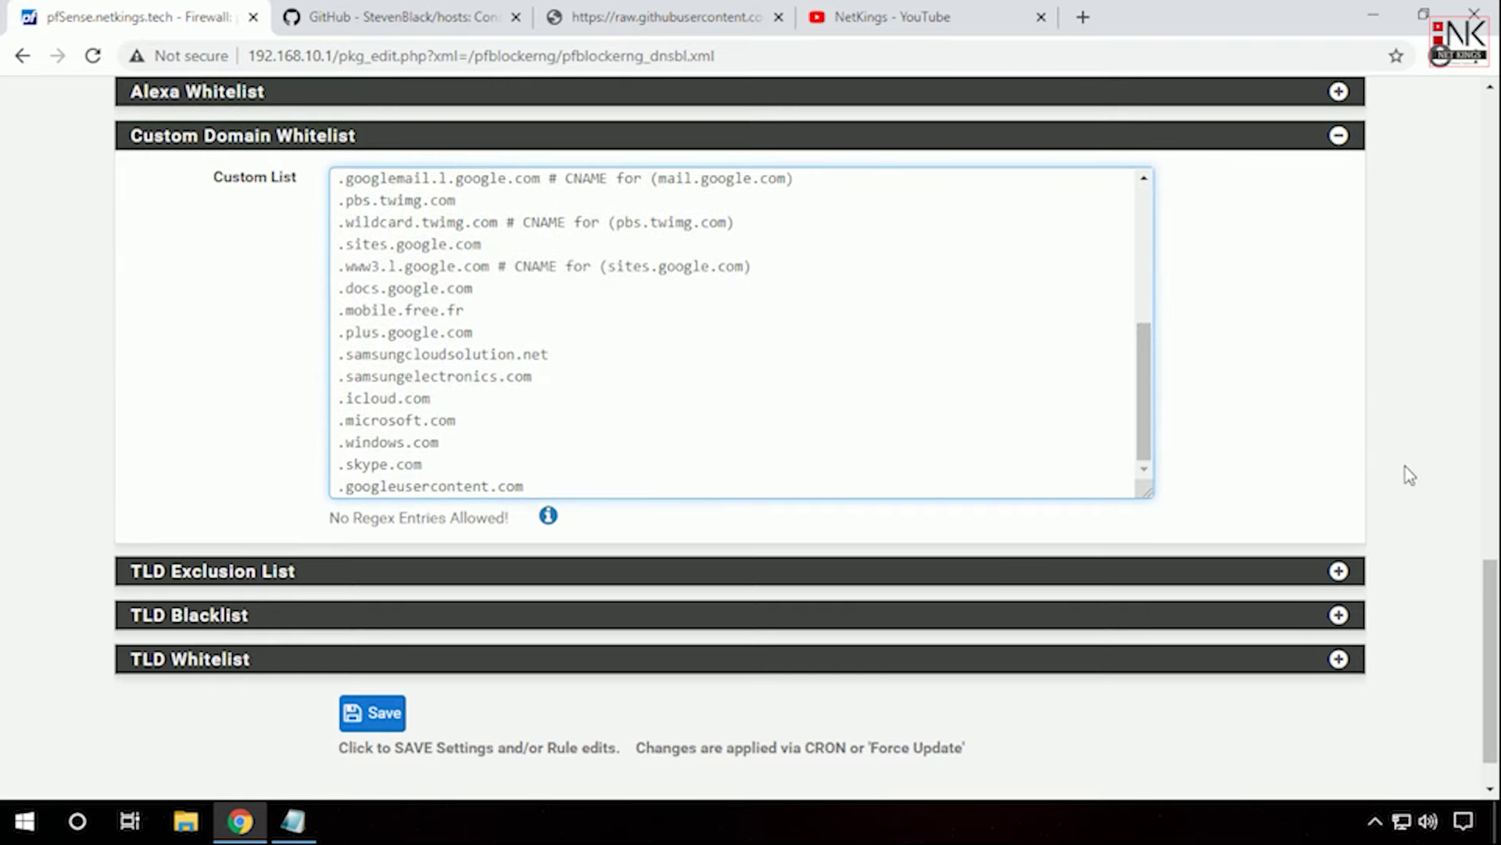
{"action": "left_click_drag", "start_coordinate": [1495, 665], "coordinate": [1470, 719]}
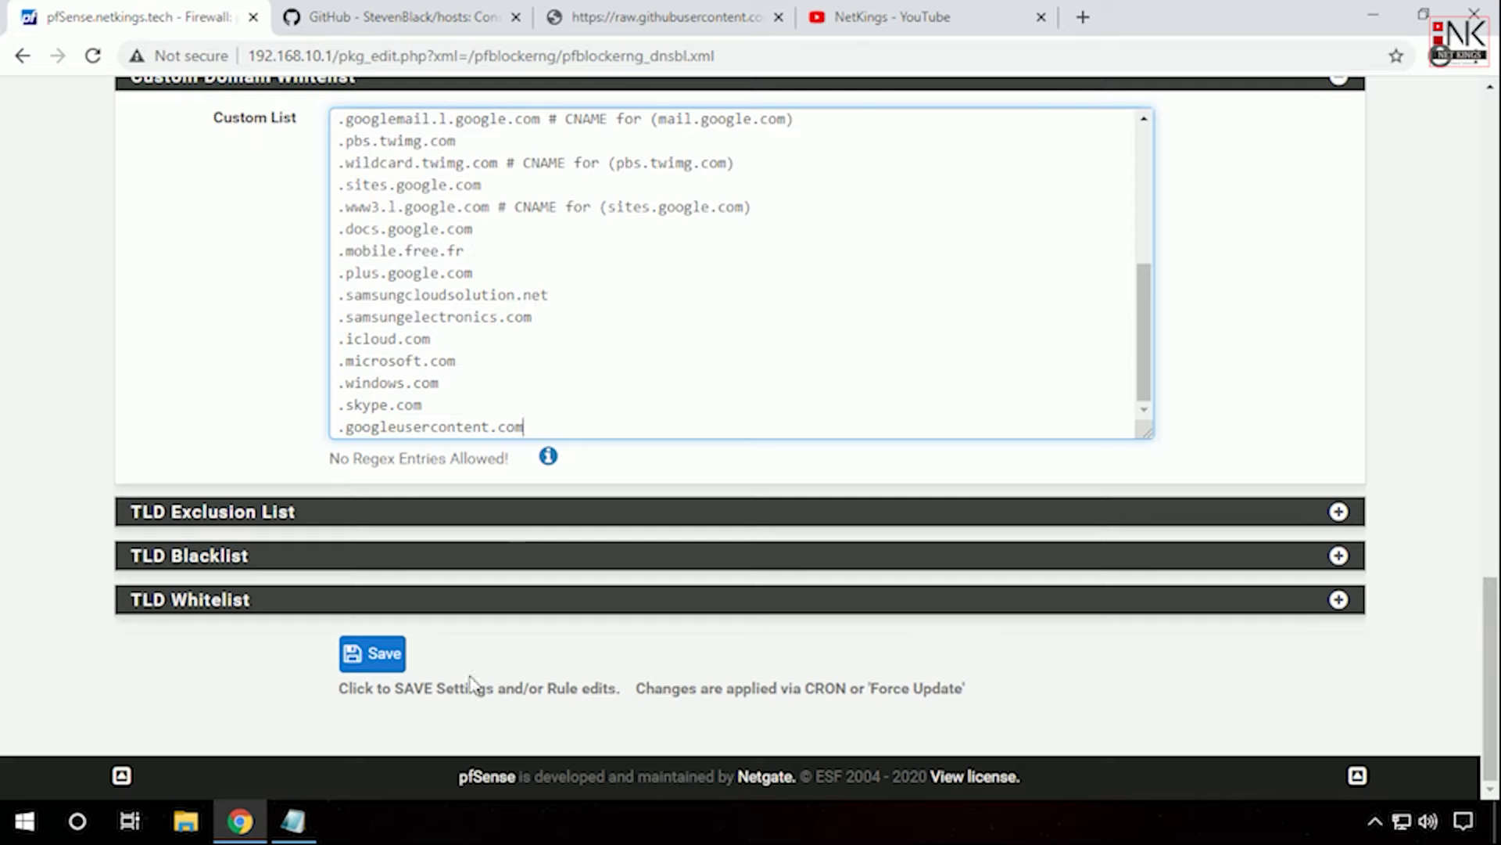
{"action": "left_click", "coordinate": [383, 655]}
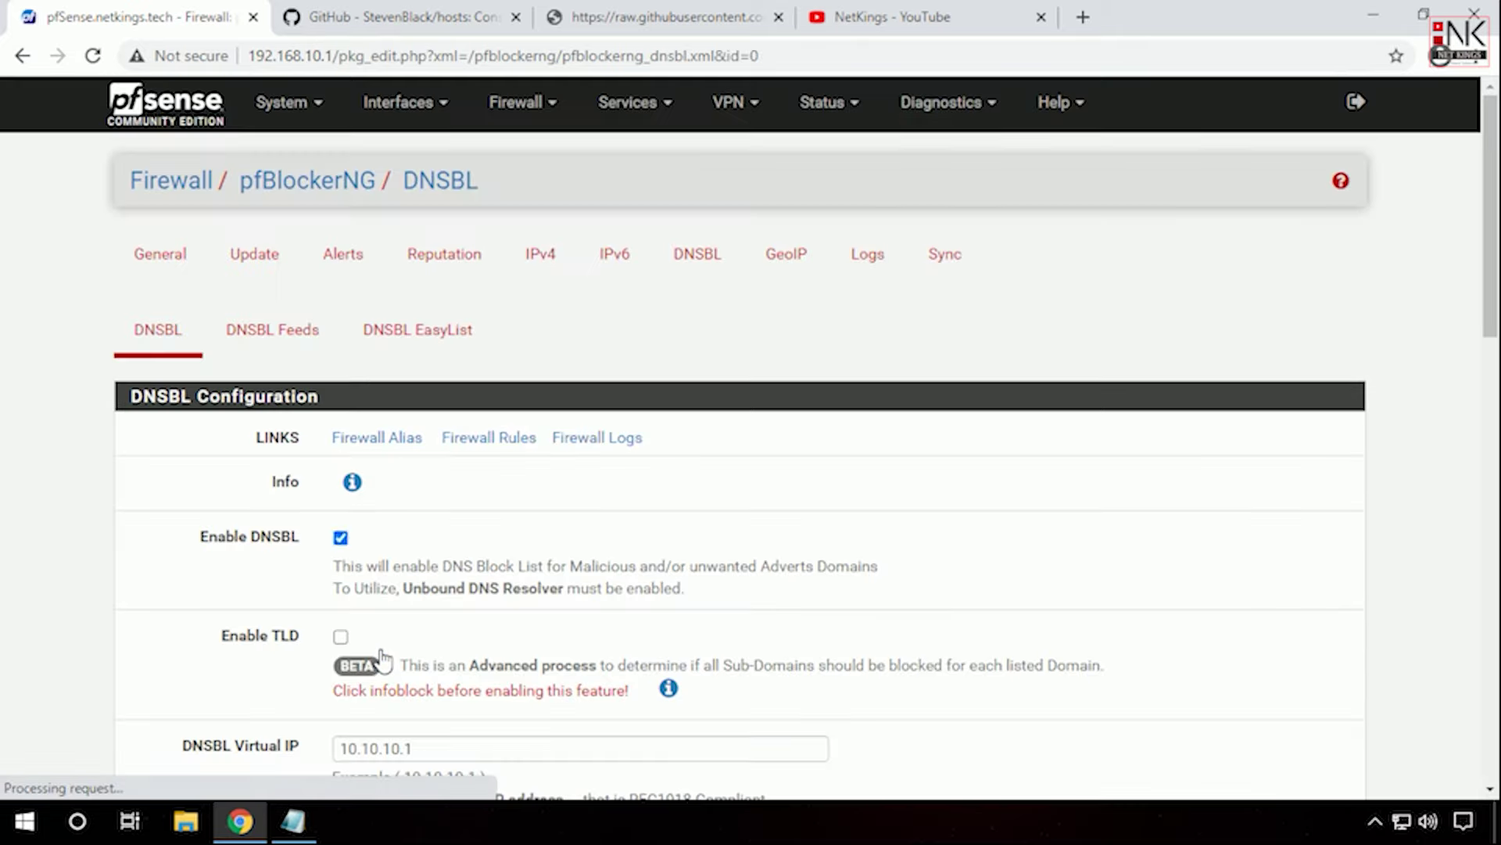
Step: Start a new DNS group in pfBlockerNG's DNSBL Feeds
{"action": "left_click", "coordinate": [276, 344]}
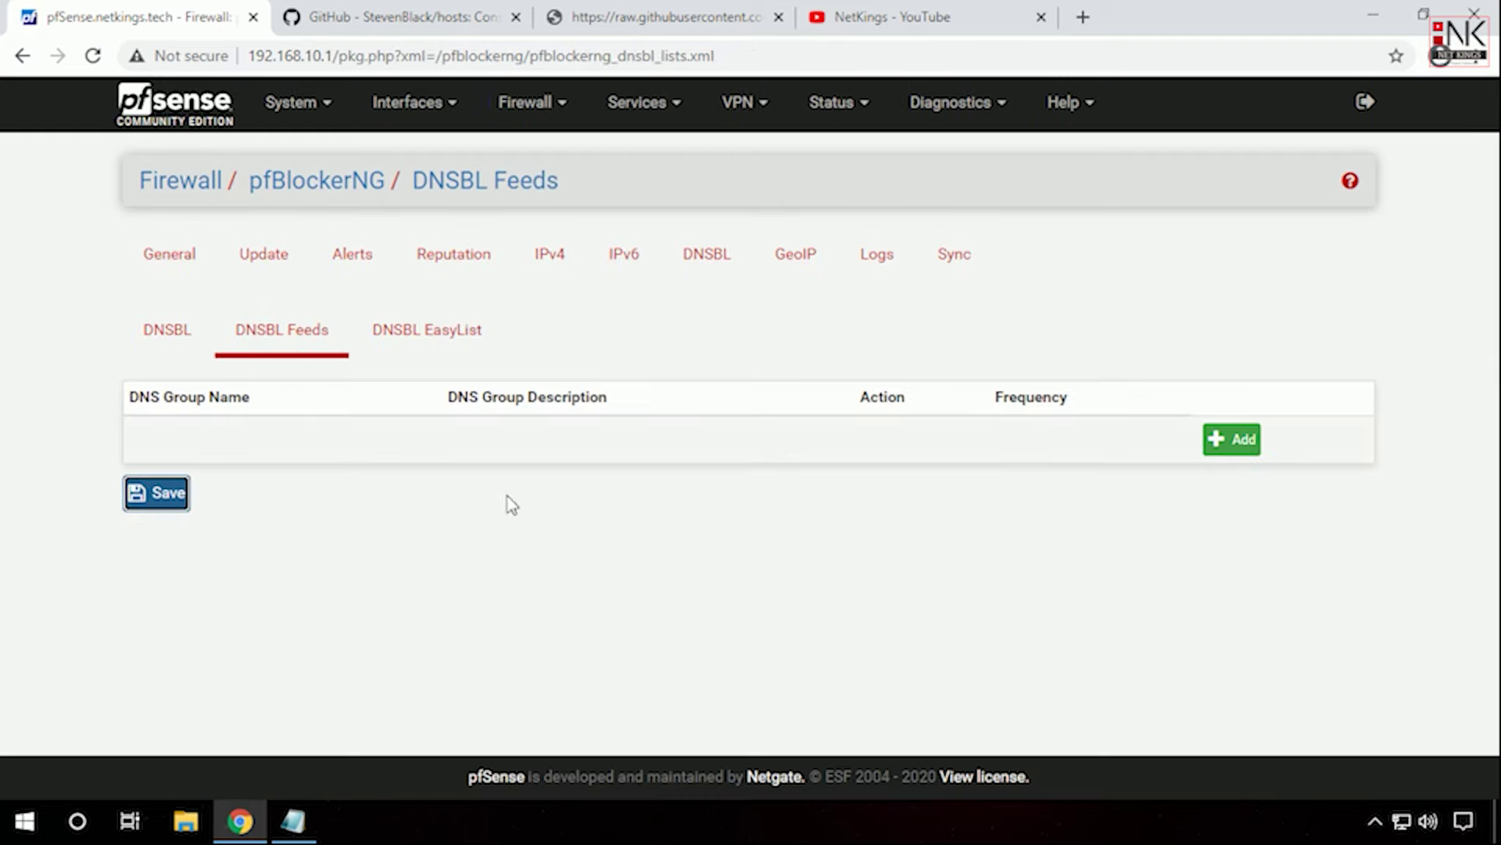
{"action": "left_click", "coordinate": [1236, 448]}
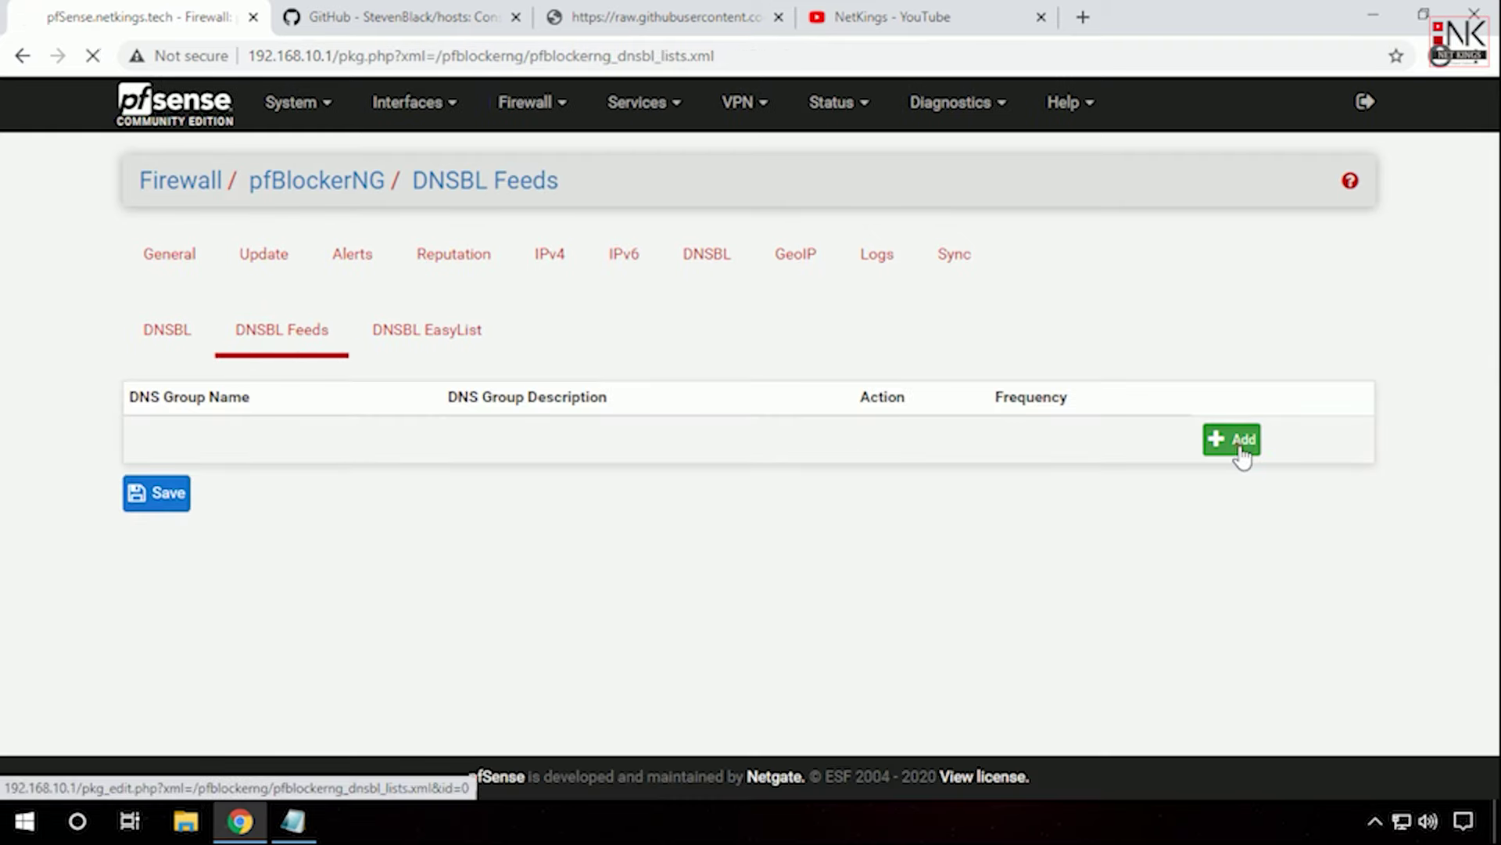
{"action": "left_click_drag", "start_coordinate": [1489, 250], "coordinate": [1490, 332]}
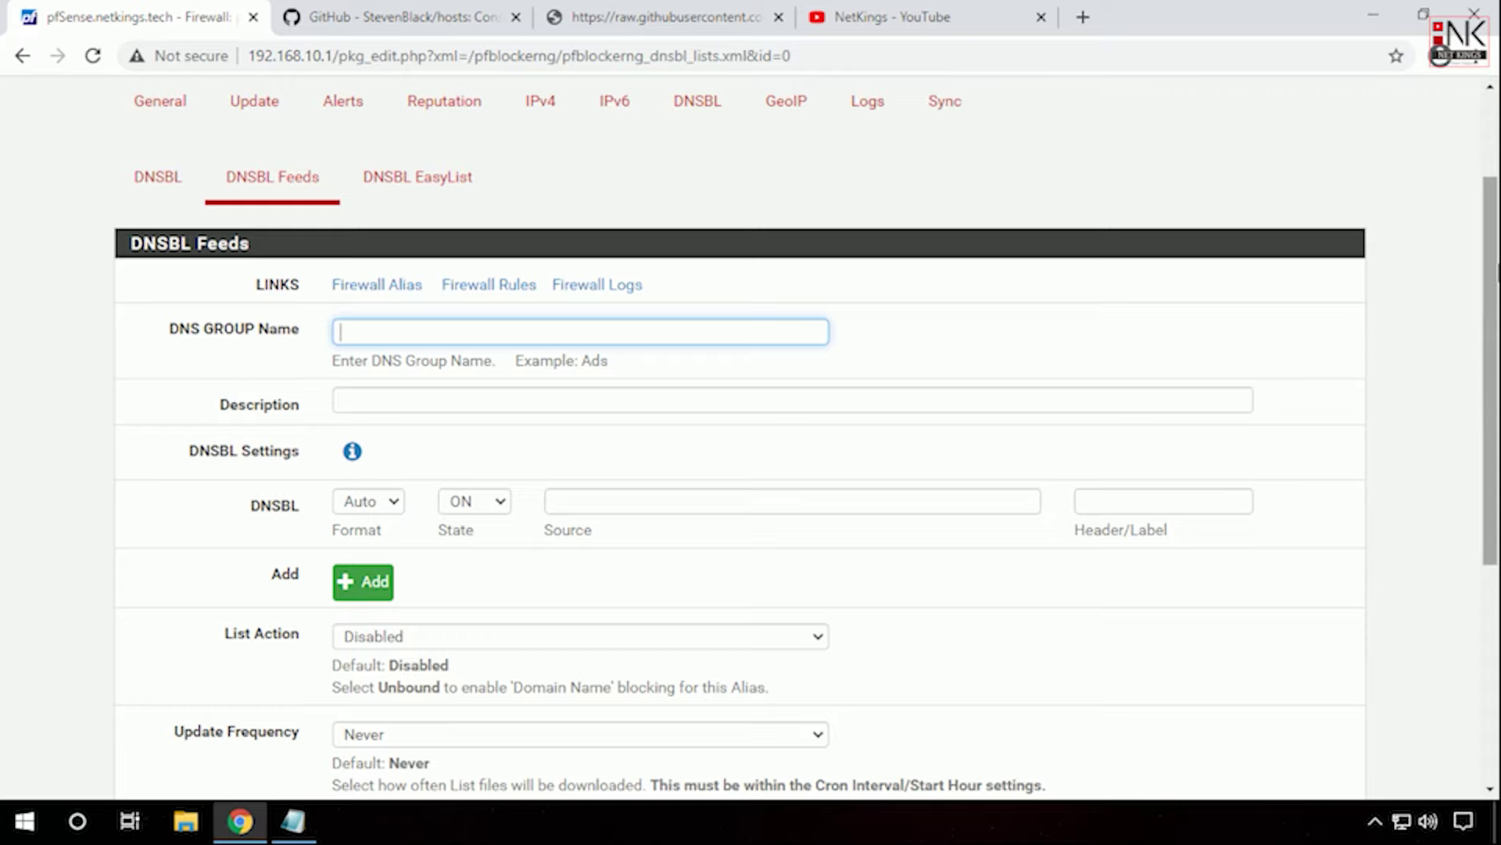
{"action": "left_click_drag", "start_coordinate": [1494, 270], "coordinate": [1492, 328]}
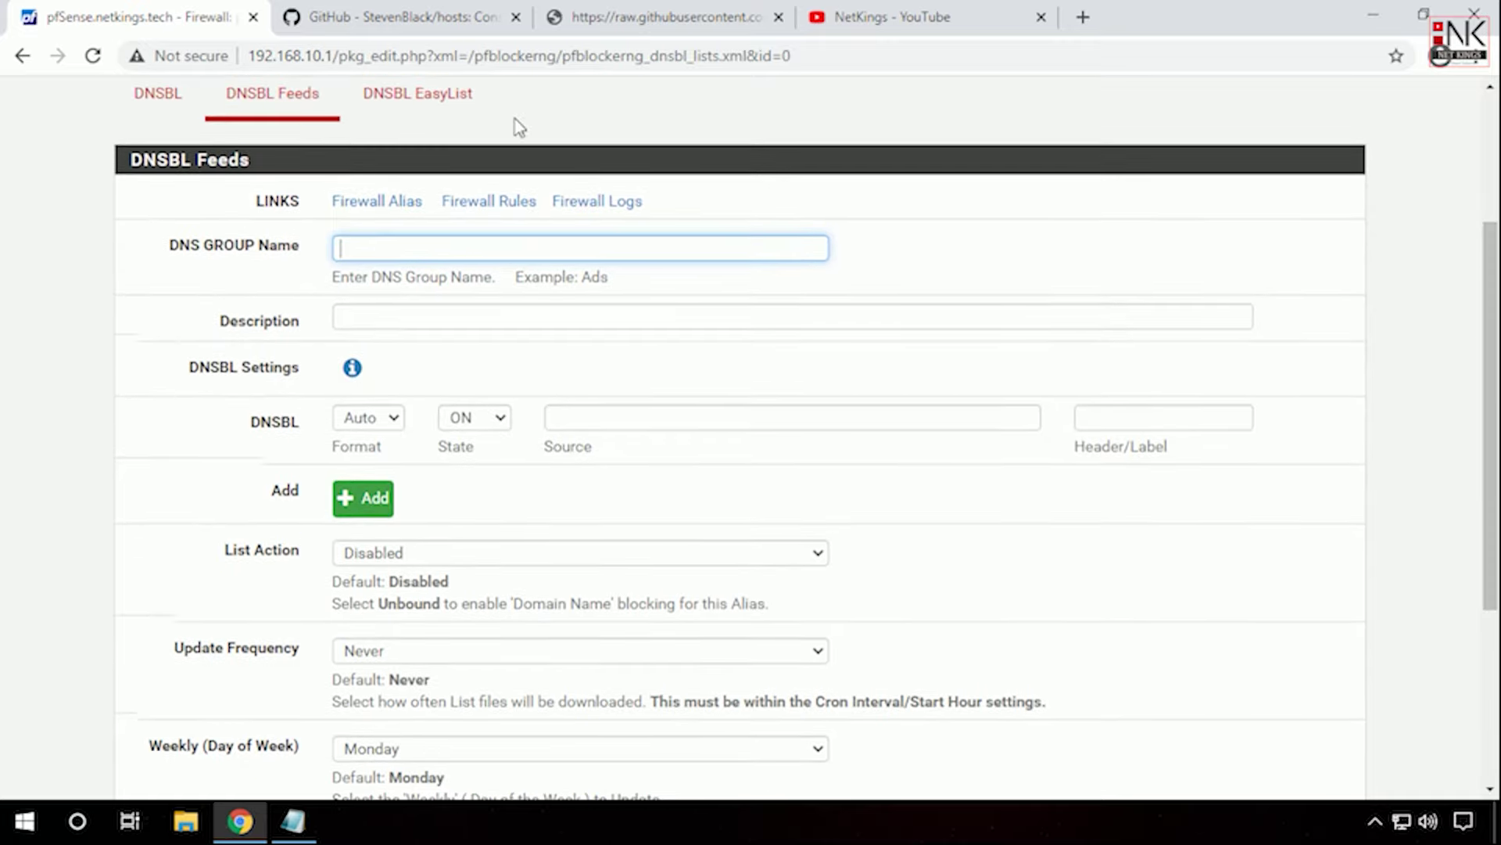
Step: Examine the table of unified host file recipes and raw hosts links in the GitHub hosts repository
{"action": "left_click", "coordinate": [402, 20]}
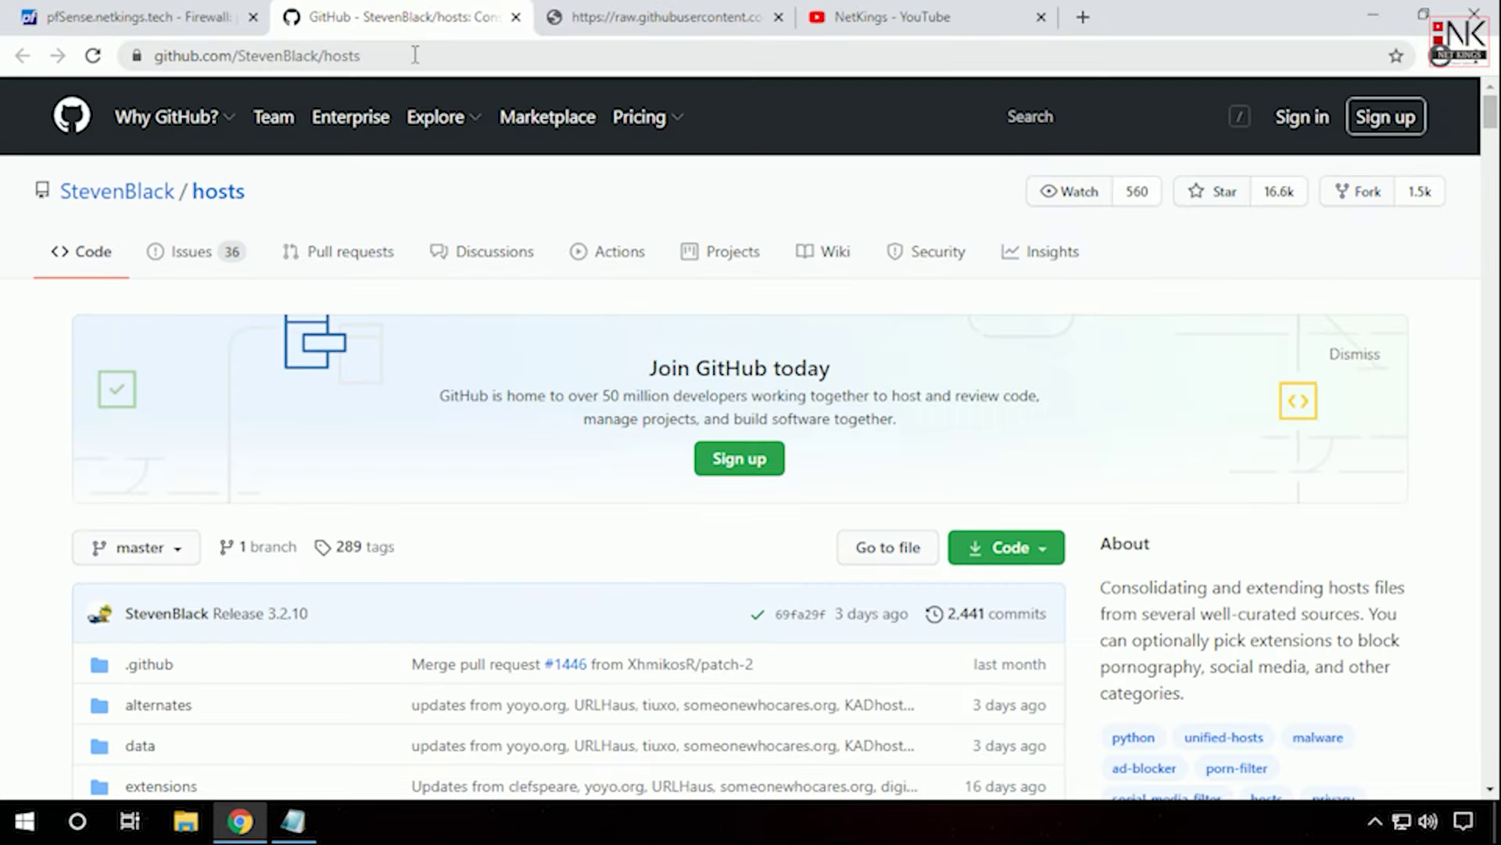
{"action": "left_click_drag", "start_coordinate": [1491, 127], "coordinate": [1493, 251]}
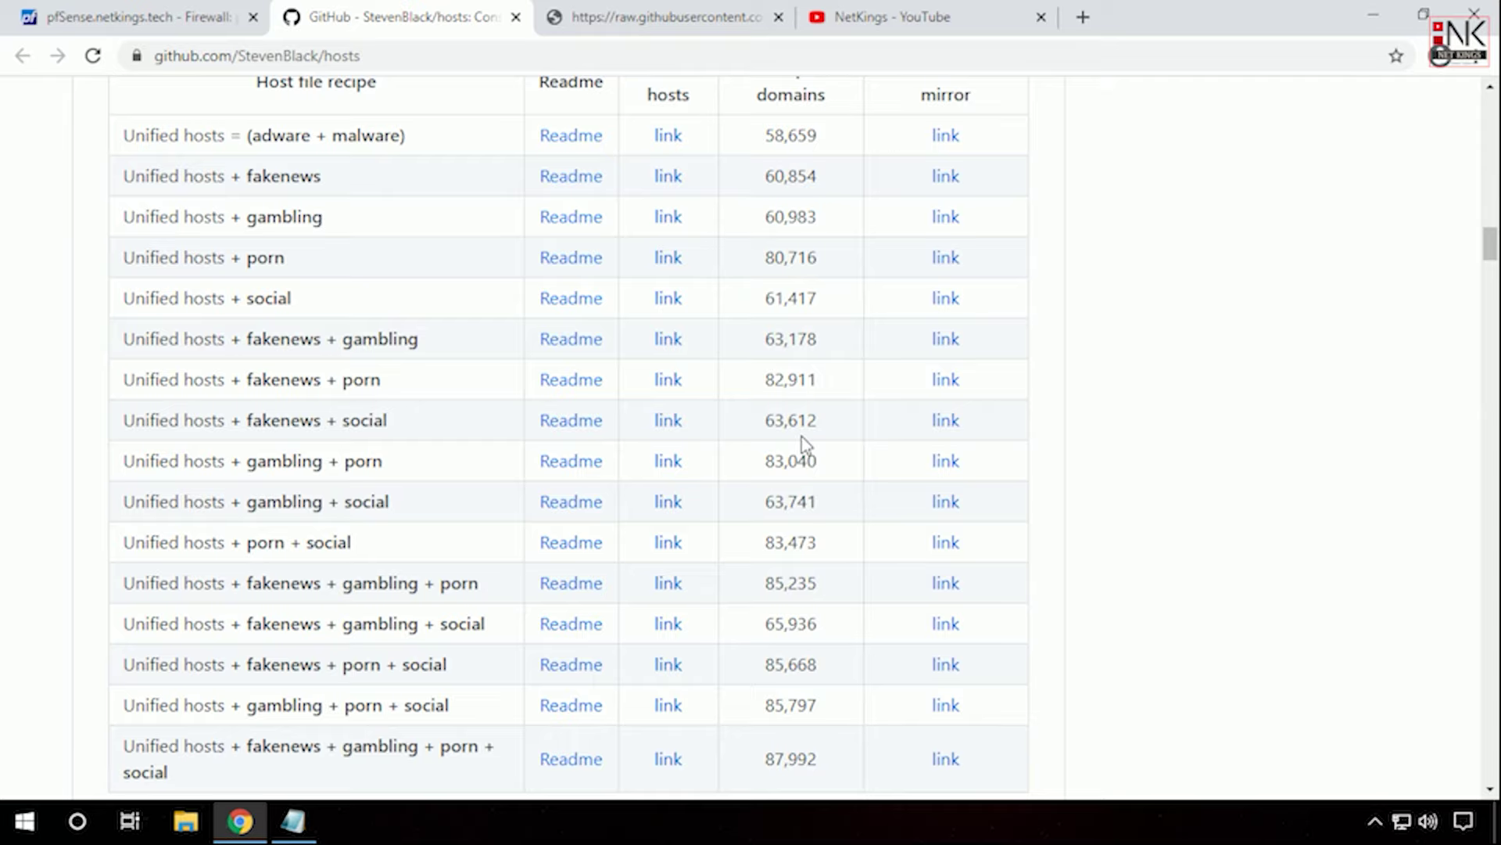
{"action": "left_click_drag", "start_coordinate": [1494, 258], "coordinate": [1490, 137]}
{"action": "left_click_drag", "start_coordinate": [1489, 116], "coordinate": [1491, 255]}
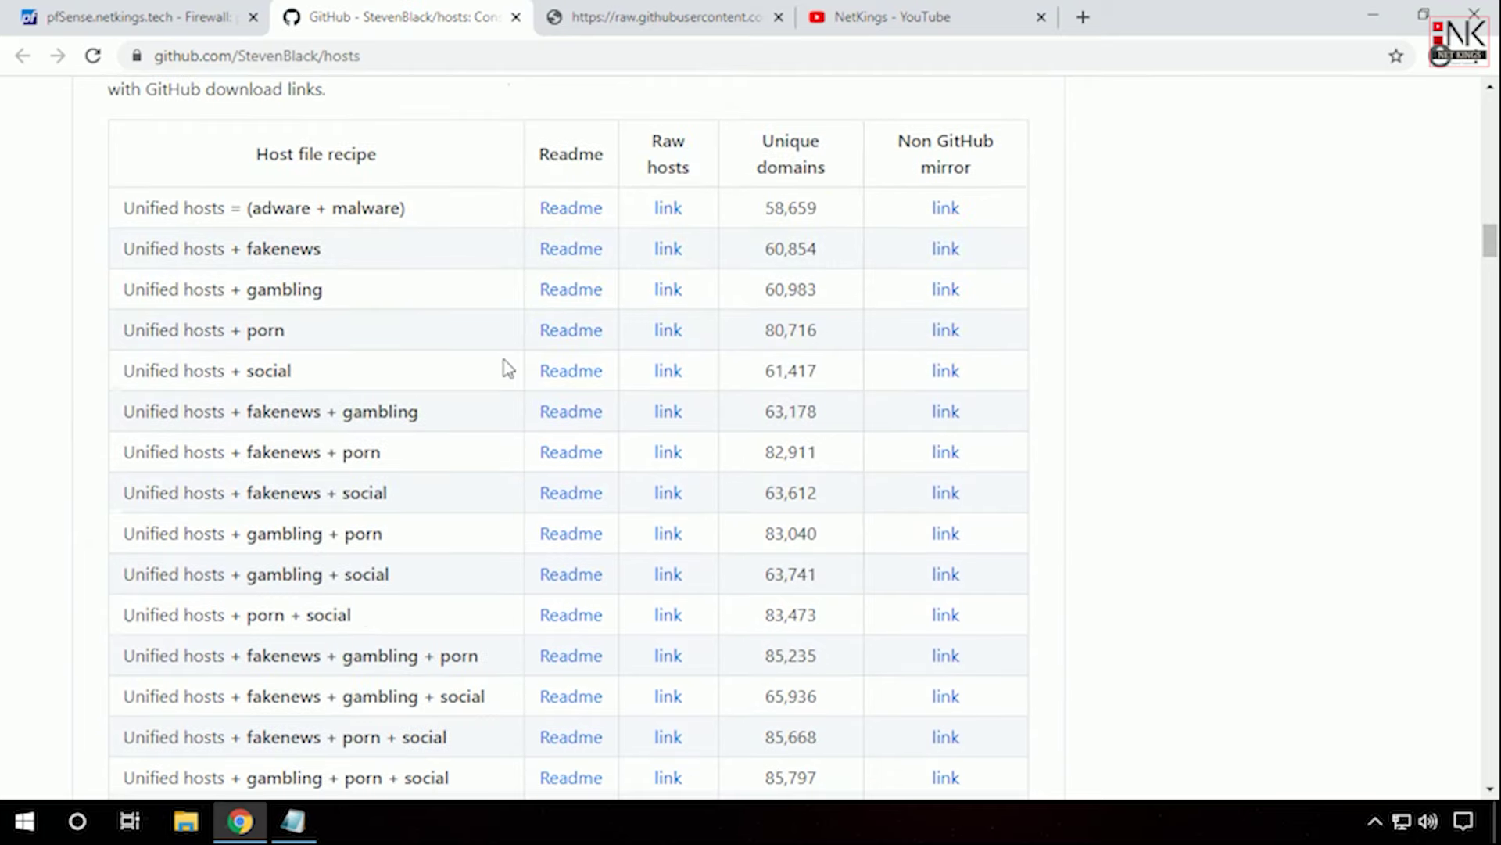
Step: Back in the pfSense DNSBL feed form, name the DNS group "Social" and describe it as "Social Media Blocked"
{"action": "left_click", "coordinate": [104, 8]}
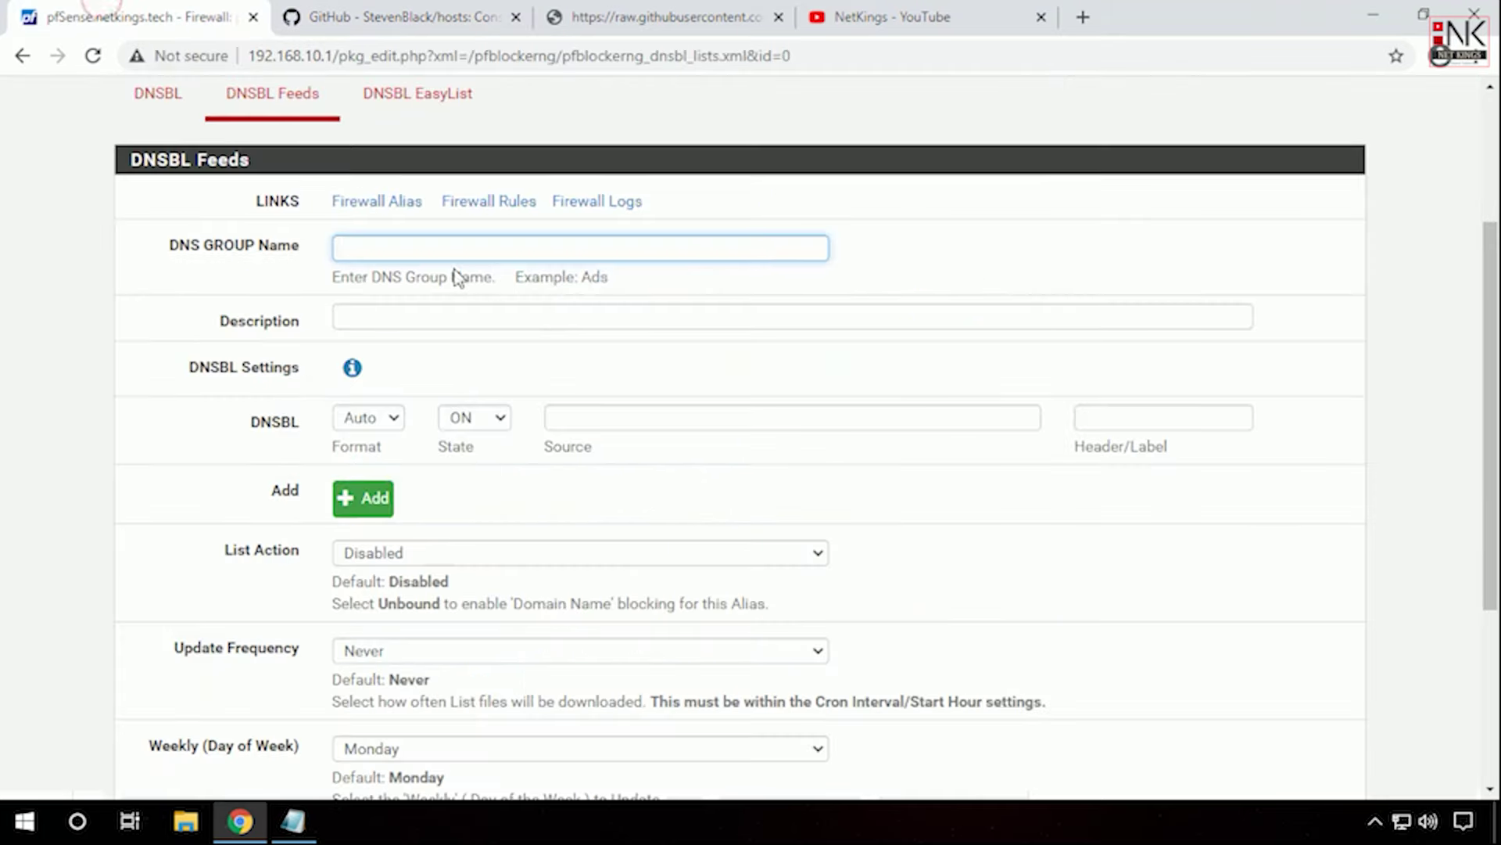
{"action": "type", "text": "So"}
{"action": "key", "text": "Down"}
{"action": "key", "text": "Return"}
{"action": "key", "text": "Tab"}
{"action": "type", "text": "Social"}
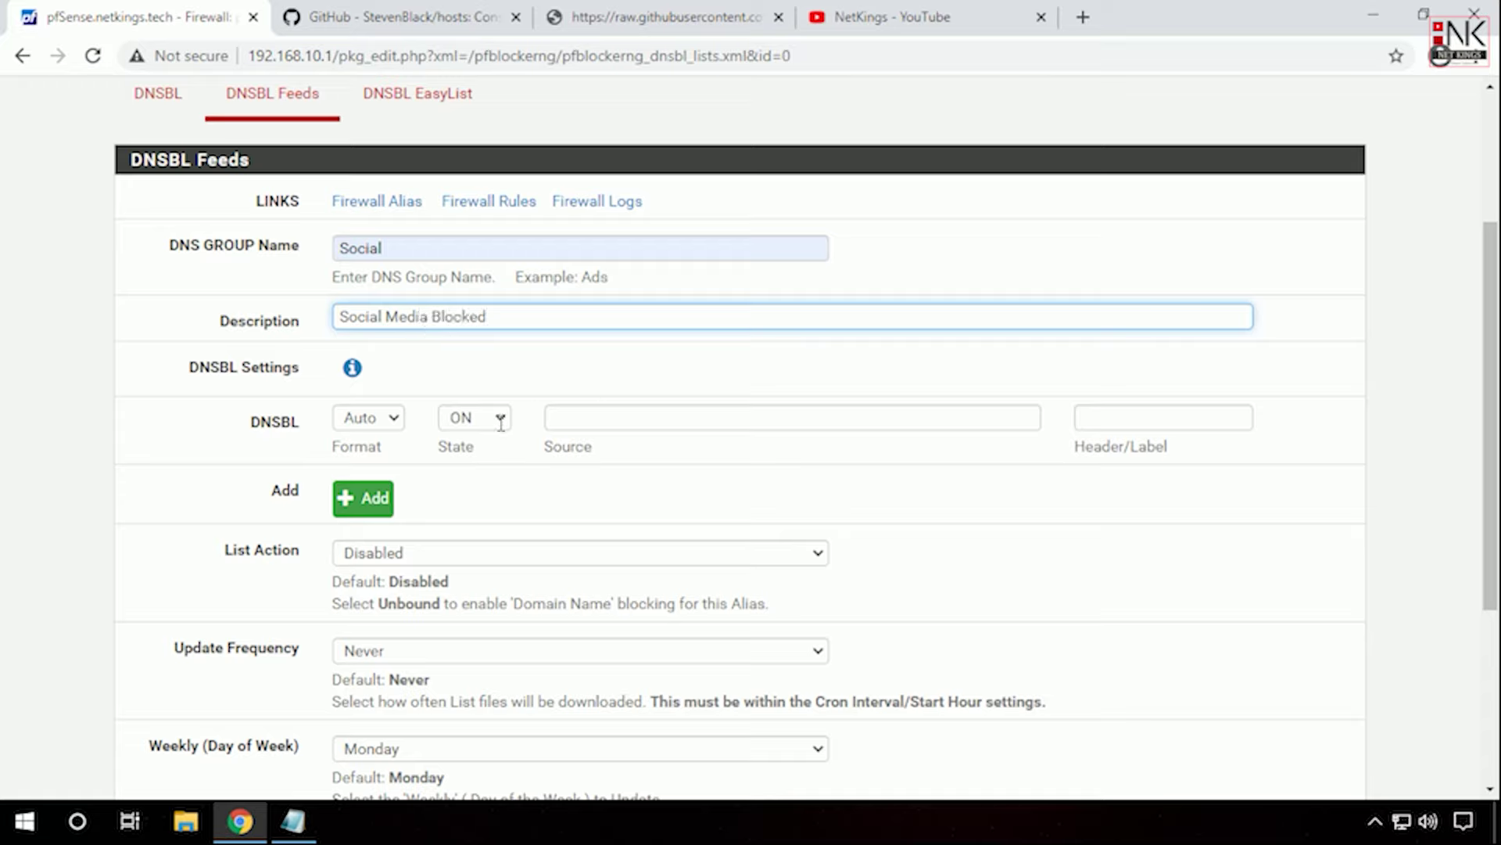
Step: Copy the raw hosts link of the "Unified hosts + social" recipe from GitHub into the DNSBL source and label it "Social"
{"action": "left_click", "coordinate": [606, 421]}
{"action": "left_click", "coordinate": [433, 17]}
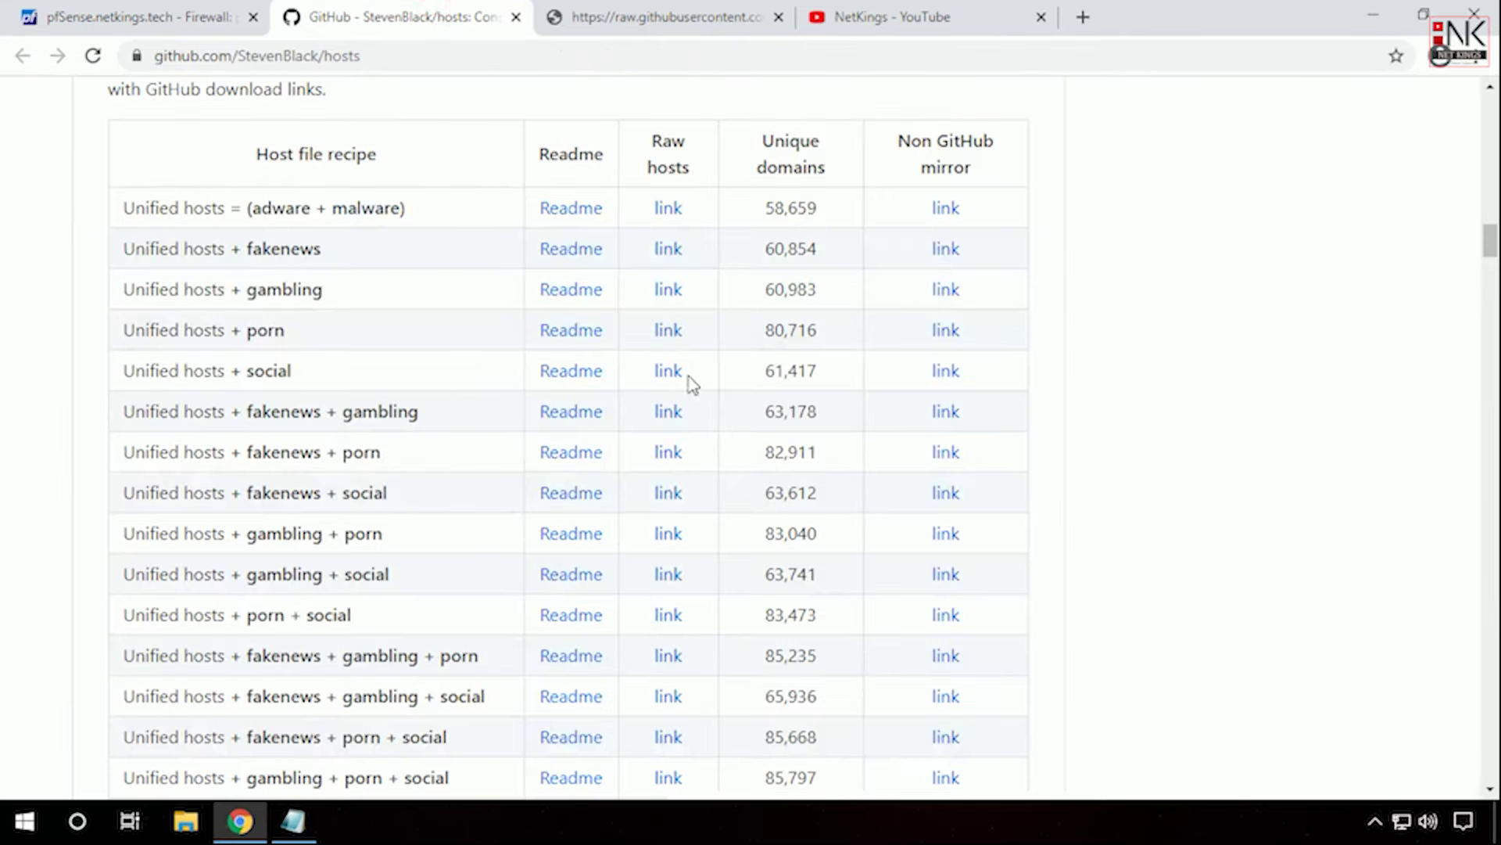
{"action": "right_click", "coordinate": [667, 381]}
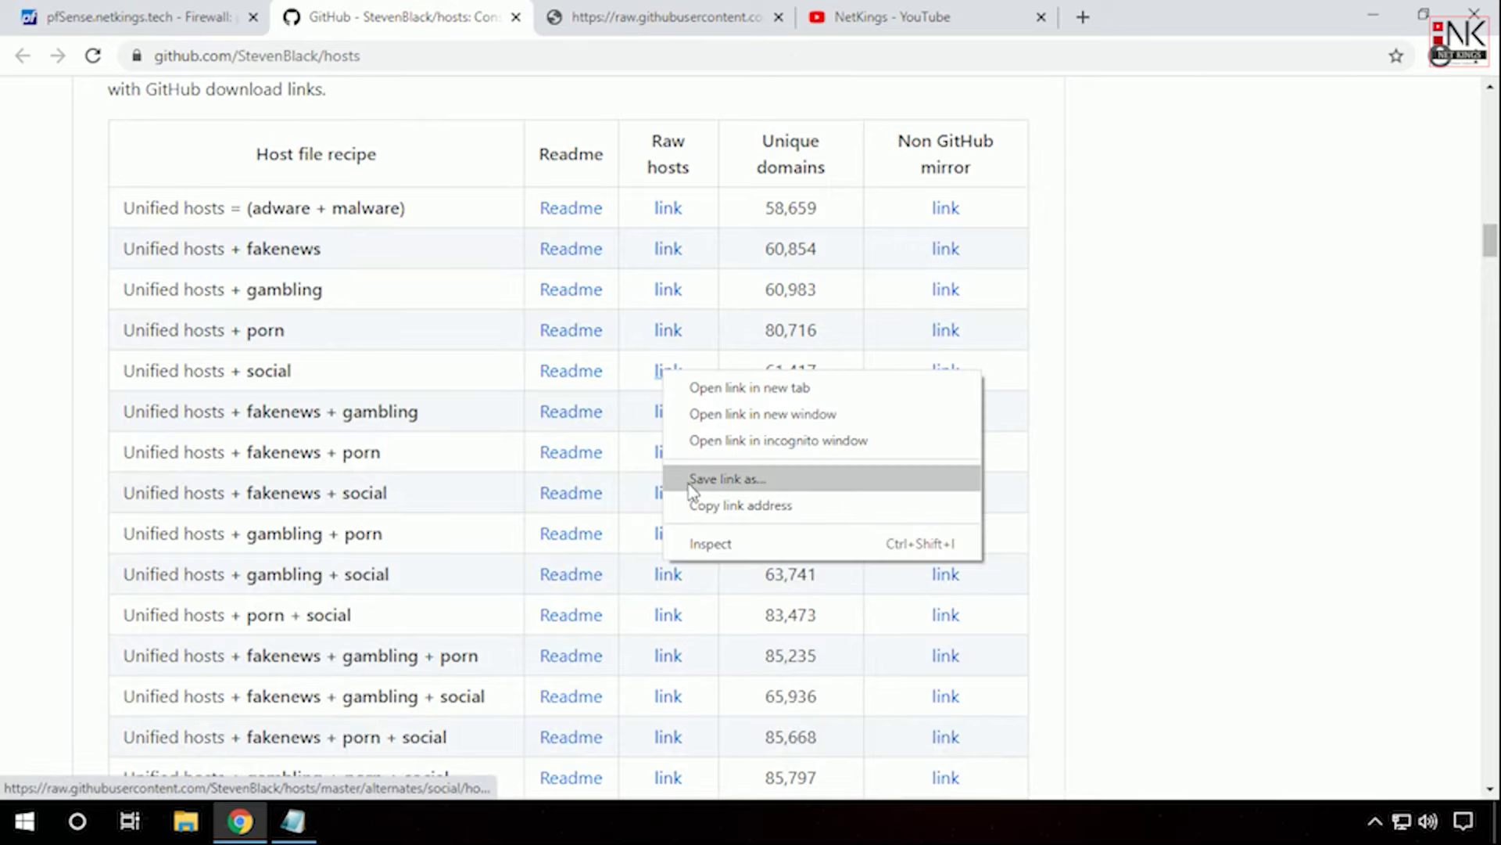
{"action": "left_click", "coordinate": [741, 505]}
{"action": "left_click", "coordinate": [137, 17]}
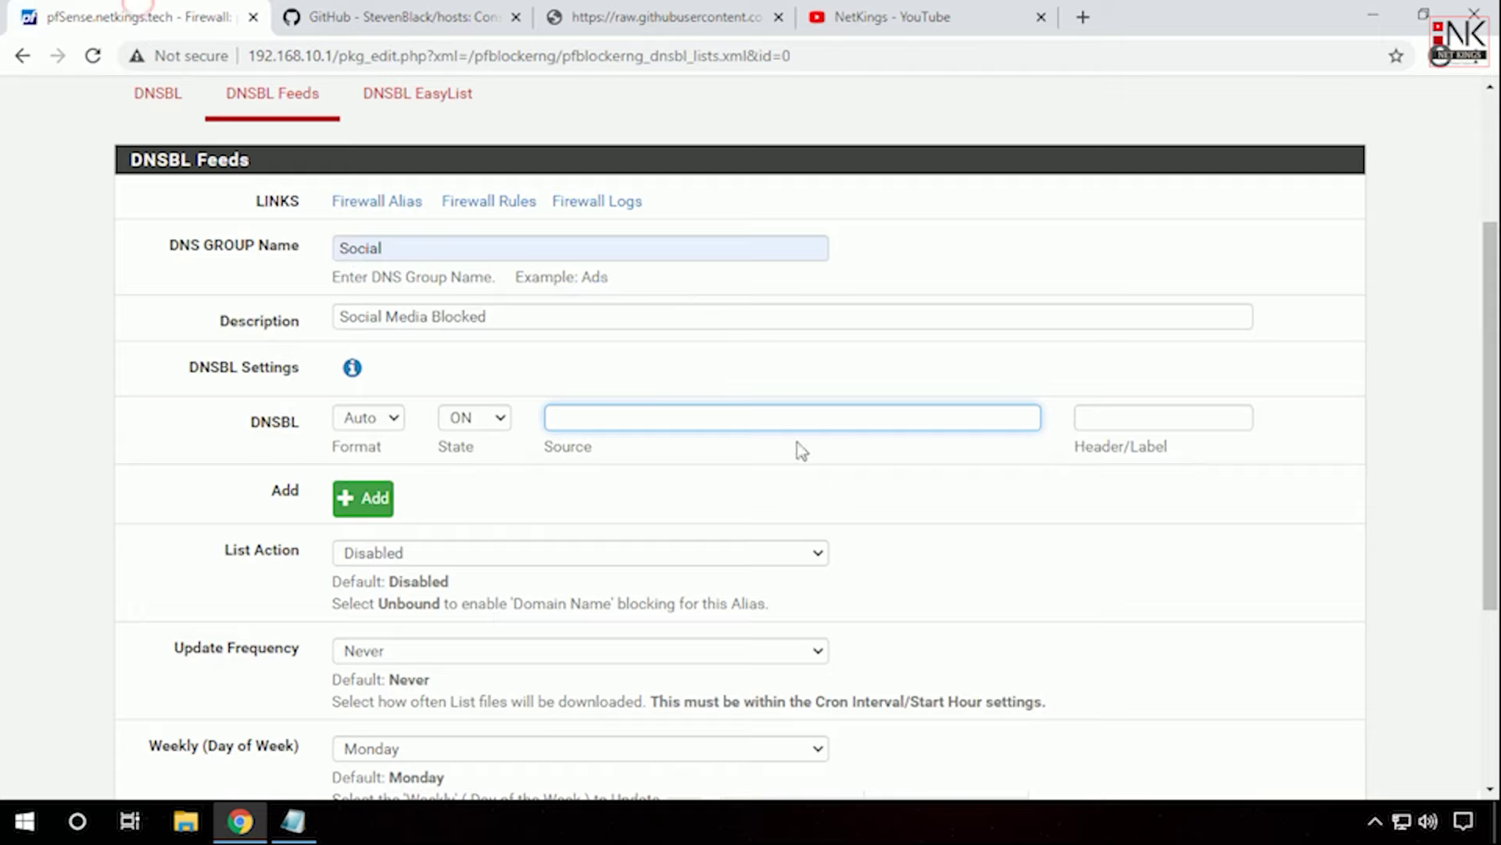
{"action": "key", "text": "ctrl+v"}
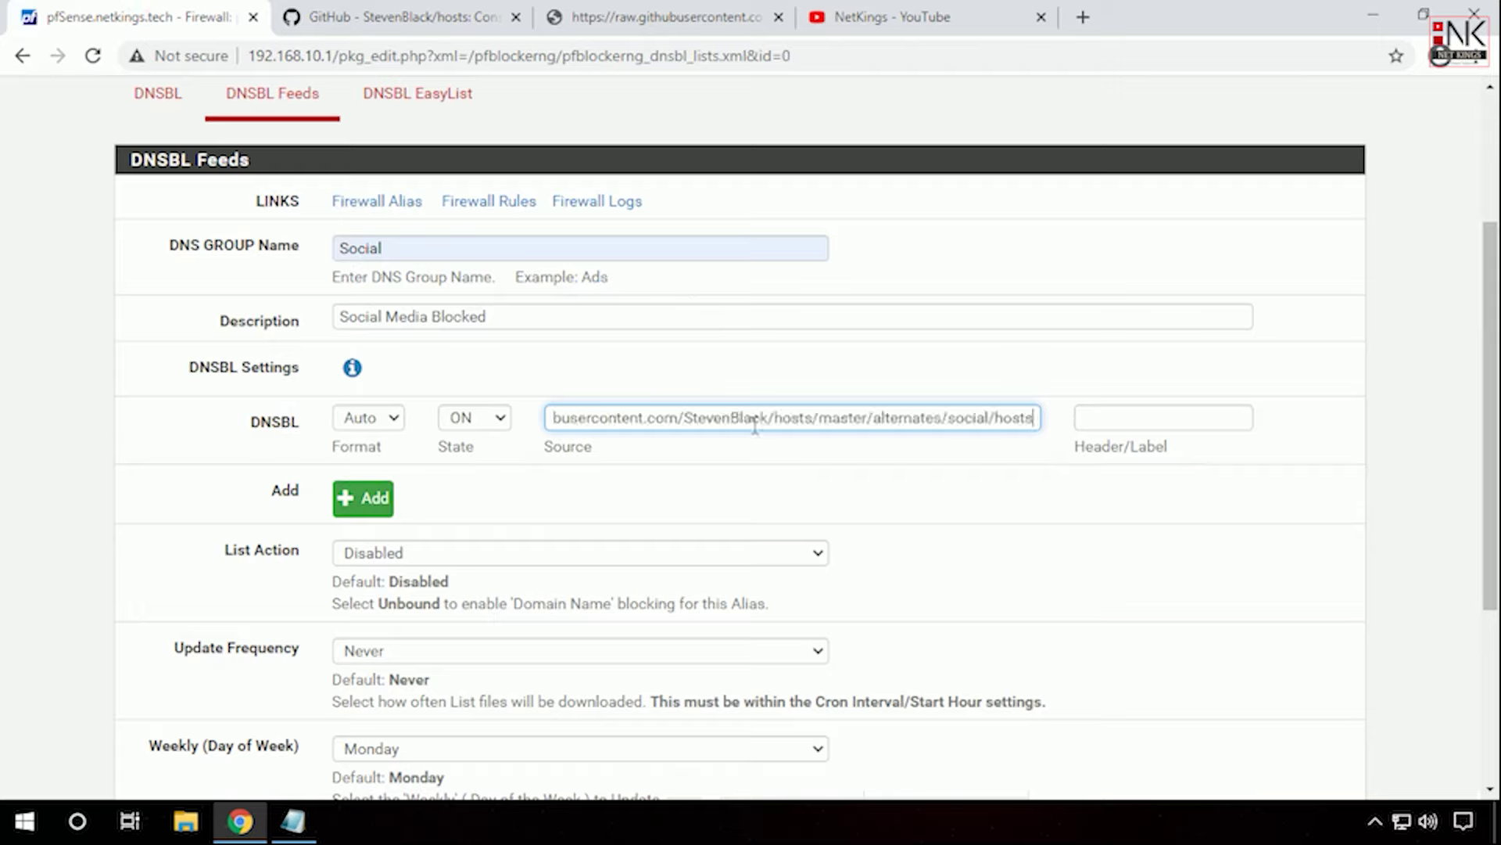
{"action": "left_click", "coordinate": [1107, 419]}
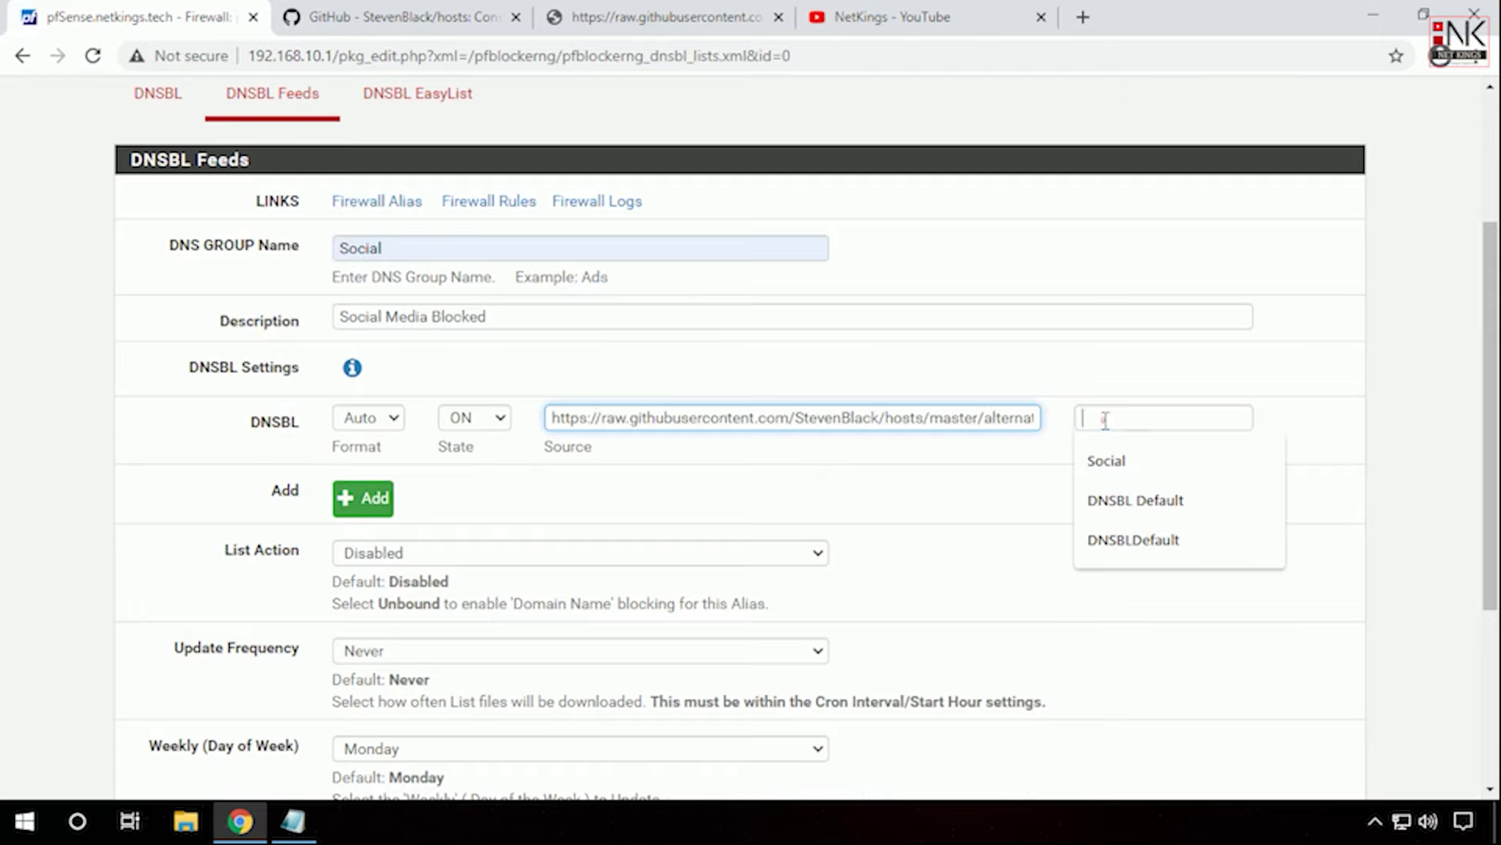
{"action": "left_click", "coordinate": [1105, 460]}
{"action": "scroll", "coordinate": [1099, 446], "scroll_direction": "down", "scroll_amount": 2}
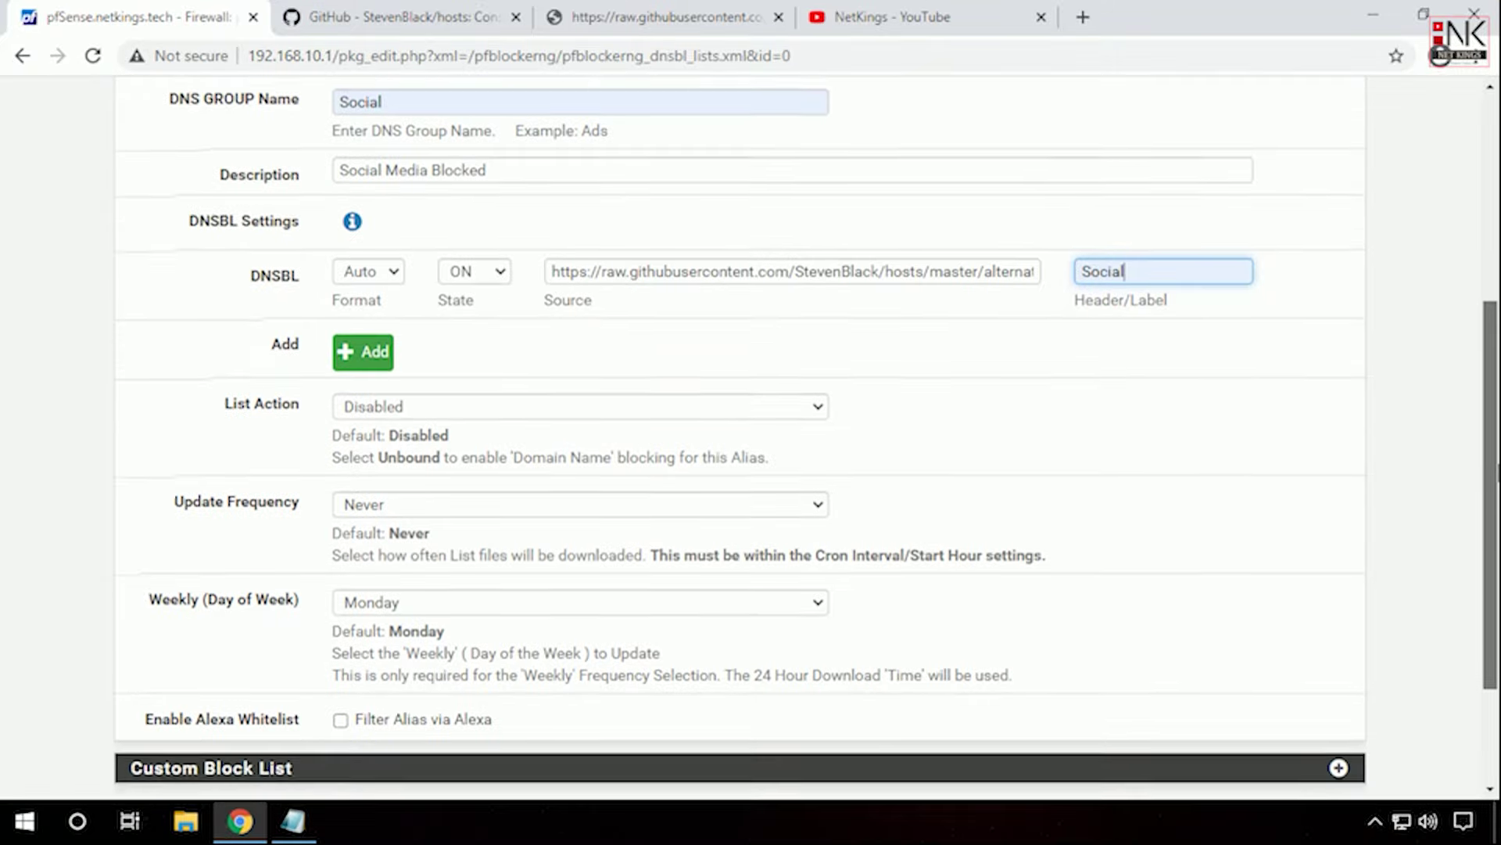
{"action": "left_click_drag", "start_coordinate": [1498, 464], "coordinate": [1498, 473]}
{"action": "left_click", "coordinate": [369, 343]}
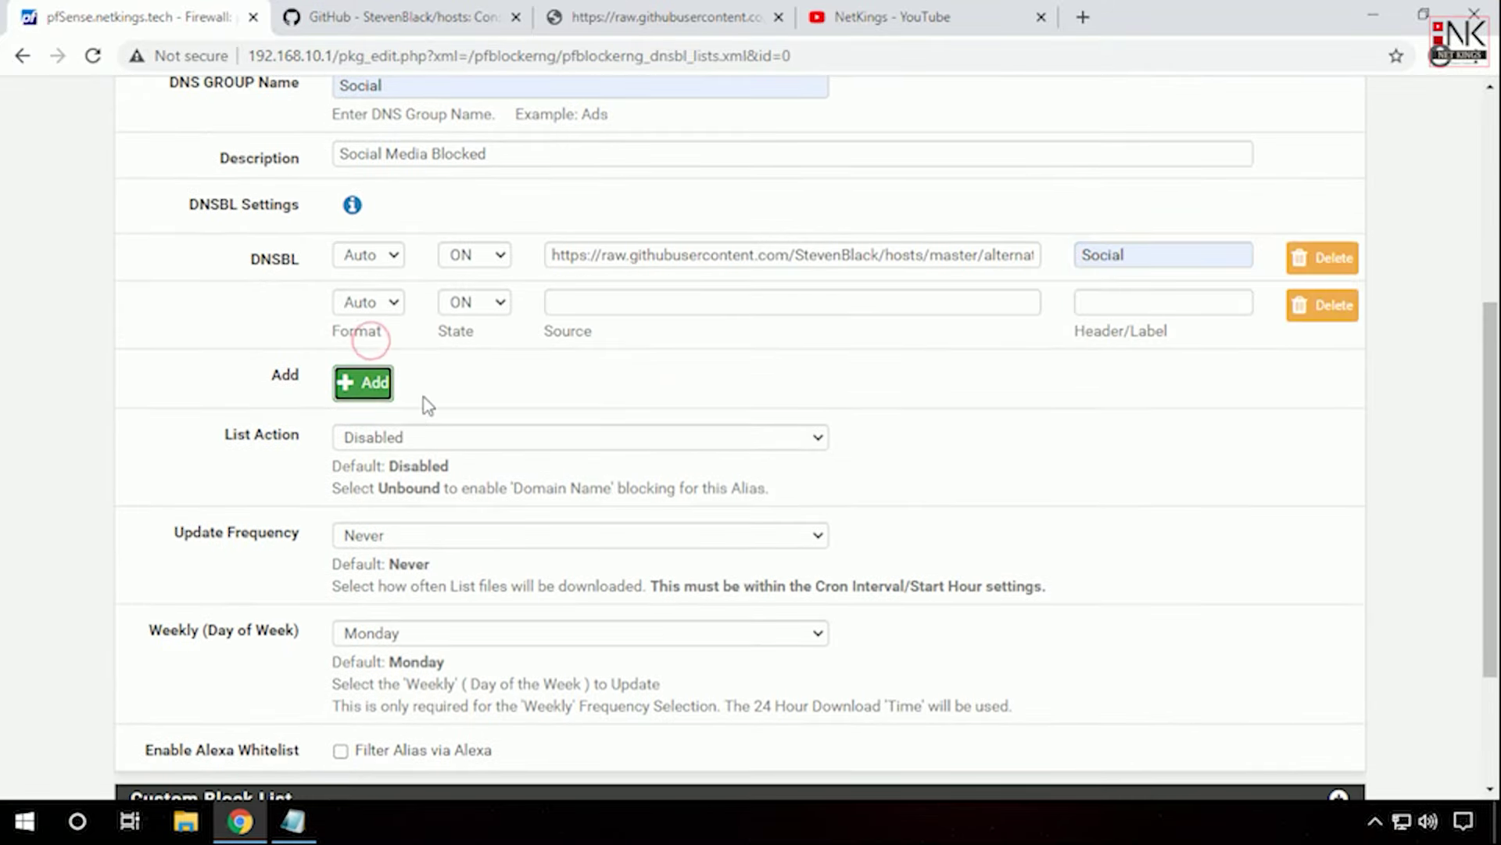
{"action": "left_click", "coordinate": [371, 385]}
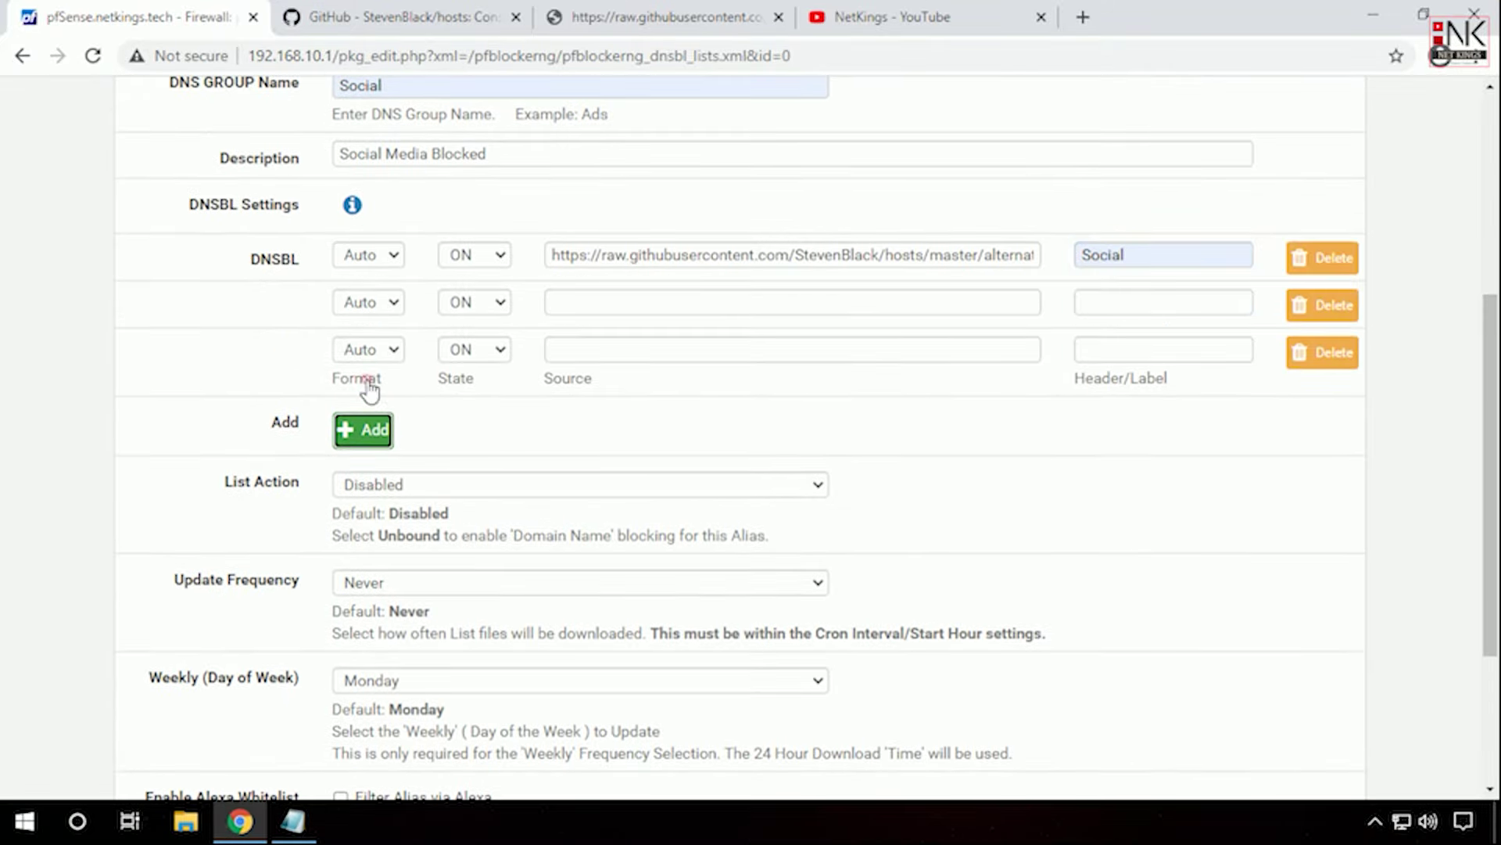
{"action": "left_click", "coordinate": [1317, 353]}
{"action": "left_click", "coordinate": [1320, 306]}
Step: Set the Social group's update frequency to "Once a day" and its list action to "Unbound"
{"action": "left_click_drag", "start_coordinate": [1491, 352], "coordinate": [1499, 398]}
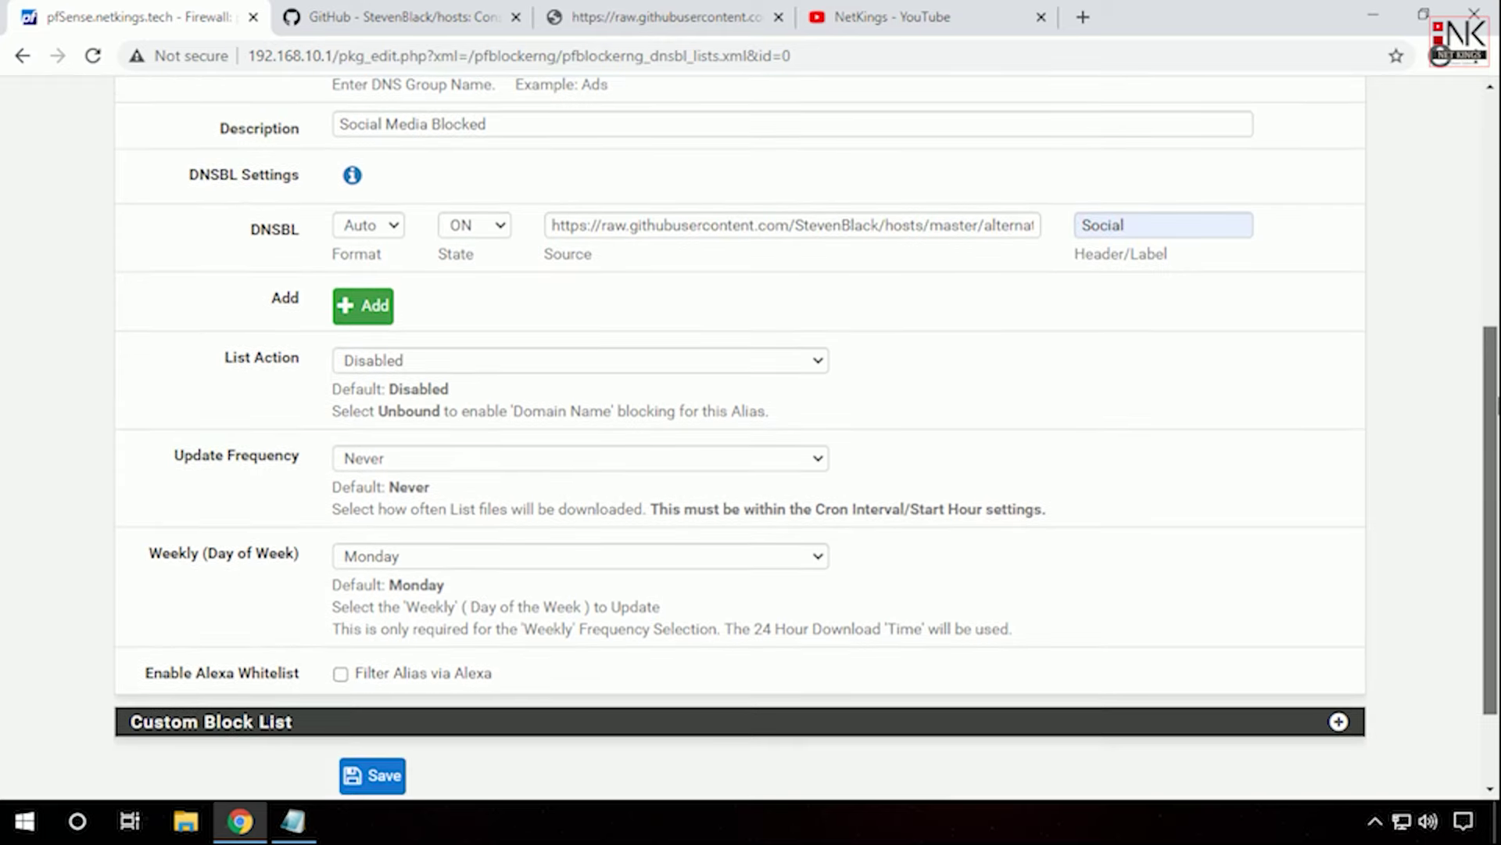
{"action": "left_click", "coordinate": [383, 463]}
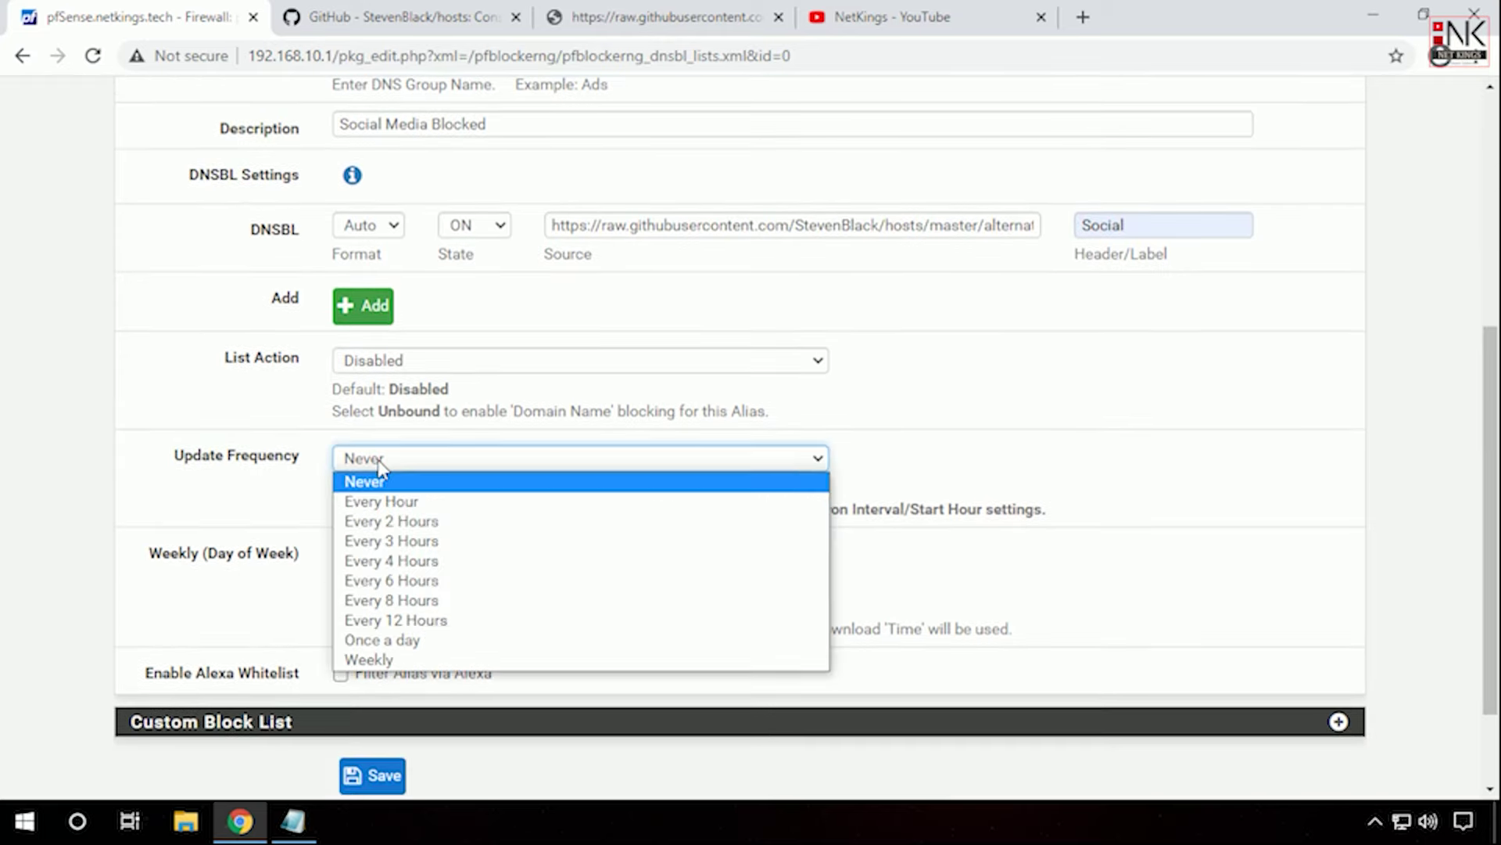
{"action": "left_click", "coordinate": [373, 641]}
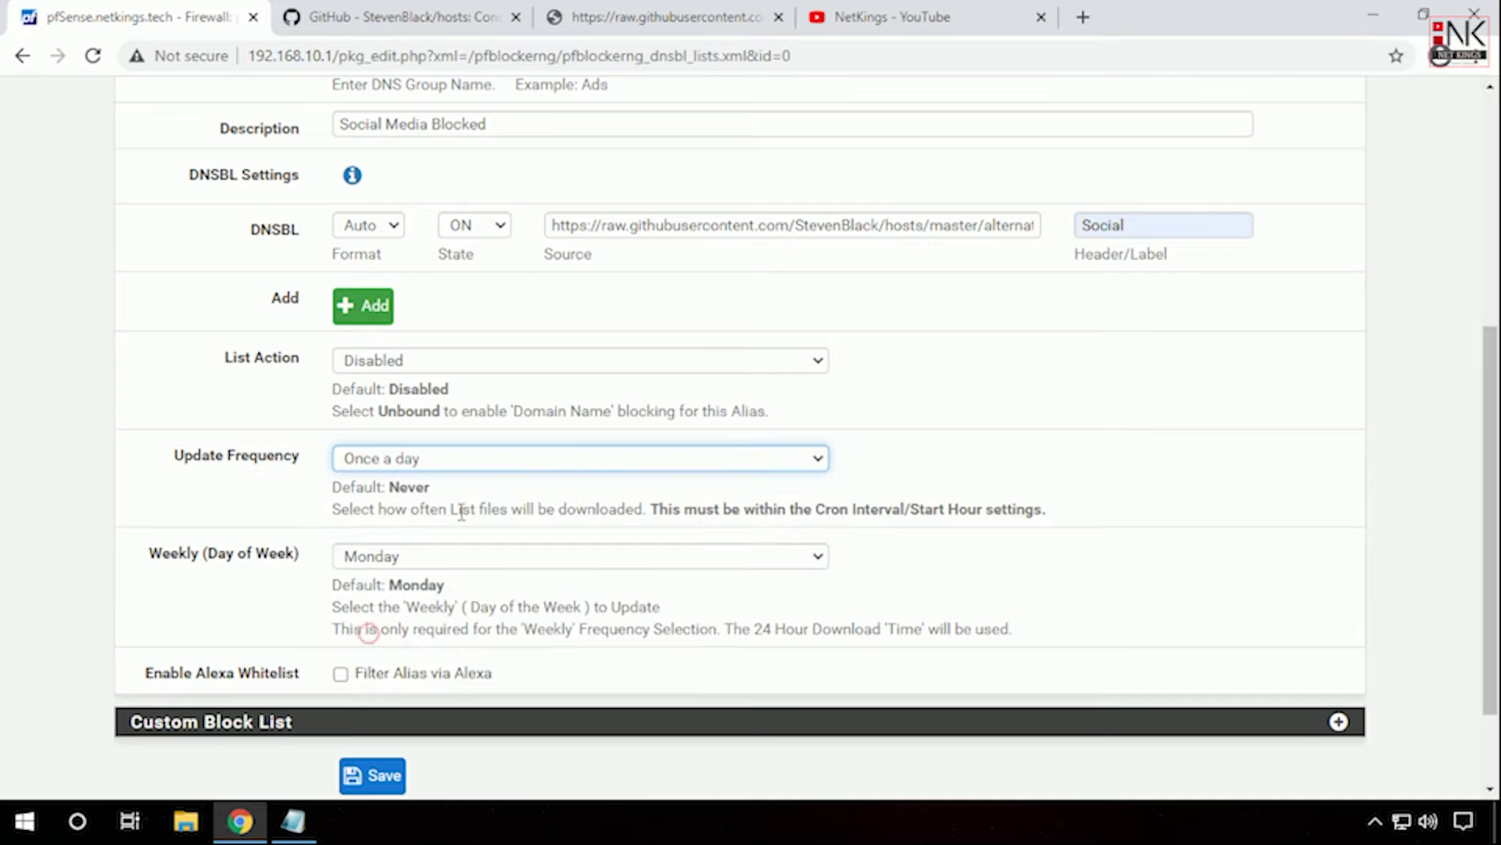
{"action": "left_click", "coordinate": [399, 362]}
{"action": "left_click", "coordinate": [387, 403]}
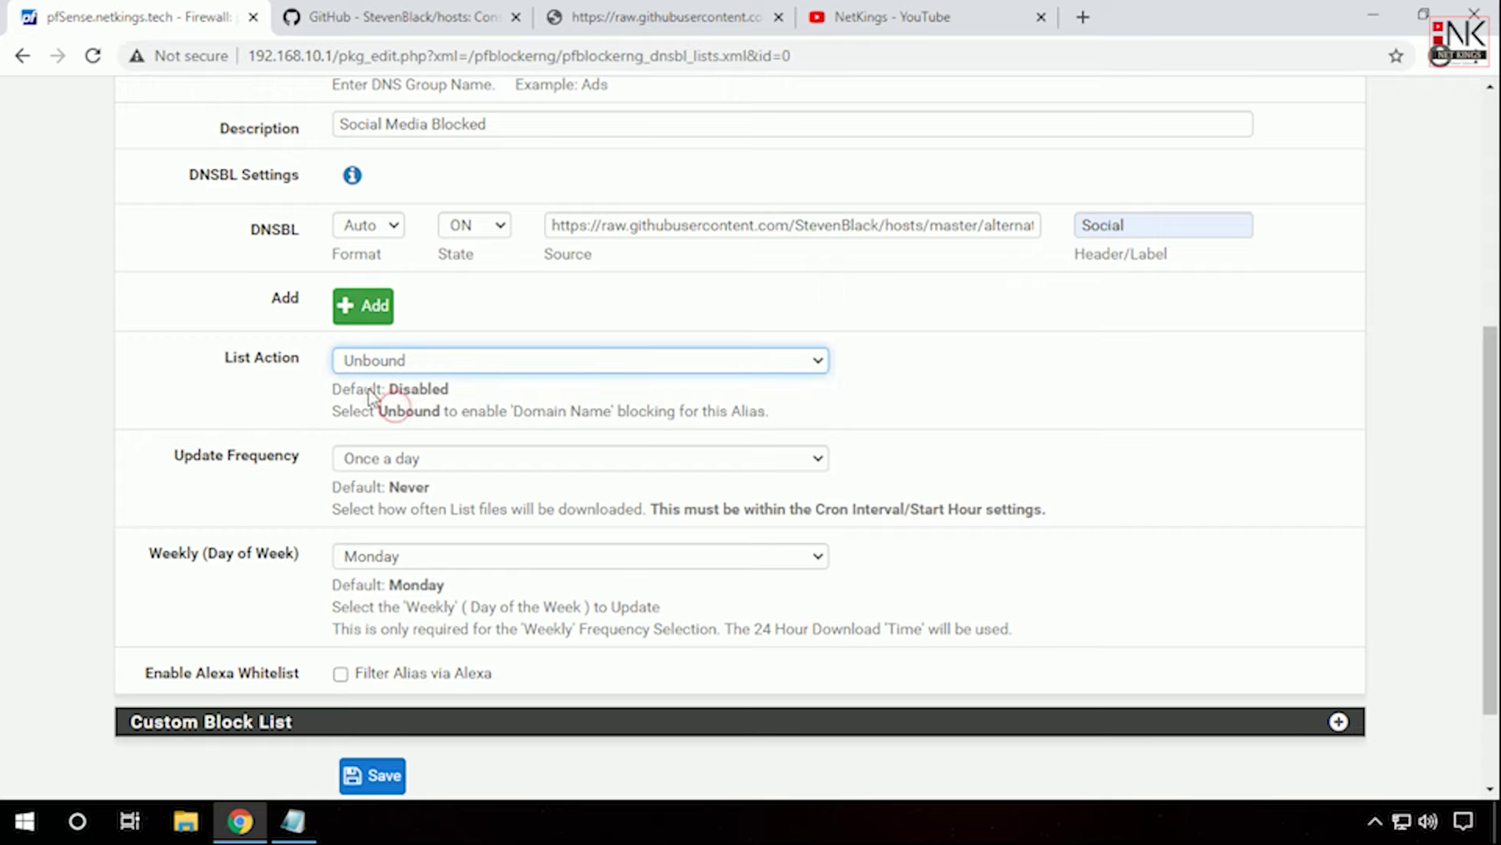
Step: Copy the YouTube host entries from youtu.be through googlesyndication.com in the raw GitHub list into the group's Custom Domain Name Block List
{"action": "scroll", "coordinate": [1171, 511], "scroll_direction": "down", "scroll_amount": 2}
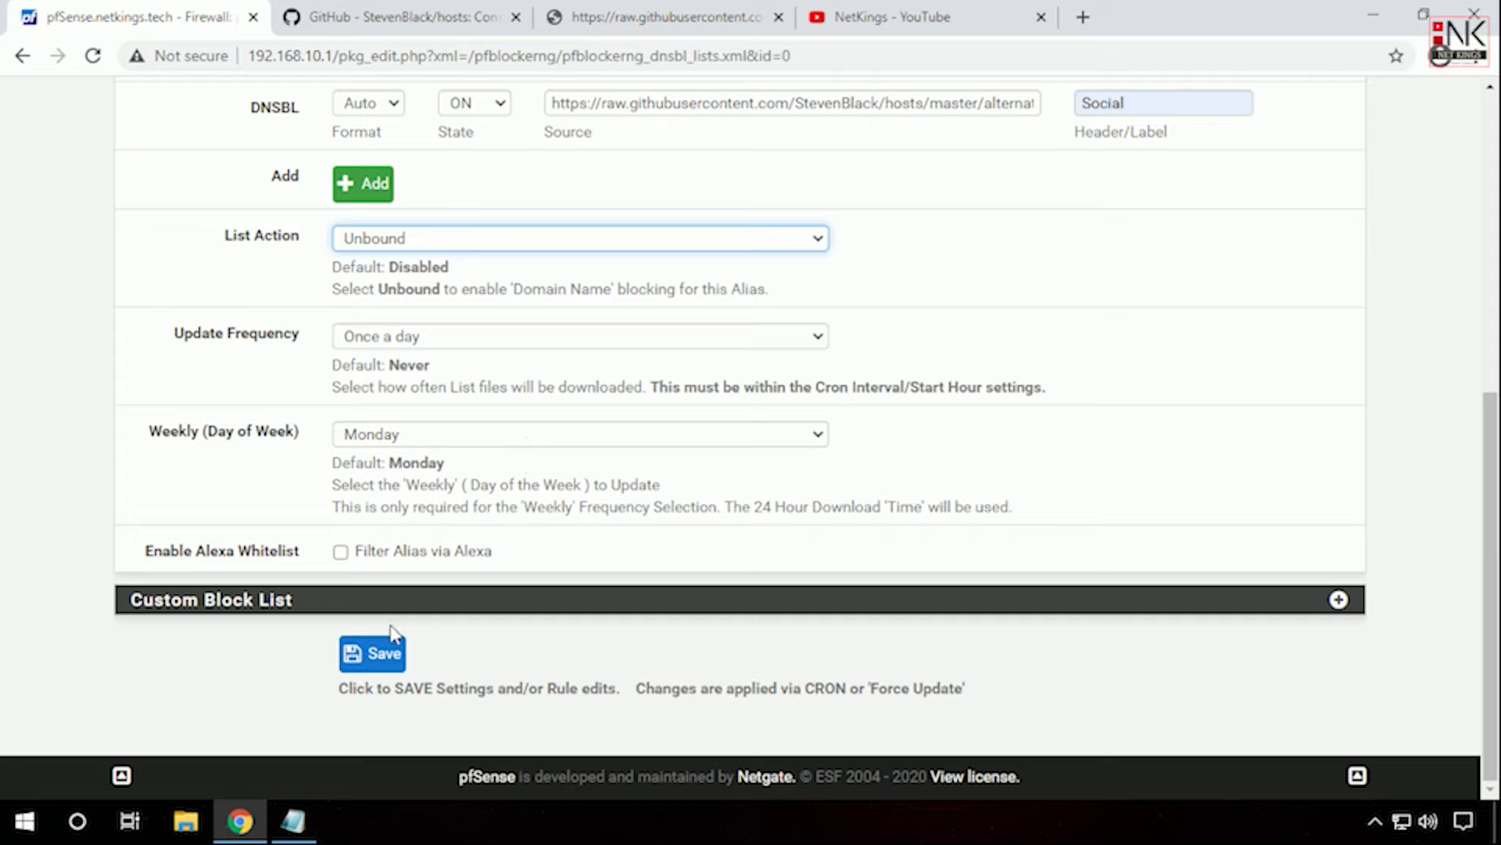
{"action": "left_click", "coordinate": [654, 17]}
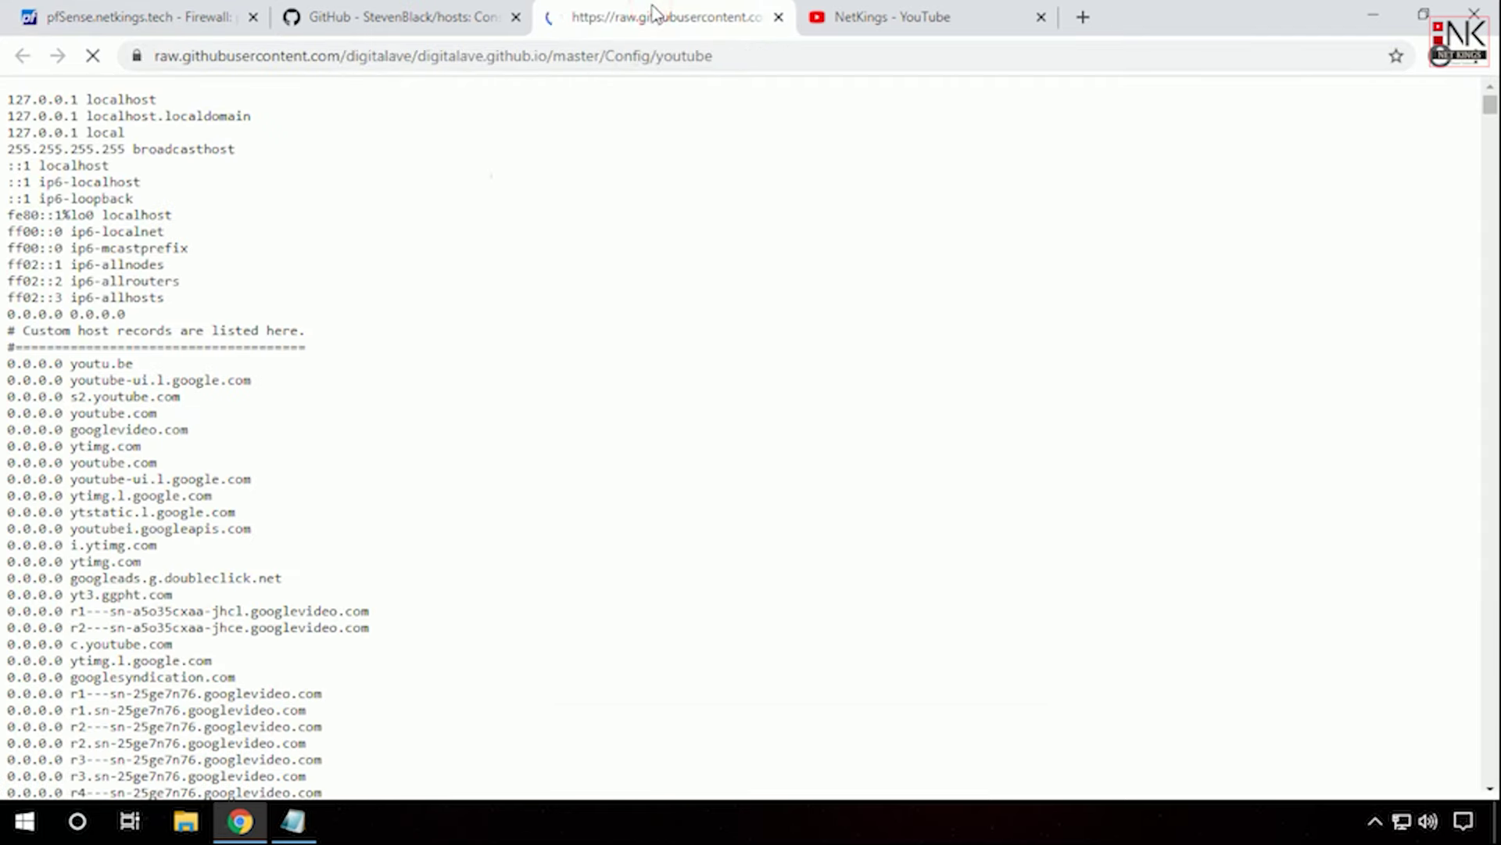
{"action": "left_click_drag", "start_coordinate": [10, 367], "coordinate": [252, 679]}
{"action": "left_click", "coordinate": [128, 28]}
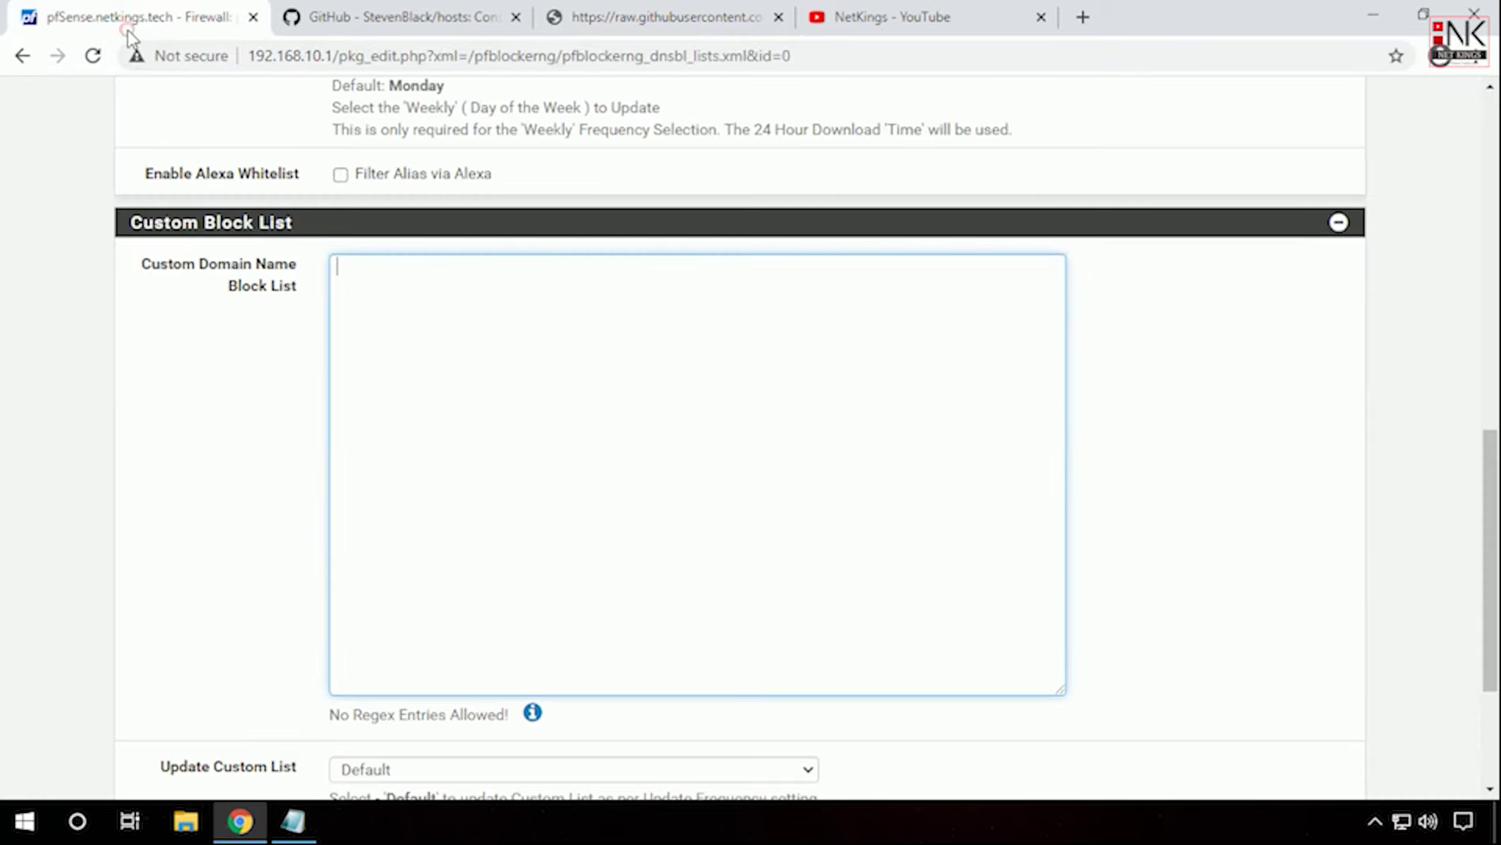
{"action": "left_click", "coordinate": [527, 379]}
{"action": "key", "text": "ctrl+v"}
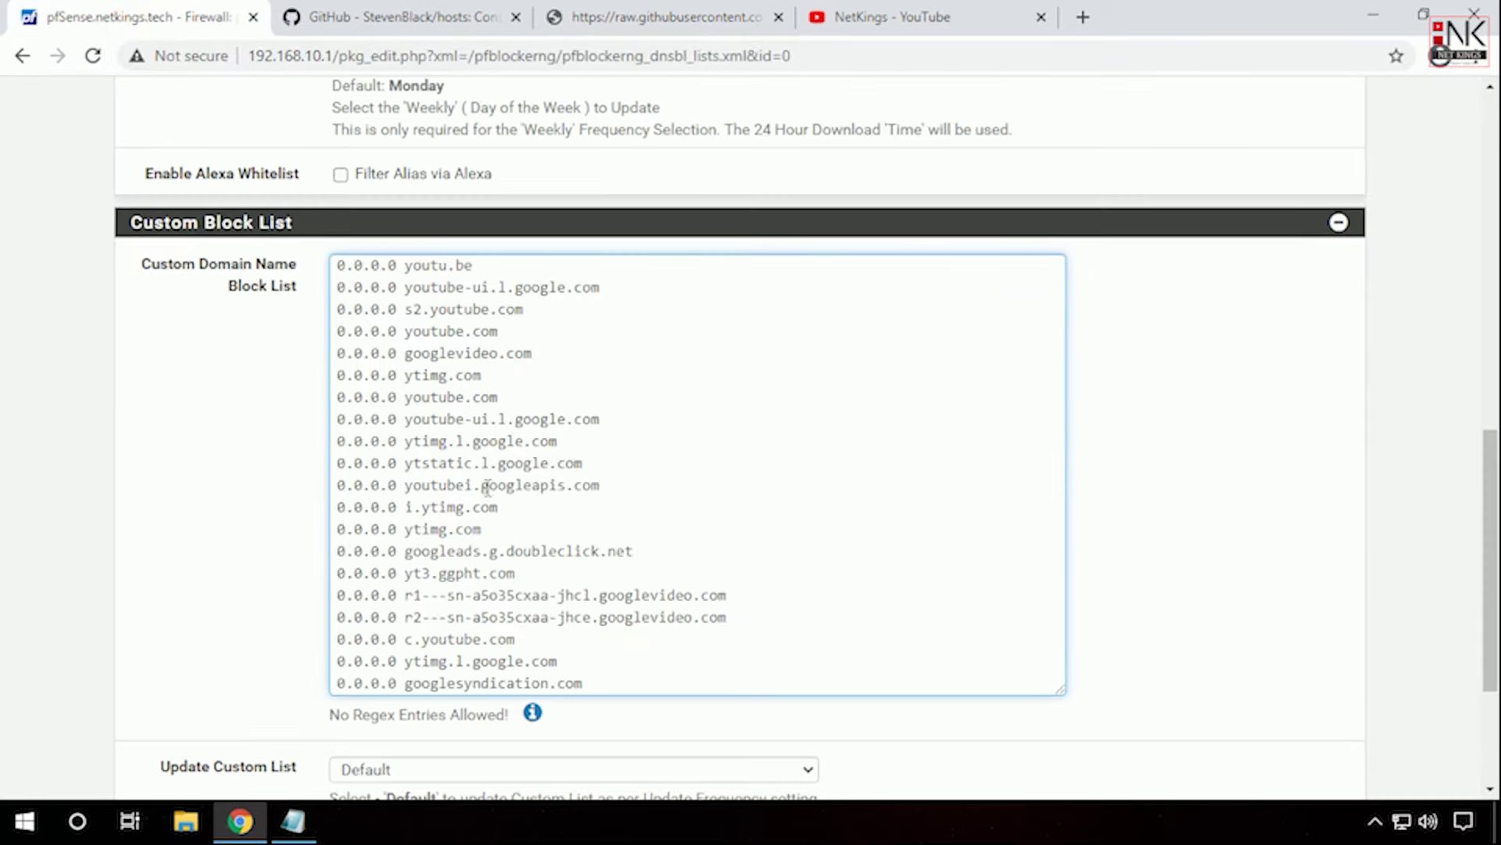
Step: Save the Social DNS group, and save the DNSBL Feeds list with confirmation
{"action": "left_click_drag", "start_coordinate": [1494, 515], "coordinate": [674, 762]}
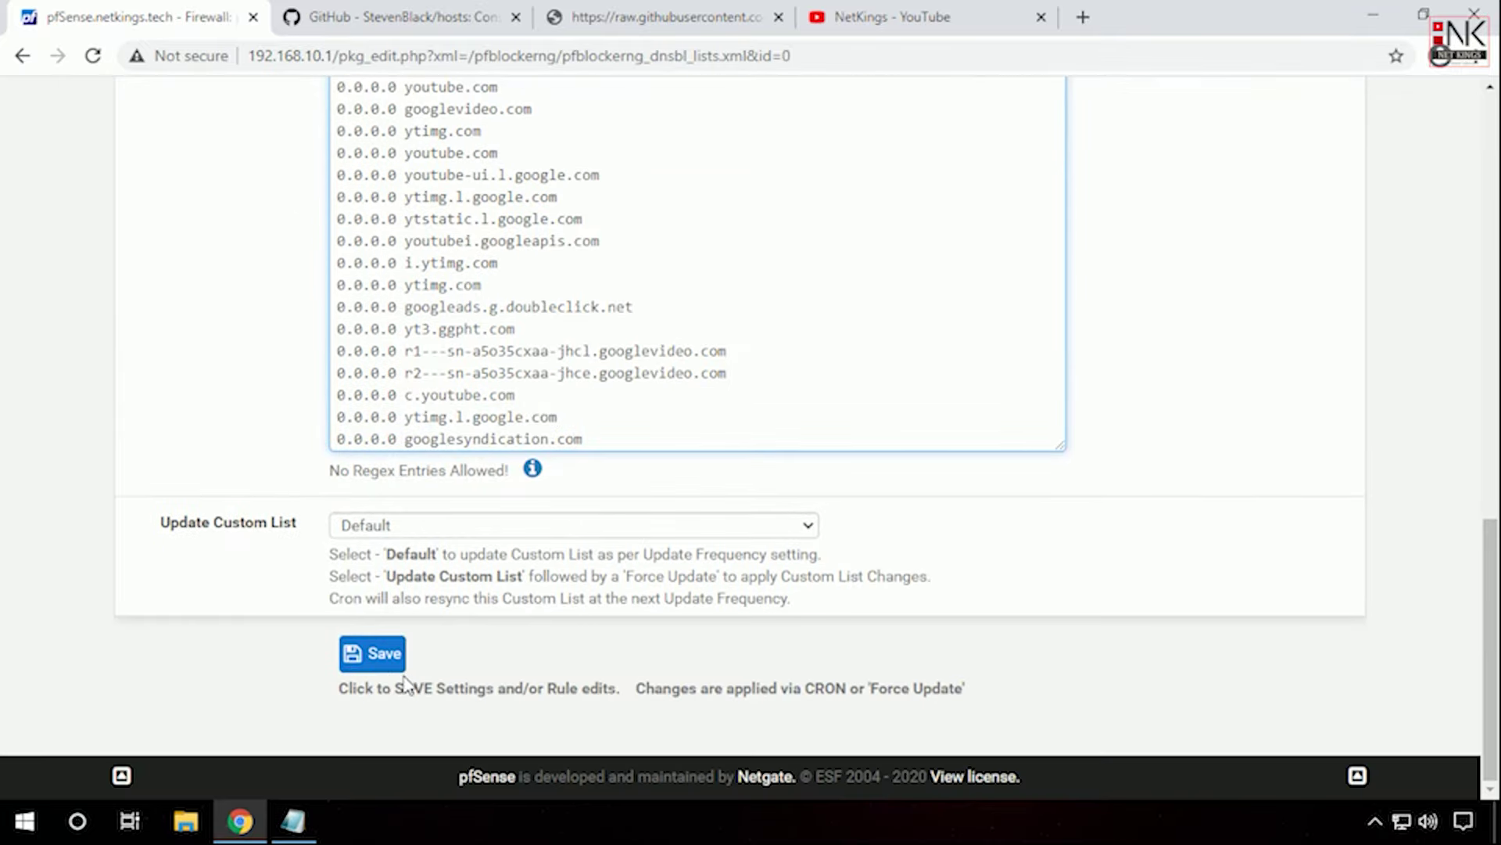
{"action": "left_click", "coordinate": [382, 659]}
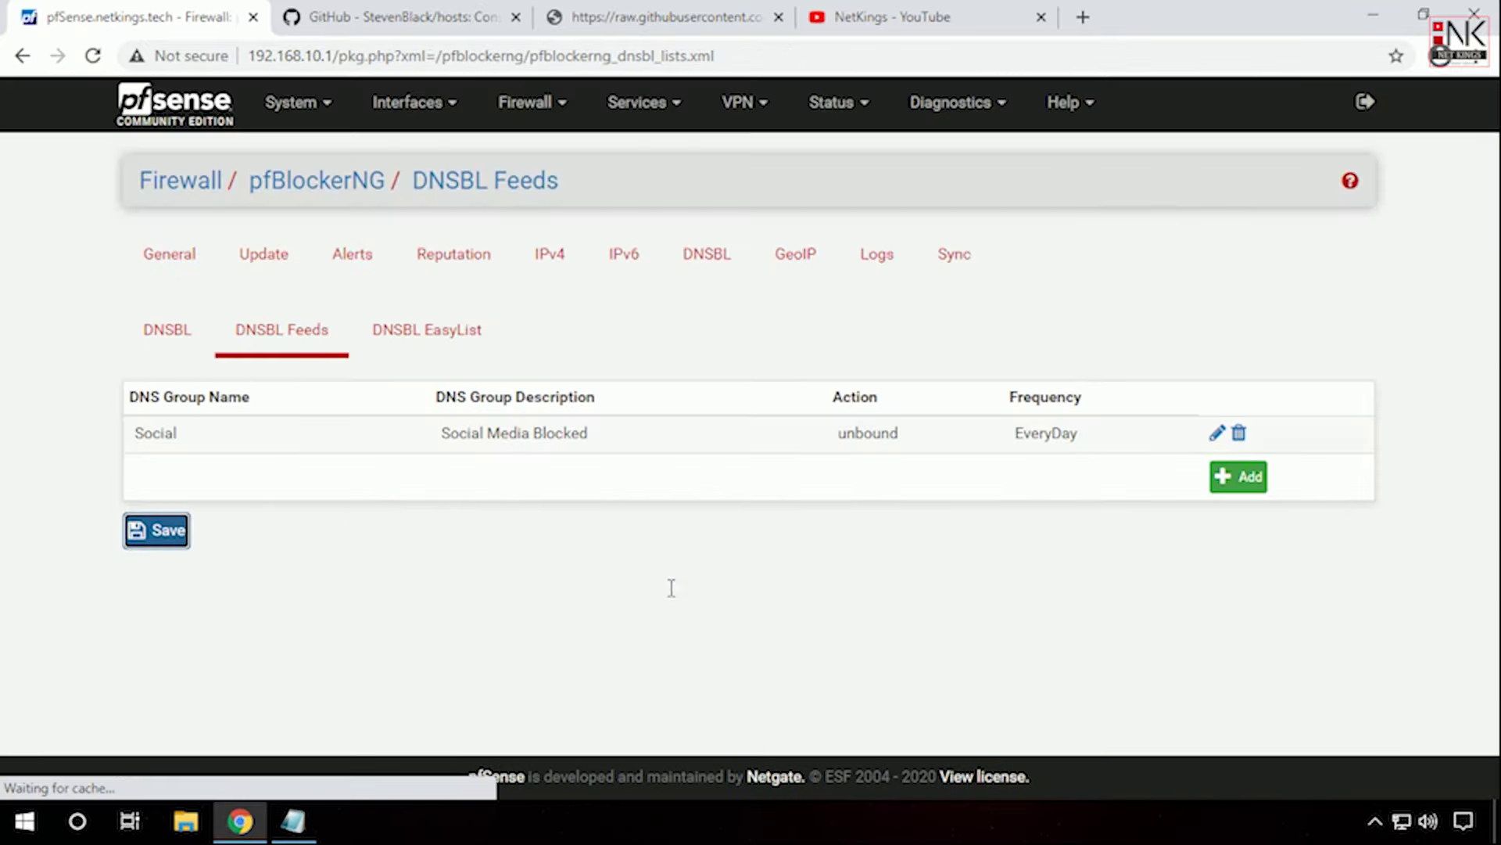
{"action": "left_click", "coordinate": [152, 540]}
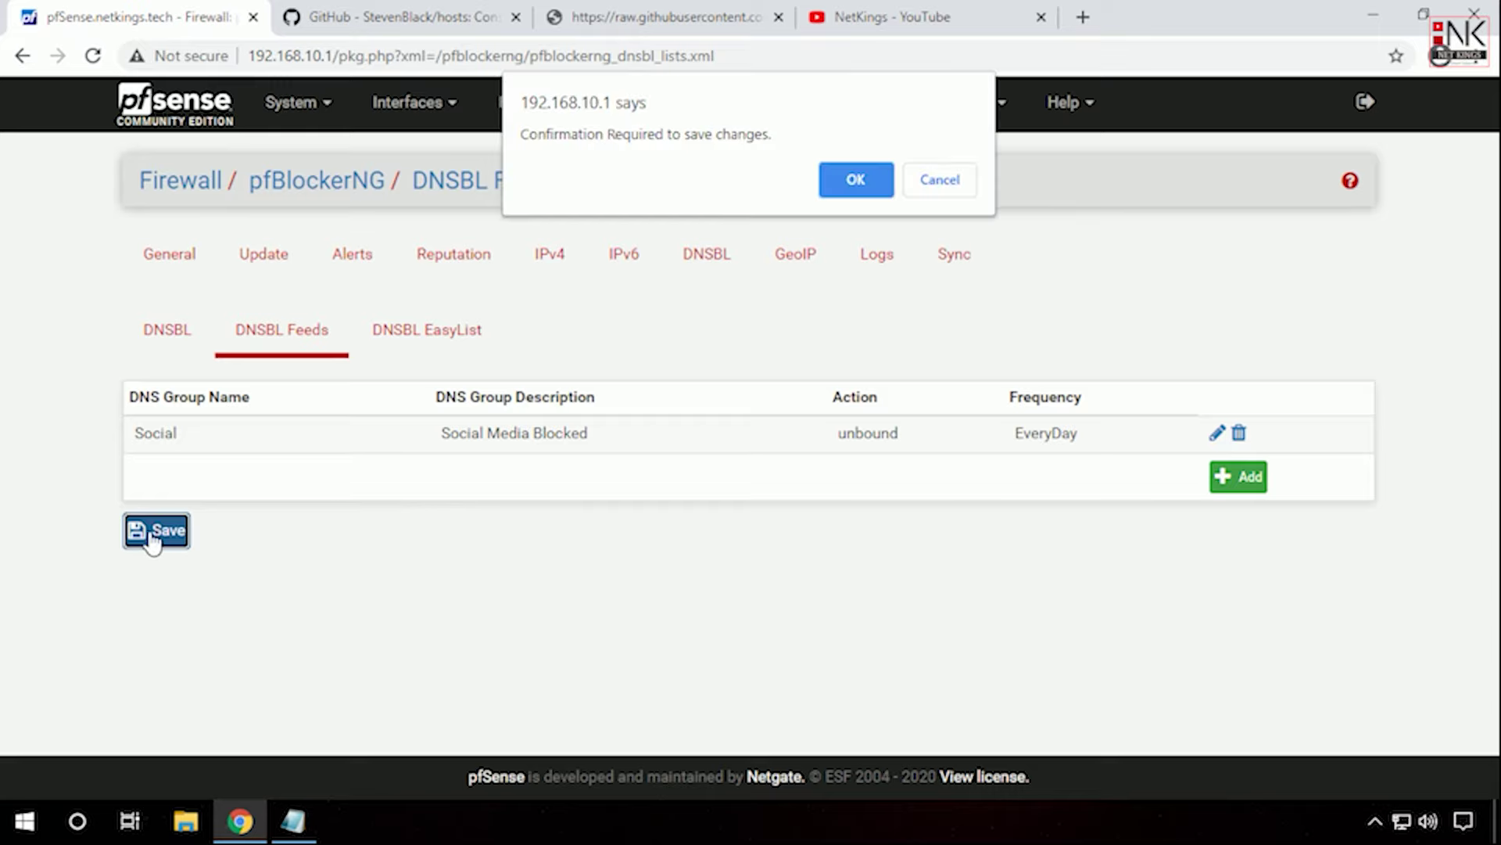
{"action": "left_click", "coordinate": [856, 180]}
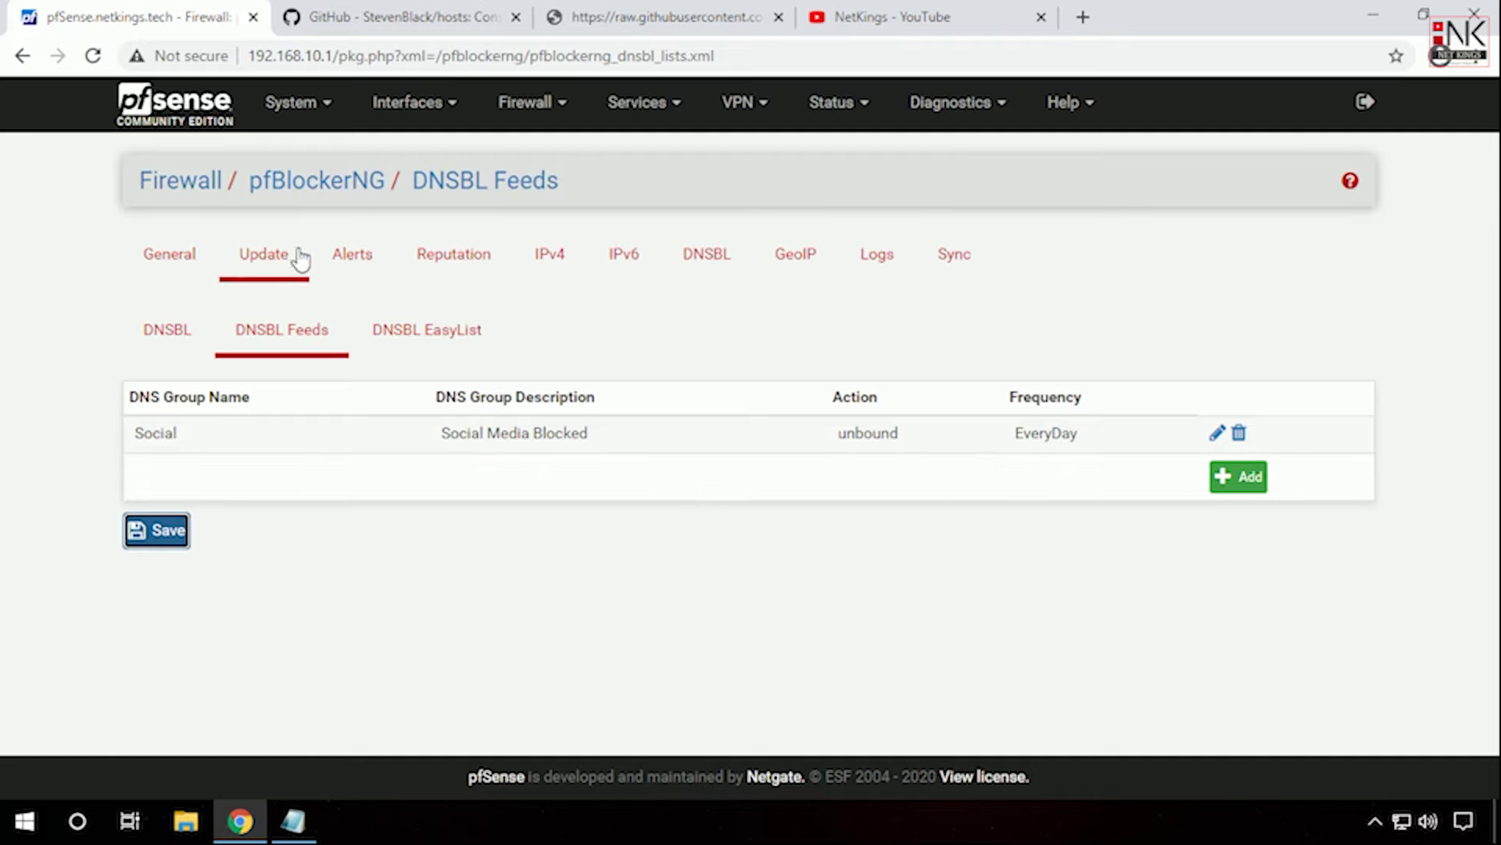
Step: Run a forced pfBlockerNG update with the reload option set to All
{"action": "left_click", "coordinate": [262, 266]}
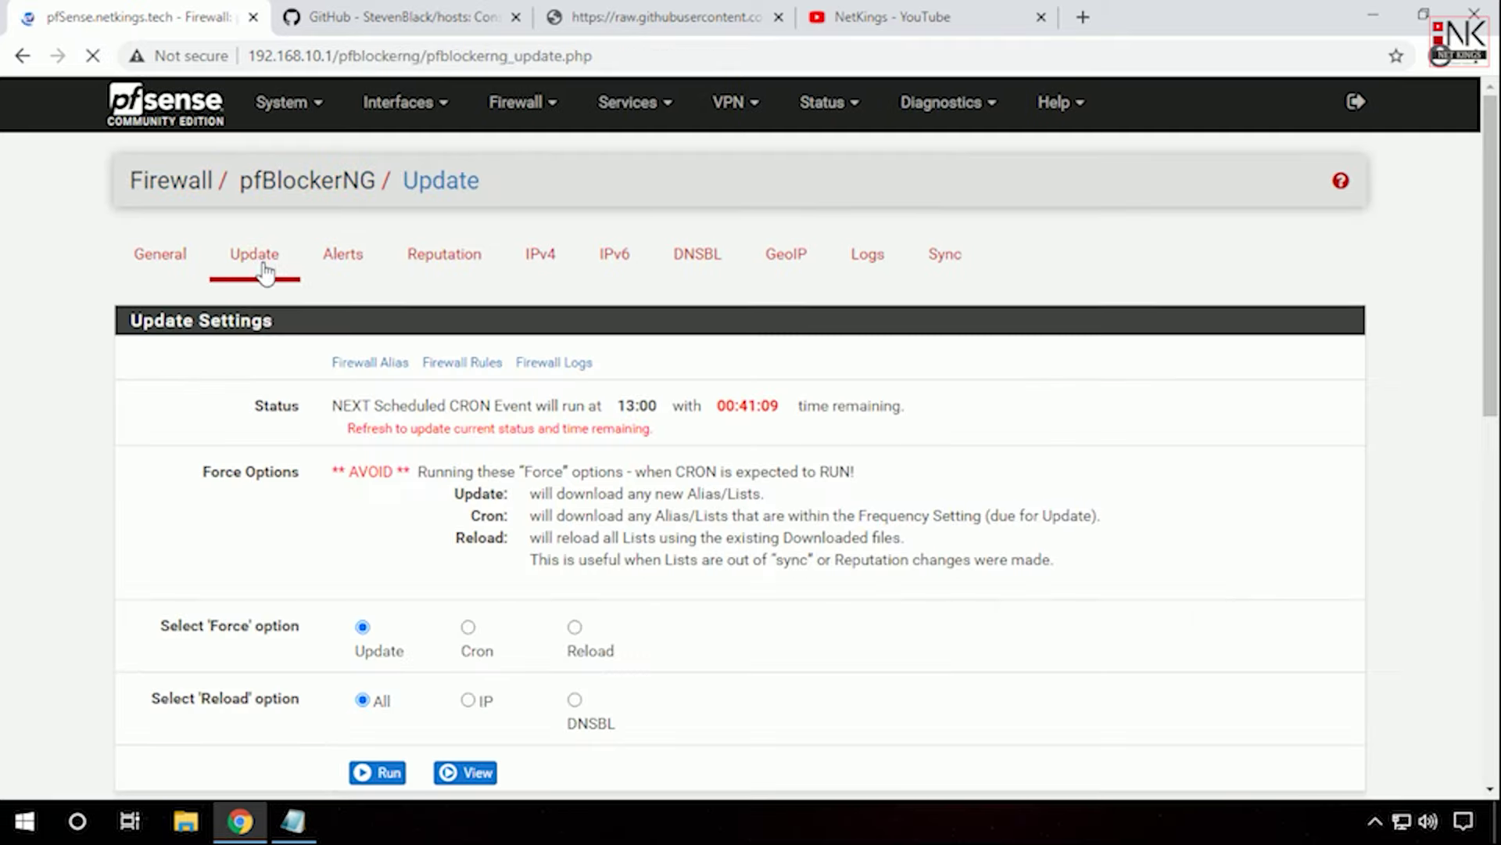
{"action": "left_click_drag", "start_coordinate": [1484, 249], "coordinate": [1217, 312]}
{"action": "left_click", "coordinate": [381, 488]}
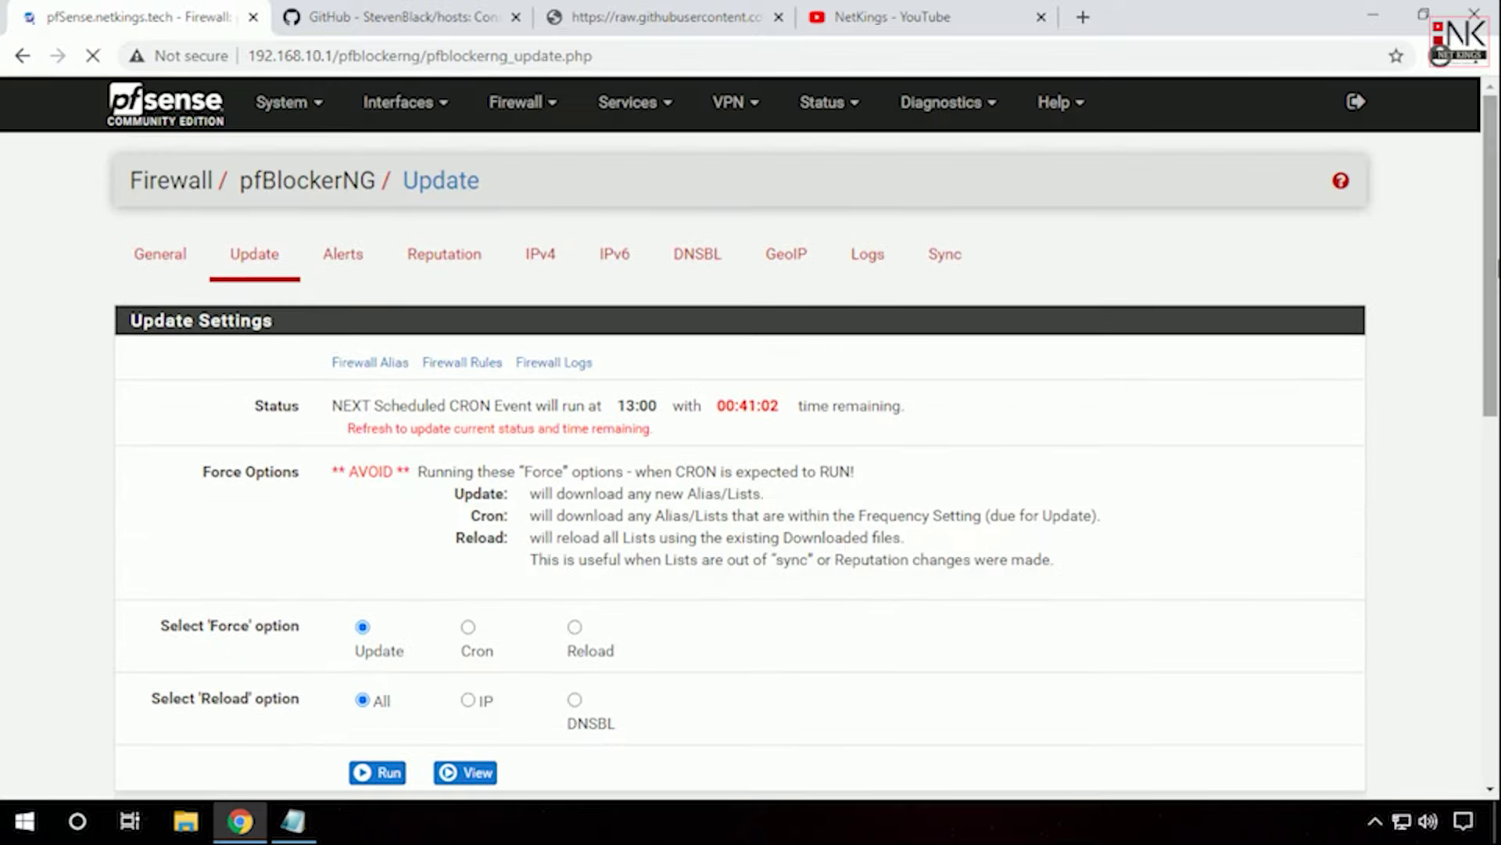
Step: Examine the forced update's log through to the end of the process
{"action": "scroll", "coordinate": [750, 438], "scroll_direction": "down", "scroll_amount": 6}
{"action": "scroll", "coordinate": [751, 438], "scroll_direction": "down", "scroll_amount": 2}
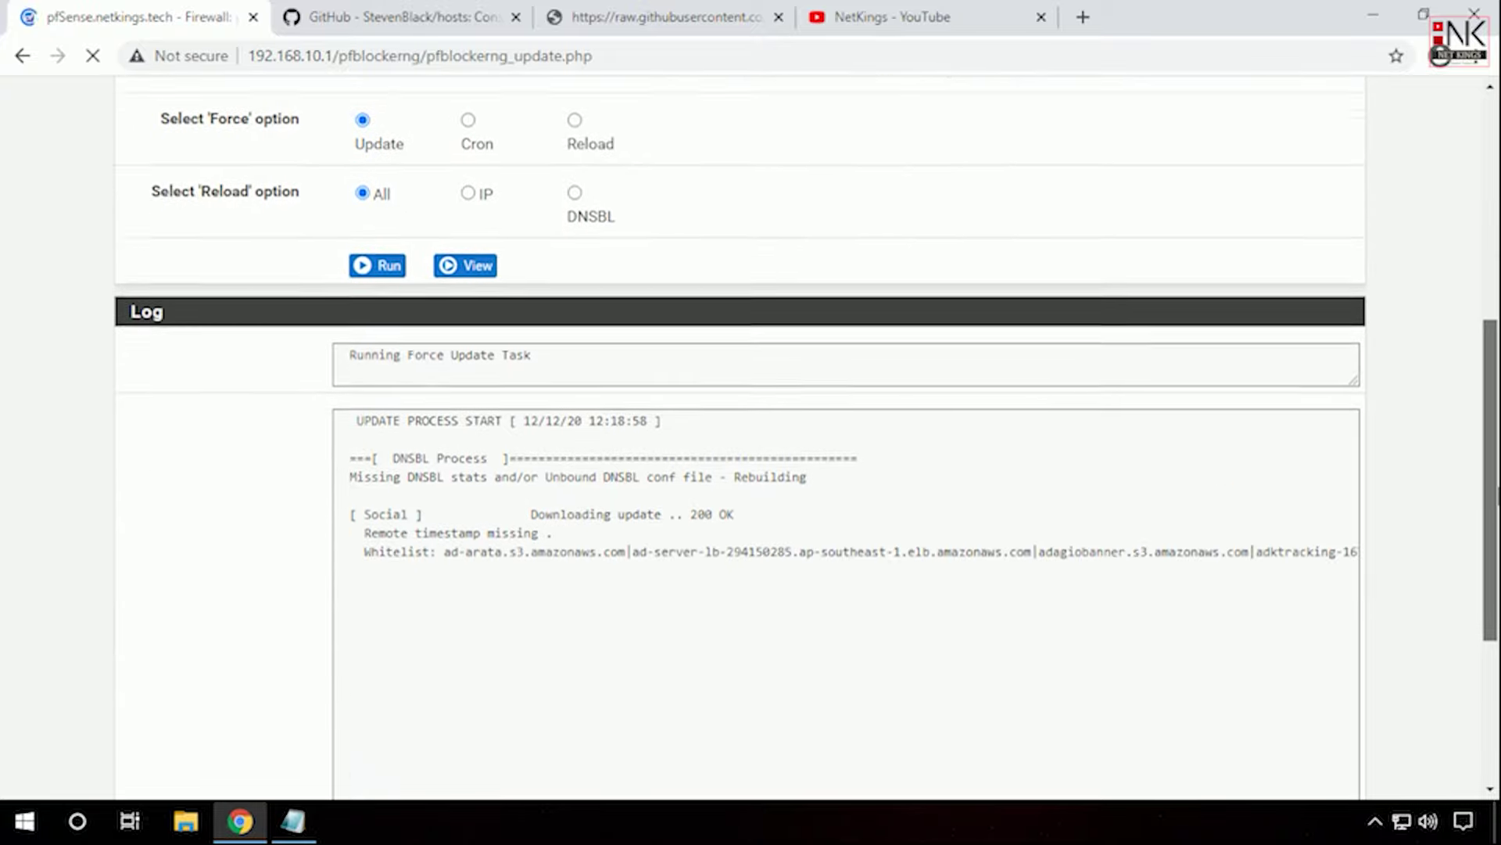
{"action": "scroll", "coordinate": [750, 438], "scroll_direction": "down", "scroll_amount": 1}
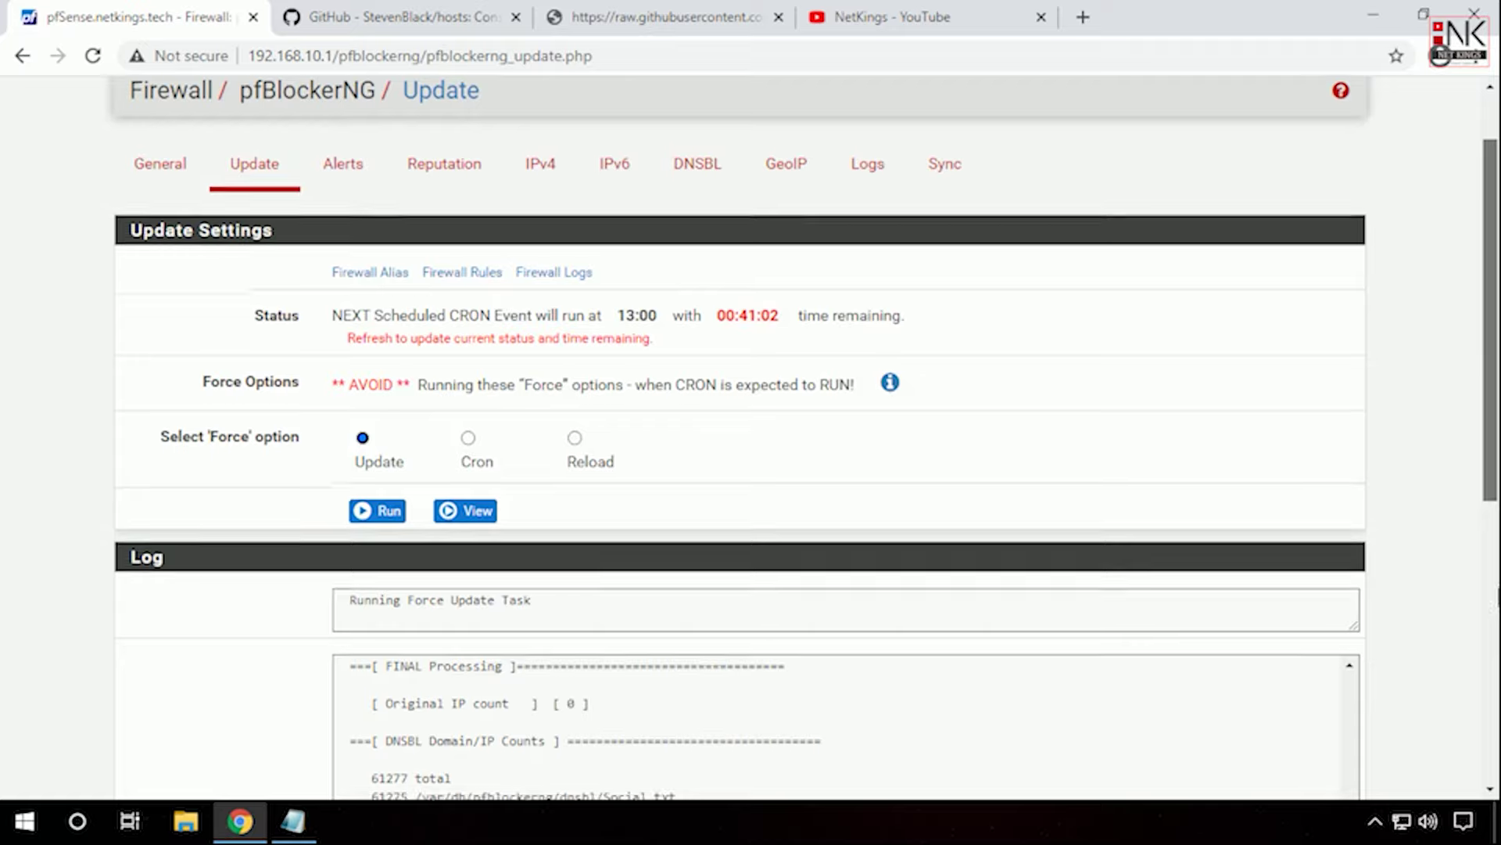
{"action": "scroll", "coordinate": [751, 438], "scroll_direction": "down", "scroll_amount": 2}
{"action": "scroll", "coordinate": [751, 438], "scroll_direction": "down", "scroll_amount": 5}
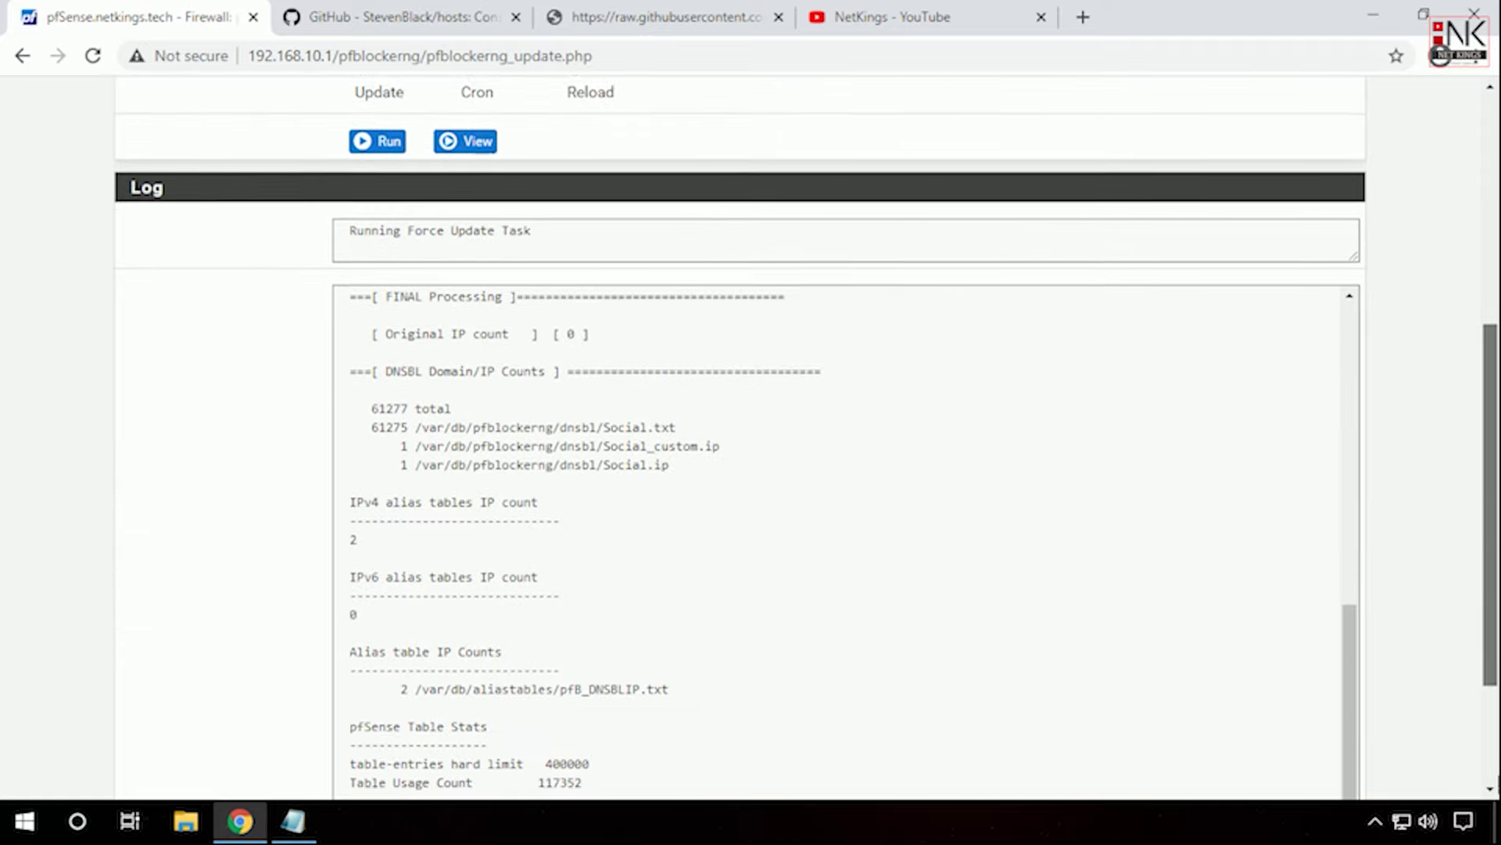
{"action": "scroll", "coordinate": [751, 438], "scroll_direction": "down", "scroll_amount": 1}
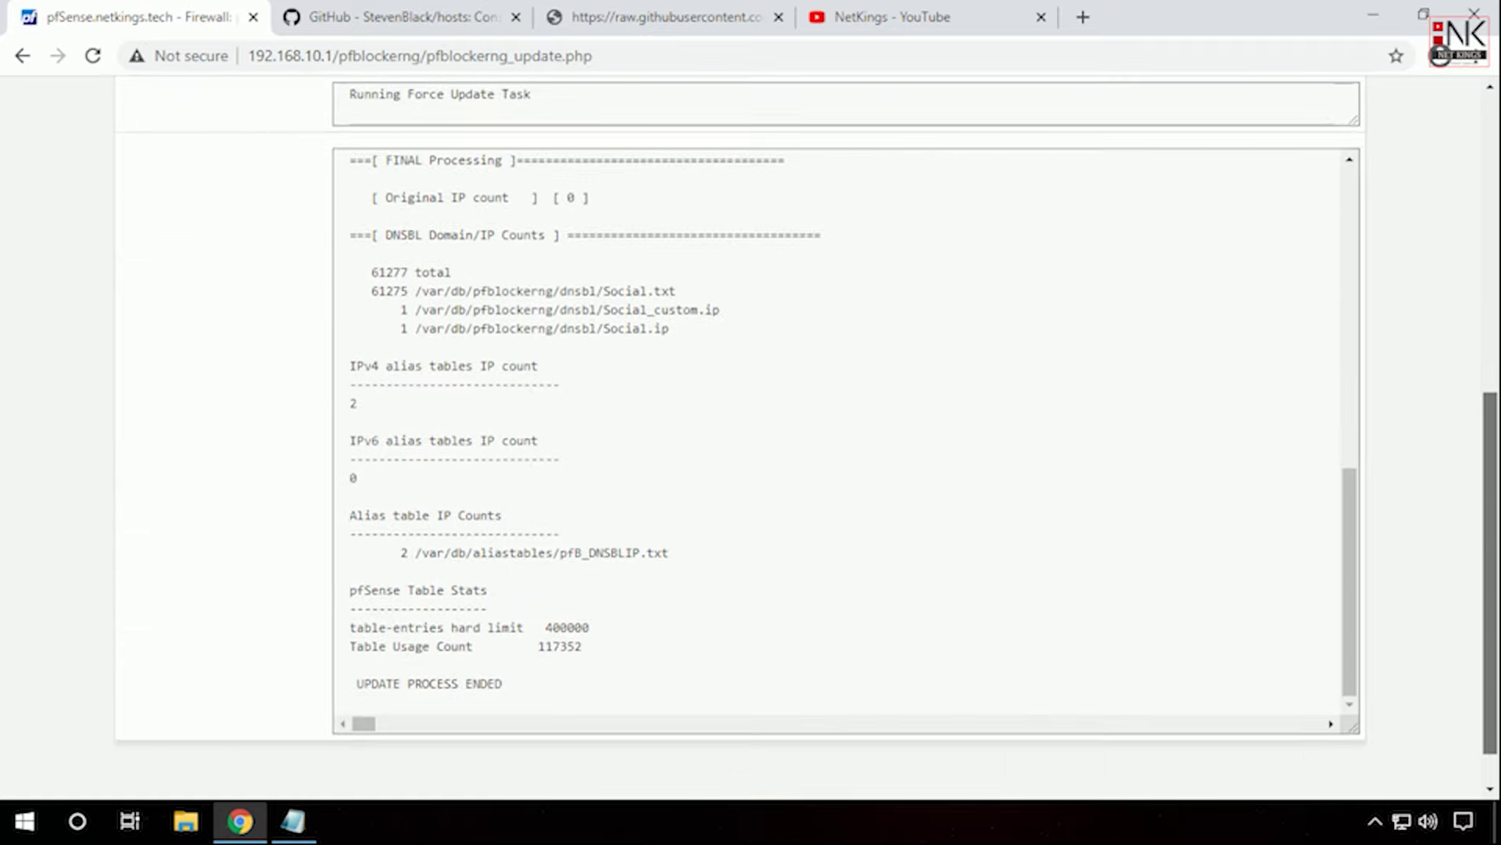
{"action": "left_click_drag", "start_coordinate": [1495, 553], "coordinate": [1452, 78]}
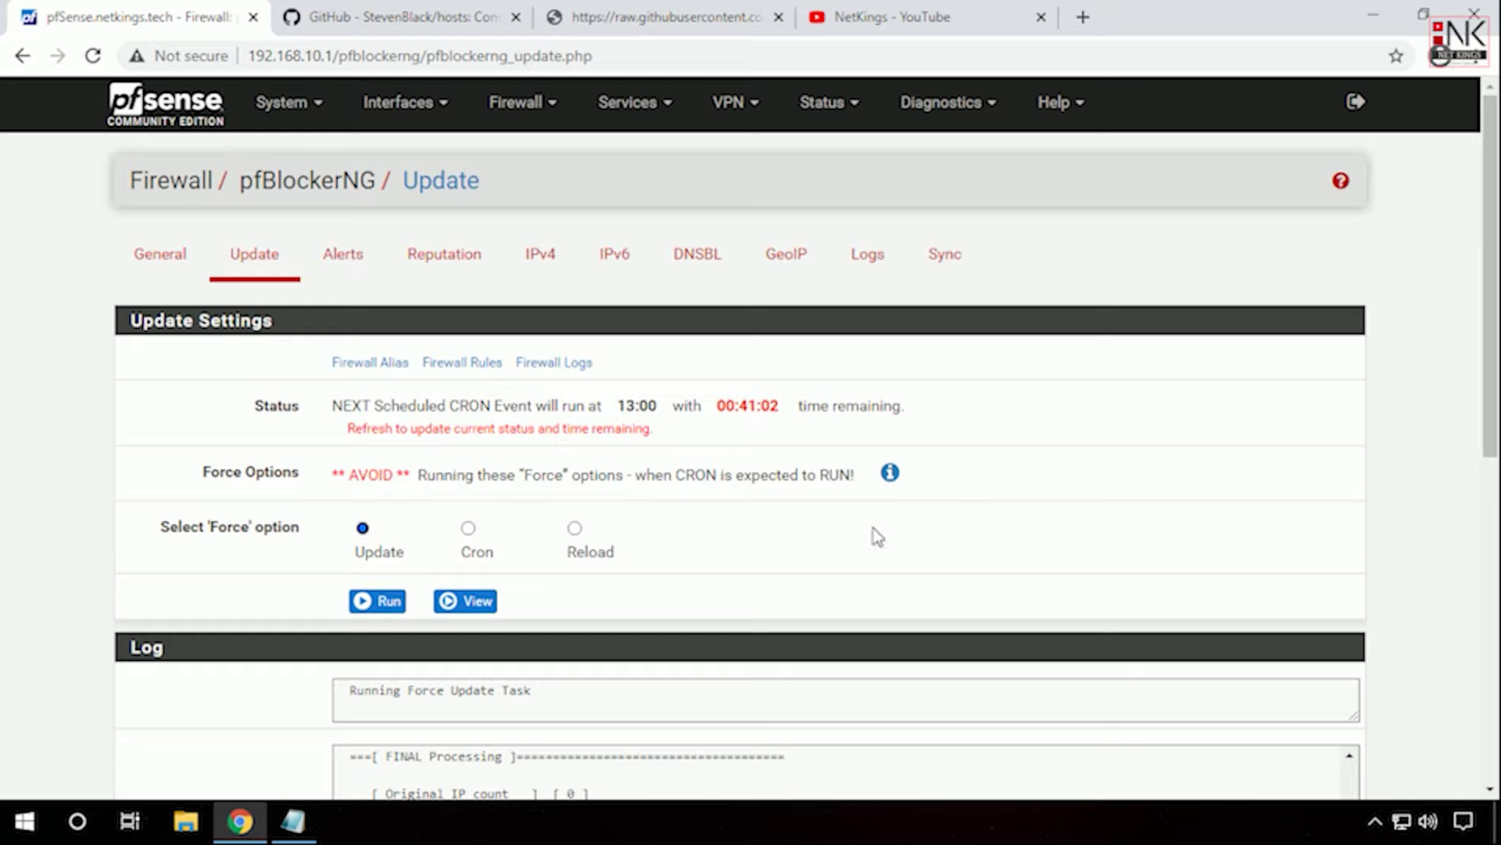
Step: Test the blocking by visiting facebook.com in a new browser tab and reading the advanced error details
{"action": "key", "text": "ctrl+t"}
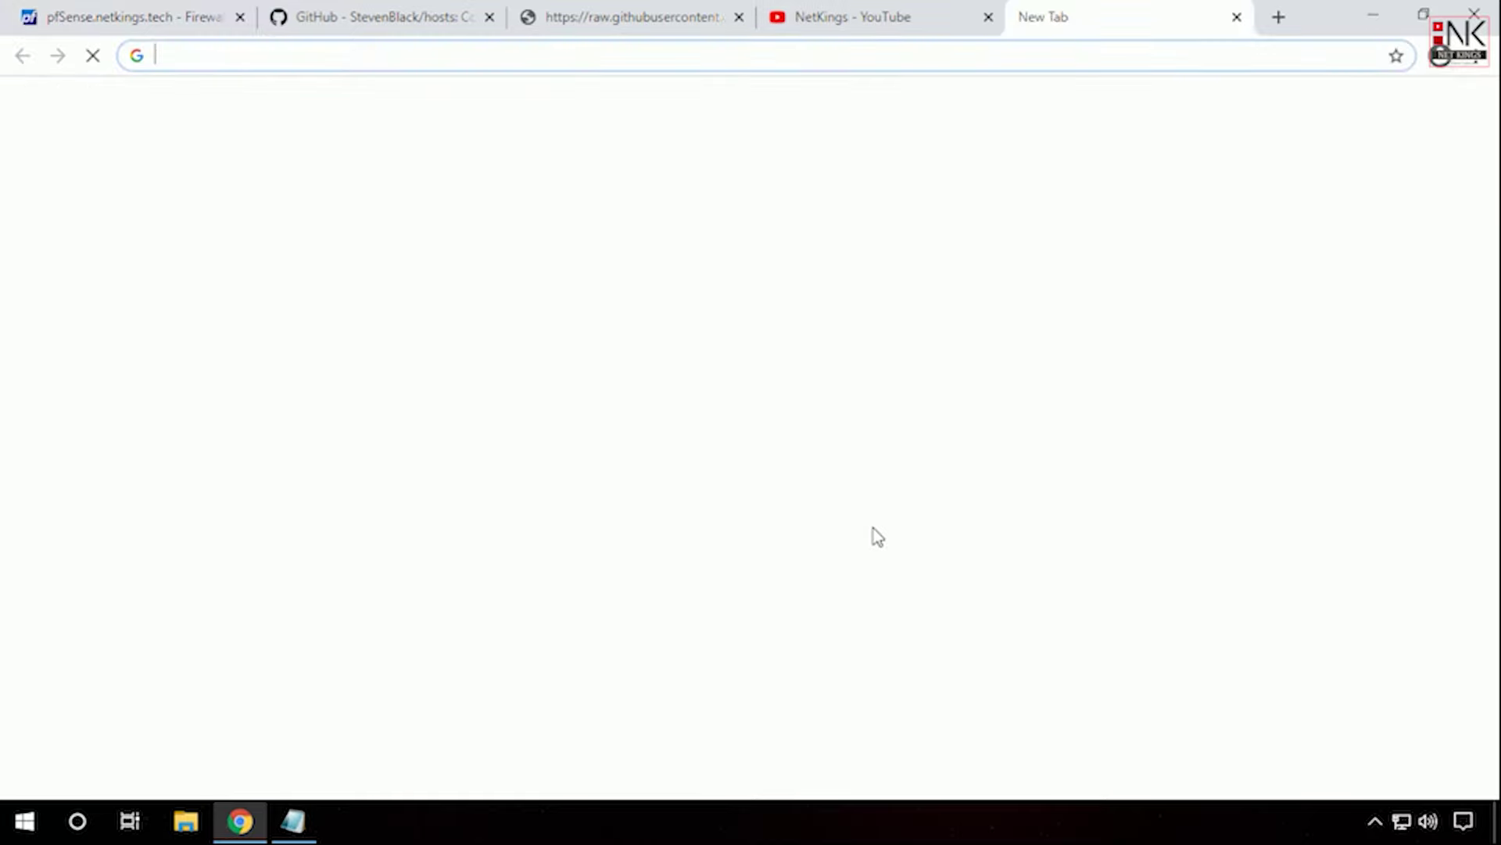
{"action": "type", "text": "fac"}
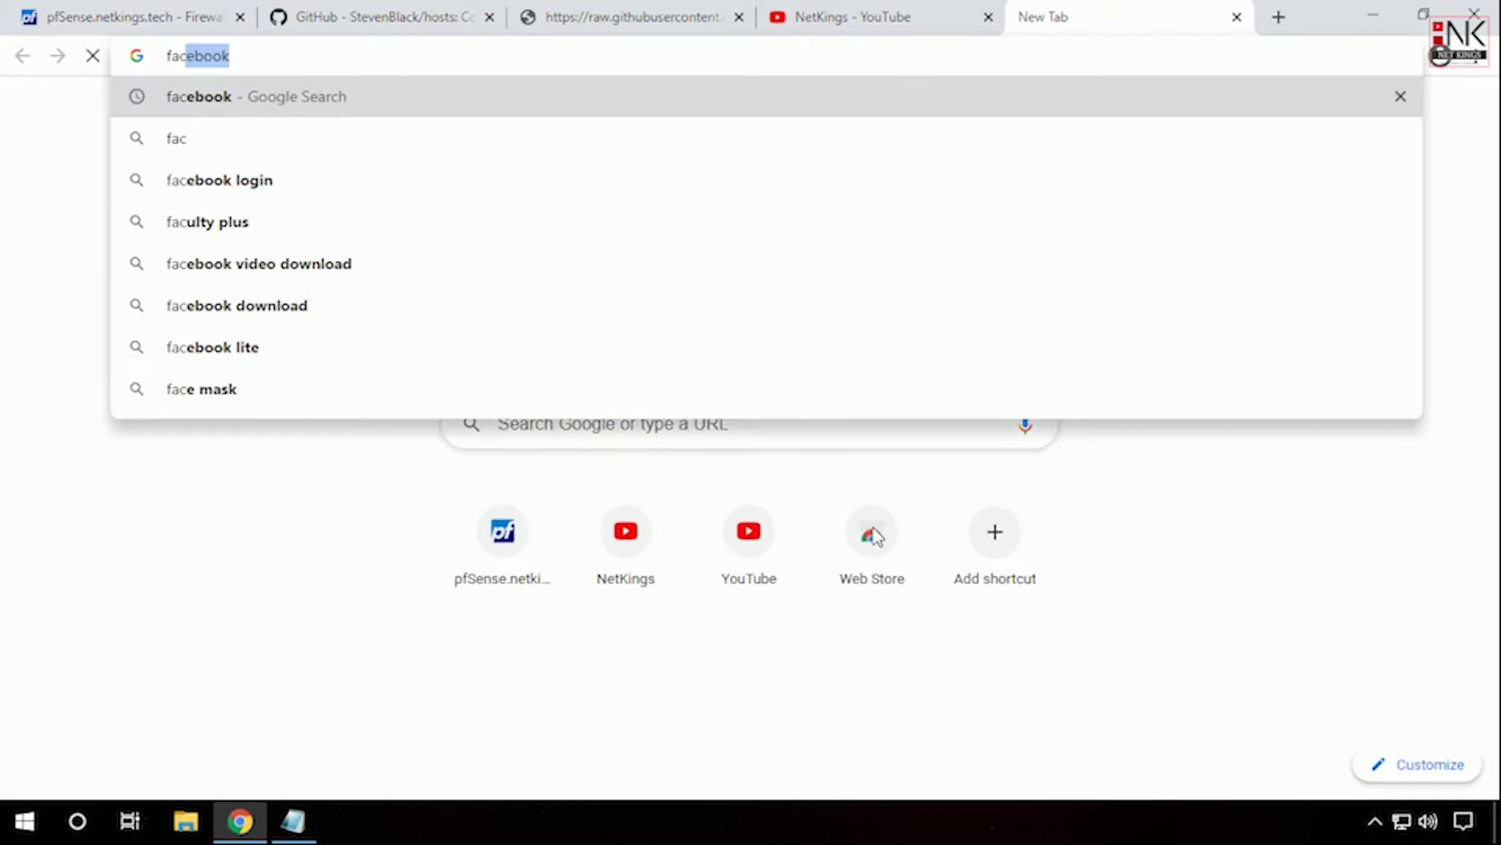
{"action": "type", "text": "ebook.com"}
{"action": "key", "text": "Return"}
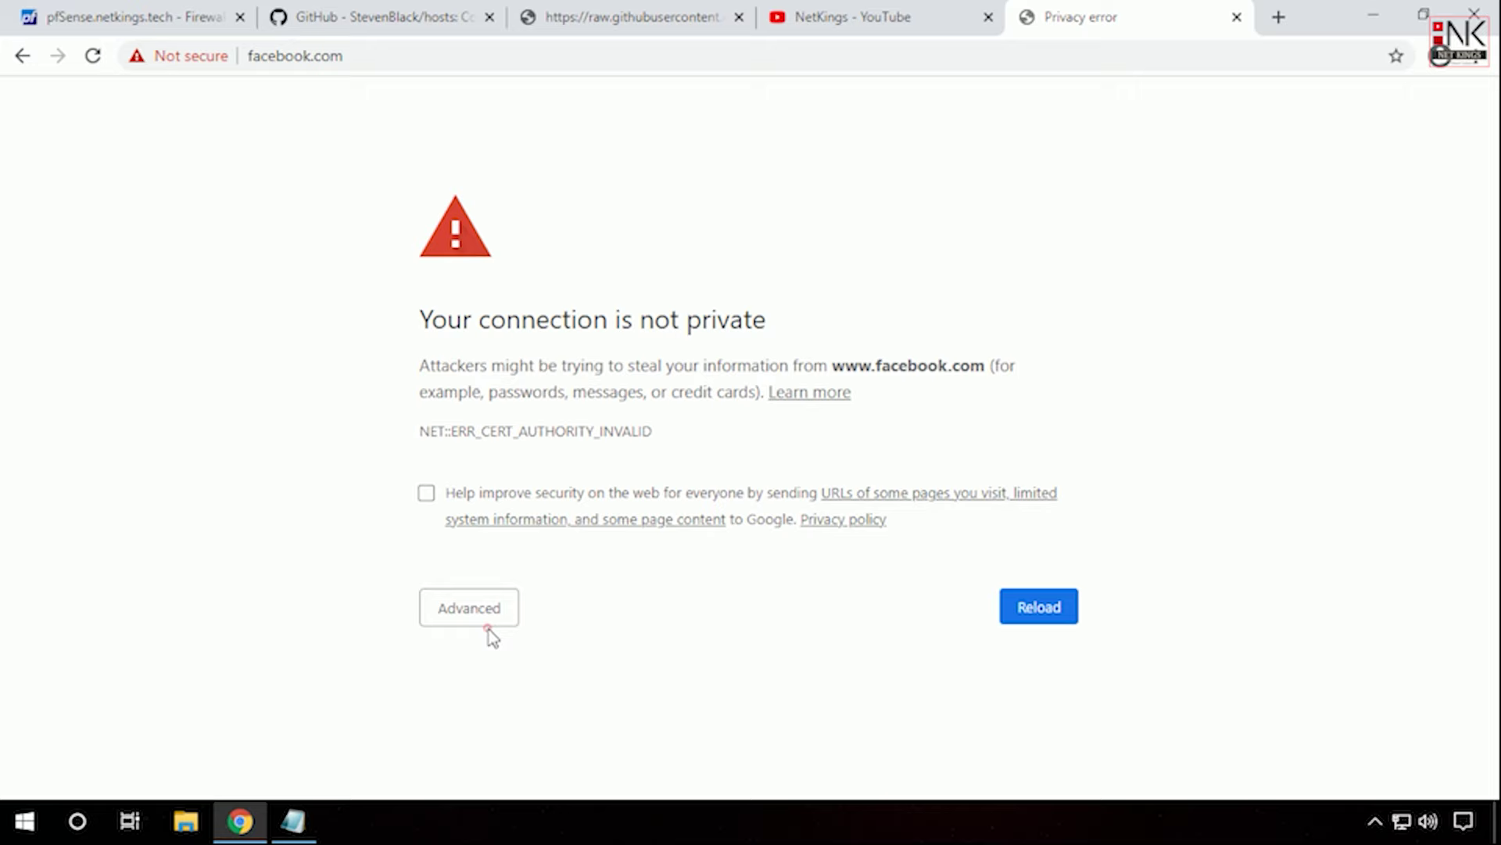
{"action": "left_click", "coordinate": [482, 617]}
{"action": "scroll", "coordinate": [1480, 569], "scroll_direction": "down", "scroll_amount": 2}
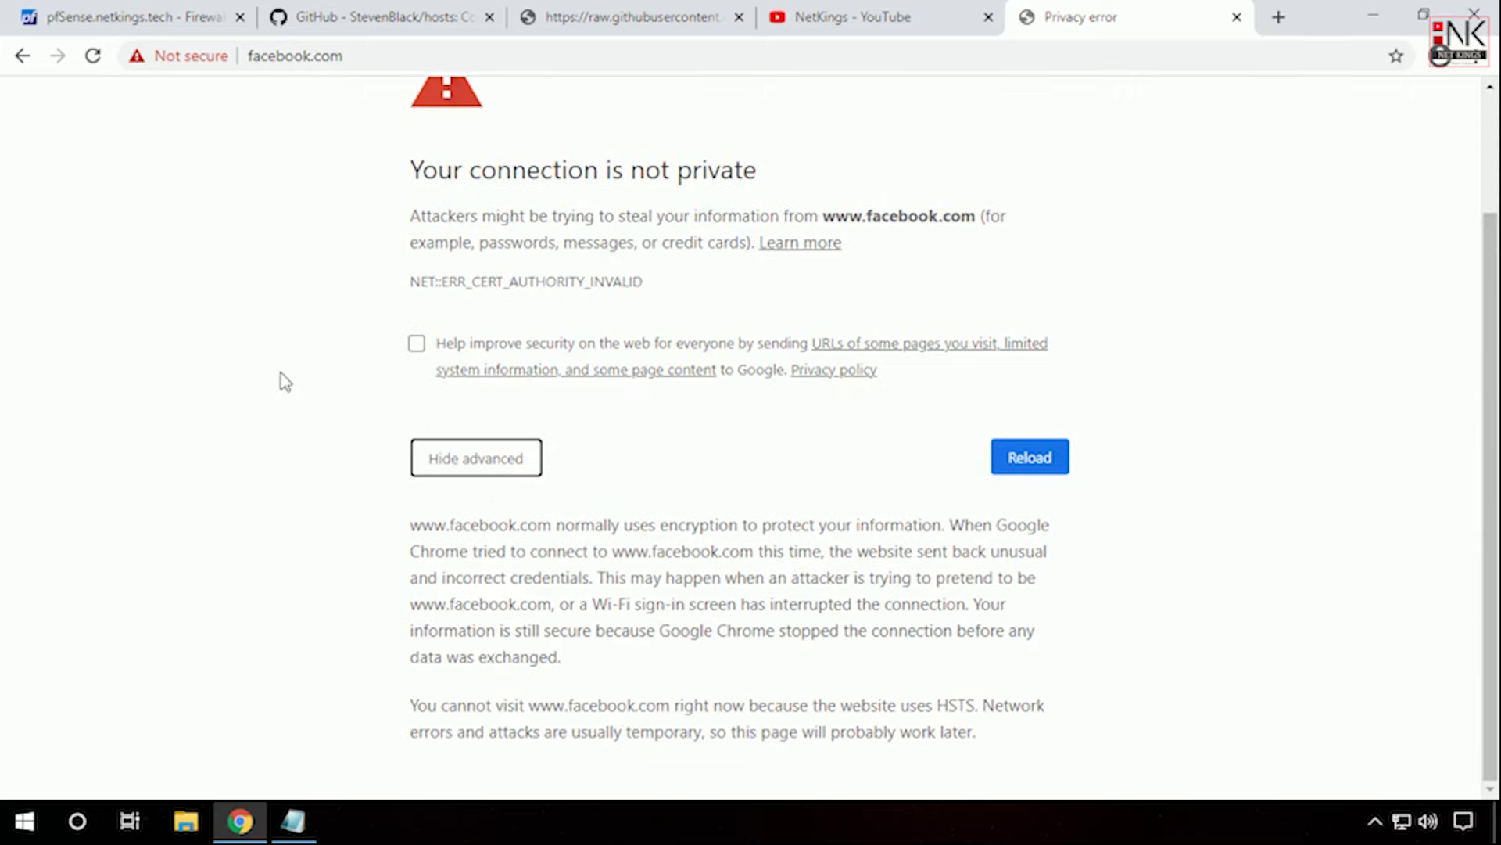
{"action": "scroll", "coordinate": [1324, 353], "scroll_direction": "up", "scroll_amount": 2}
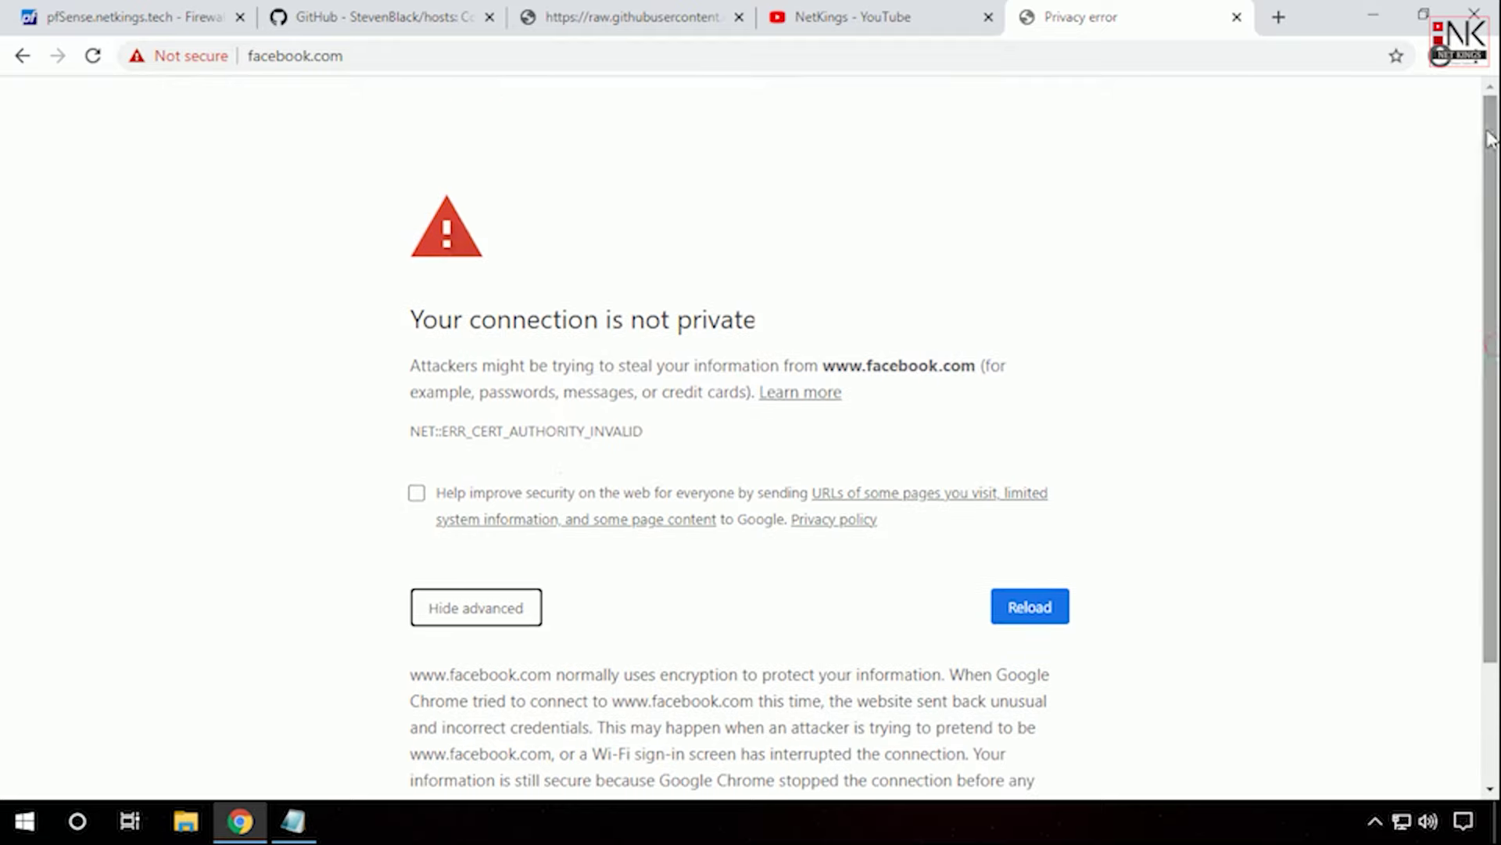
Step: Close the NetKings YouTube tab and open a new incognito window
{"action": "left_click", "coordinate": [1279, 18]}
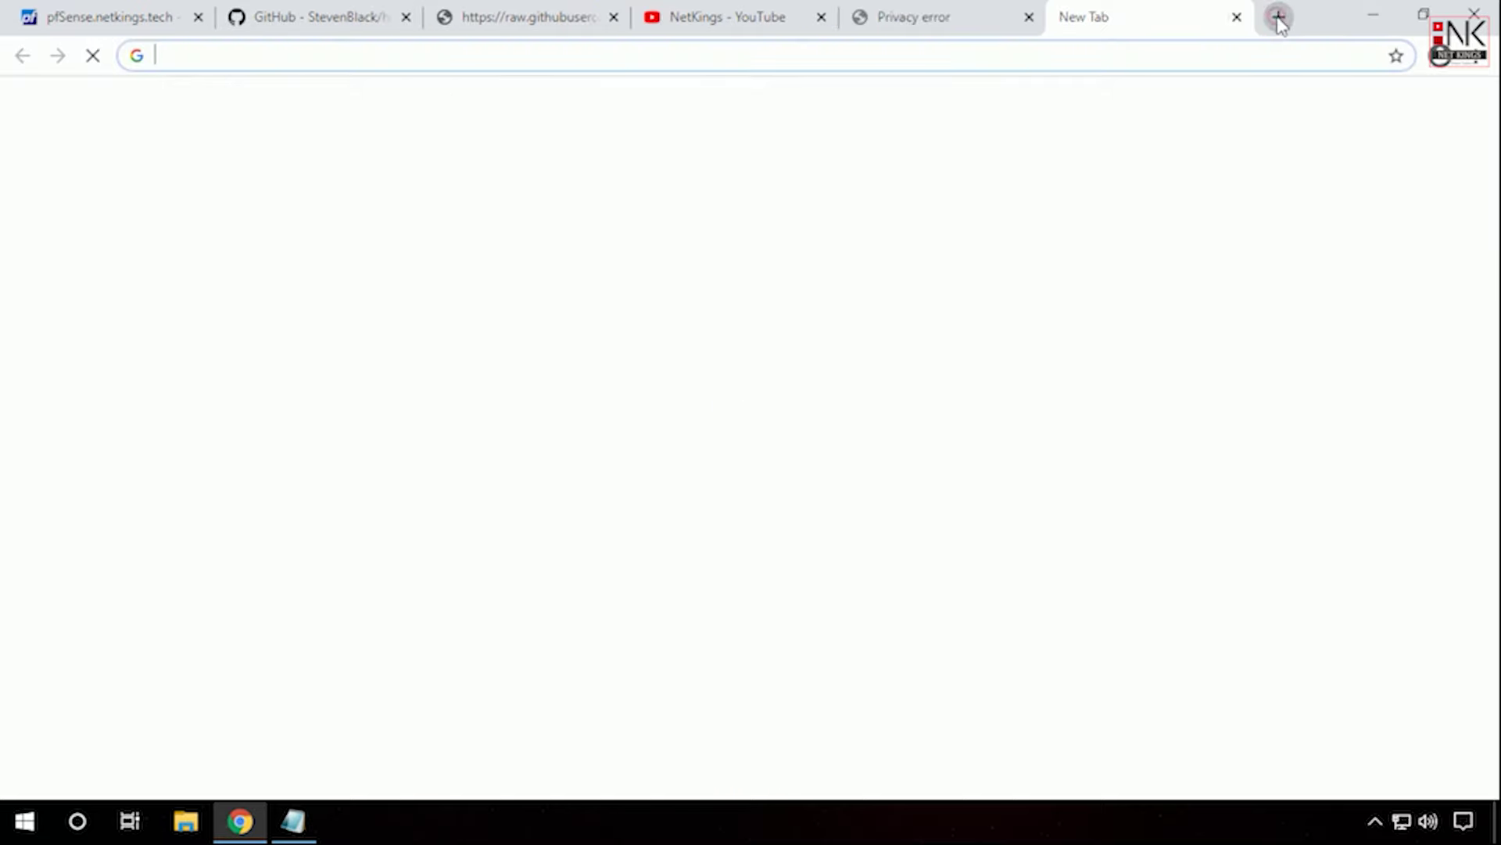
{"action": "left_click", "coordinate": [735, 27]}
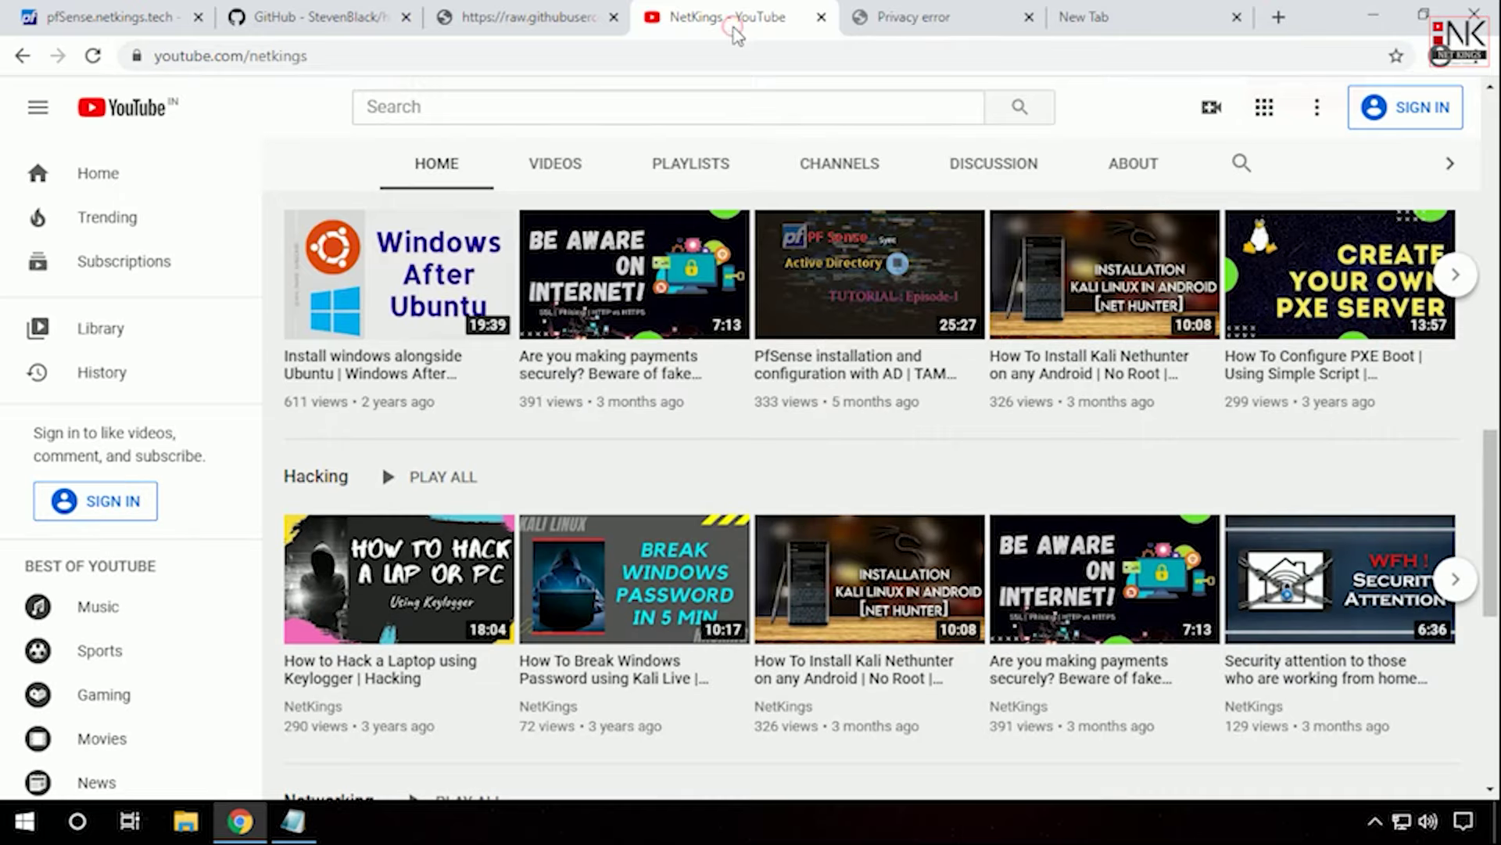
{"action": "left_click", "coordinate": [823, 18]}
{"action": "left_click", "coordinate": [1482, 58]}
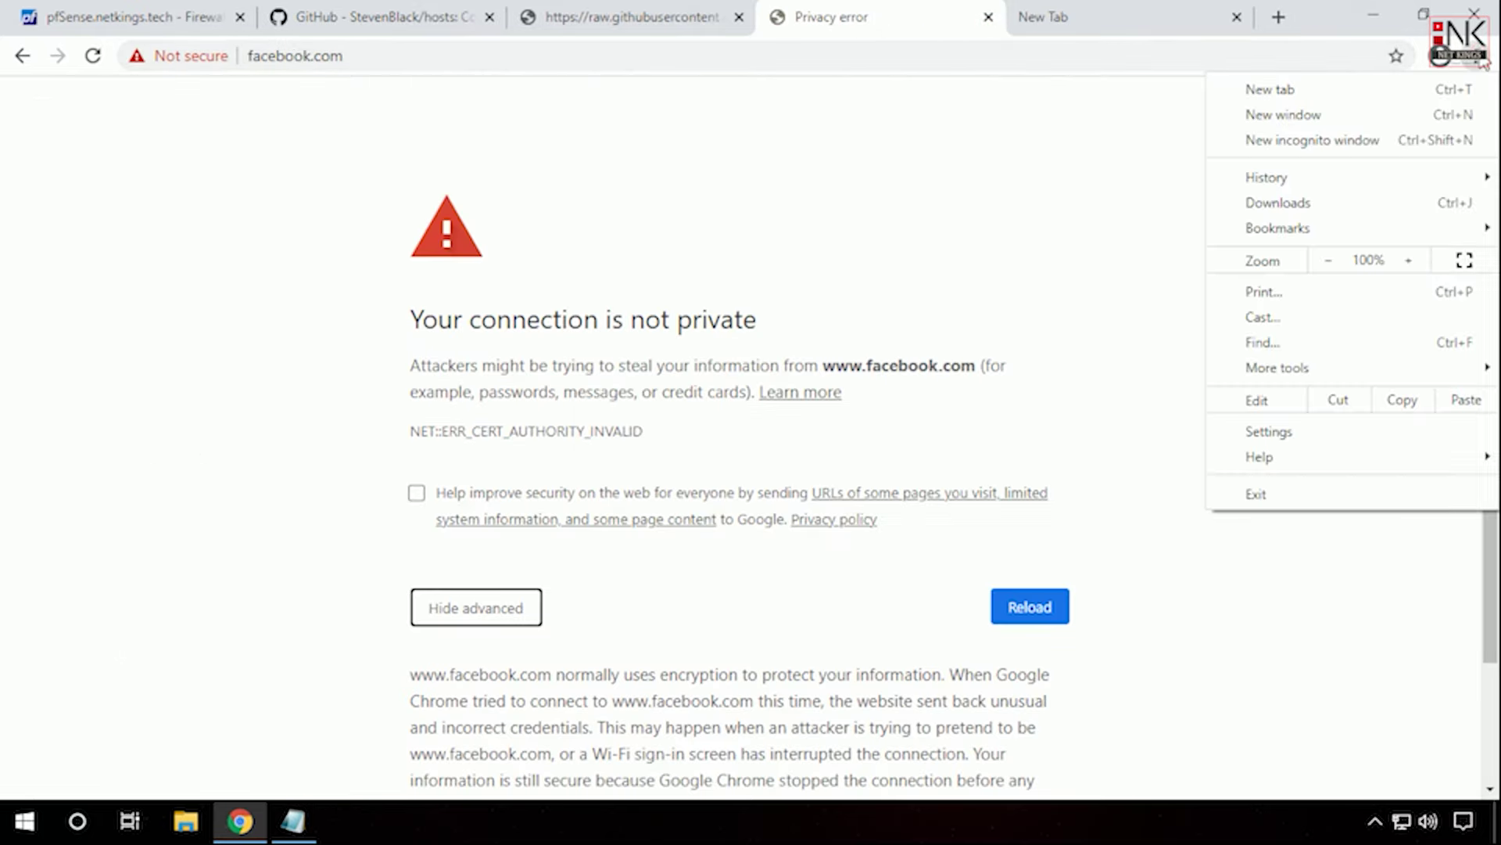
{"action": "left_click", "coordinate": [1330, 141]}
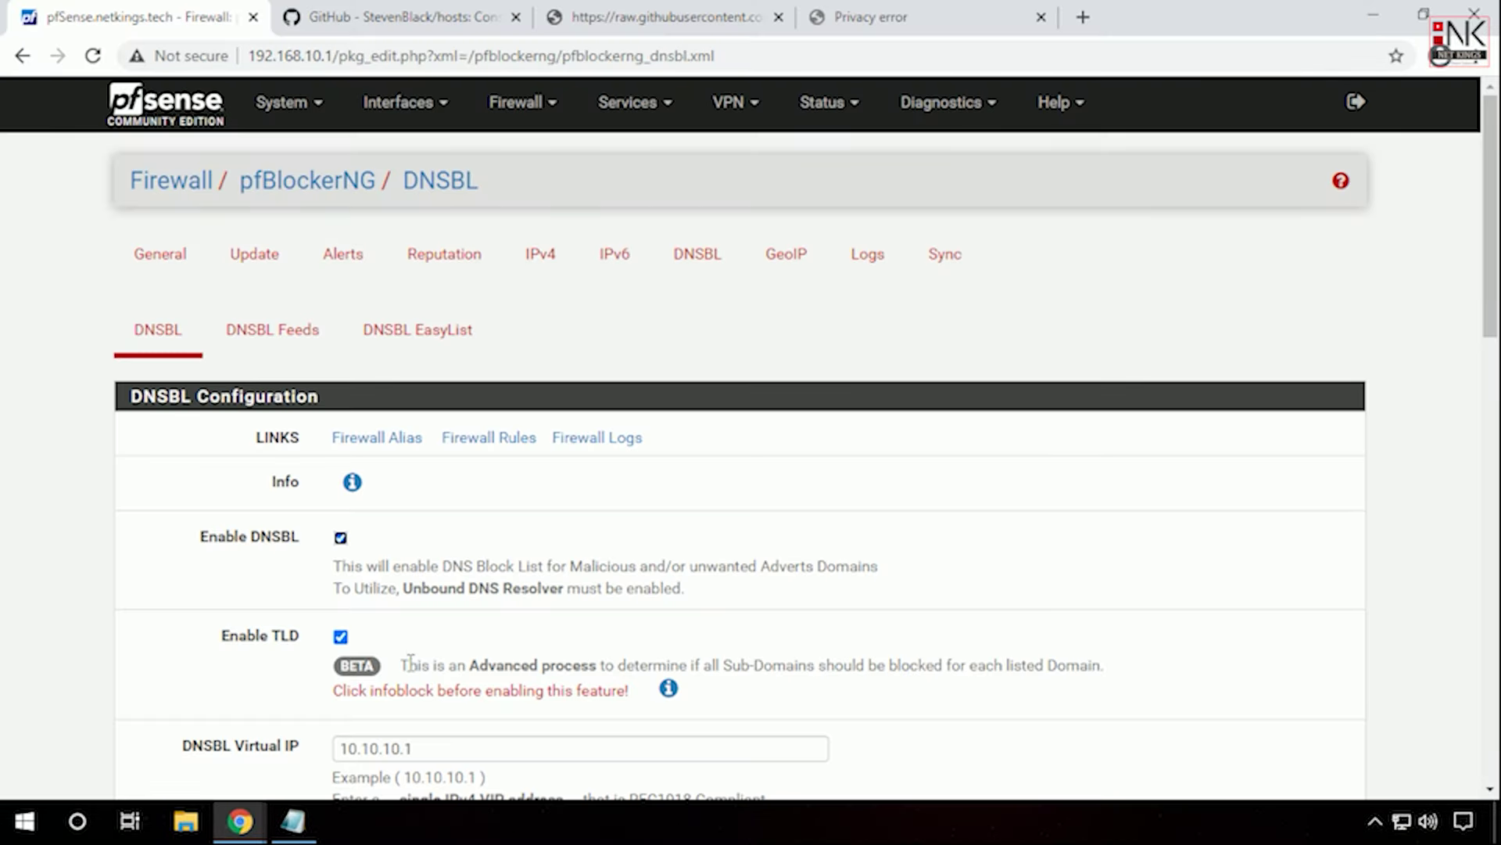
Step: Save the pfBlockerNG DNSBL configuration with Enable TLD checked
{"action": "left_click_drag", "start_coordinate": [404, 662], "coordinate": [368, 665]}
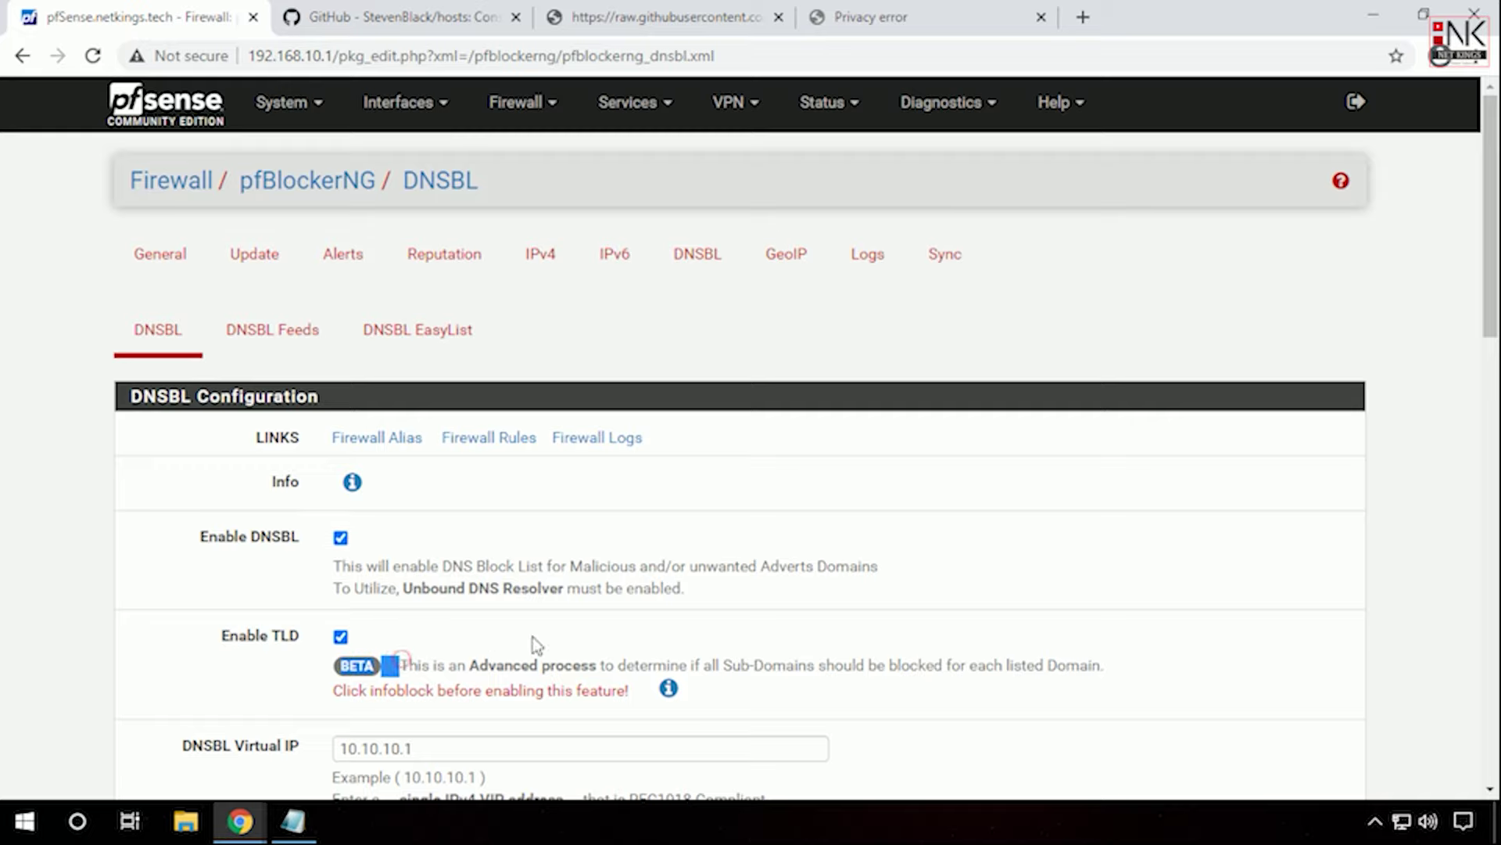
{"action": "left_click", "coordinate": [341, 638]}
{"action": "scroll", "coordinate": [749, 601], "scroll_direction": "down", "scroll_amount": 15}
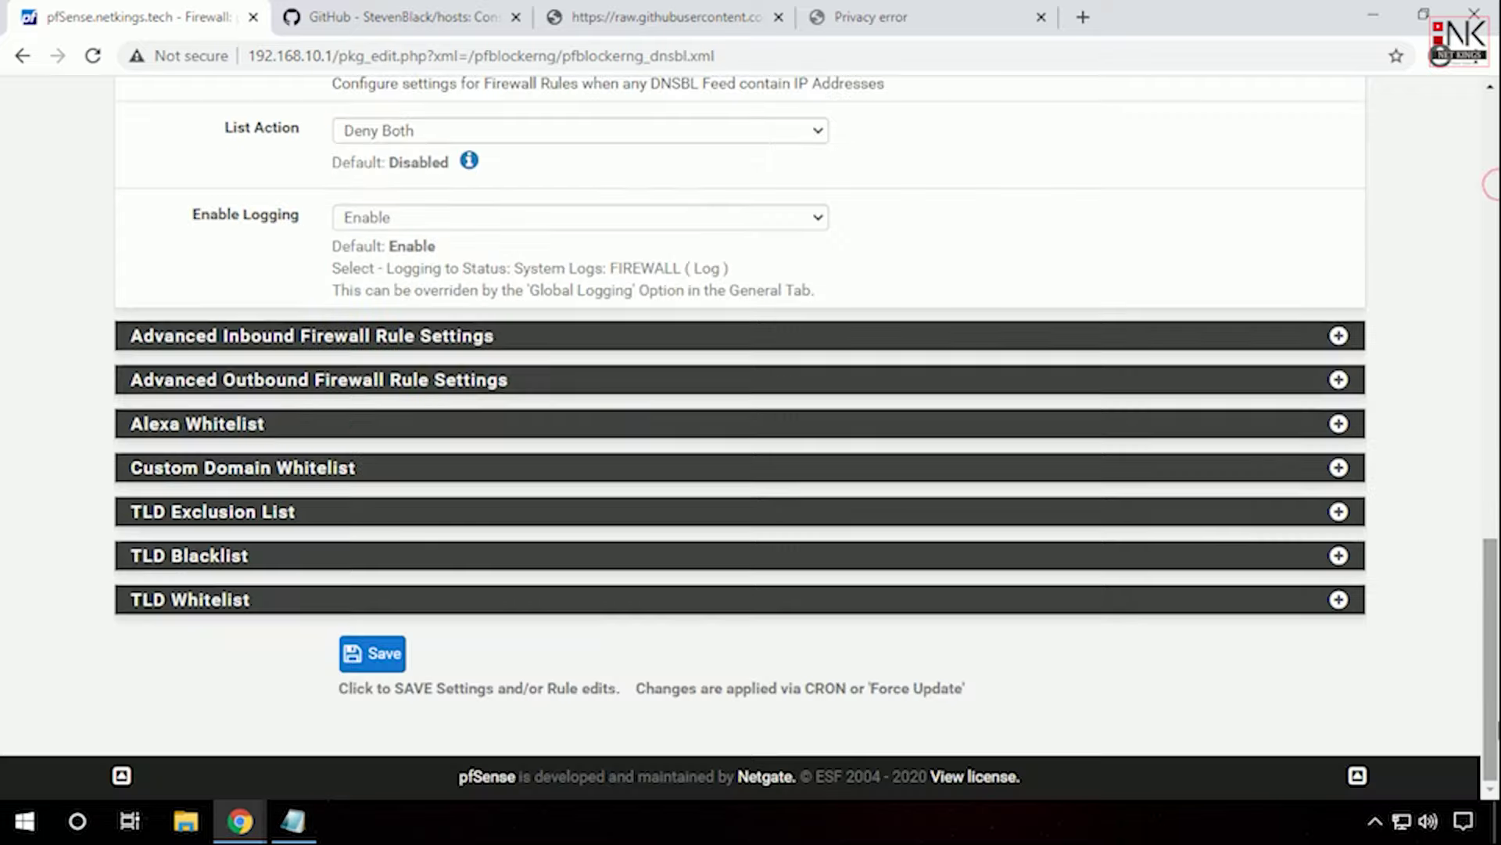
{"action": "left_click", "coordinate": [379, 657]}
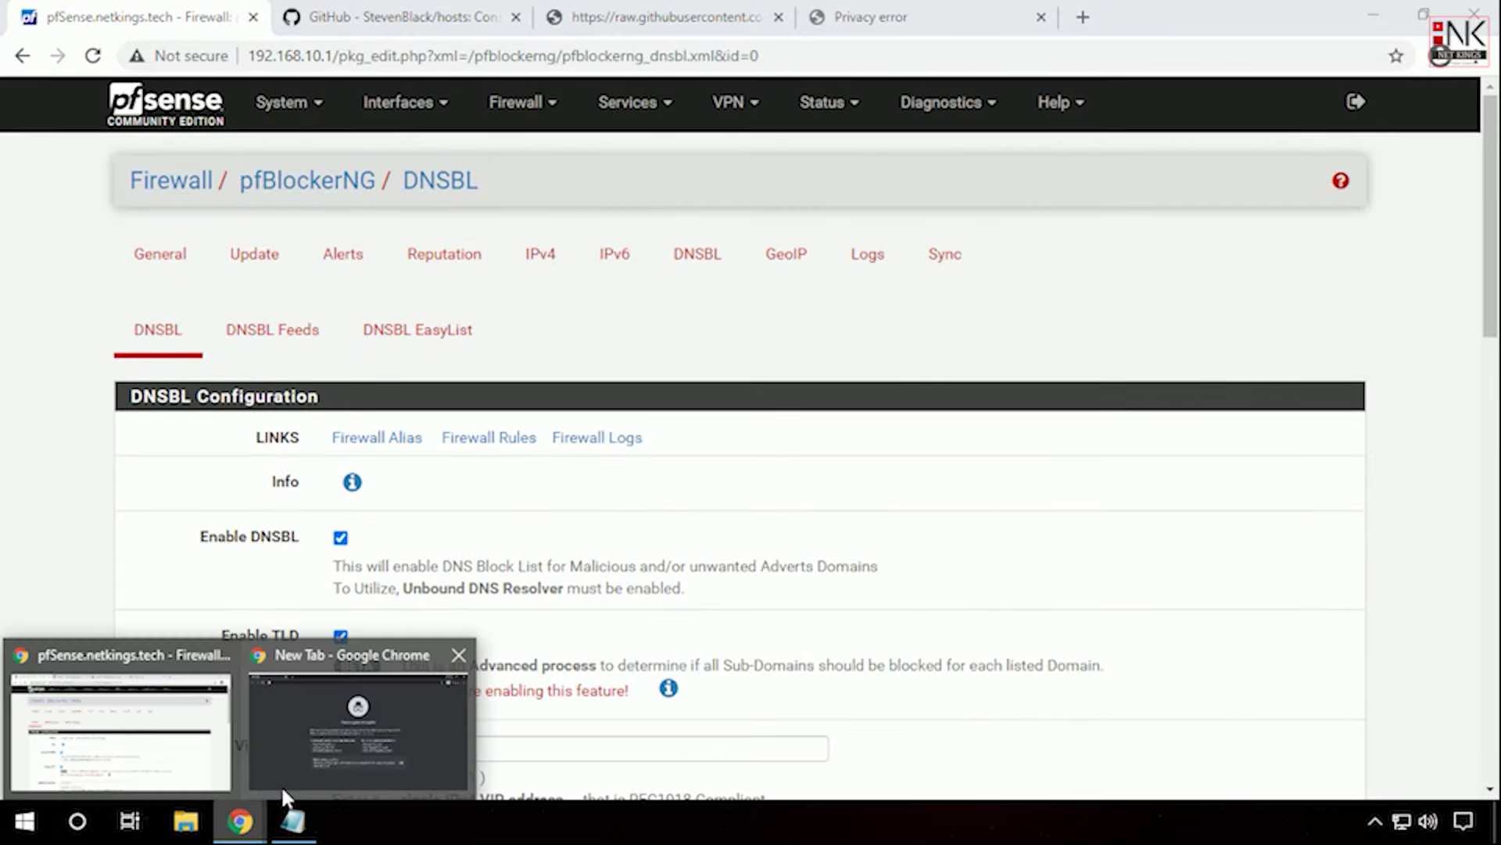
Step: Test the blocking by visiting youtube.com in the incognito window and reading the advanced error details
{"action": "key", "text": "alt+Tab"}
{"action": "type", "text": "you"}
{"action": "key", "text": "Return"}
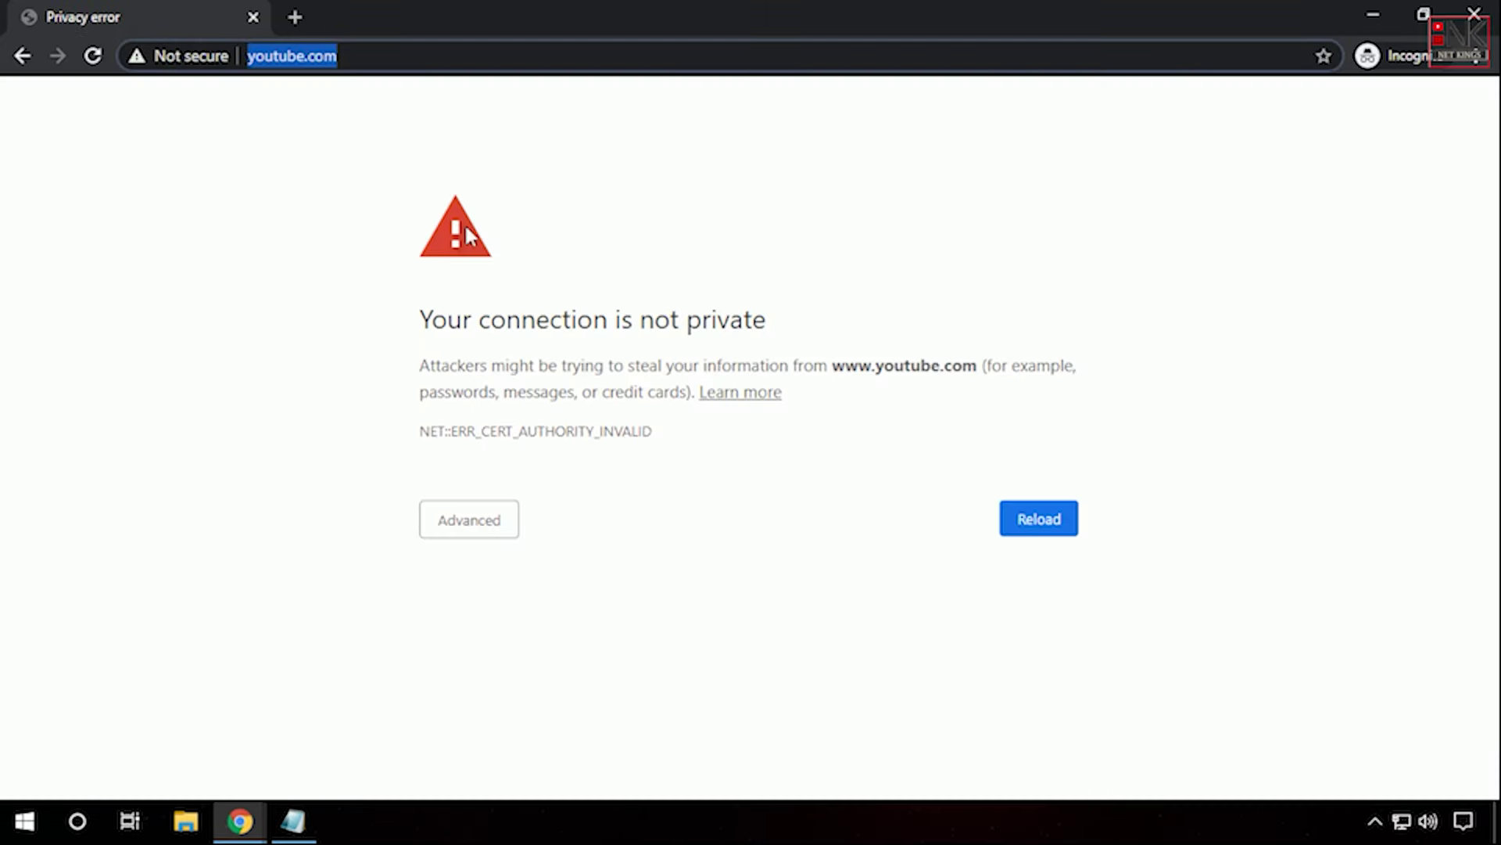
{"action": "left_click", "coordinate": [599, 211]}
{"action": "left_click", "coordinate": [462, 519]}
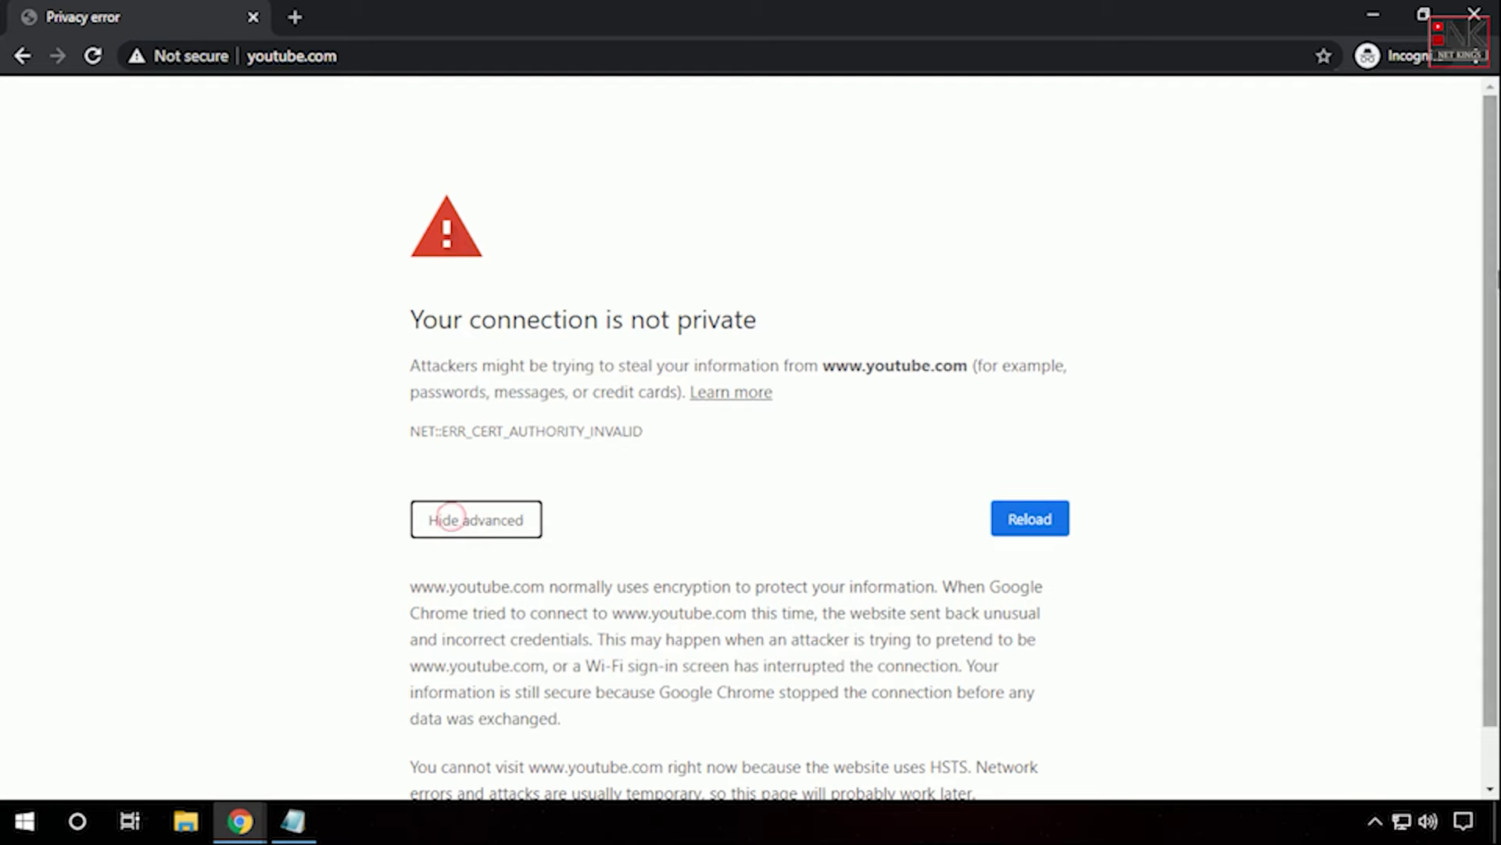
{"action": "left_click_drag", "start_coordinate": [1490, 221], "coordinate": [1492, 276]}
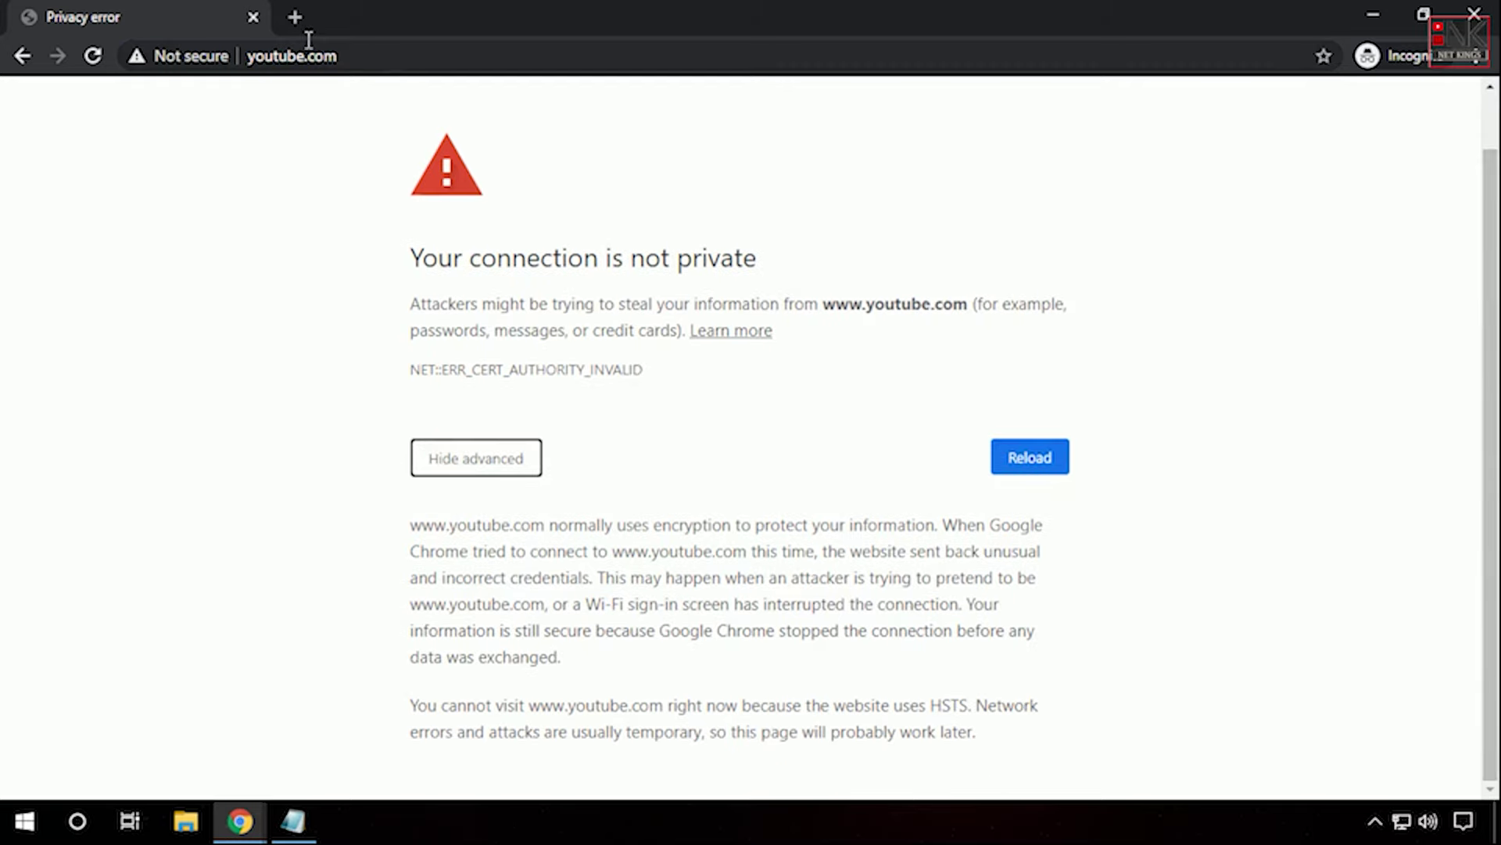
Step: Test the blocking of facebook.com in a second incognito tab
{"action": "left_click", "coordinate": [295, 17]}
{"action": "type", "text": "fac"}
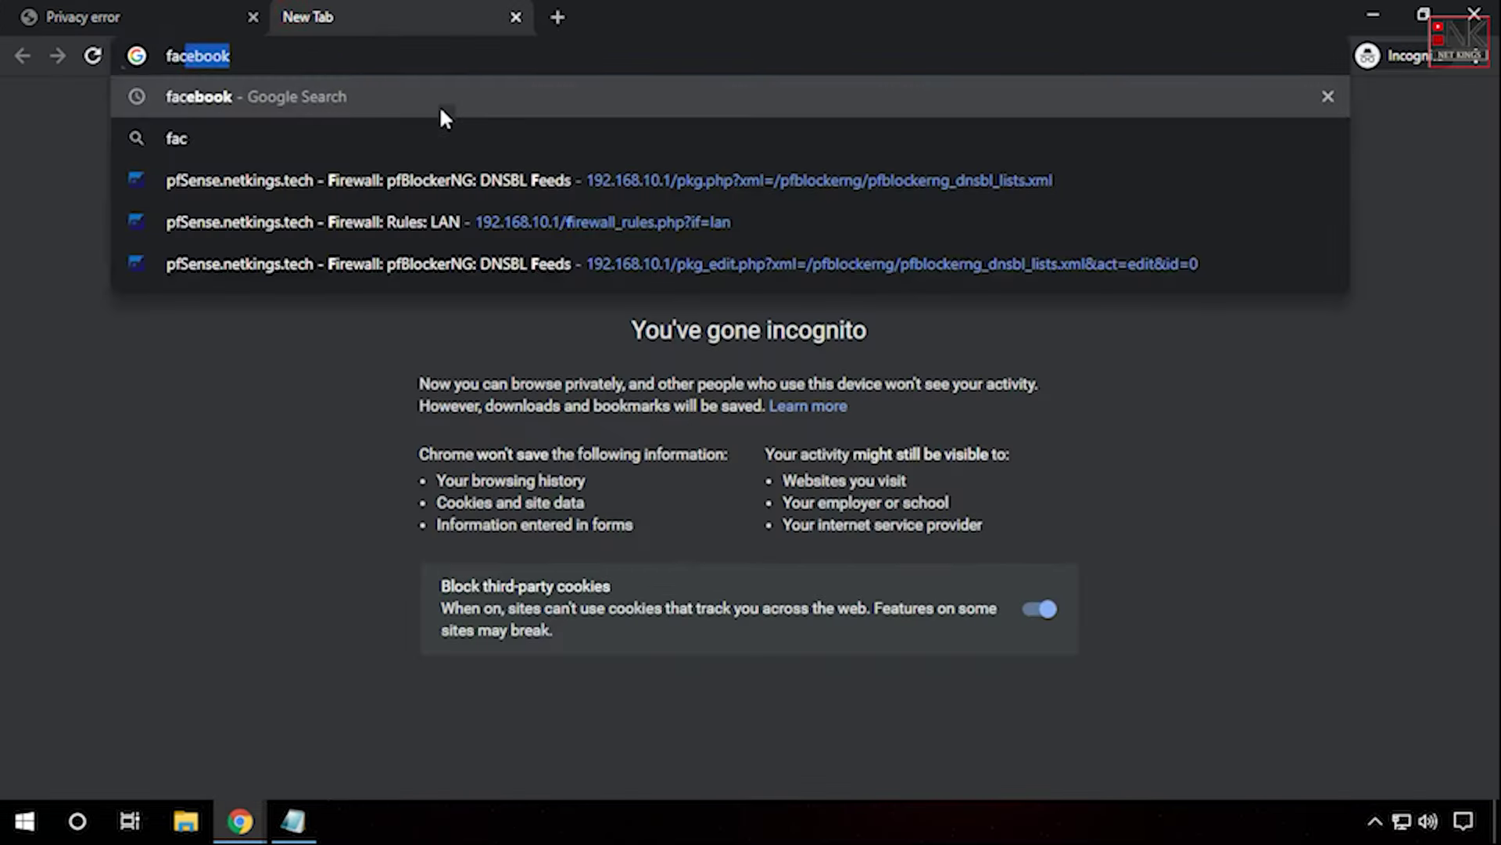
{"action": "type", "text": "ebook.com"}
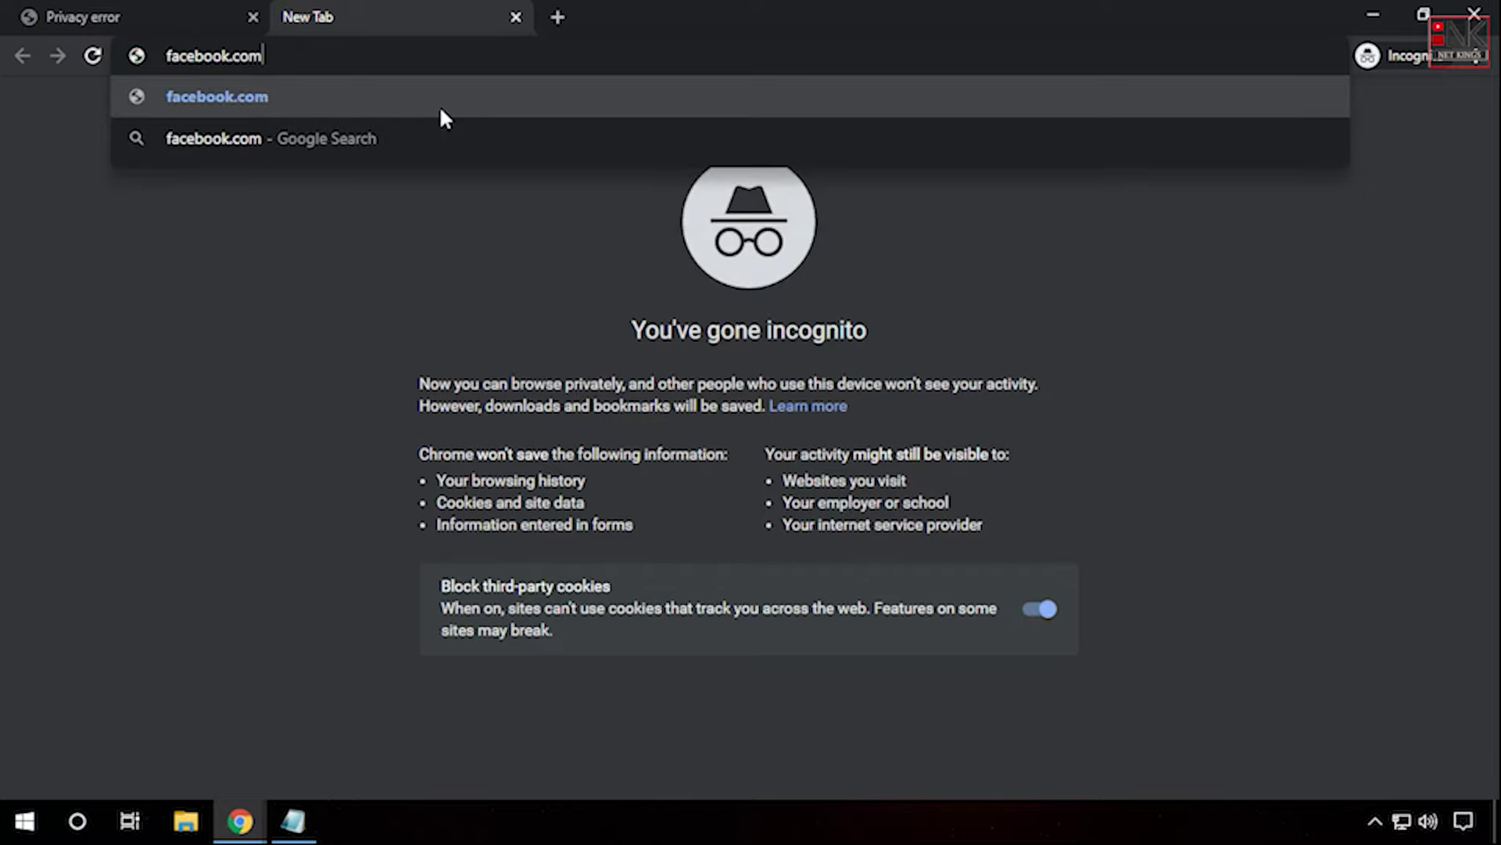
{"action": "key", "text": "Return"}
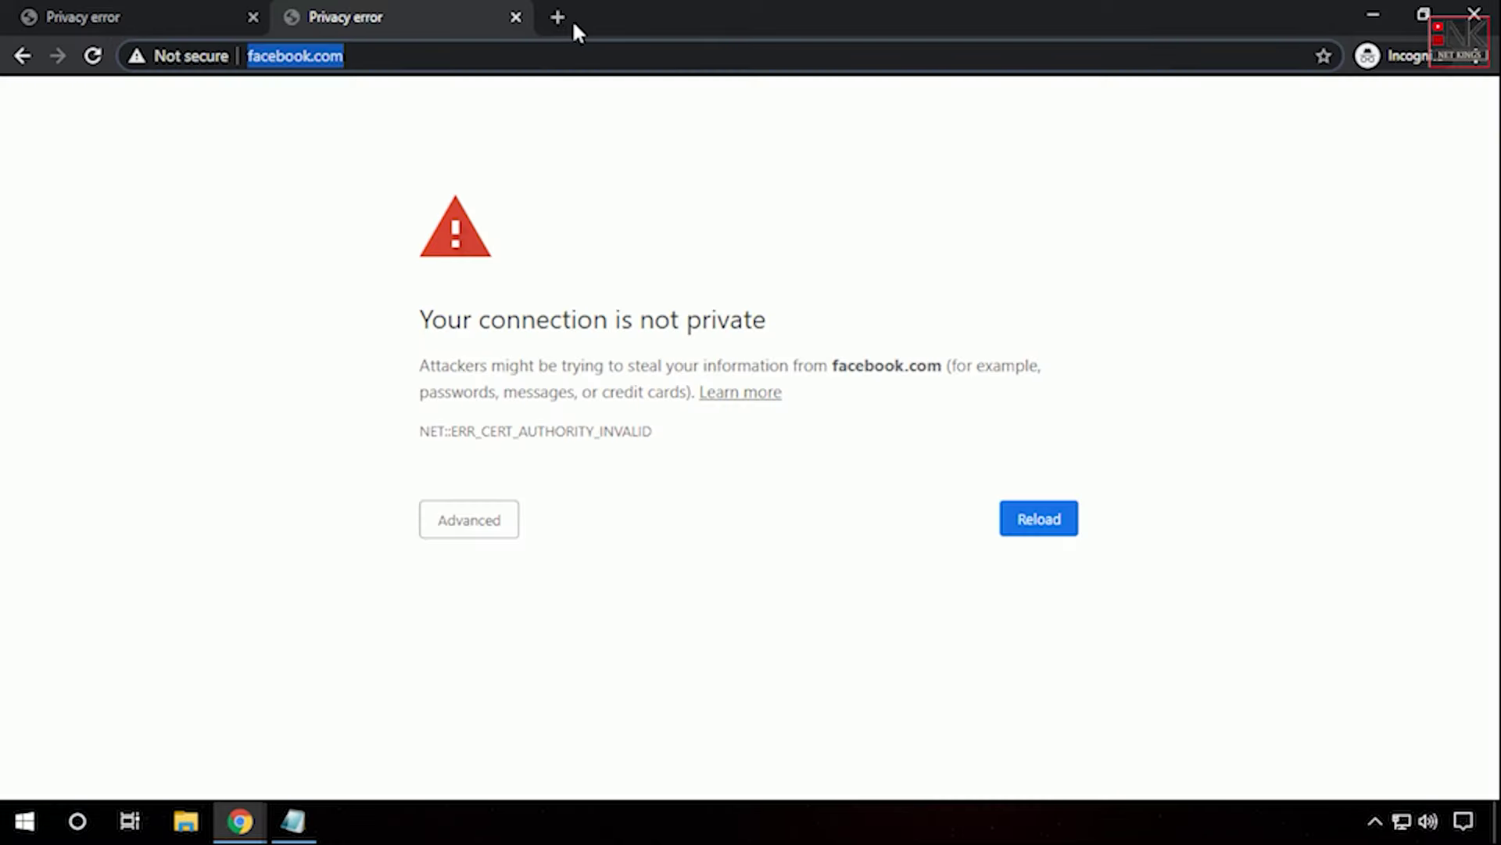
{"action": "left_click", "coordinate": [560, 121]}
Step: Search Google for linkedin in a third incognito tab and open the LinkedIn India result
{"action": "left_click", "coordinate": [556, 17]}
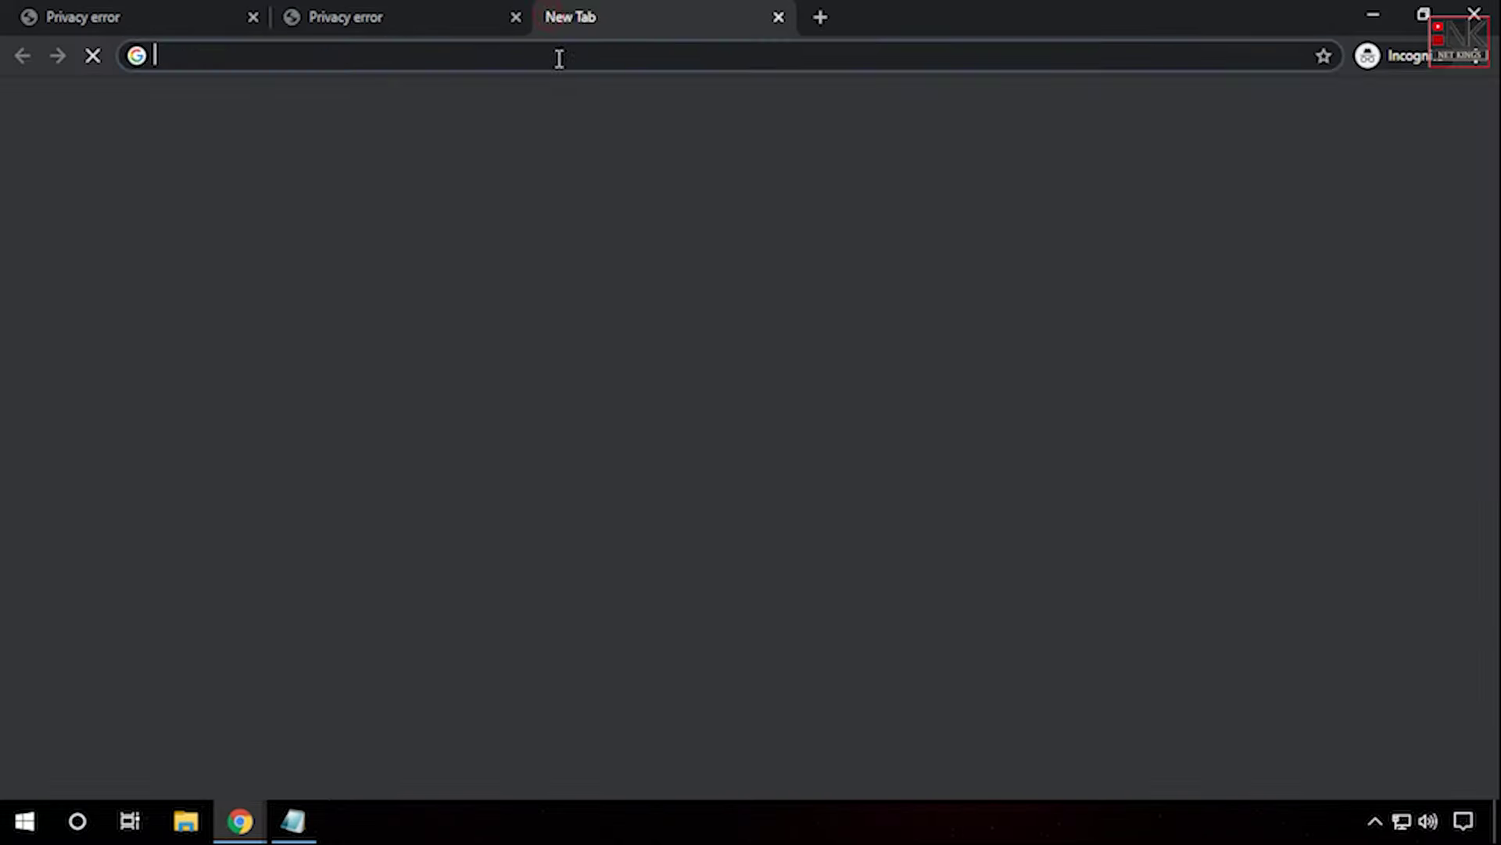
{"action": "type", "text": "lin"}
{"action": "key", "text": "Return"}
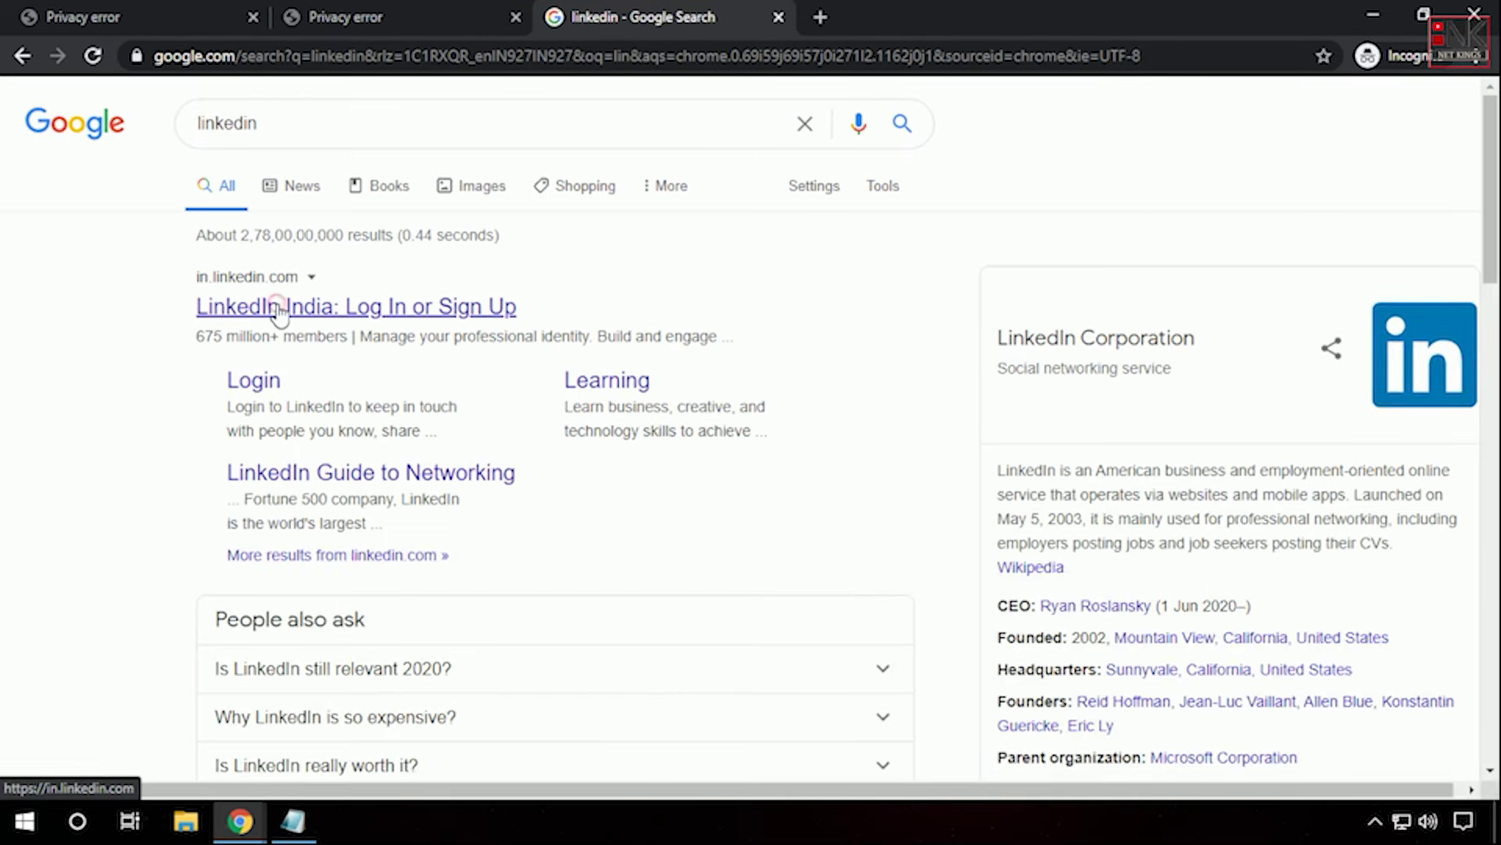
{"action": "left_click", "coordinate": [285, 305]}
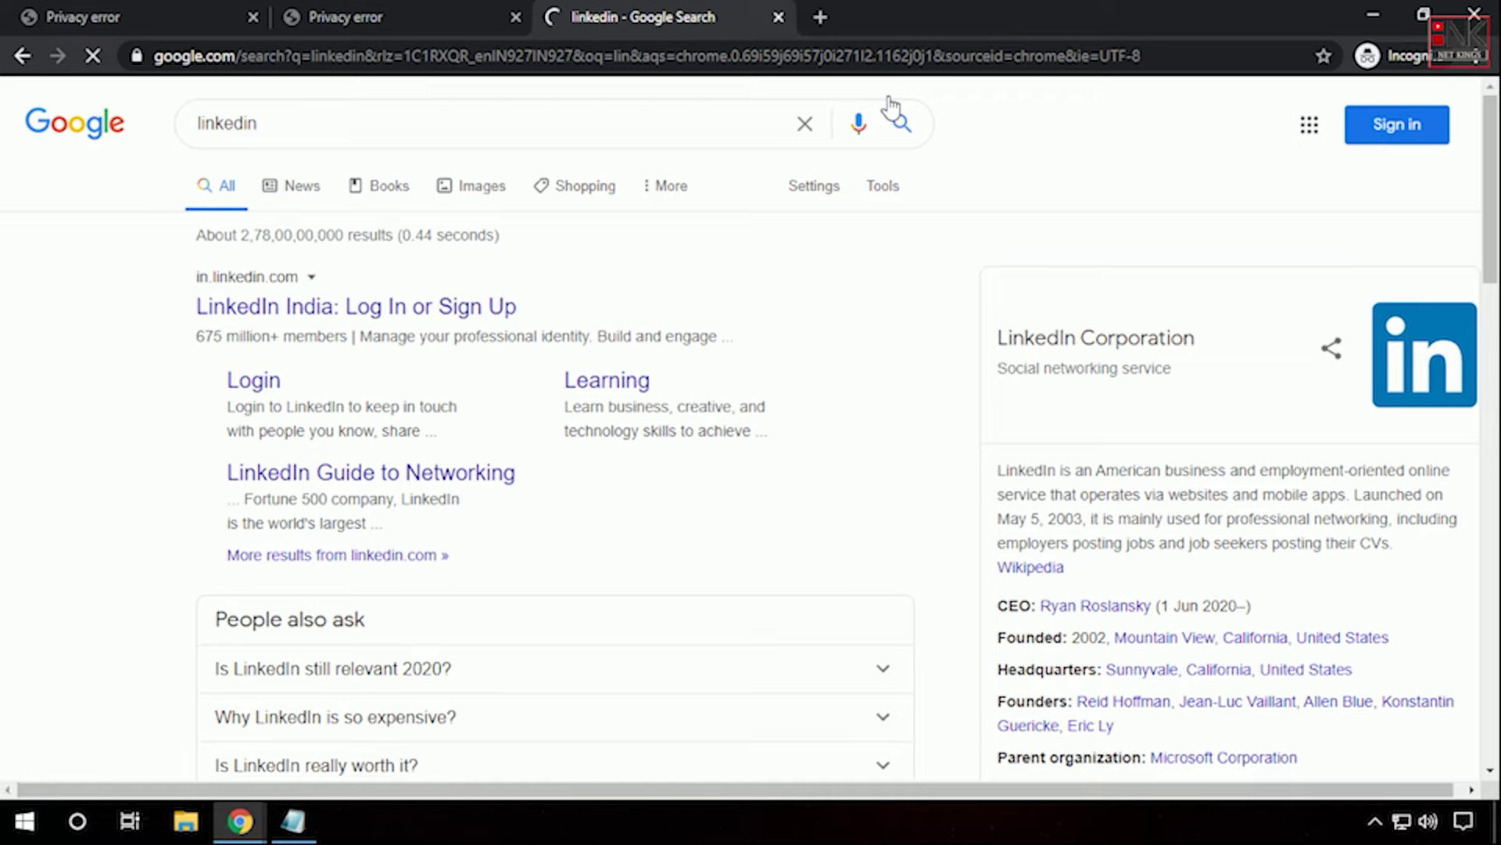
Step: Check the Facebook and YouTube test tabs, and read the advanced error details for in.linkedin.com
{"action": "left_click", "coordinate": [475, 26]}
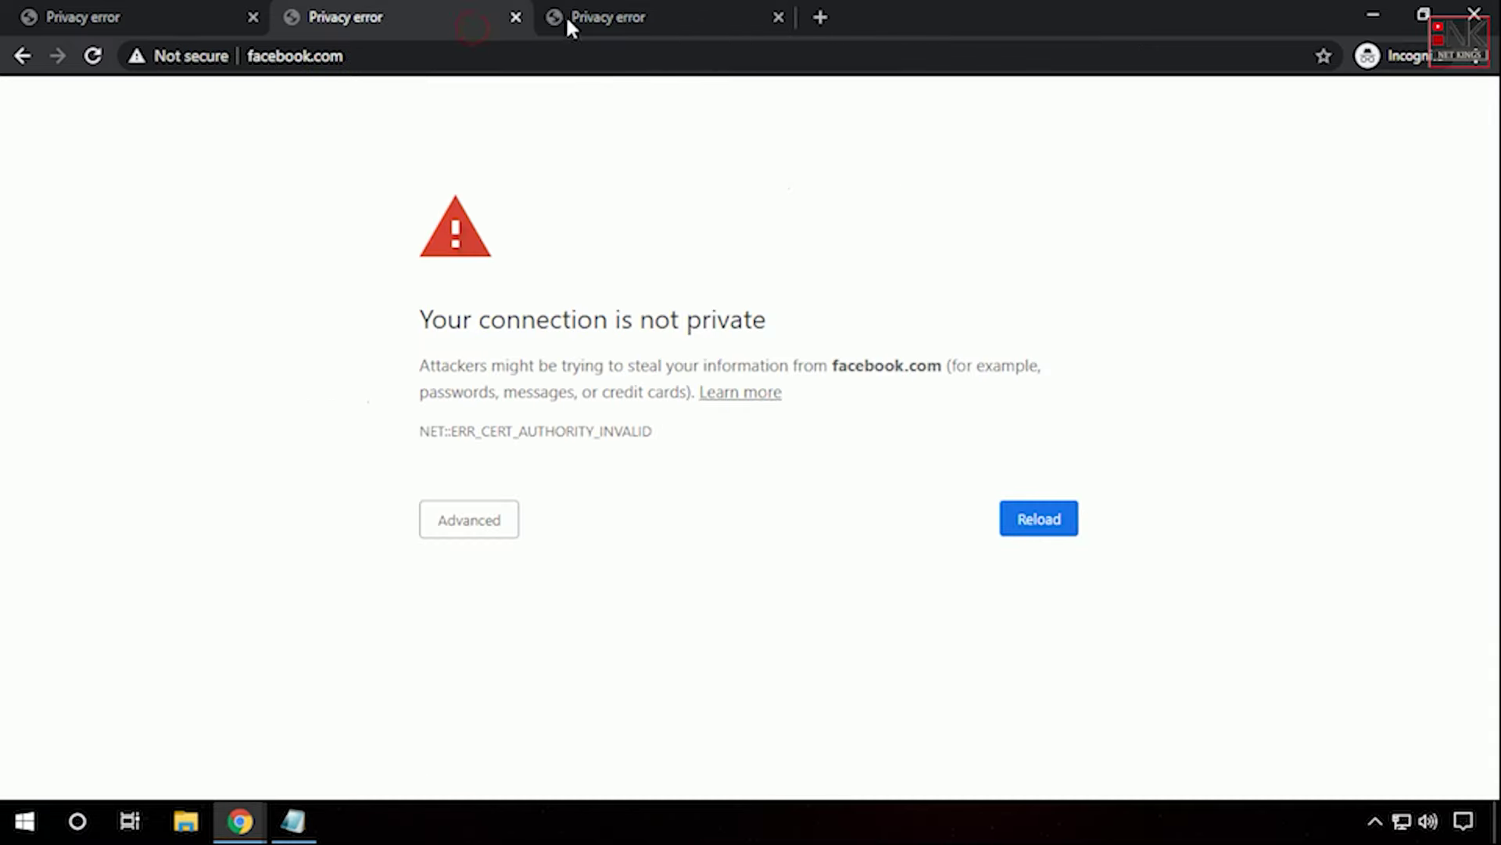
{"action": "left_click", "coordinate": [148, 22]}
{"action": "left_click", "coordinate": [671, 24]}
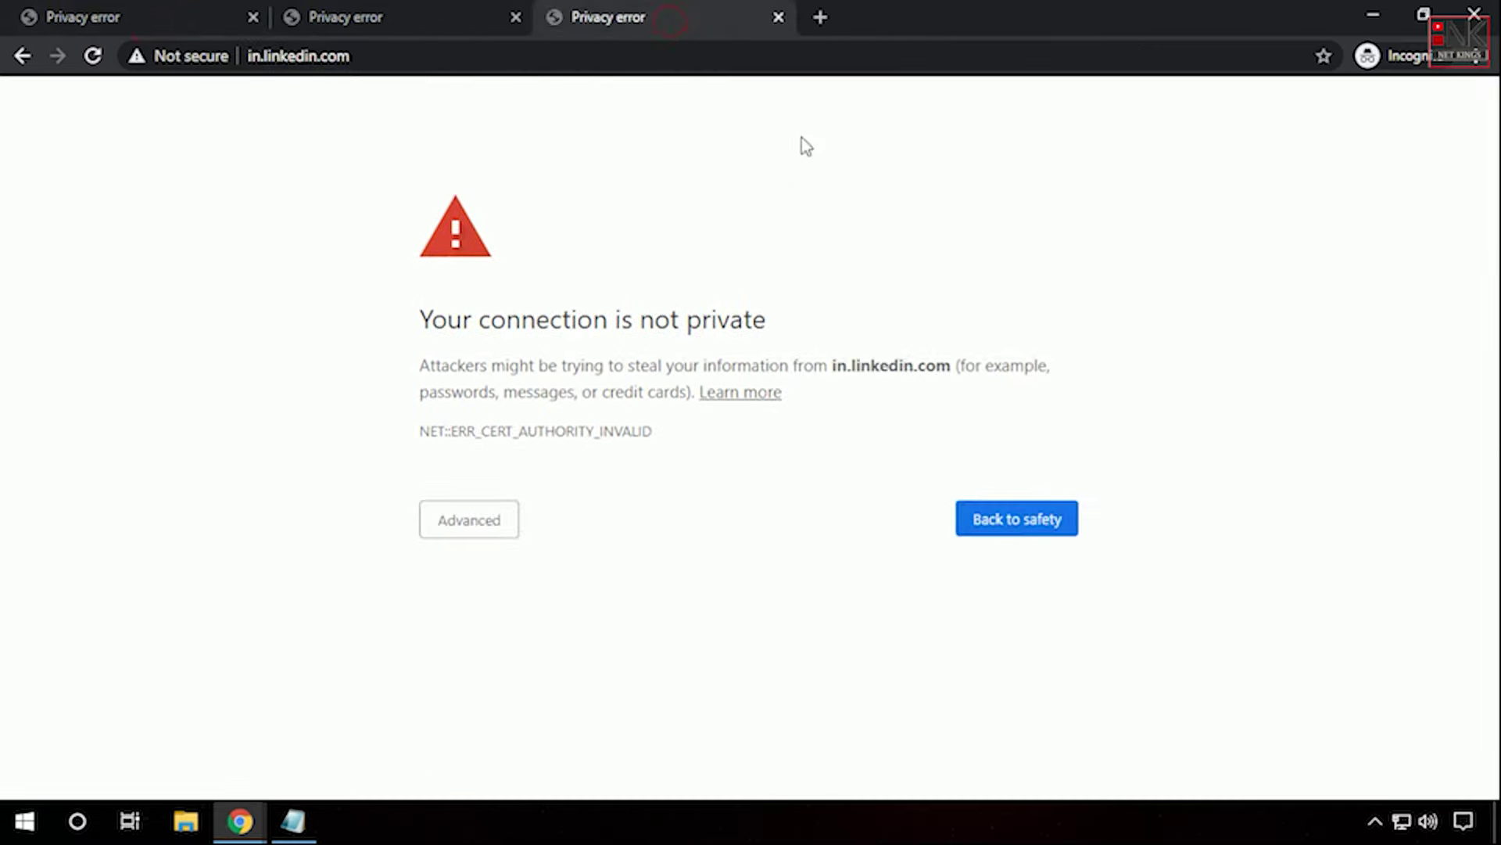
{"action": "left_click", "coordinate": [492, 518]}
{"action": "left_click_drag", "start_coordinate": [1497, 351], "coordinate": [1498, 546]}
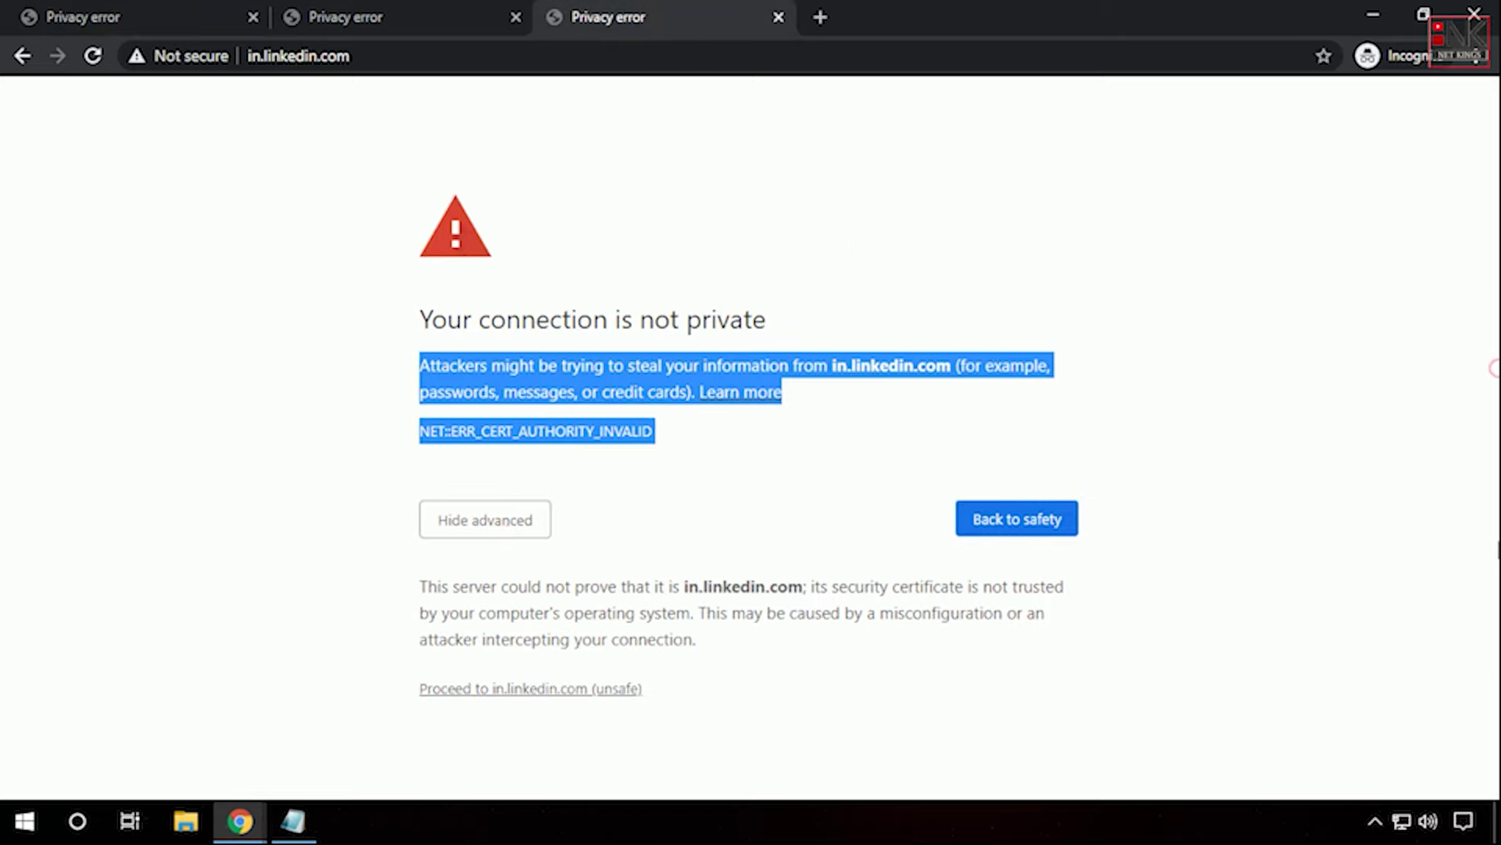
Step: Recheck the YouTube test tab and switch back to the pfSense browser window
{"action": "left_click", "coordinate": [196, 29]}
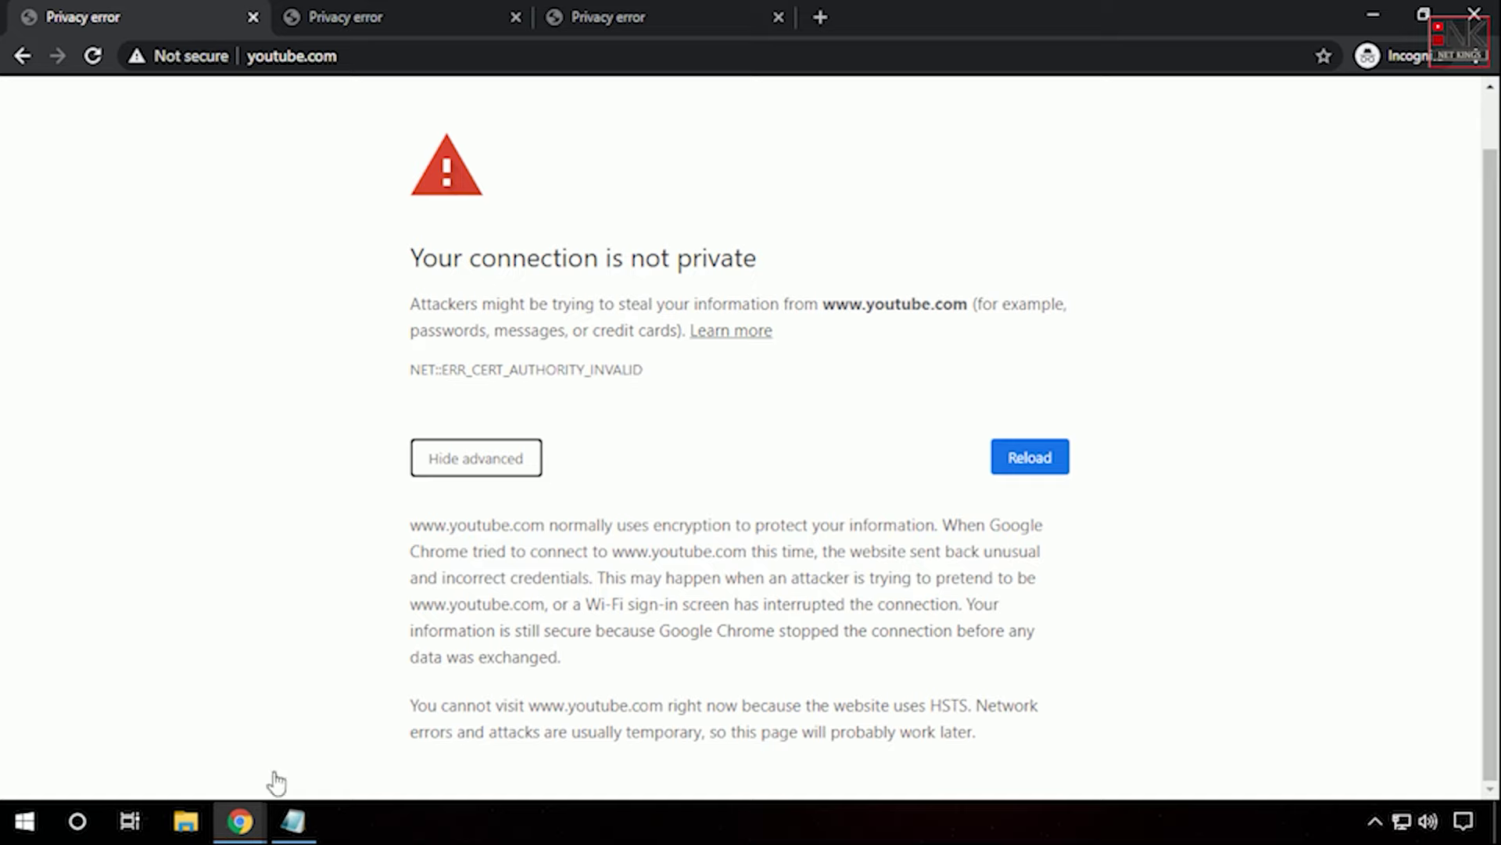
{"action": "mouse_move", "coordinate": [240, 821]}
{"action": "left_click", "coordinate": [164, 721]}
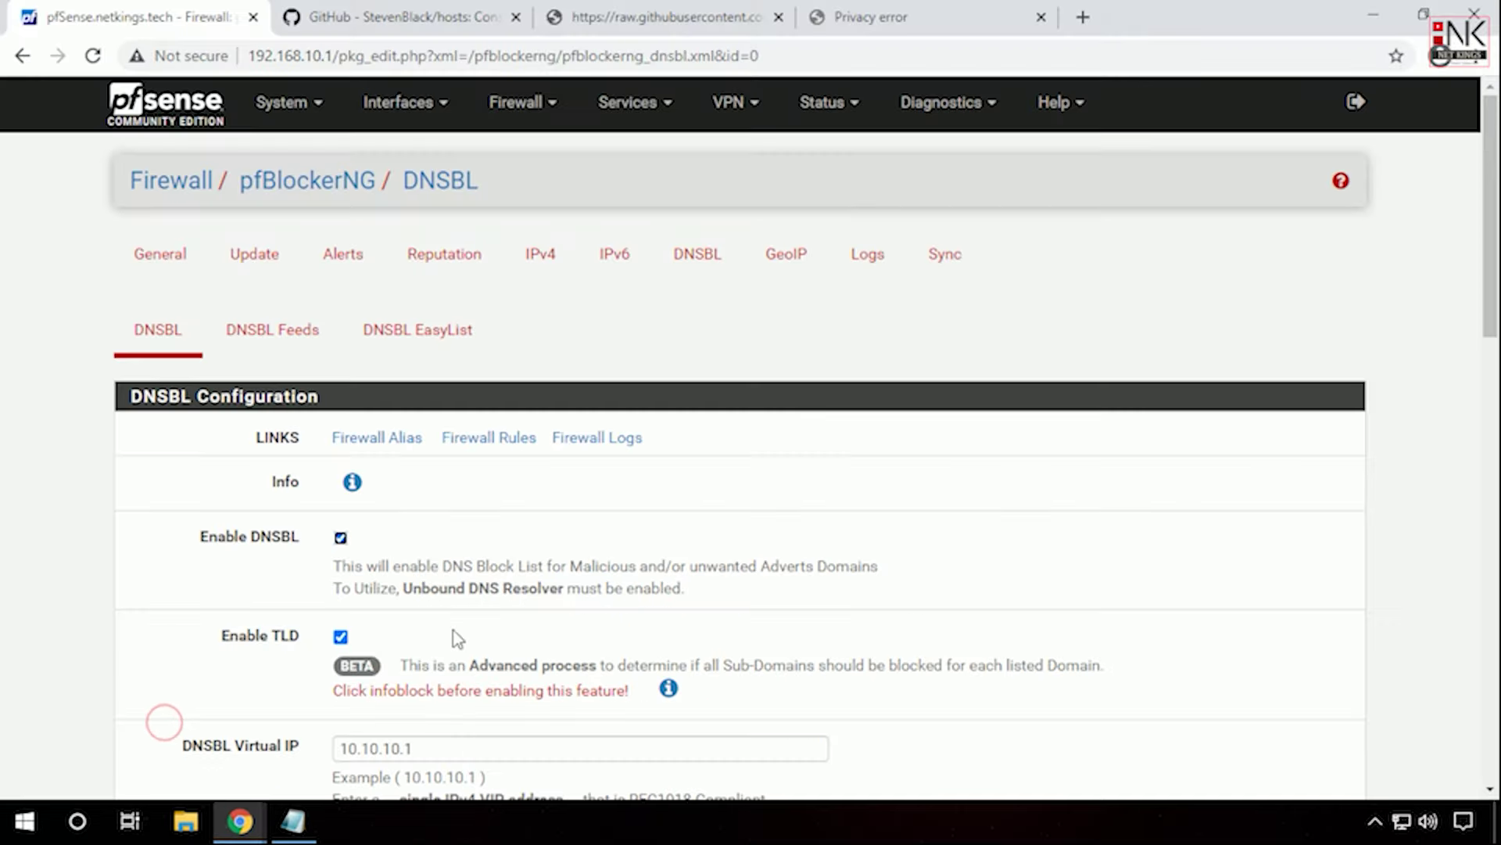
{"action": "left_click", "coordinate": [1373, 14]}
{"action": "left_click", "coordinate": [982, 449]}
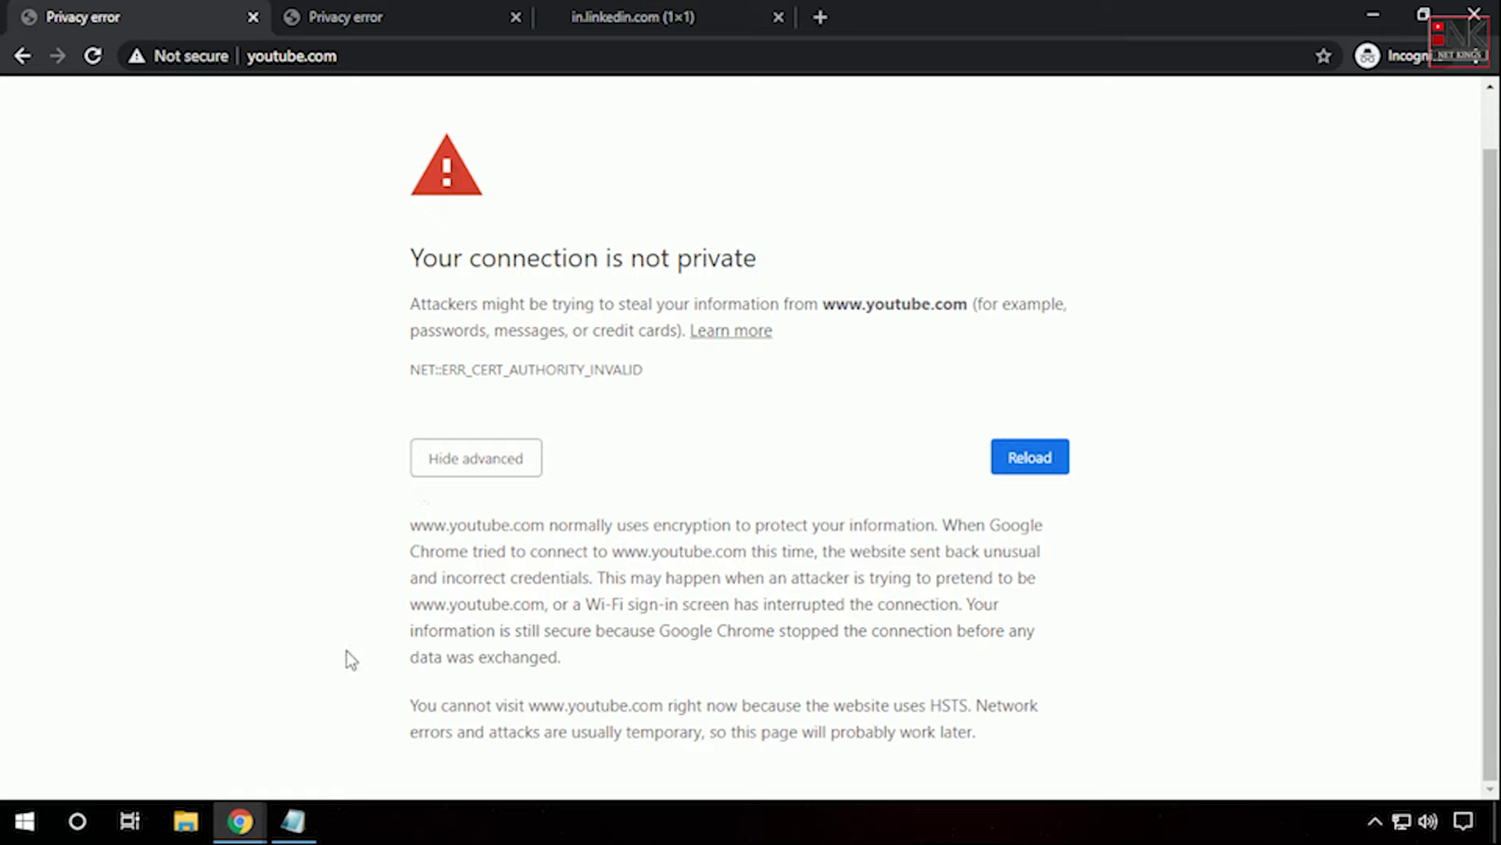
{"action": "mouse_move", "coordinate": [240, 821]}
{"action": "left_click", "coordinate": [169, 735]}
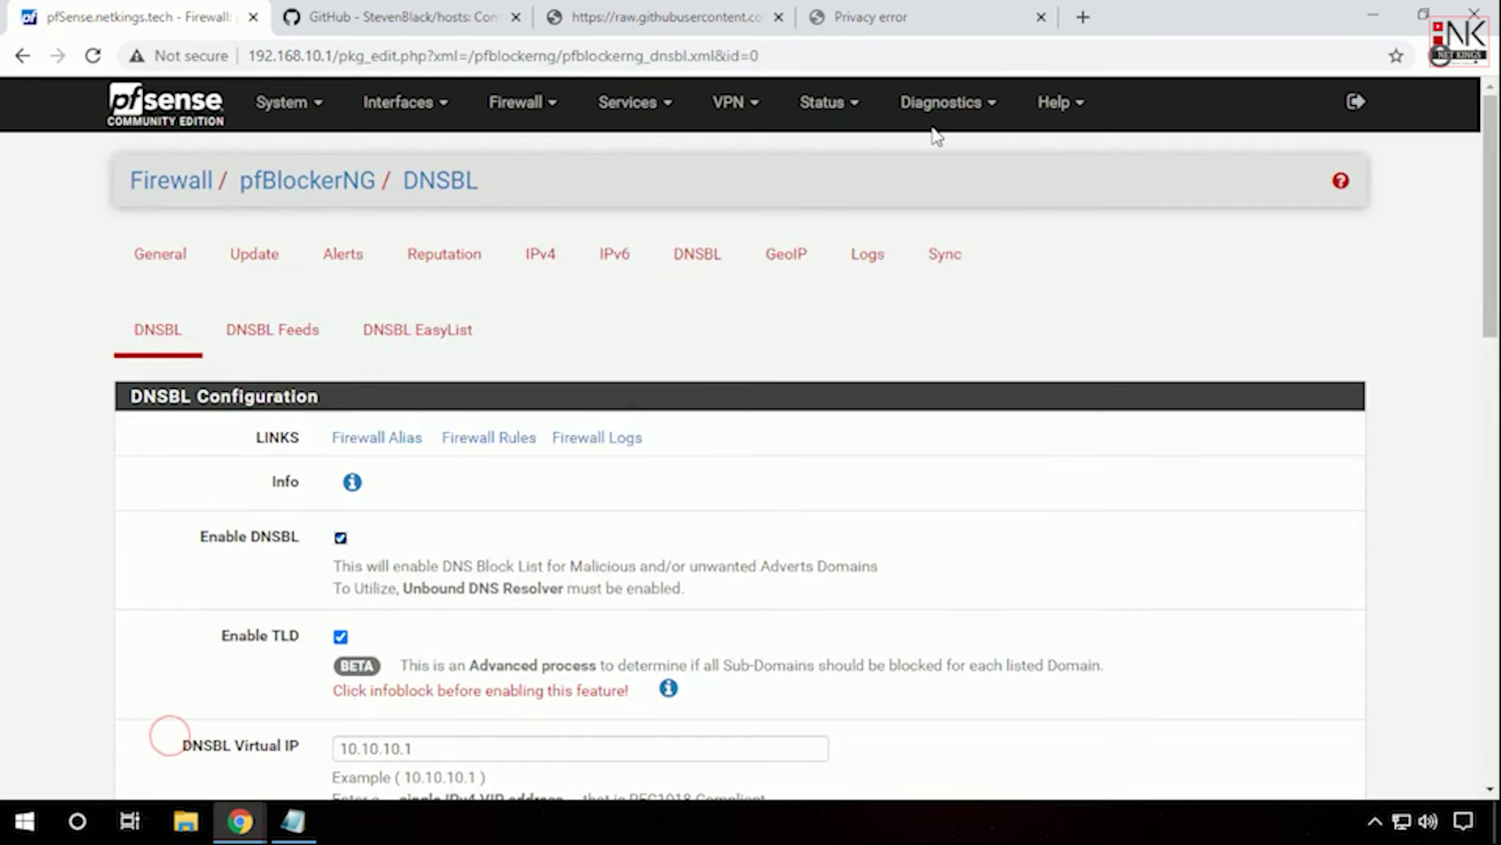
Step: View the general settings of the pfSense DNS Resolver service
{"action": "left_click", "coordinate": [812, 108]}
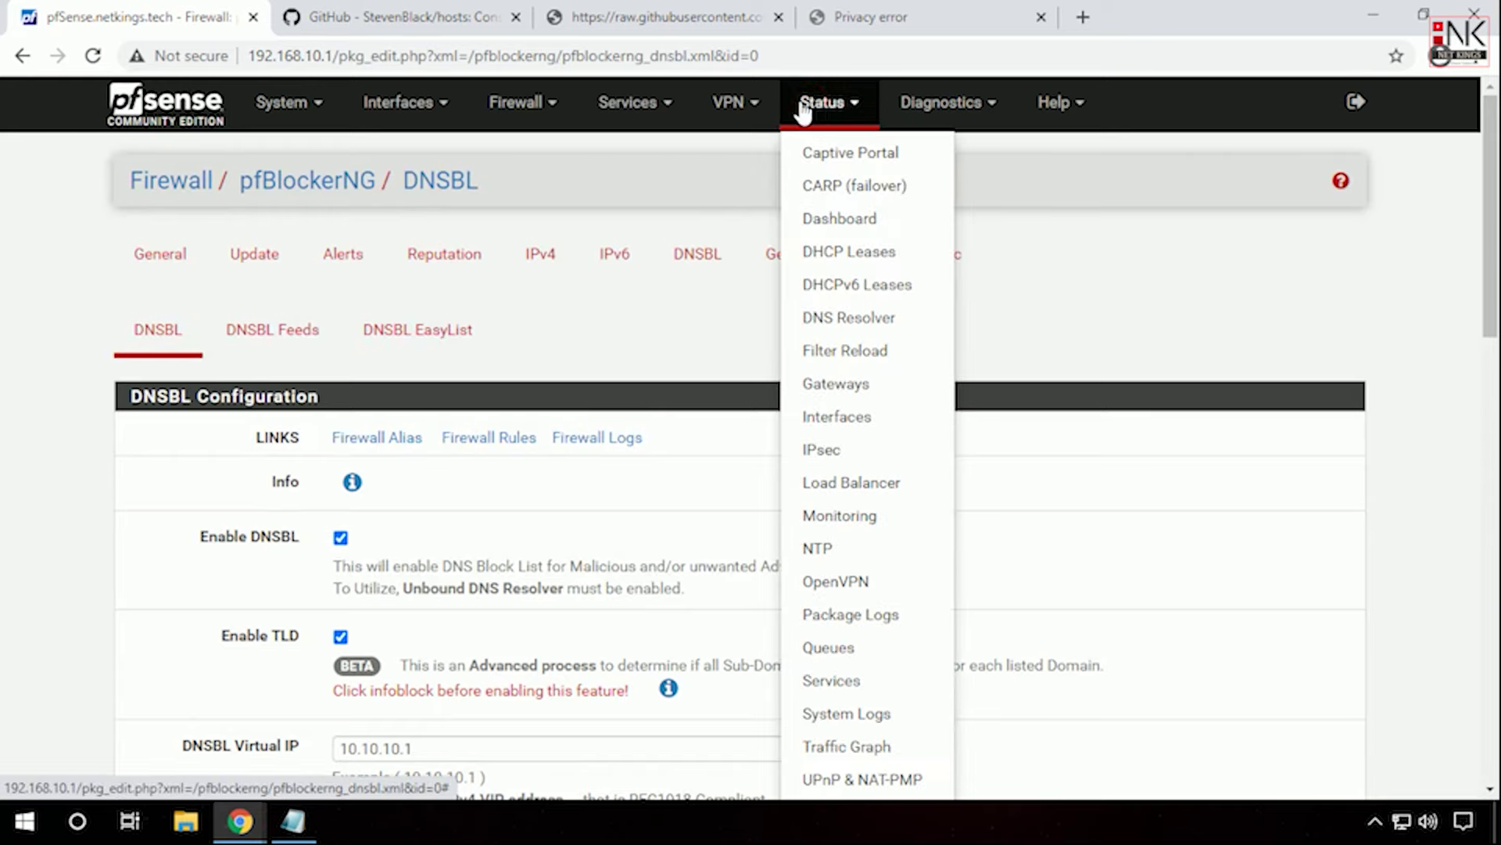
{"action": "left_click", "coordinate": [632, 114]}
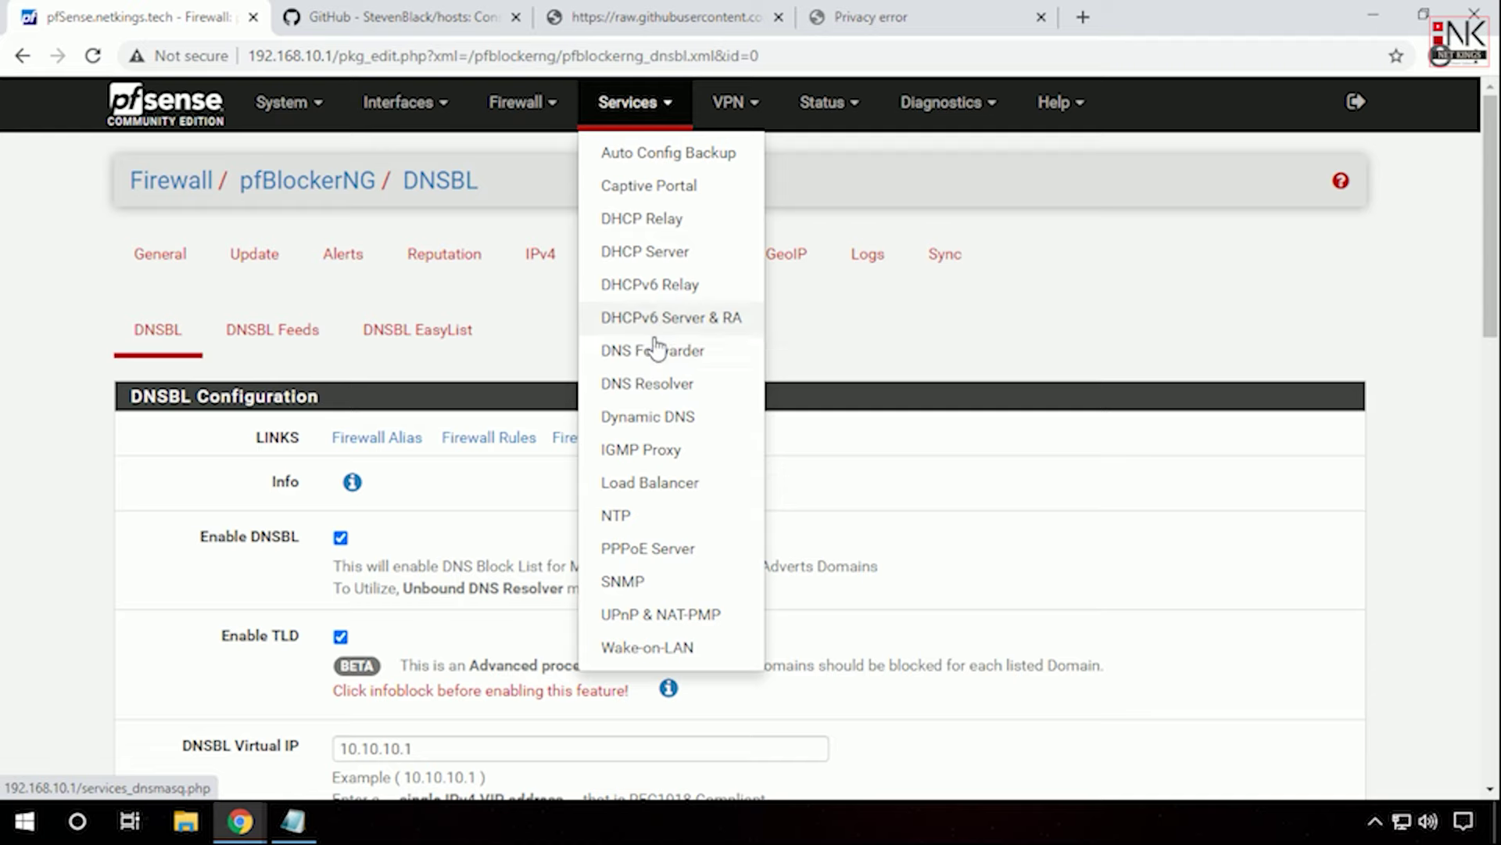
{"action": "left_click", "coordinate": [648, 400]}
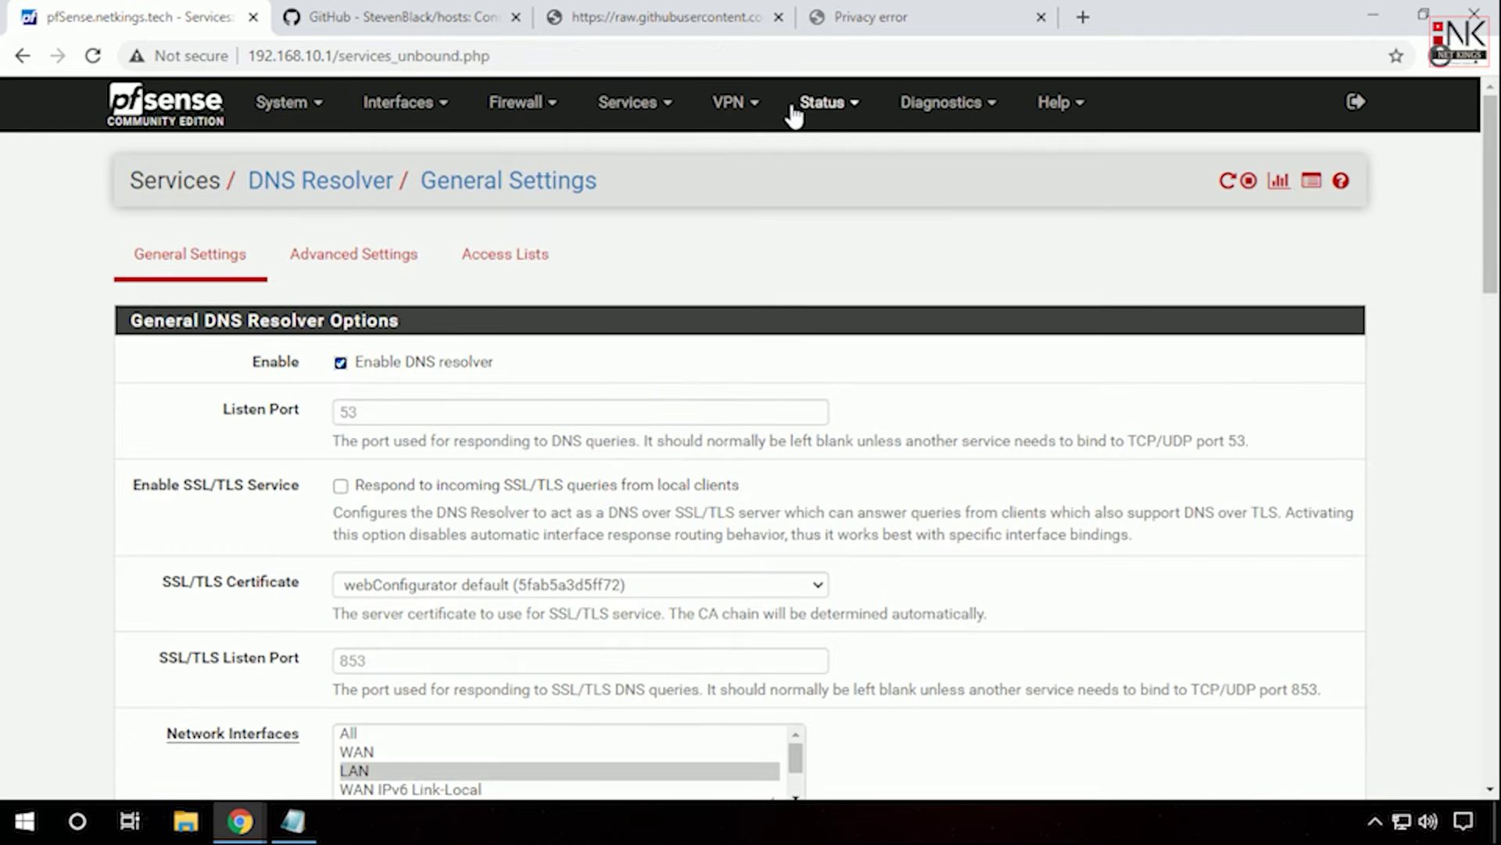
Step: Open the pfSense services status page and check the dnsbl service entry
{"action": "left_click", "coordinate": [623, 104]}
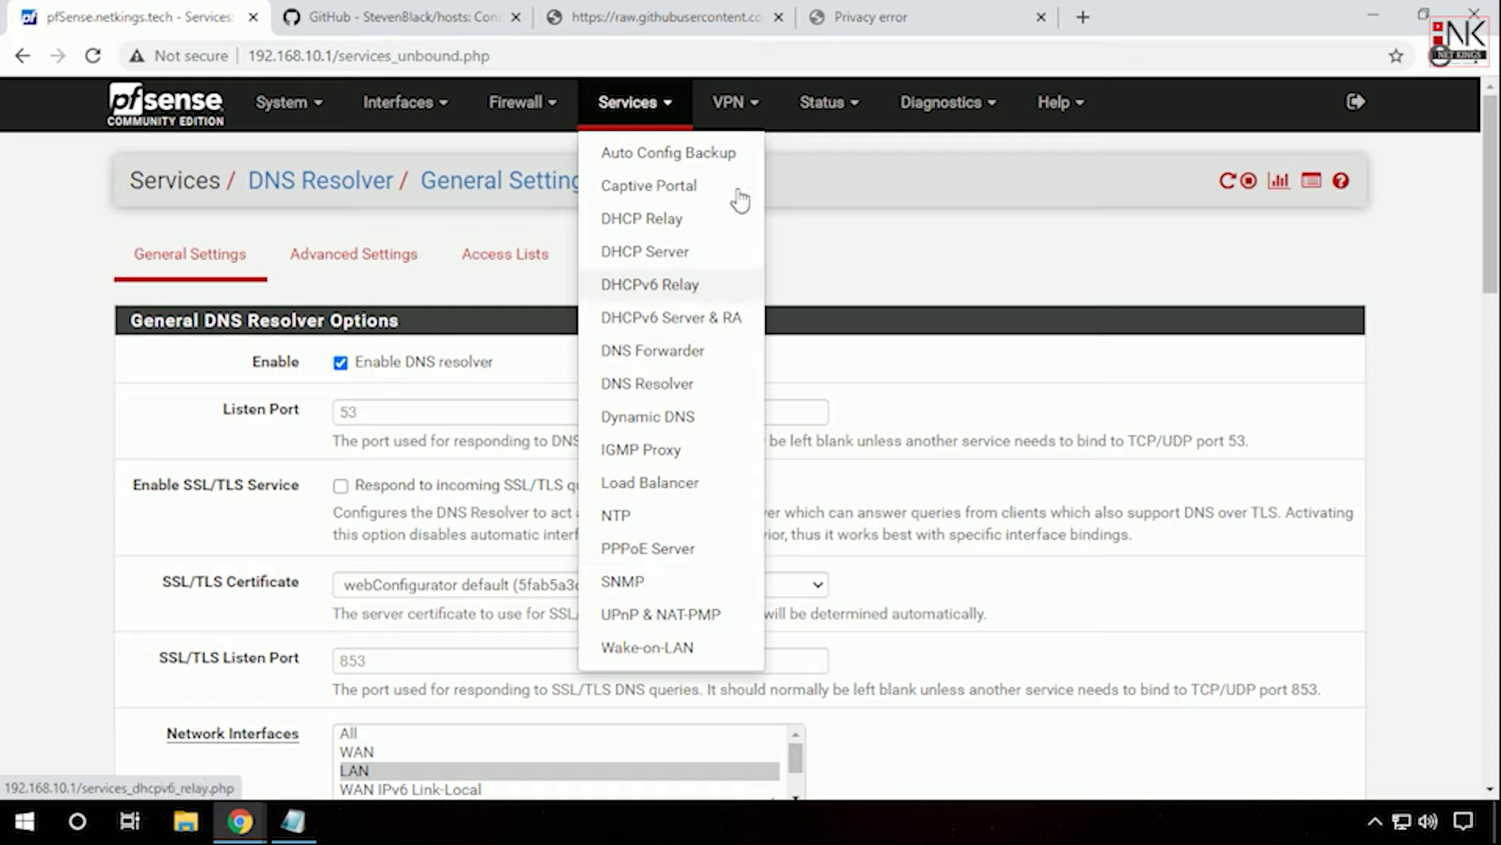
{"action": "left_click", "coordinate": [756, 108]}
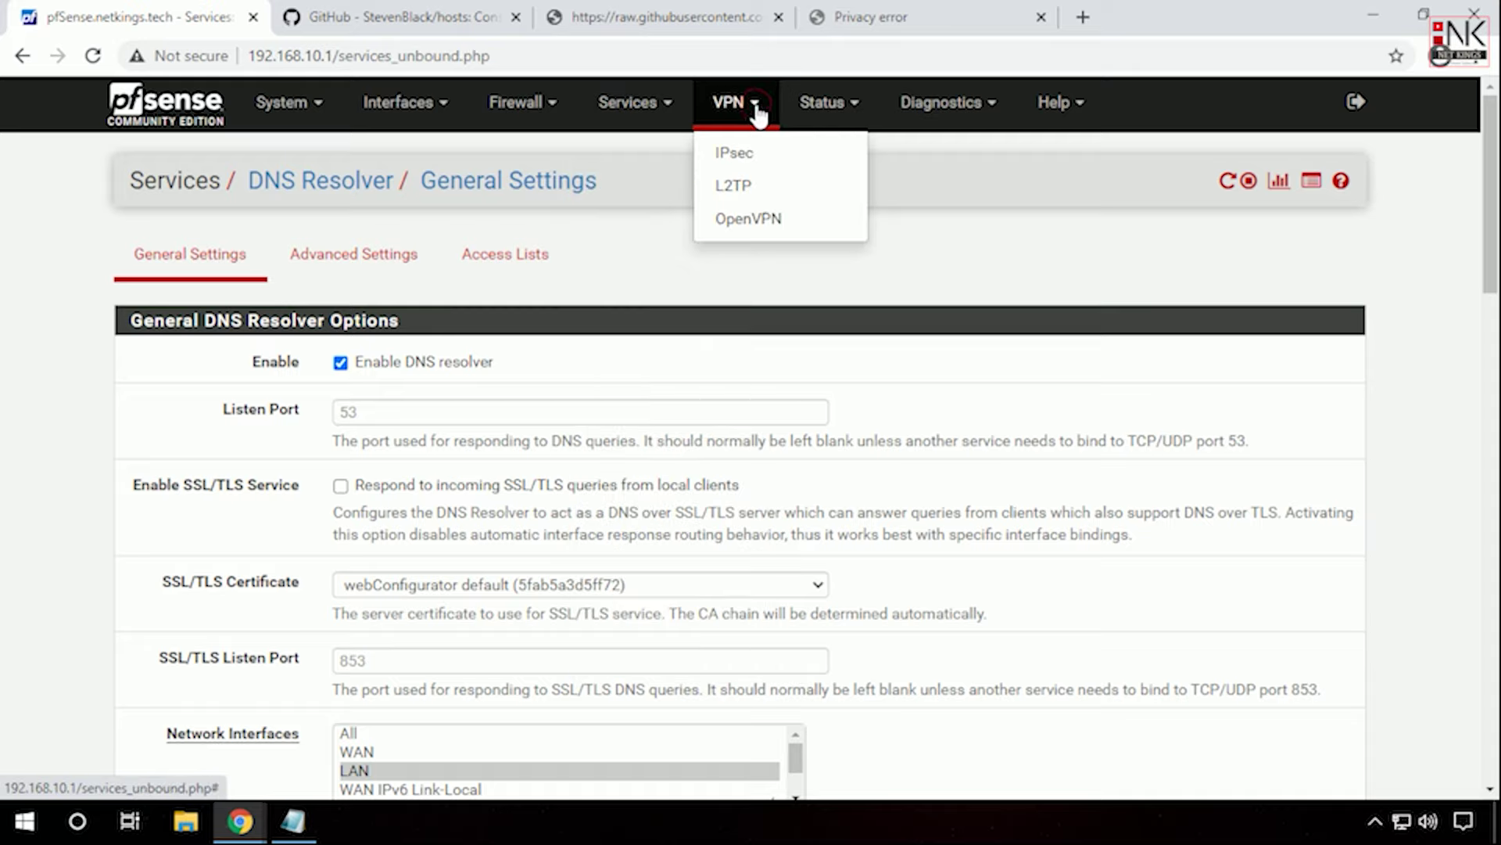
{"action": "left_click", "coordinate": [810, 119]}
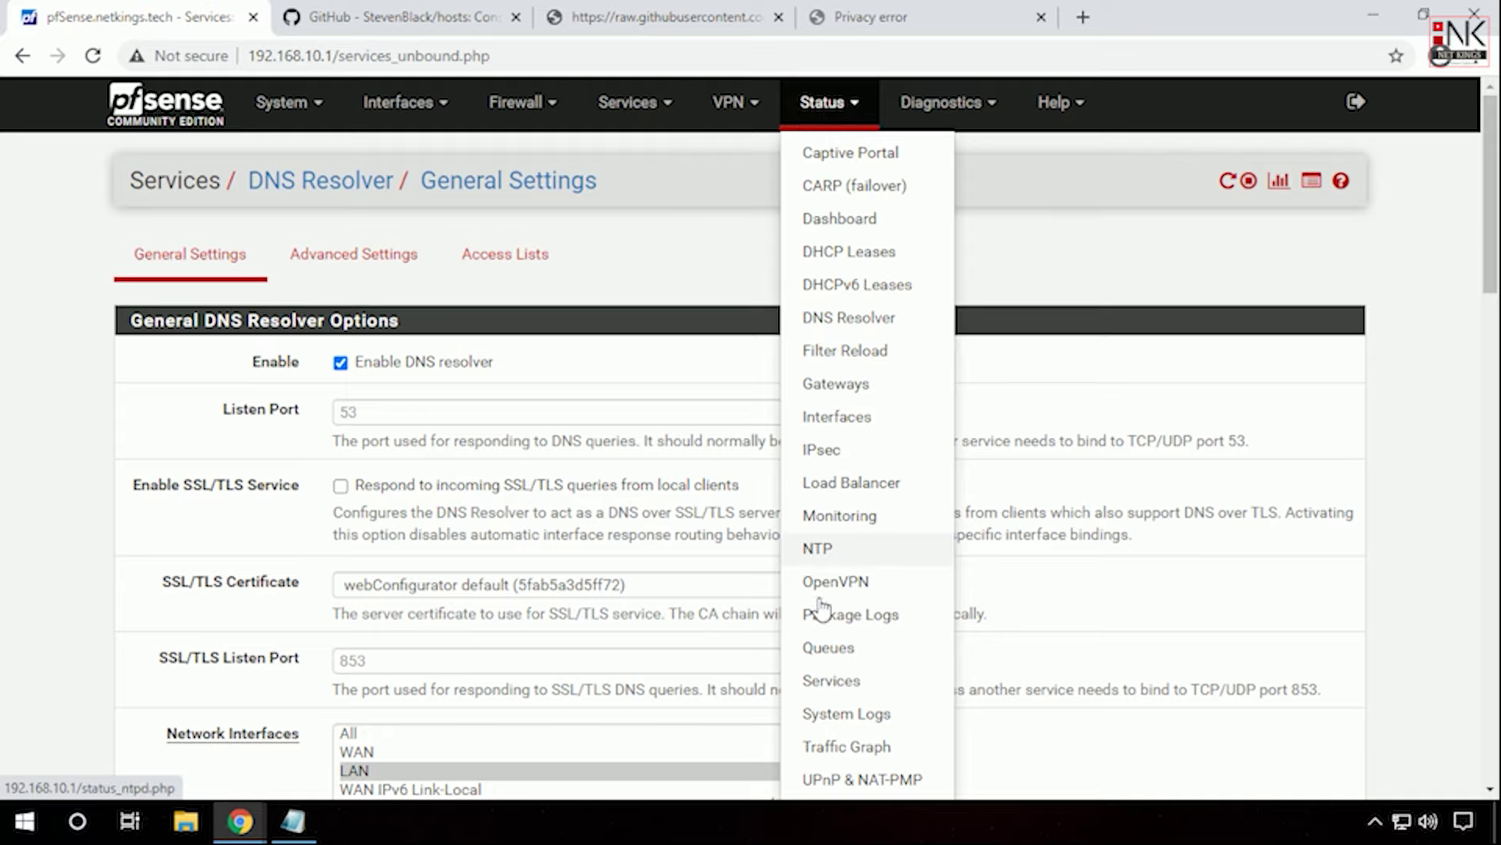
{"action": "left_click", "coordinate": [811, 680]}
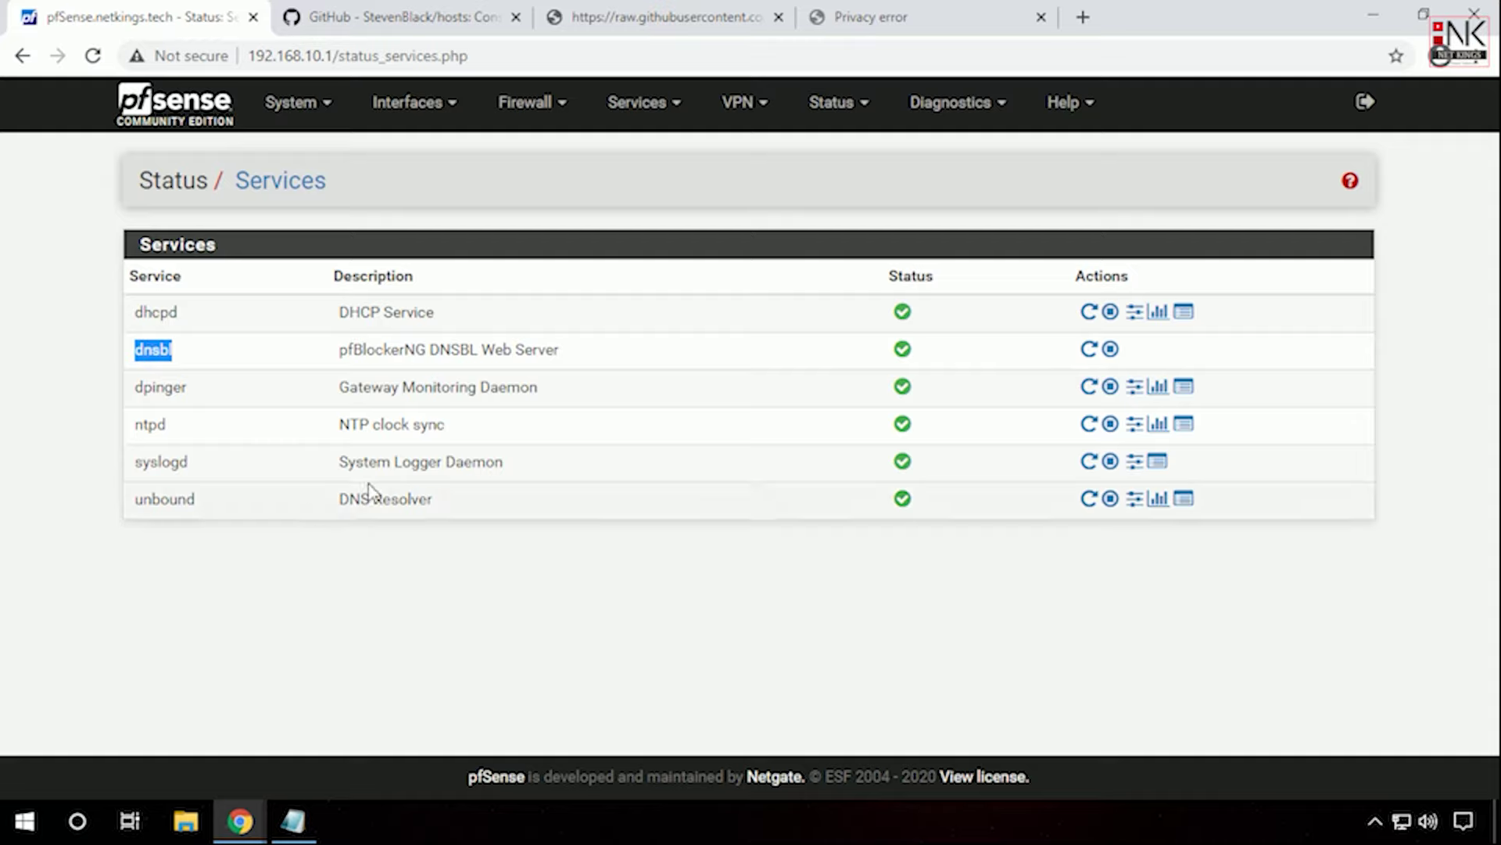
{"action": "left_click", "coordinate": [1069, 533]}
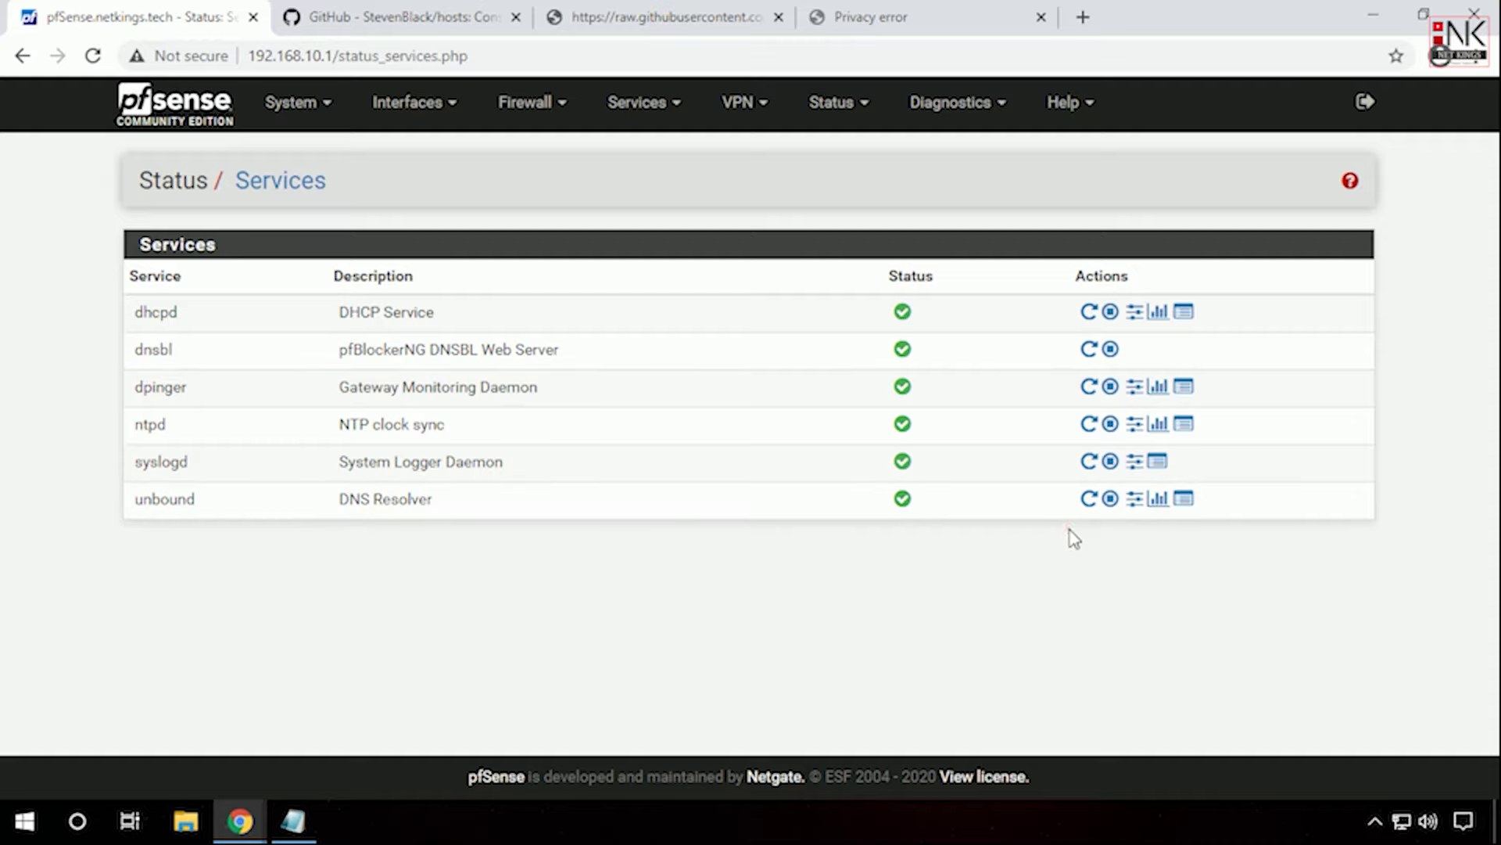
Step: Review the open GitHub and raw hosts tabs, close the facebook.com tab, and return to the pfSense services status
{"action": "left_click", "coordinate": [383, 17]}
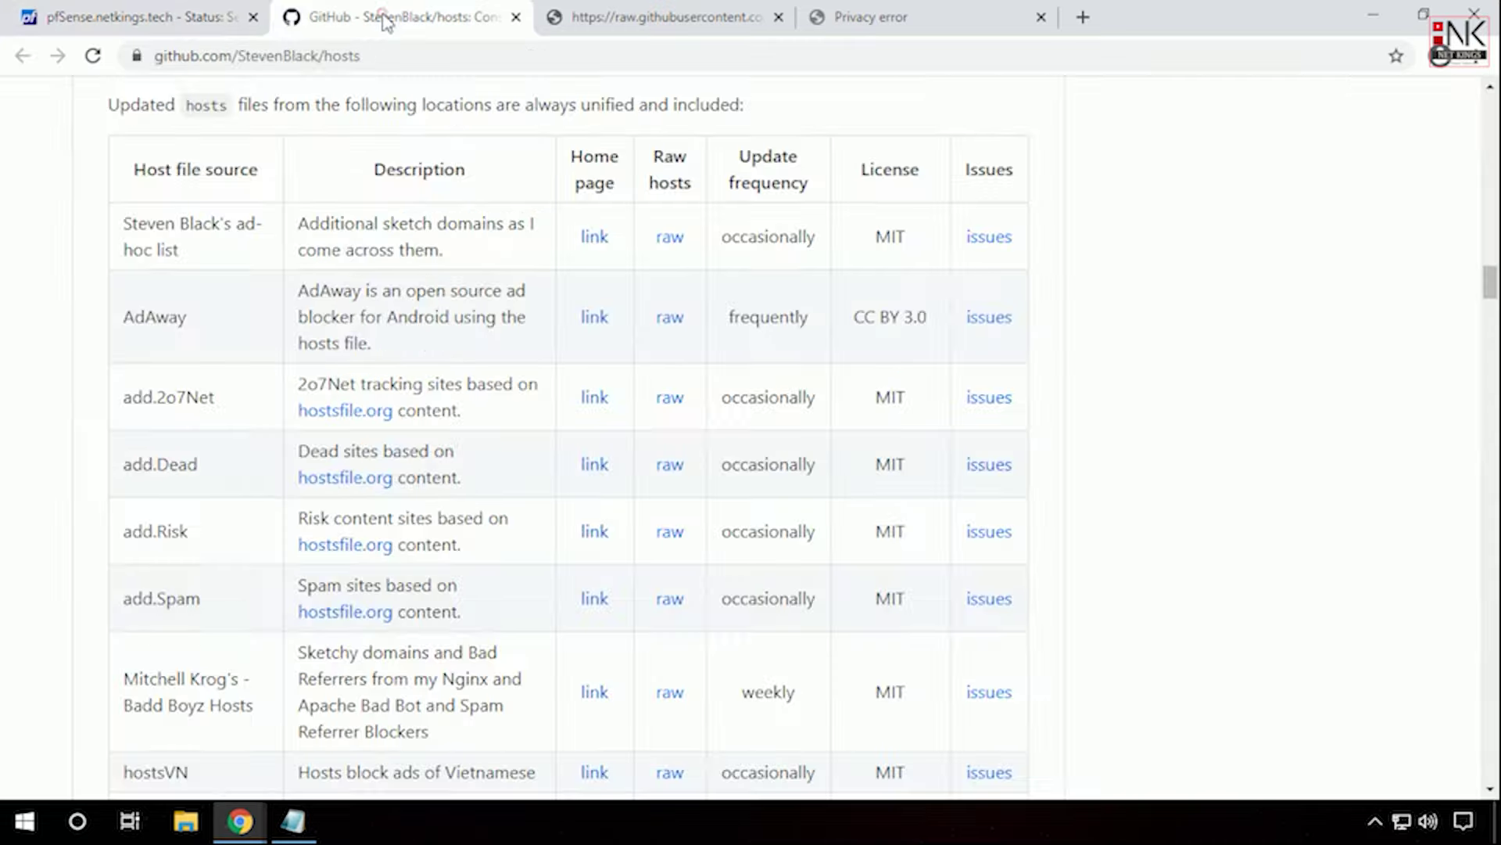
{"action": "left_click", "coordinate": [607, 24]}
{"action": "left_click", "coordinate": [182, 13]}
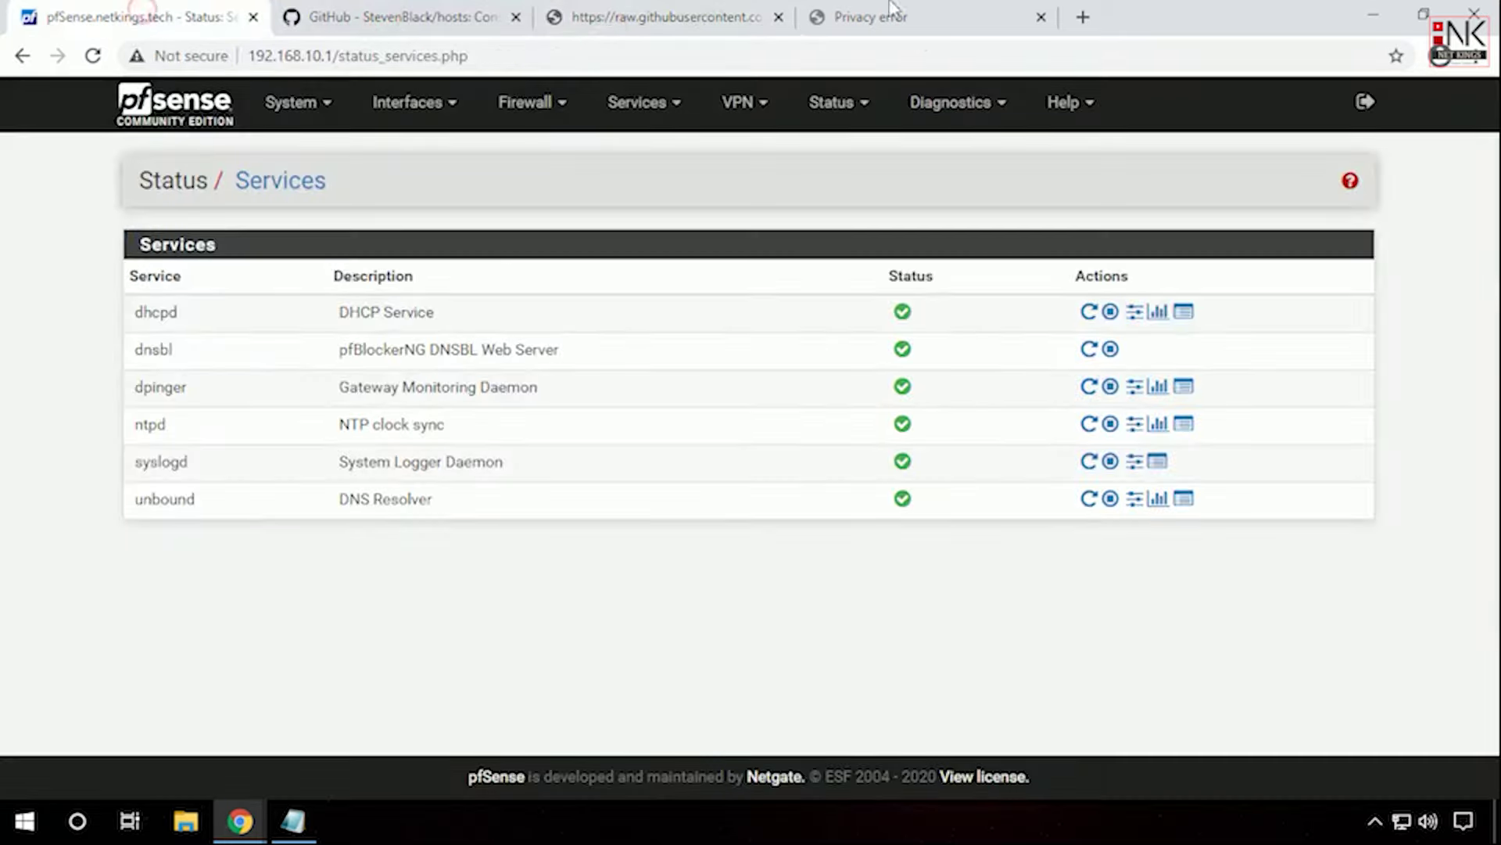
{"action": "left_click", "coordinate": [917, 28]}
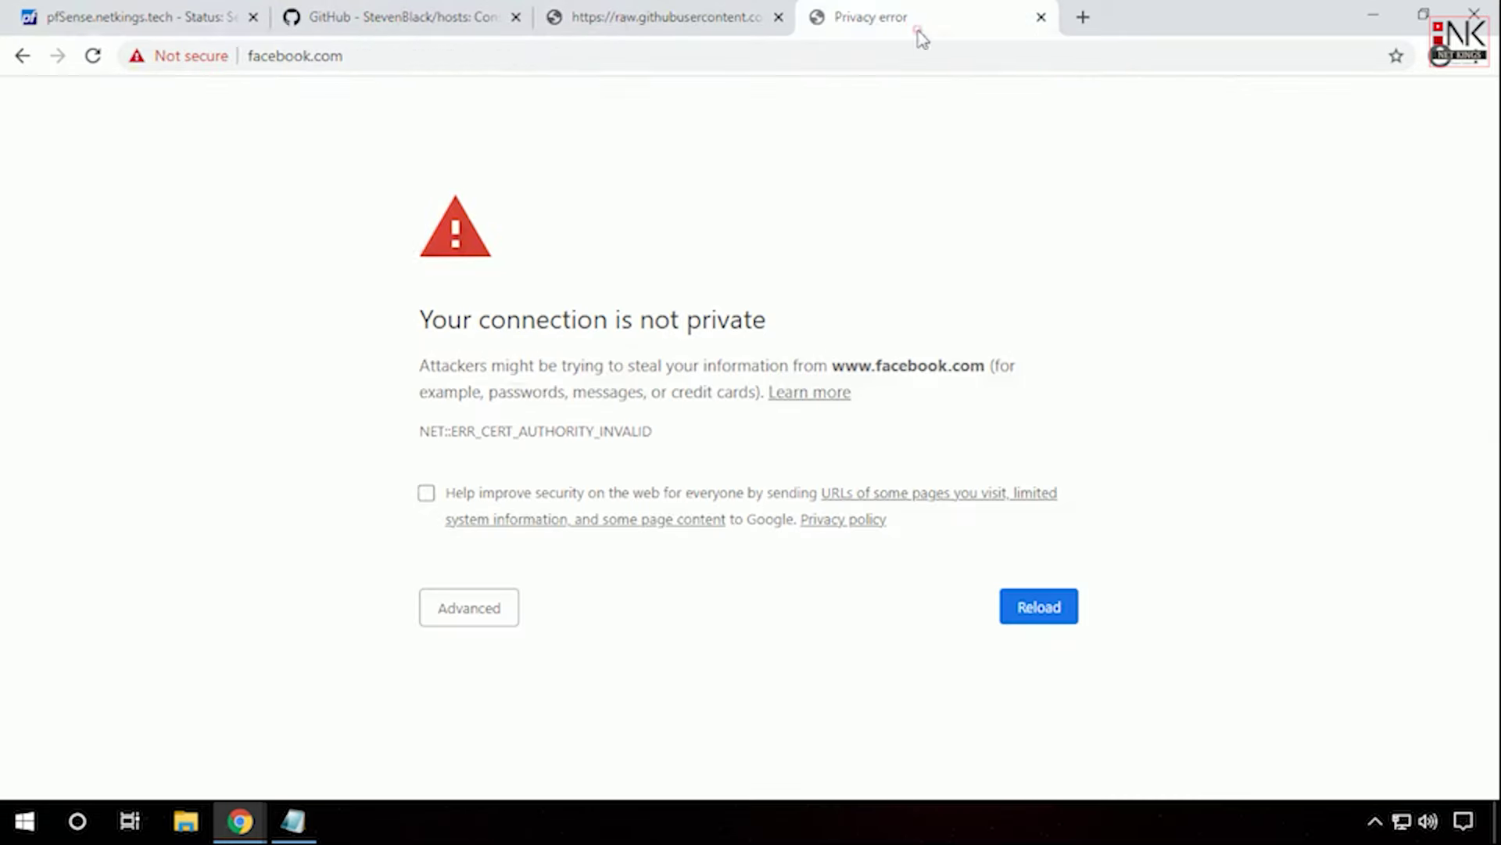
{"action": "left_click", "coordinate": [1041, 17]}
{"action": "left_click", "coordinate": [156, 17]}
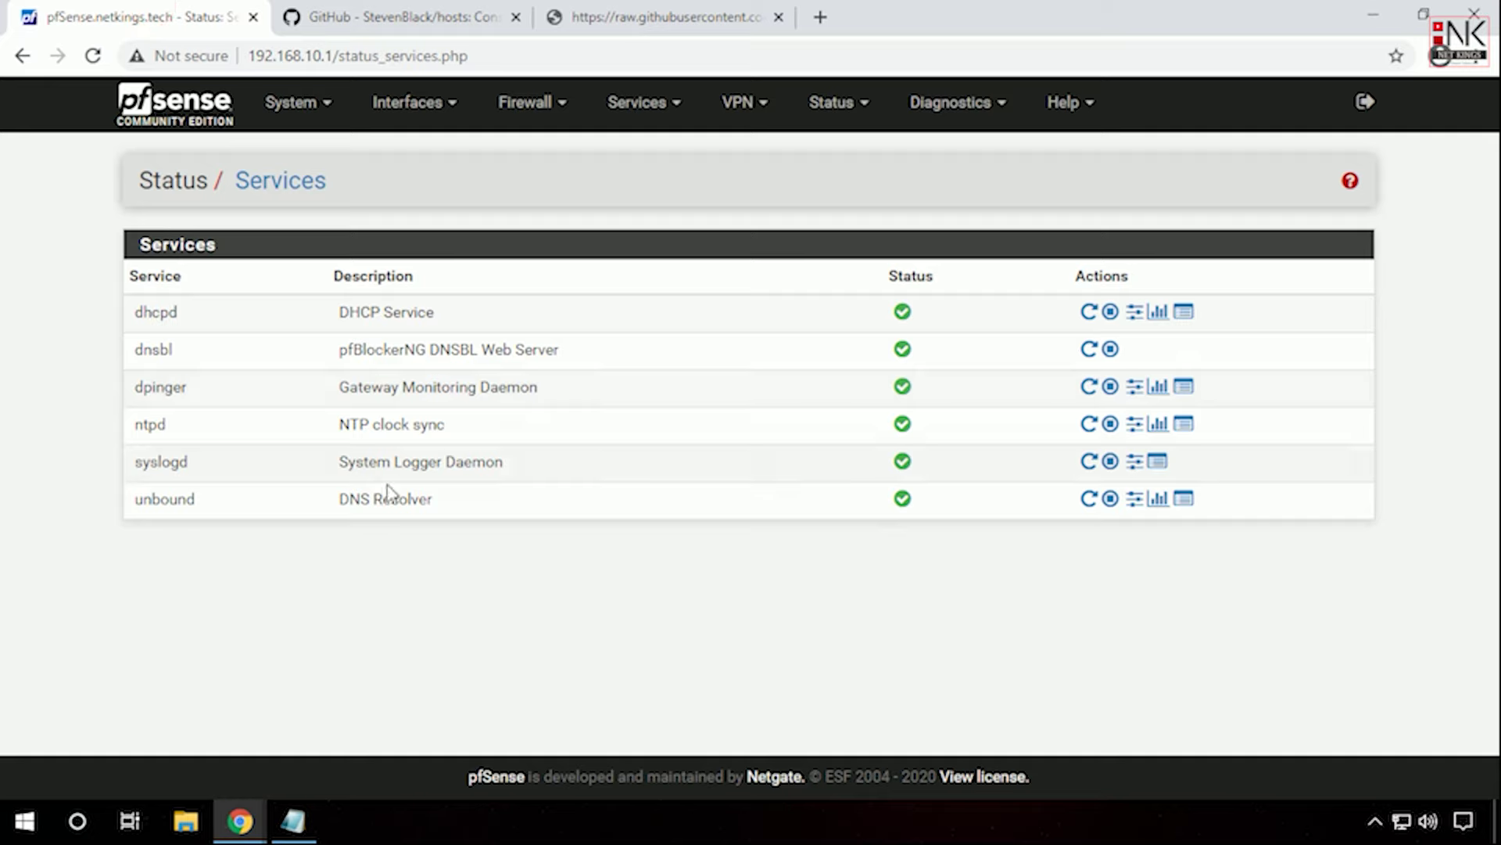